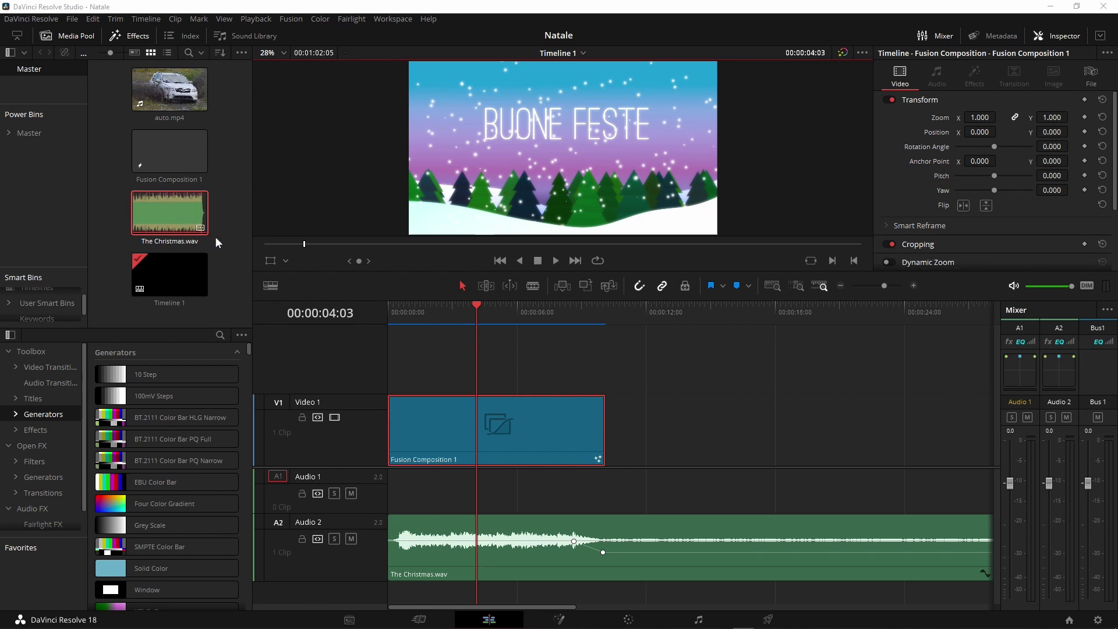
- Create Fusion Composition 2 in the Media Pool, drop it on Video 1 after the first clip, and play
right_click(225, 252)
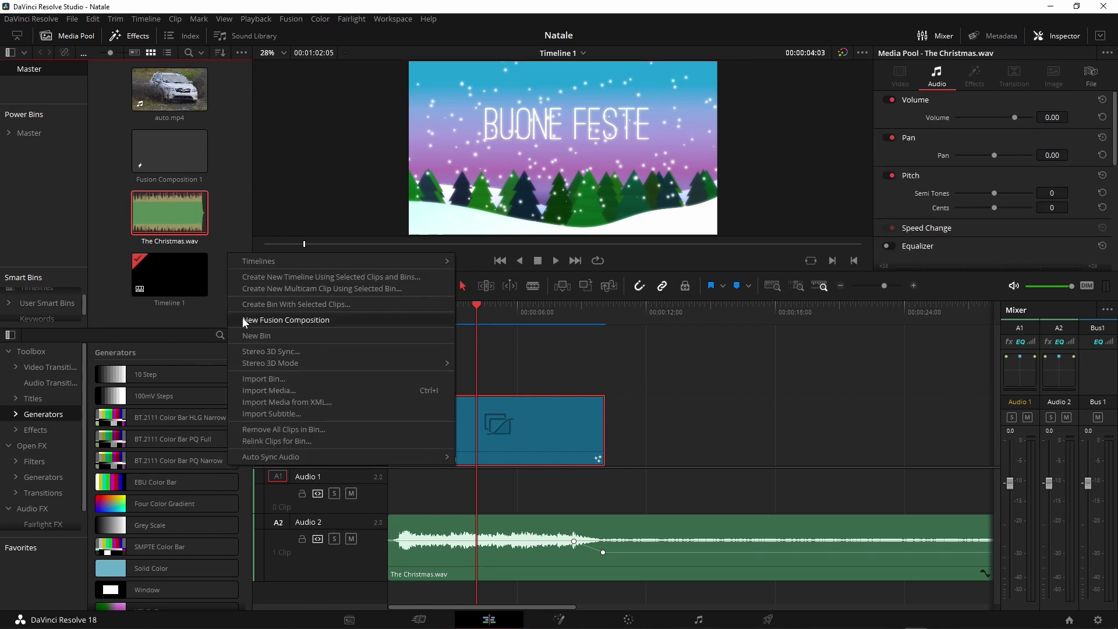
click(313, 318)
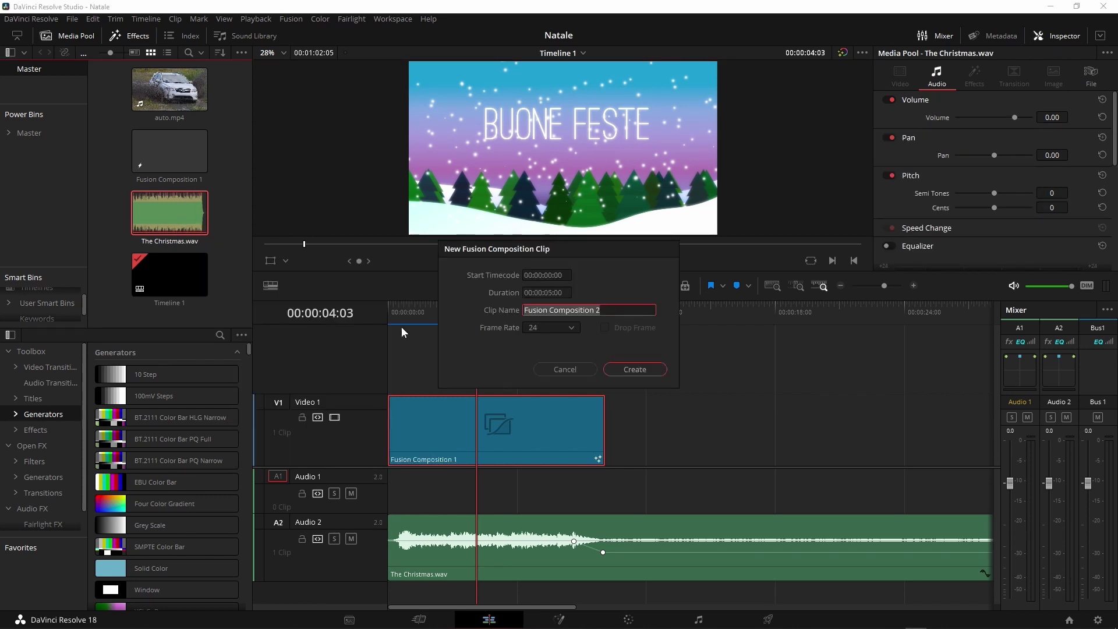
click(643, 369)
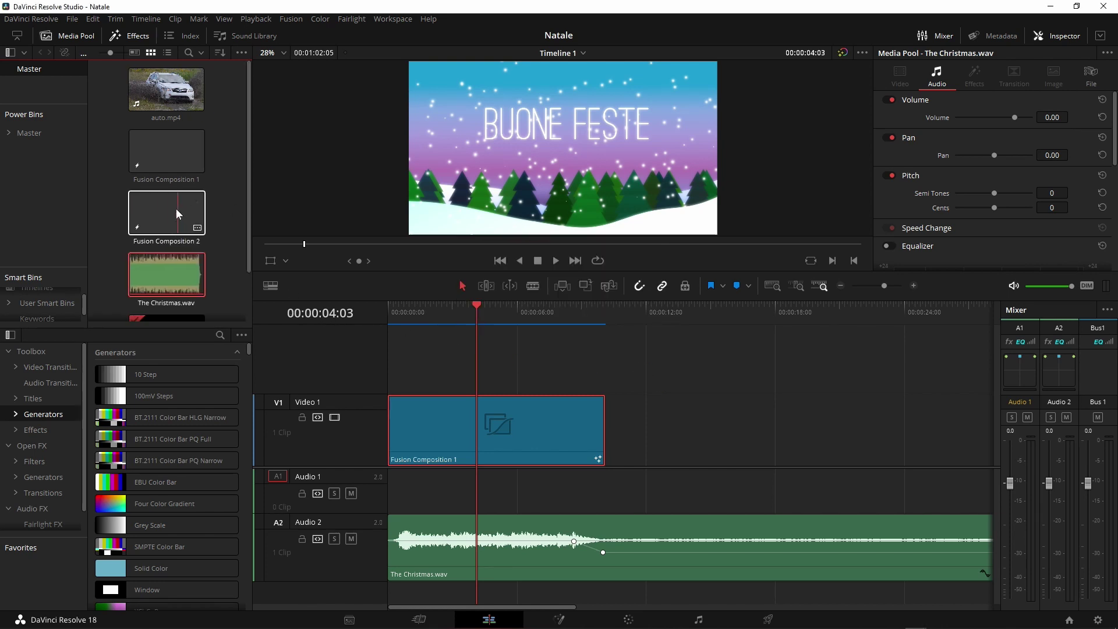
drag(174, 210, 743, 430)
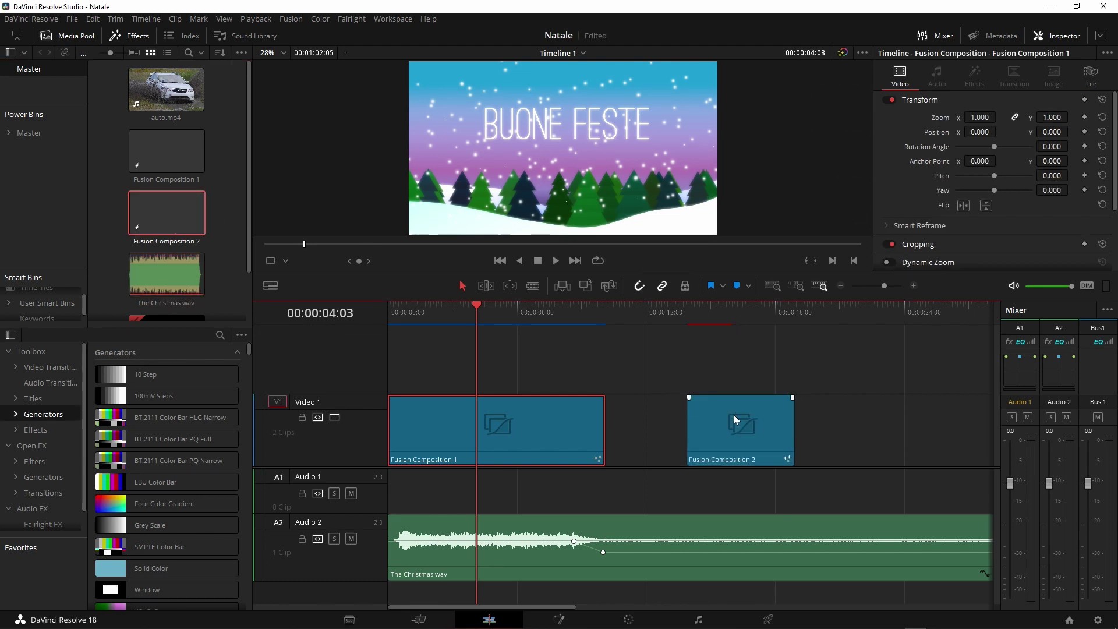
key(space)
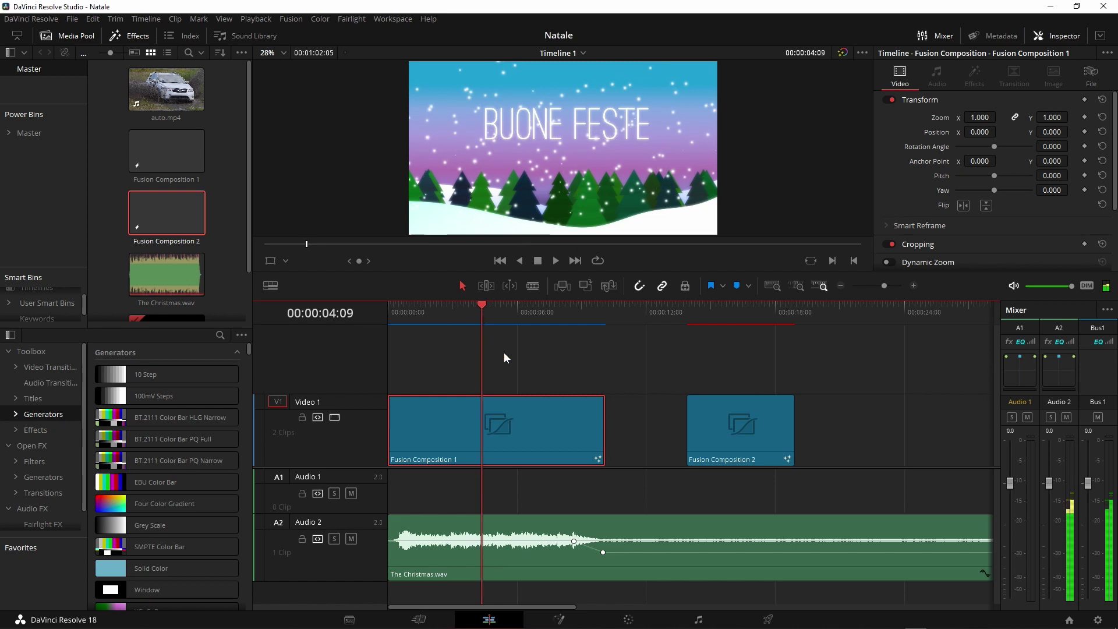
click(559, 619)
scroll(587, 440, down, 2)
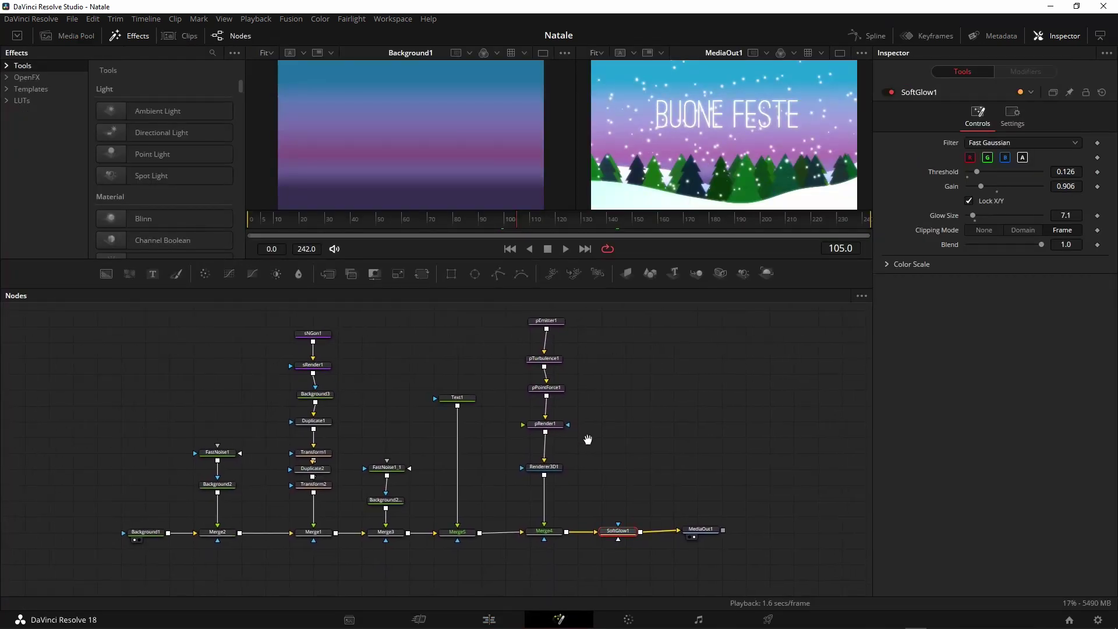
drag(588, 439, 579, 445)
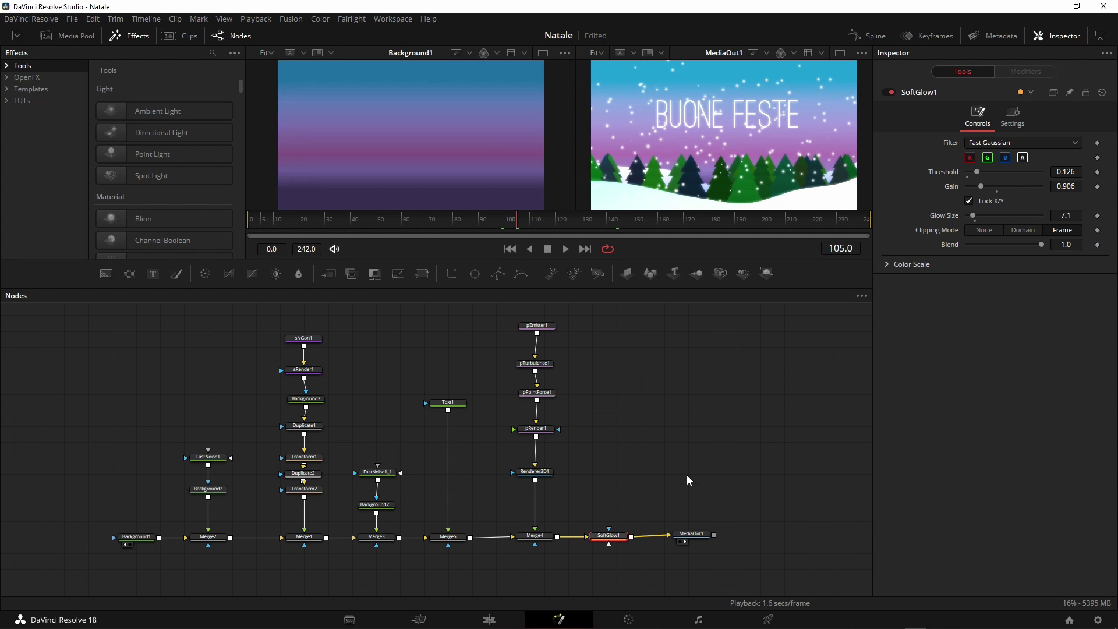
- Open Fusion Composition 2 in Fusion, move MediaOut1 to the lower right, and enlarge the viewer
click(488, 619)
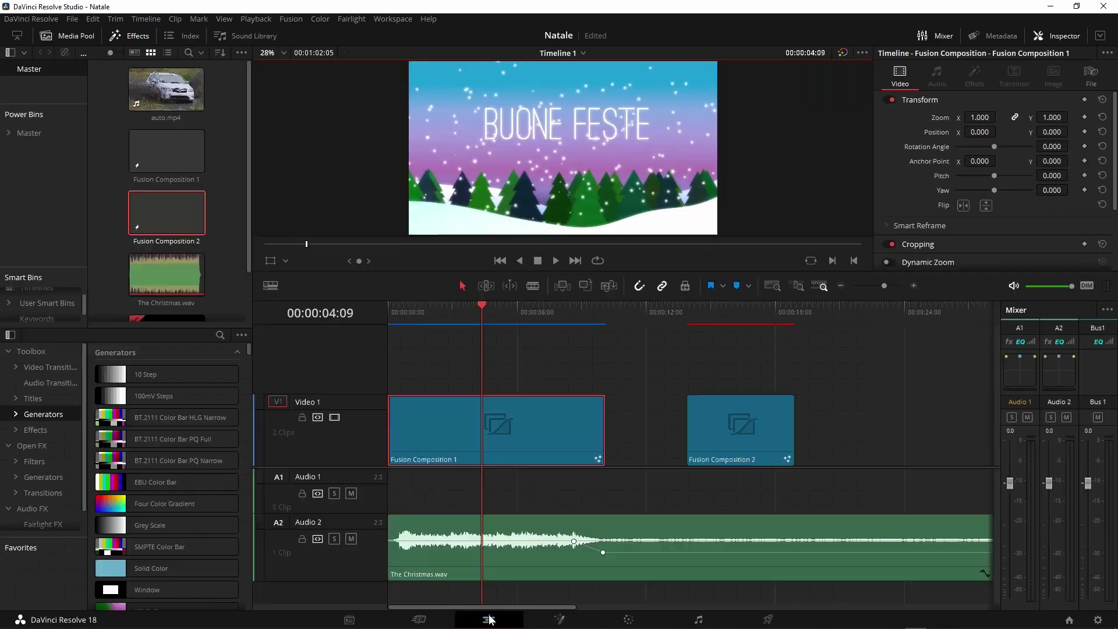
click(730, 317)
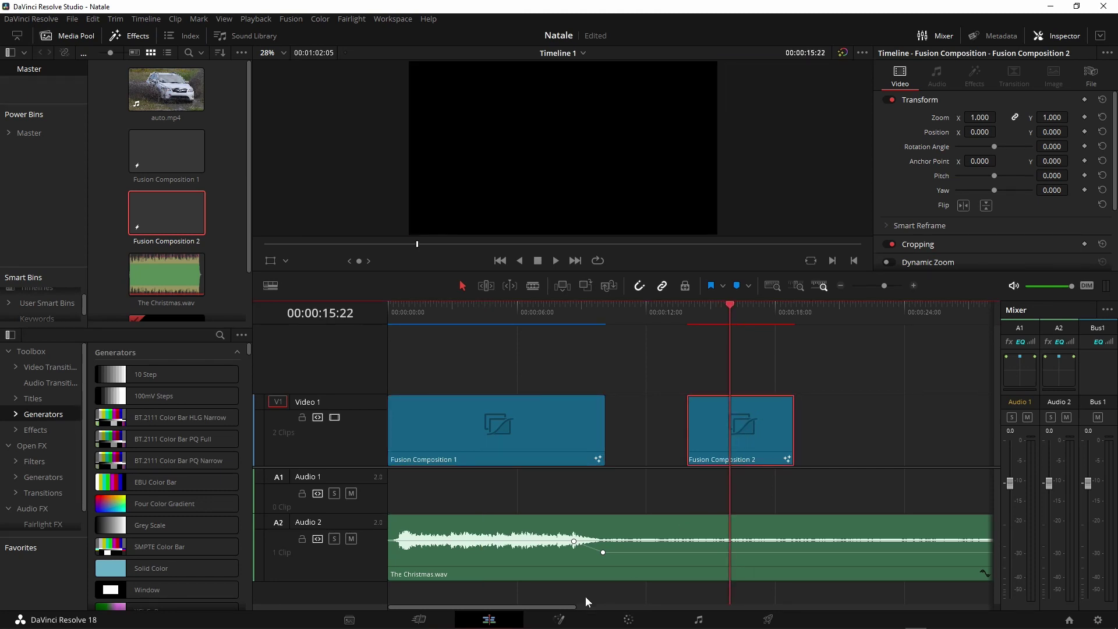
click(562, 619)
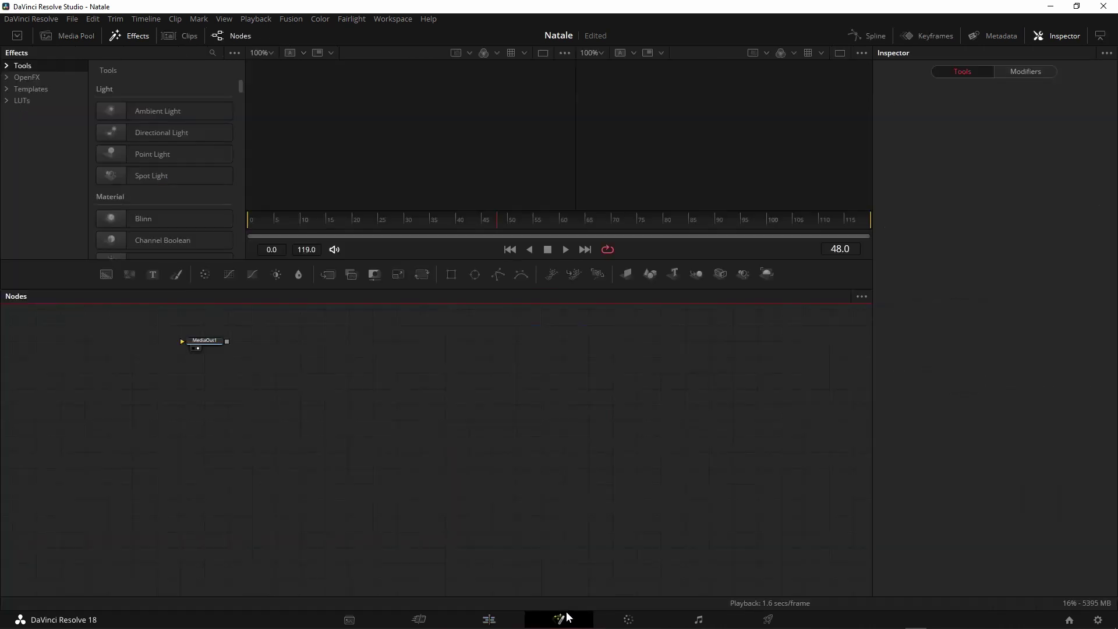
drag(212, 340, 720, 464)
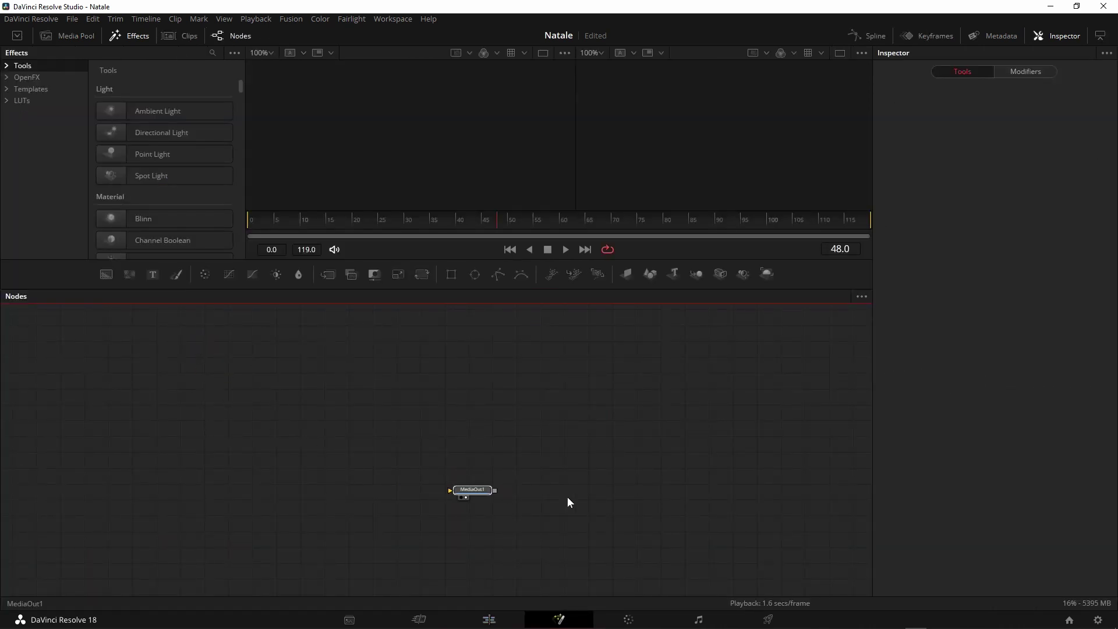
scroll(724, 475, up, 2)
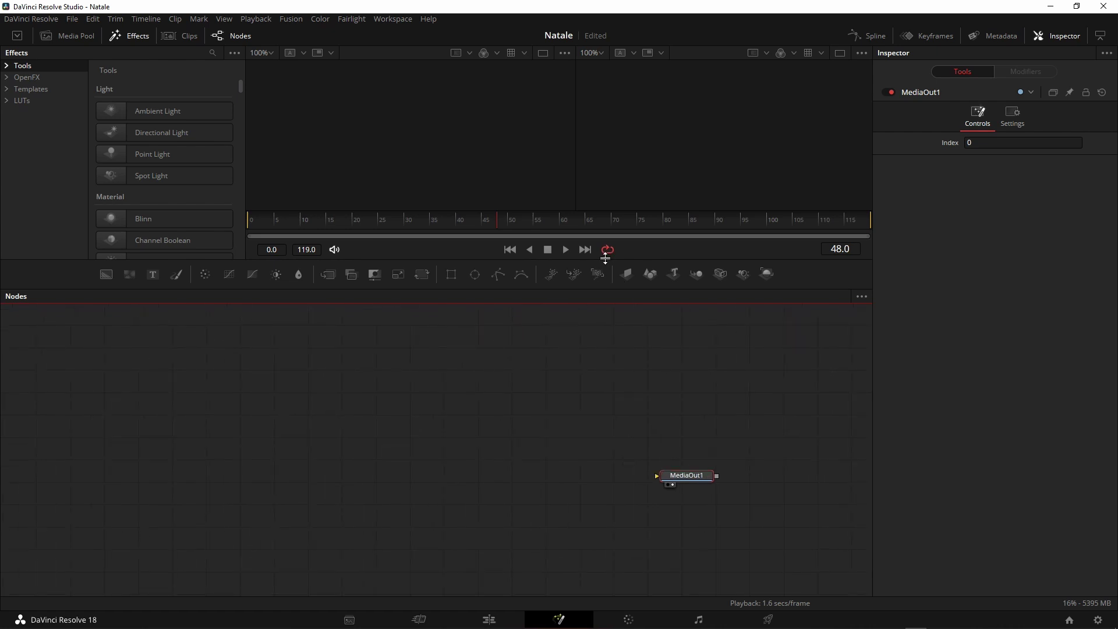
drag(604, 258, 591, 305)
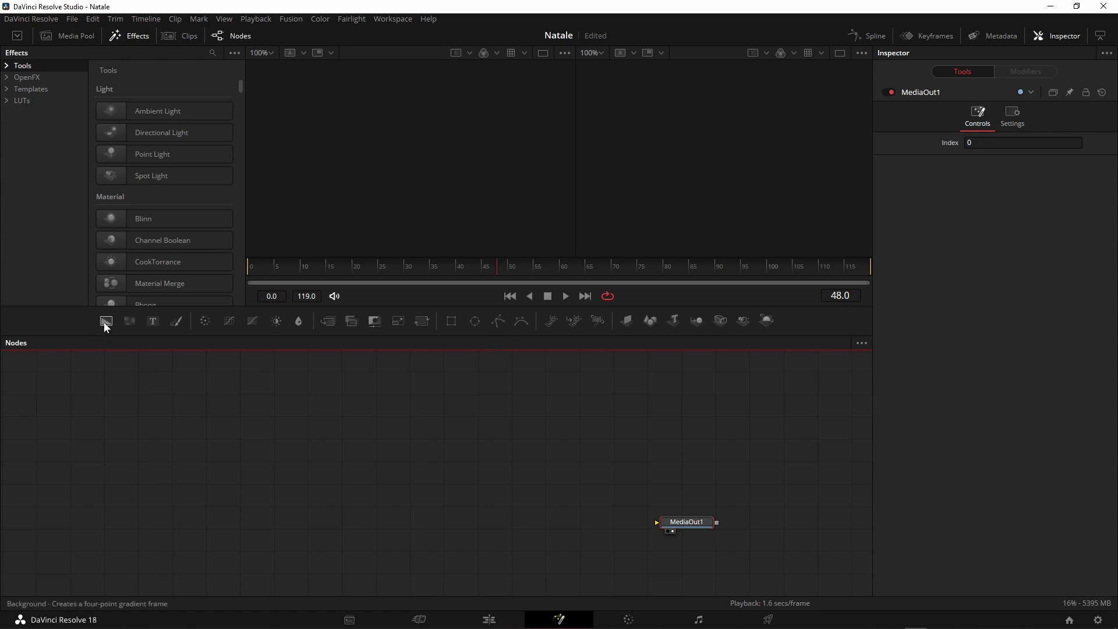
- Add a Background1 node wired into MediaOut1 and bring up its background type list in the Inspector
drag(105, 319, 144, 519)
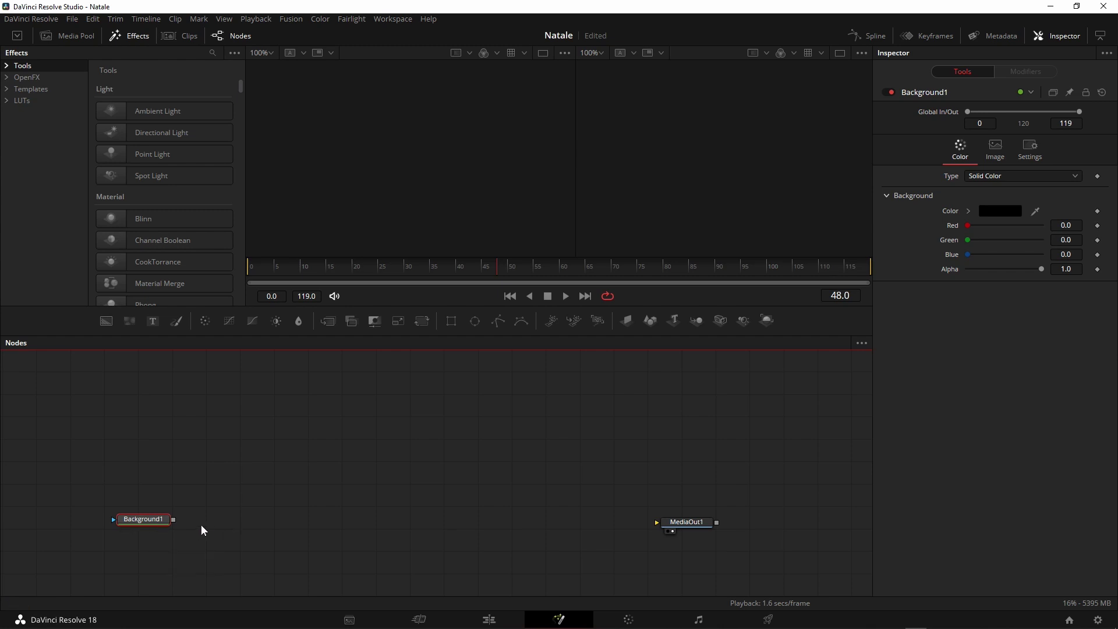
mouse_move(173, 518)
mouse_down()
mouse_move(663, 484)
mouse_move(673, 521)
mouse_up()
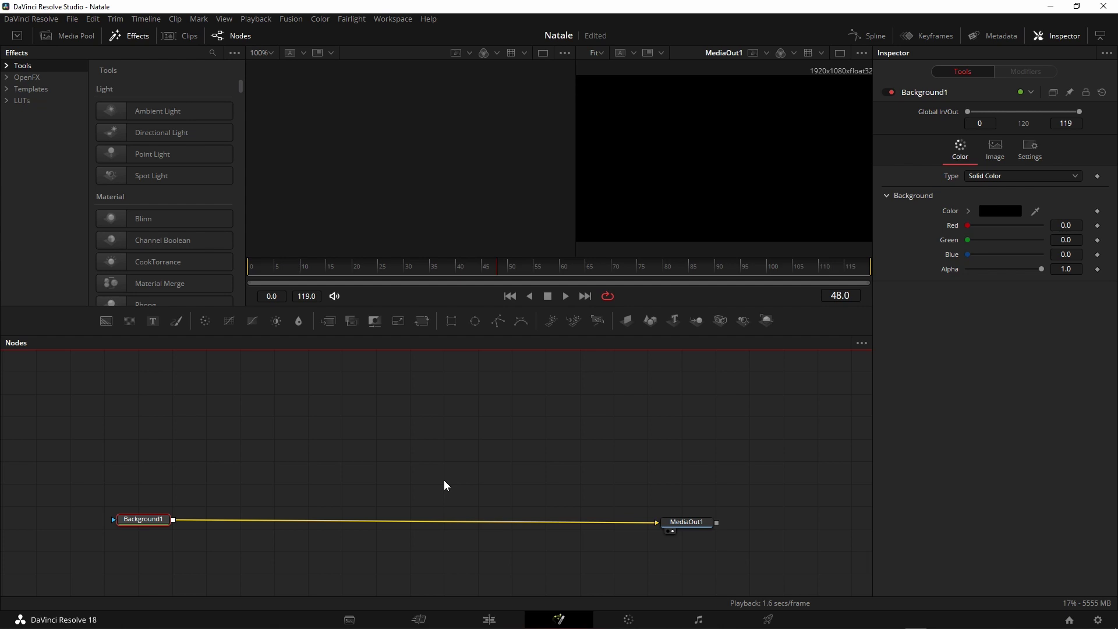
drag(156, 520, 163, 525)
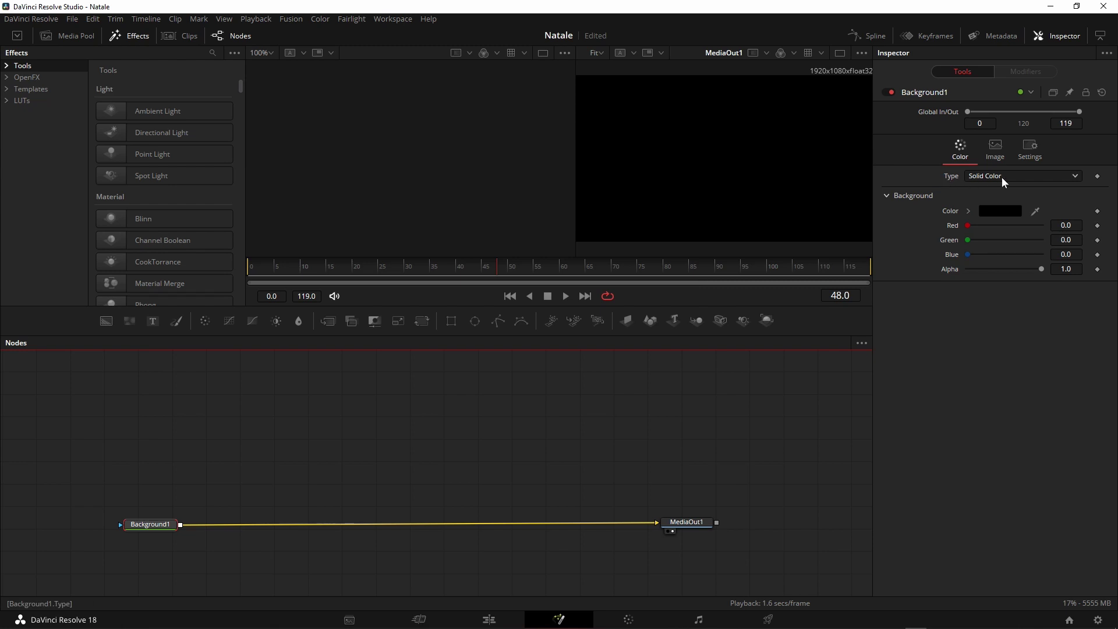
click(1057, 36)
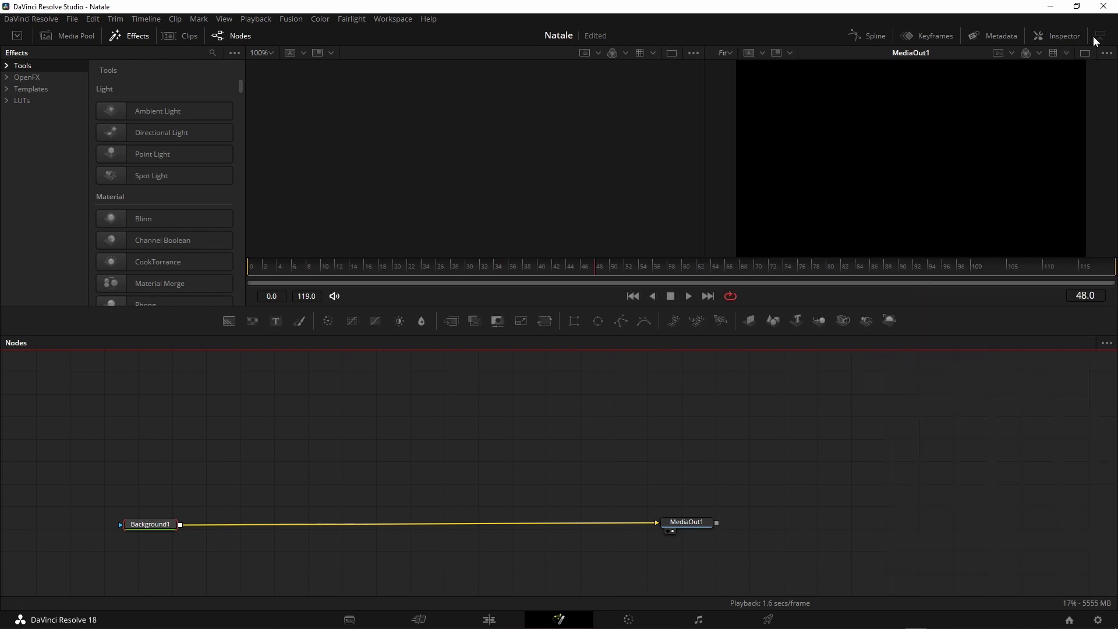
click(1068, 36)
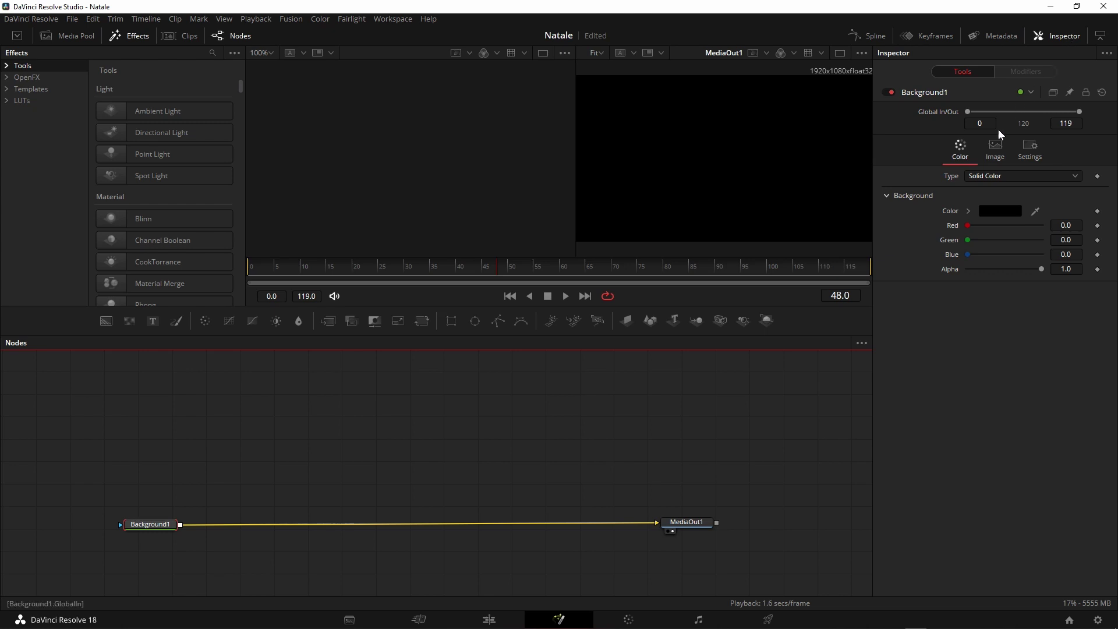
click(961, 156)
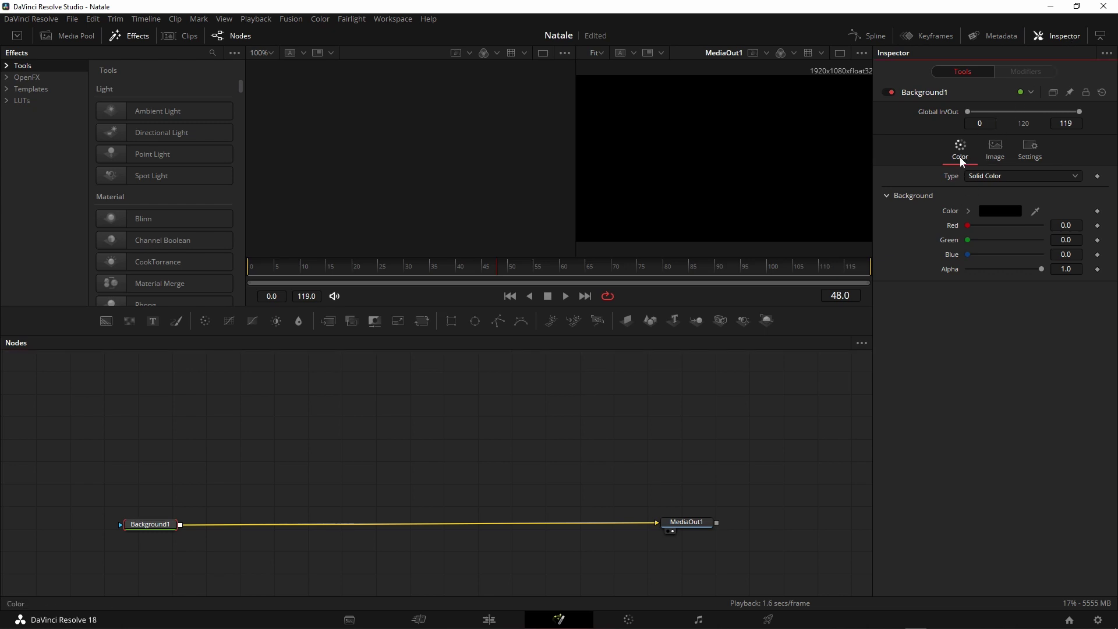
click(1003, 176)
- Make Background1 a gradient with Start (0.5, 1) and End (0.5, 0)
click(980, 244)
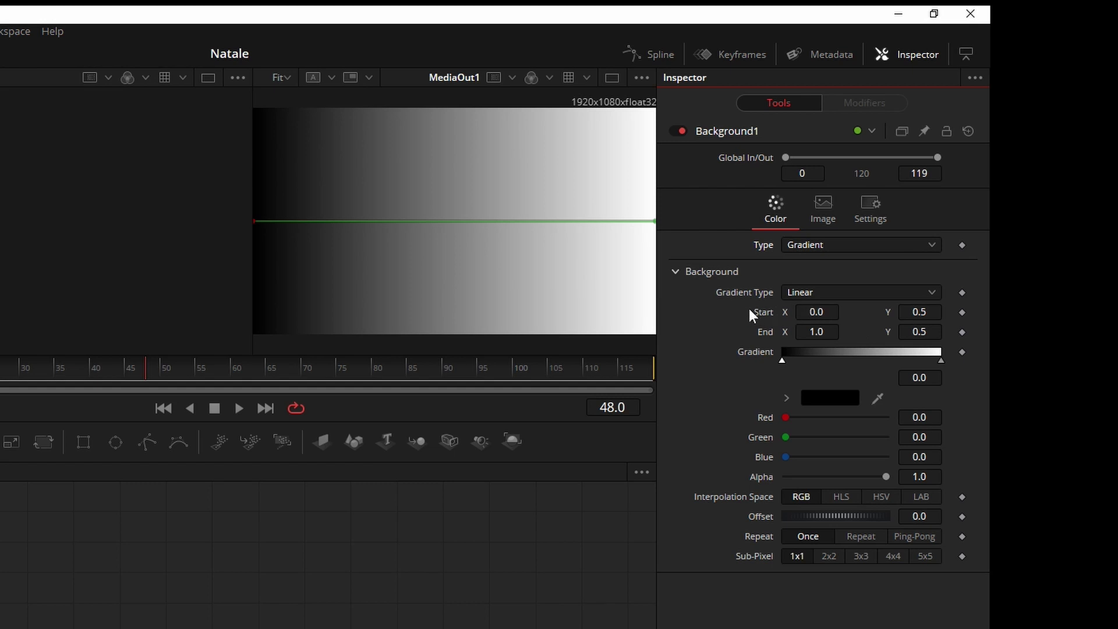
click(819, 312)
text(0.5)
key(Tab)
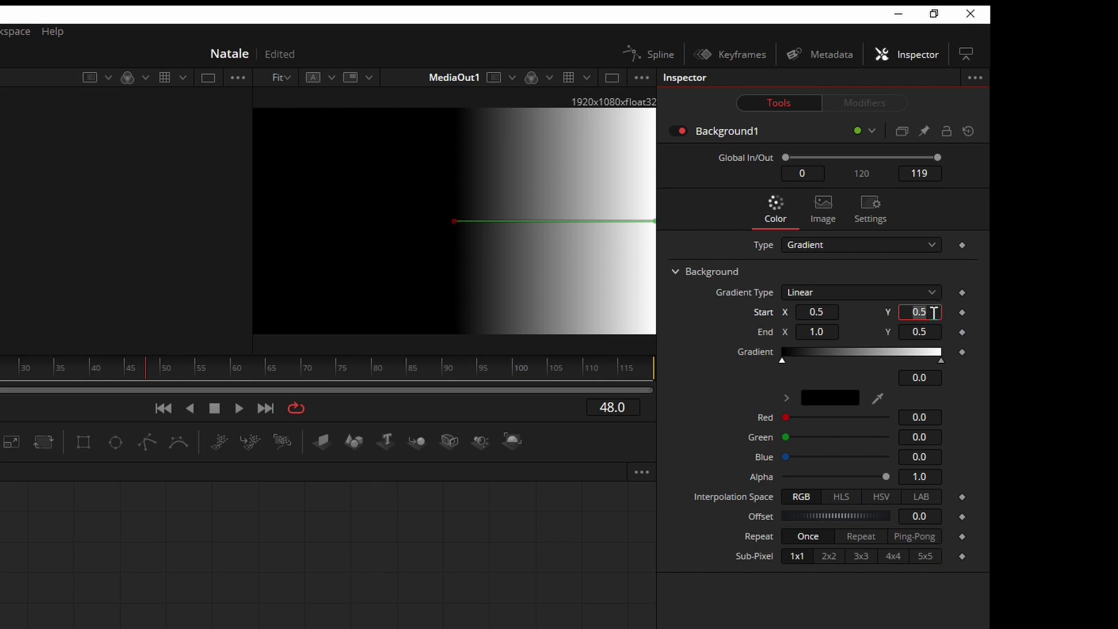
text(1)
key(Tab)
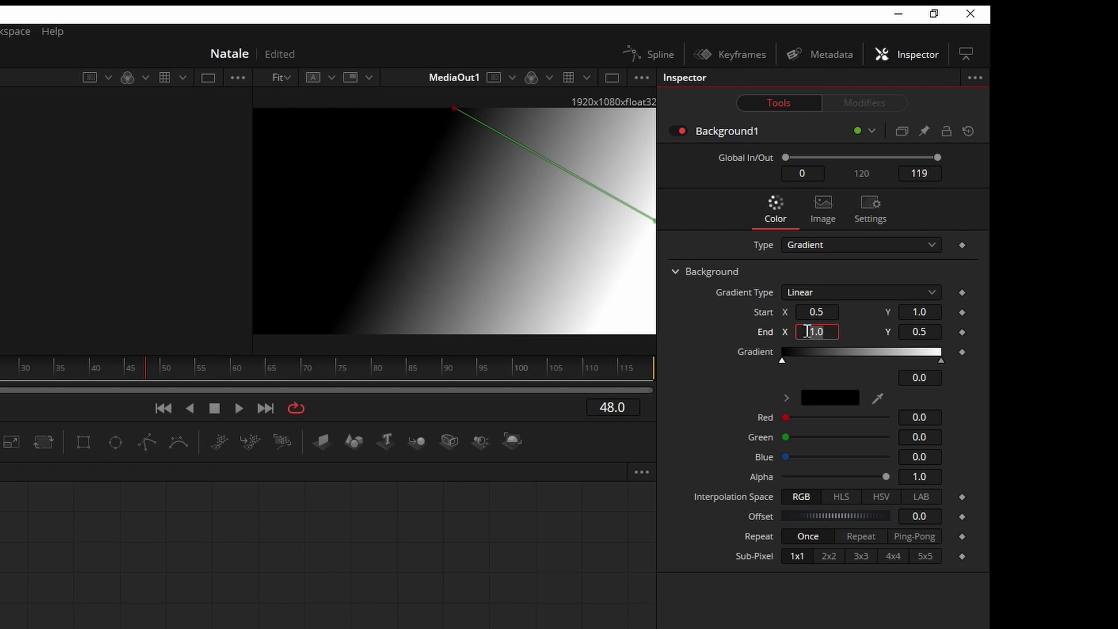
text(0.5)
key(Tab)
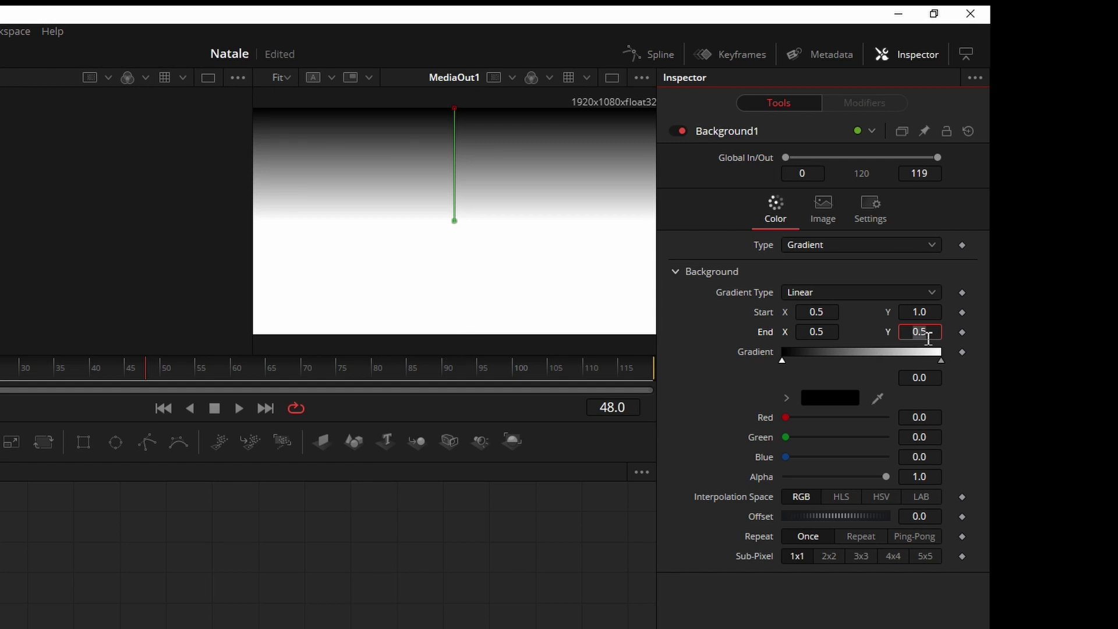
text(0)
key(Tab)
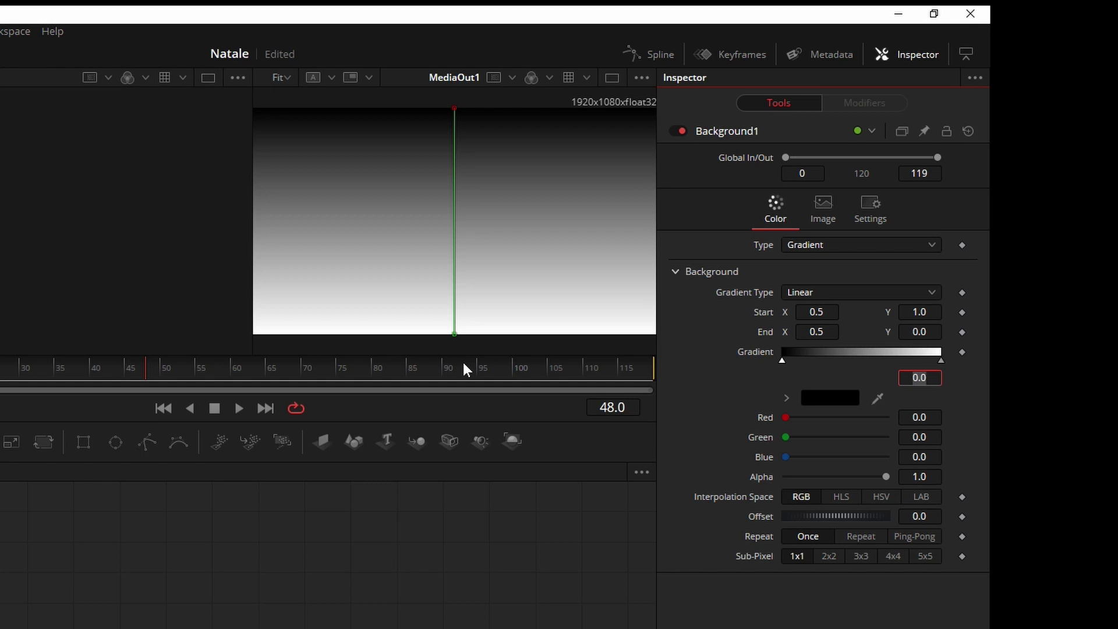
- Set the gradient's starting colour stop to hex #1f71a2
click(782, 362)
click(820, 401)
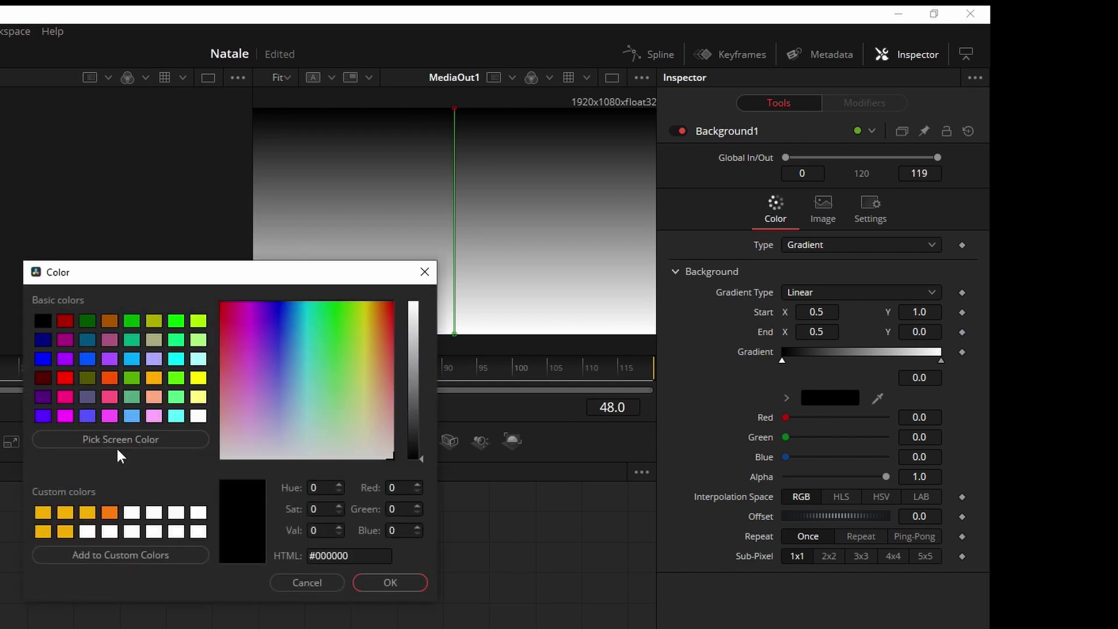
click(363, 557)
key(BackSpace)
key(BackSpace)
key(BackSpace)
key(BackSpace)
key(BackSpace)
text(1)
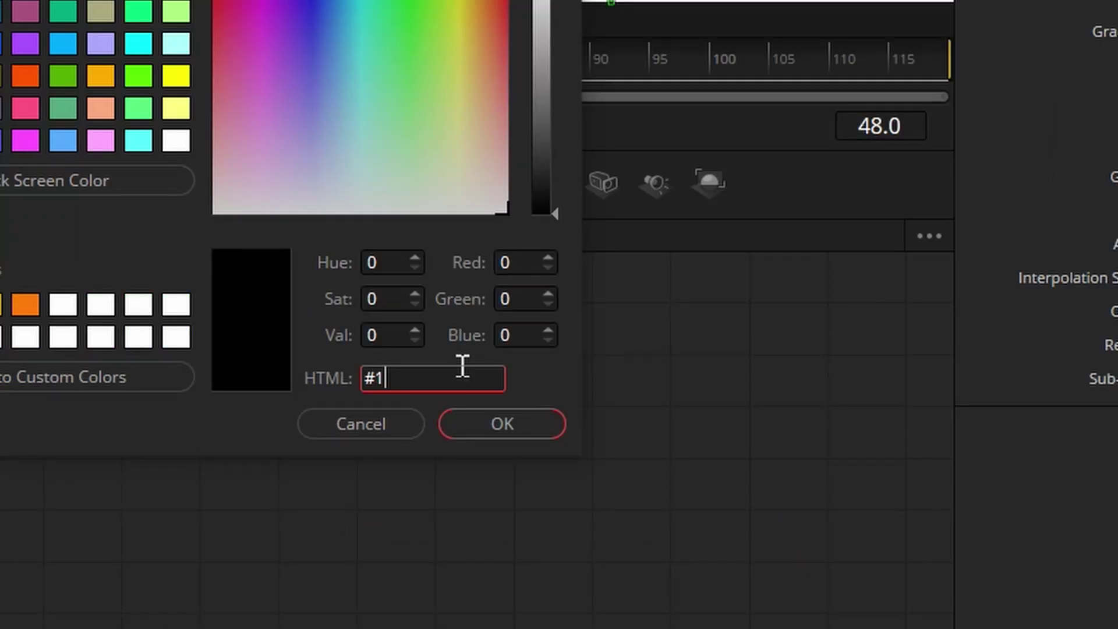
text(f7)
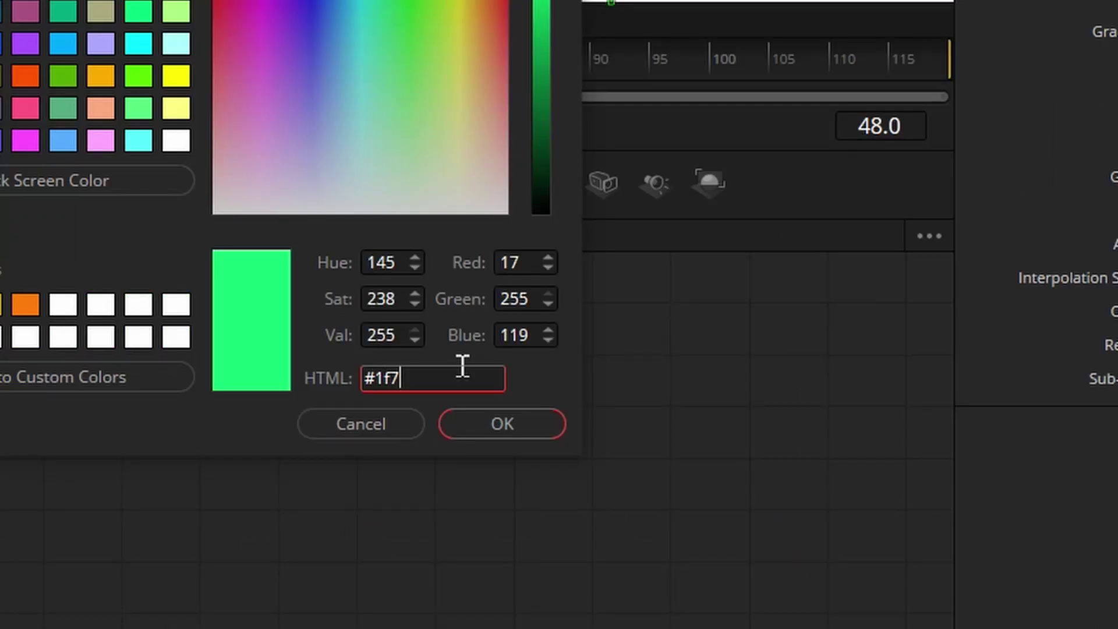
text(1a2)
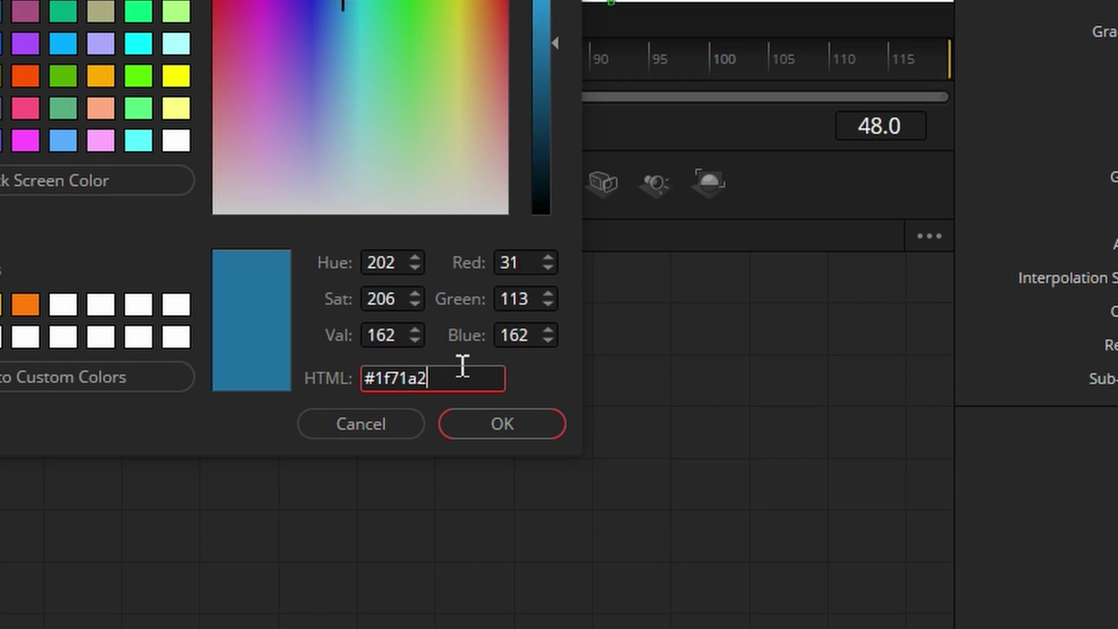
click(532, 432)
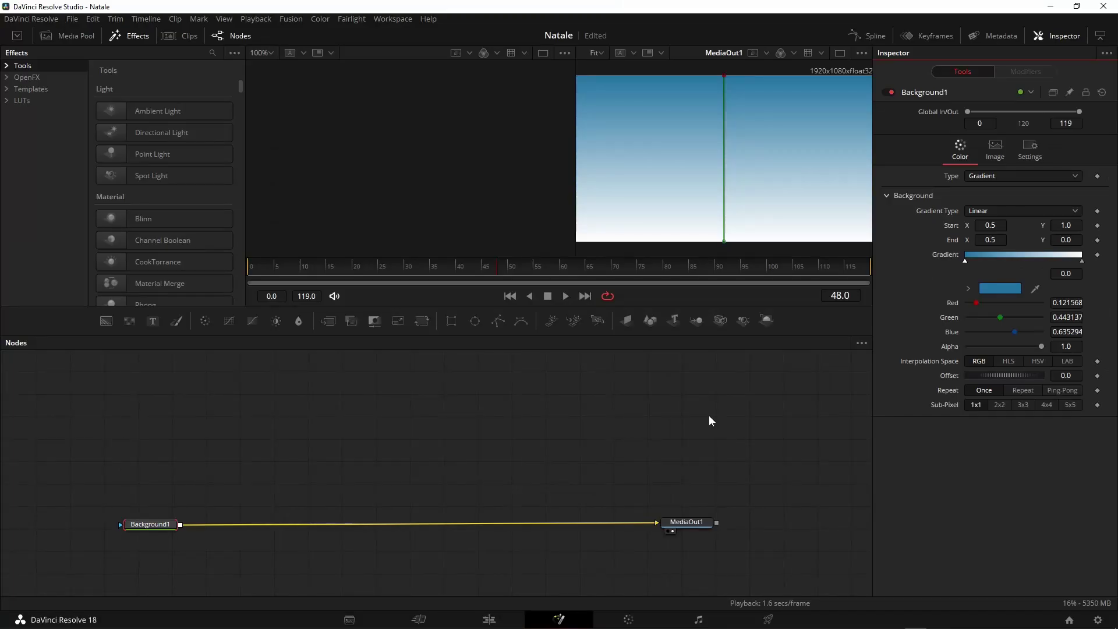
- Extend the blue further down and add a gradient stop coloured #5e79b6
drag(965, 260, 987, 264)
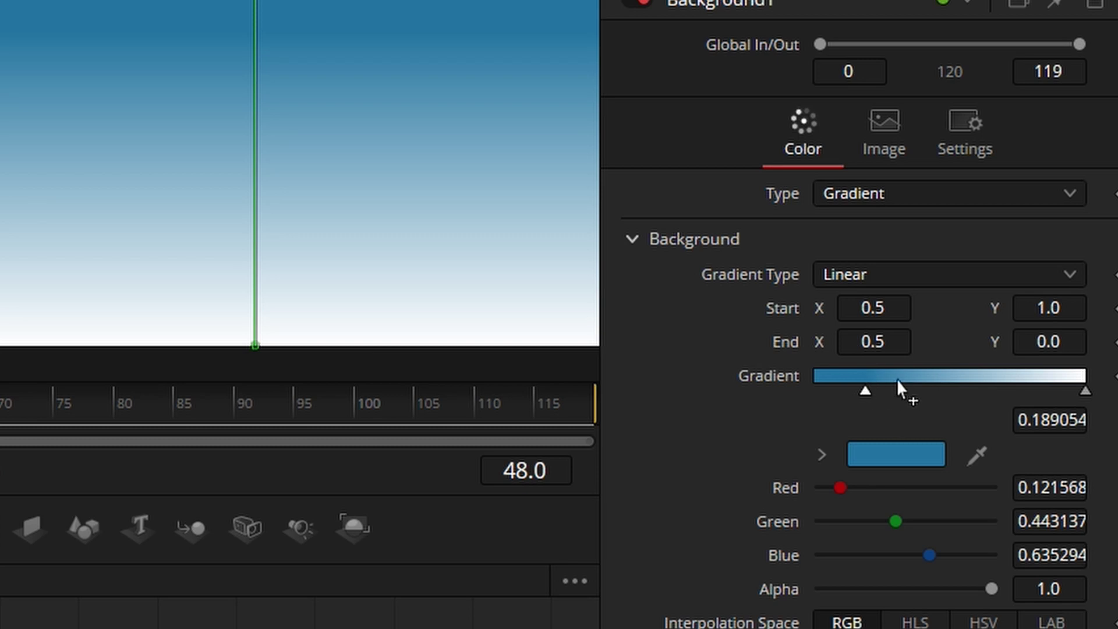
click(896, 375)
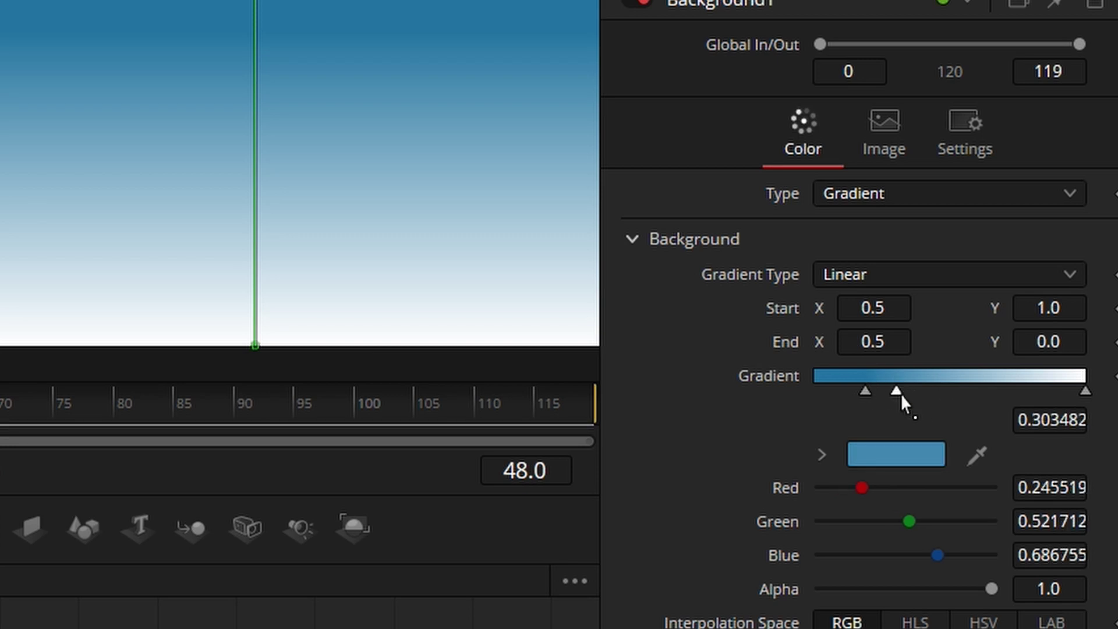
click(881, 457)
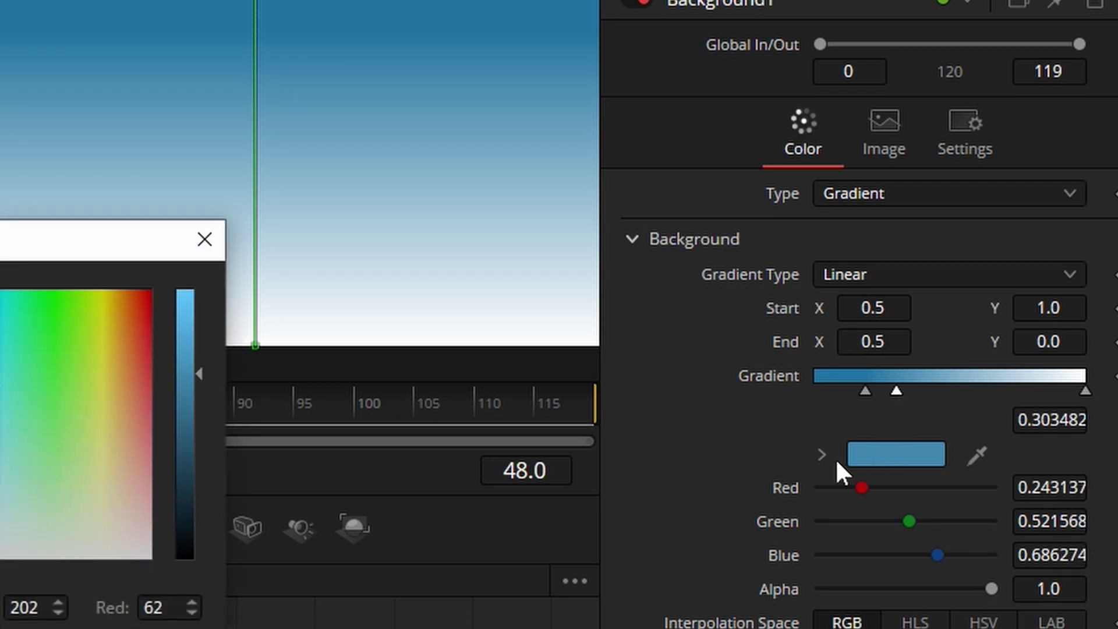
drag(592, 426, 543, 414)
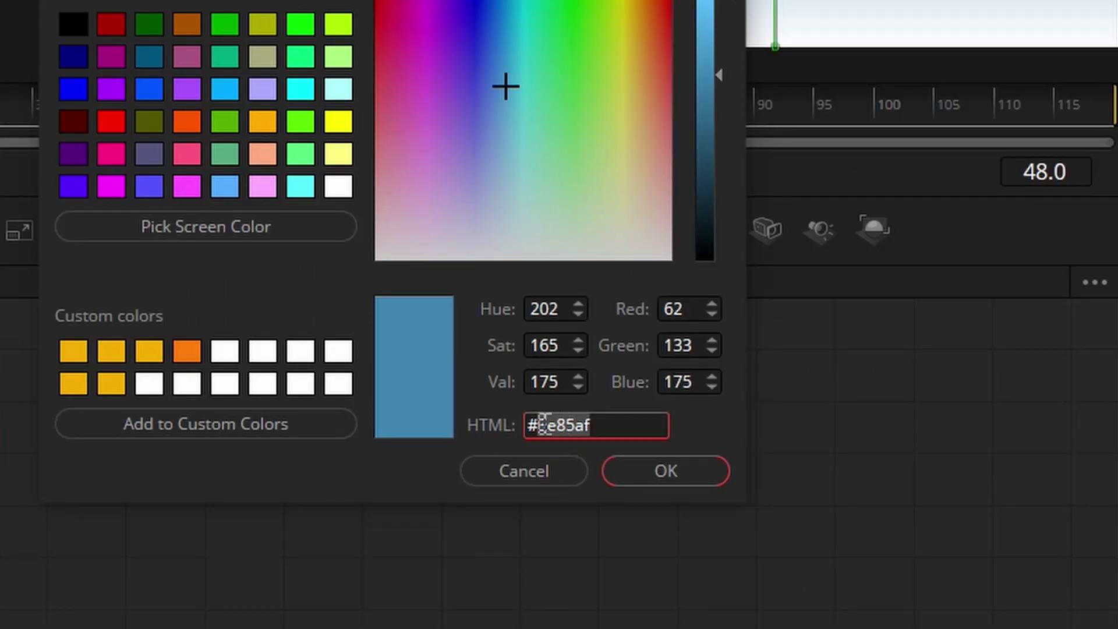
key(BackSpace)
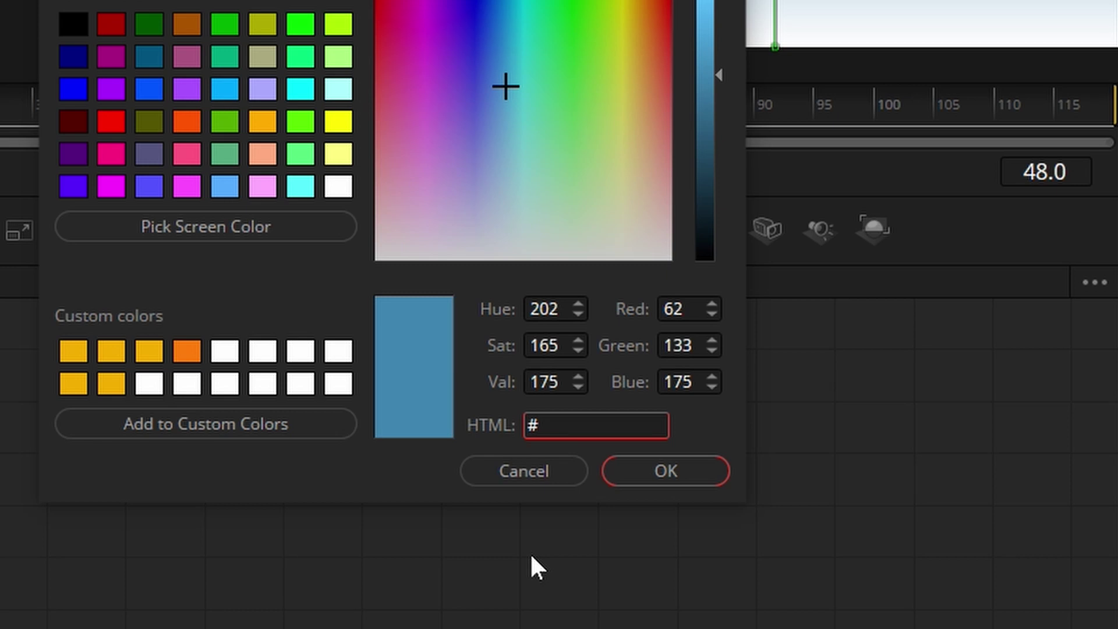
text(5)
text(e)
text(79)
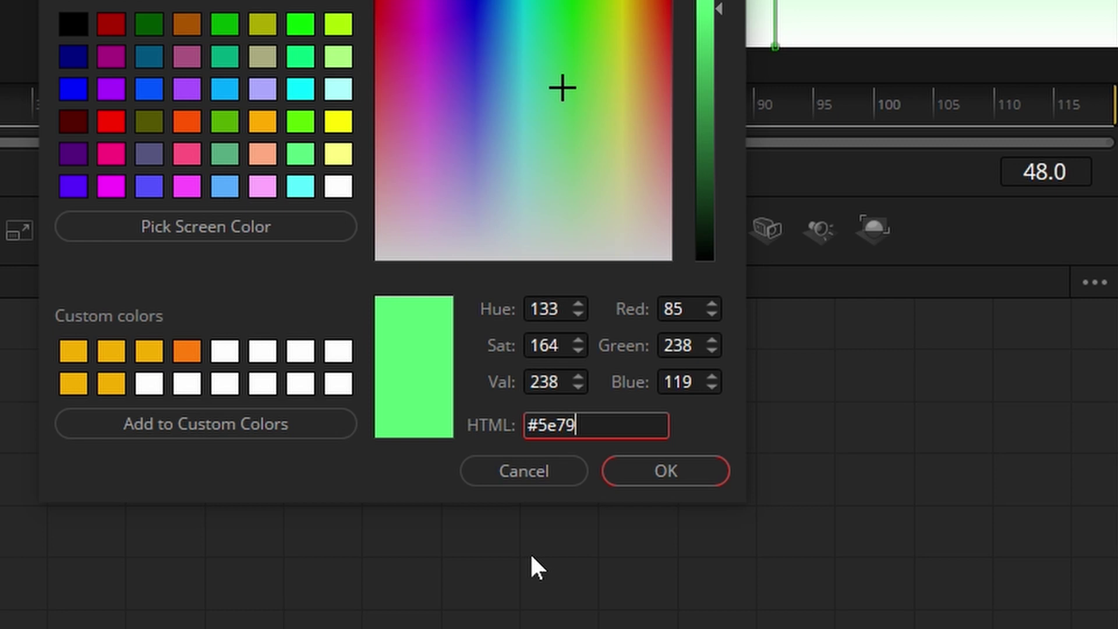
text(b6)
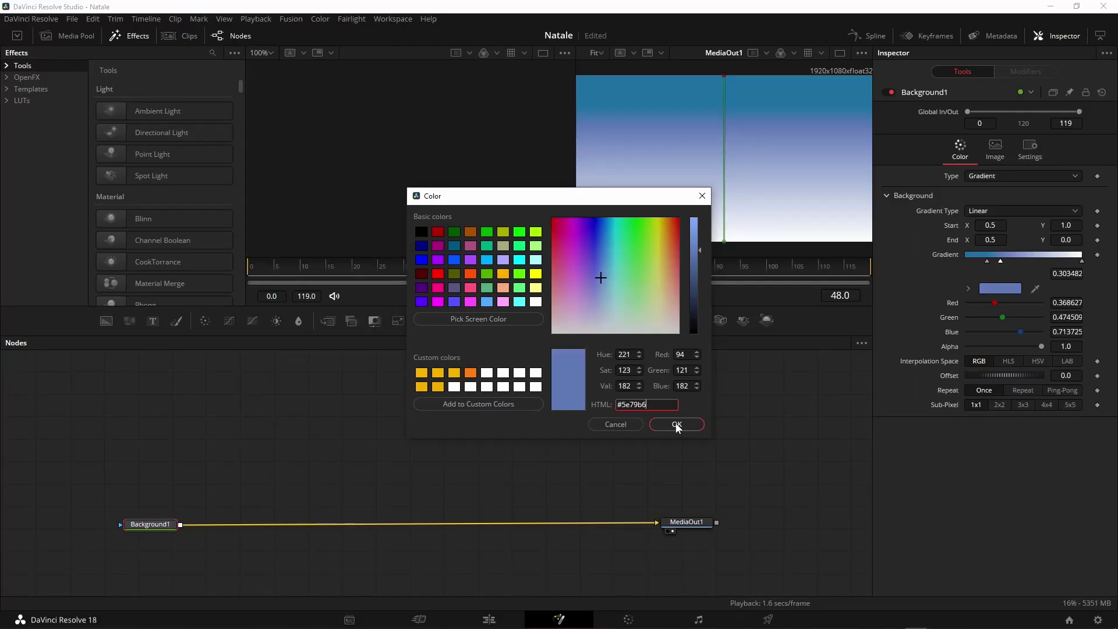
click(676, 424)
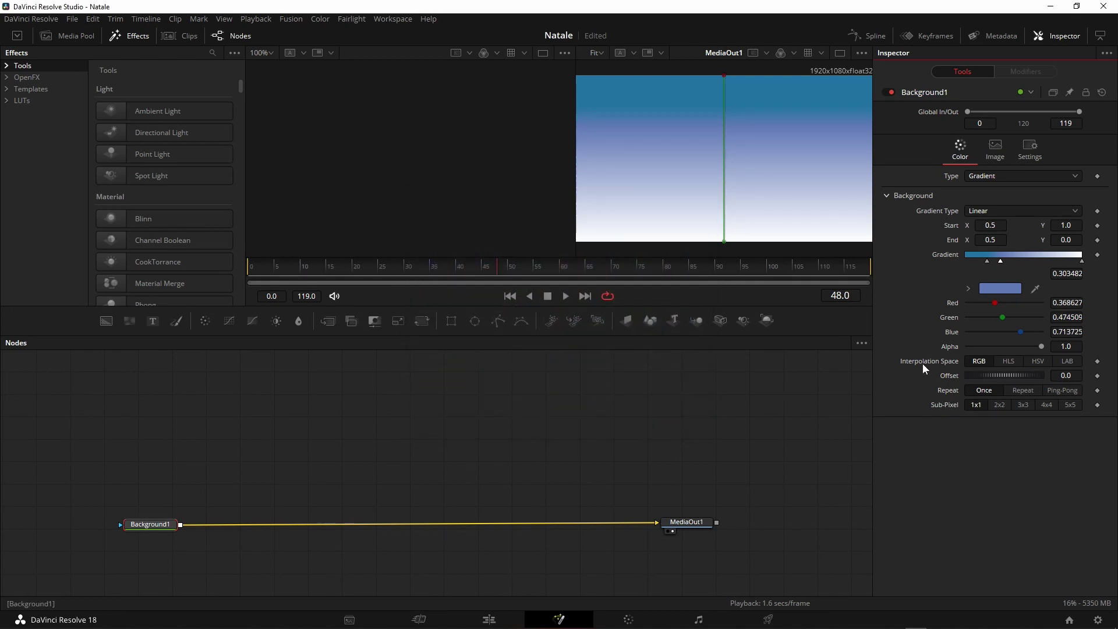
- Add a muted purple #786eac gradient stop at 0.45
click(1018, 262)
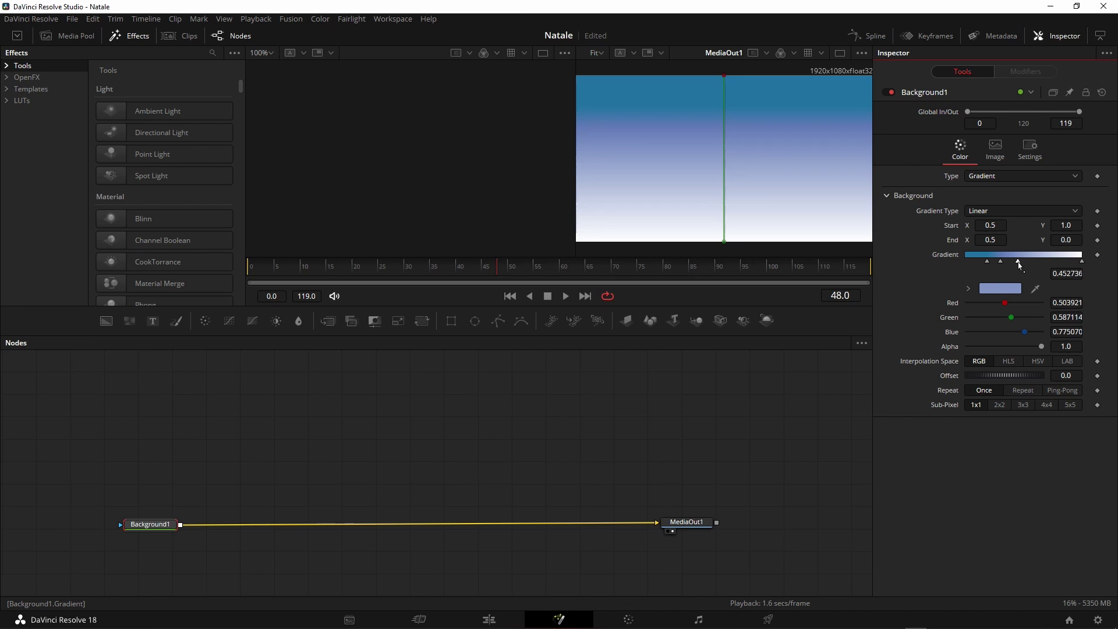
click(1001, 289)
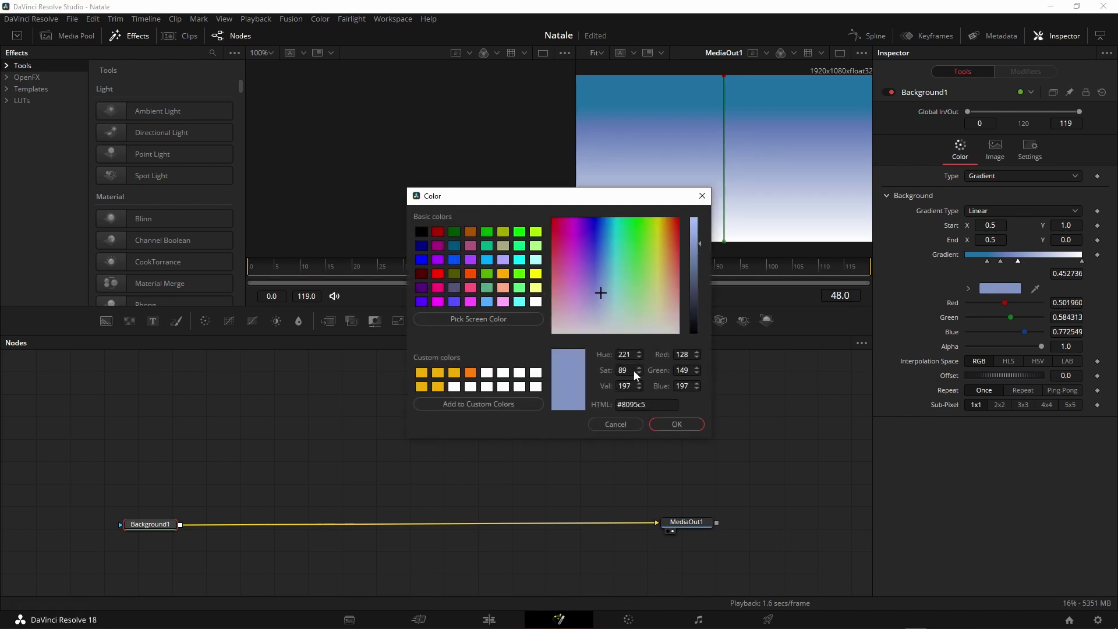
click(653, 406)
key(BackSpace)
key(BackSpace)
key(BackSpace)
key(BackSpace)
key(BackSpace)
key(BackSpace)
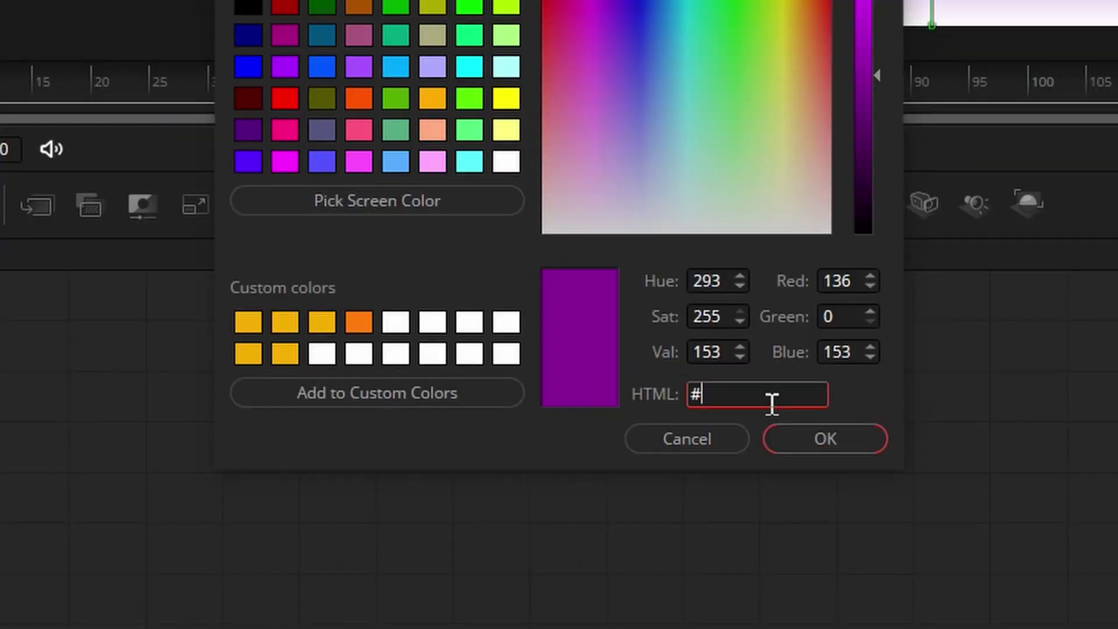
text(7)
text(86)
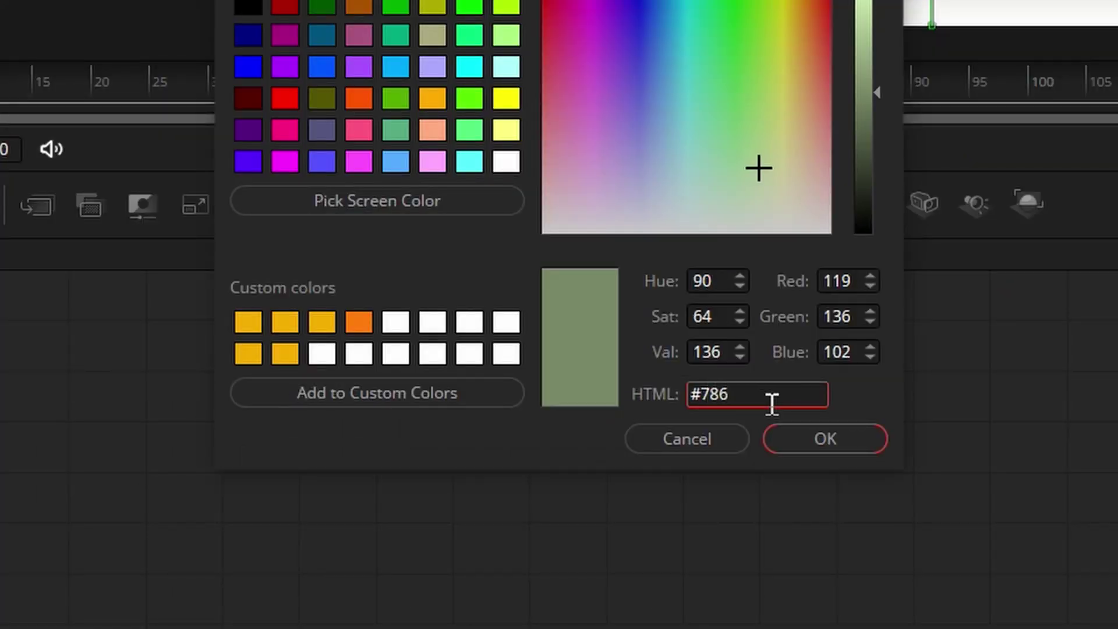
text(ea)
text(c)
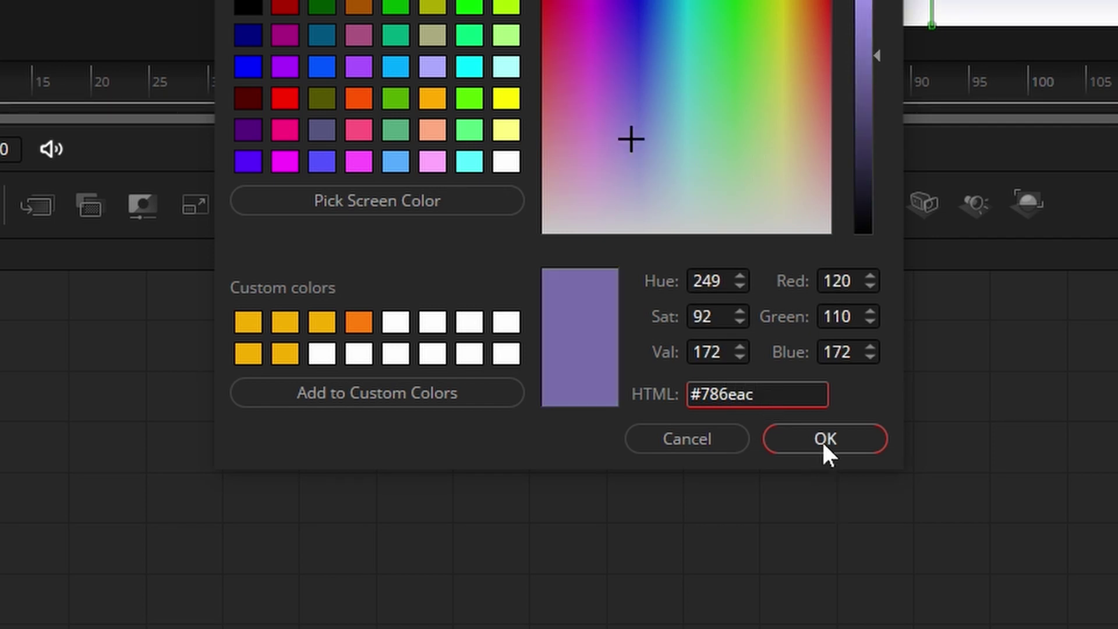
click(822, 440)
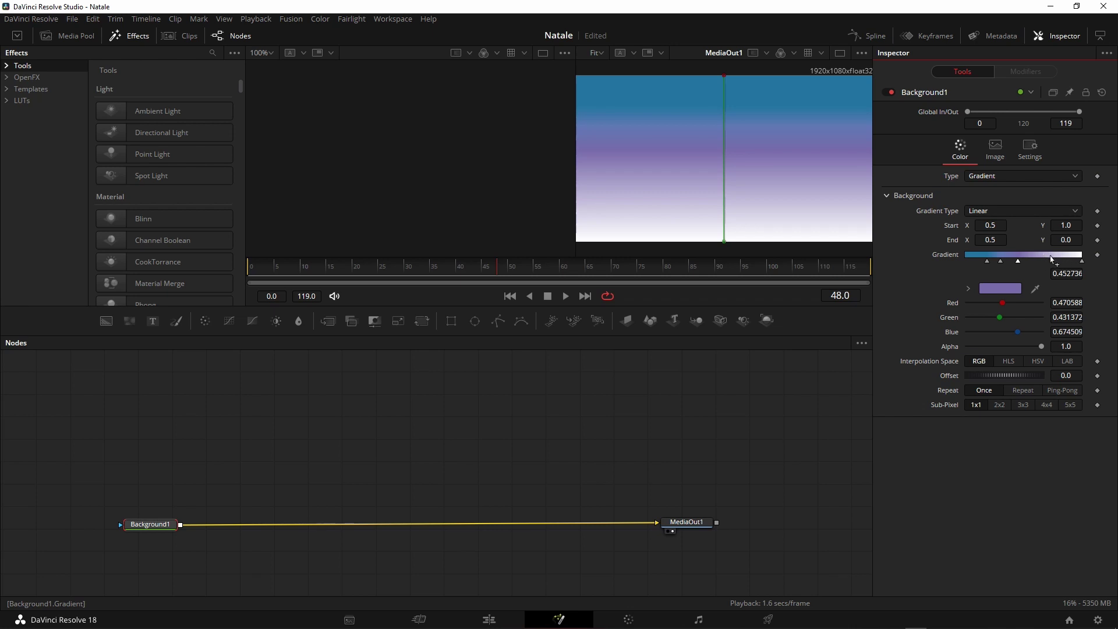
- Add a deeper purple #7e4e80 gradient stop at about 0.72
click(1050, 257)
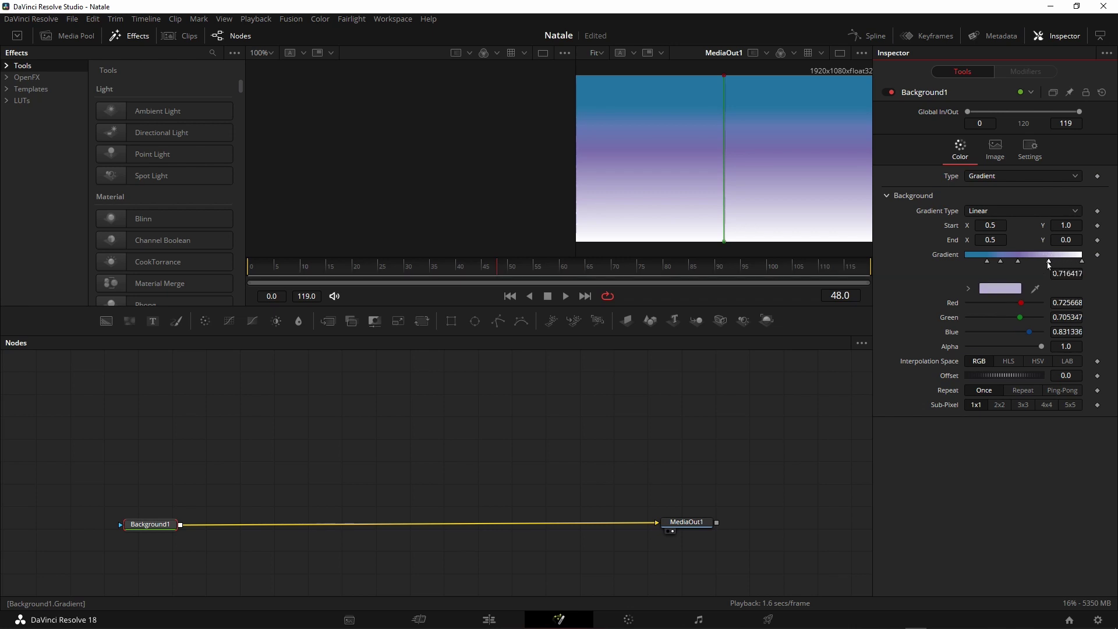
click(1002, 289)
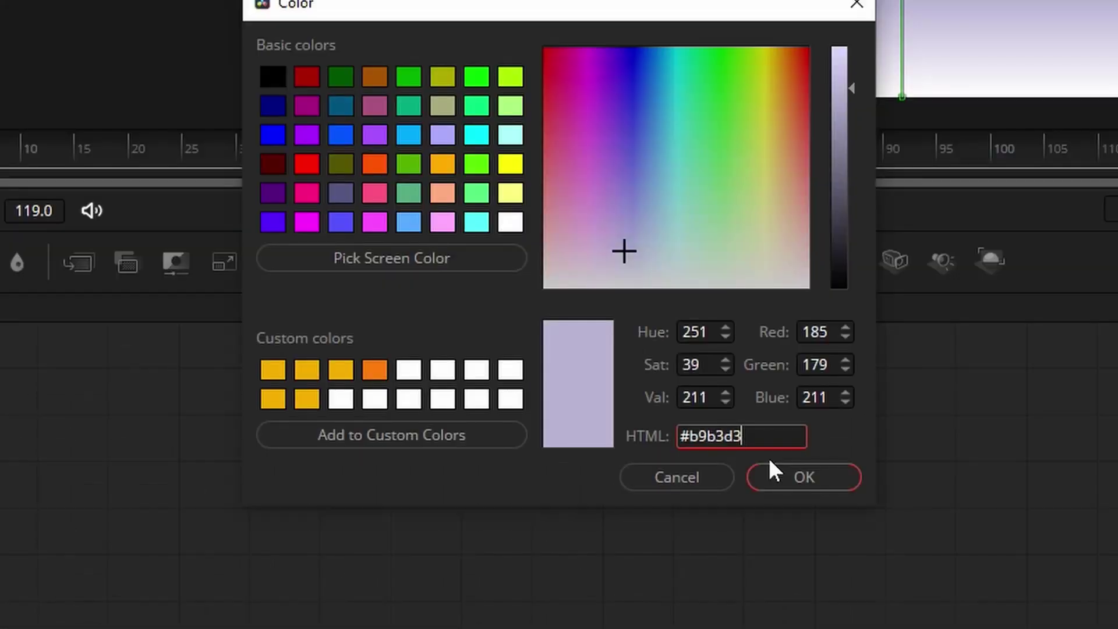
key(BackSpace)
key(BackSpace)
key(BackSpace)
key(BackSpace)
key(BackSpace)
key(BackSpace)
text(7)
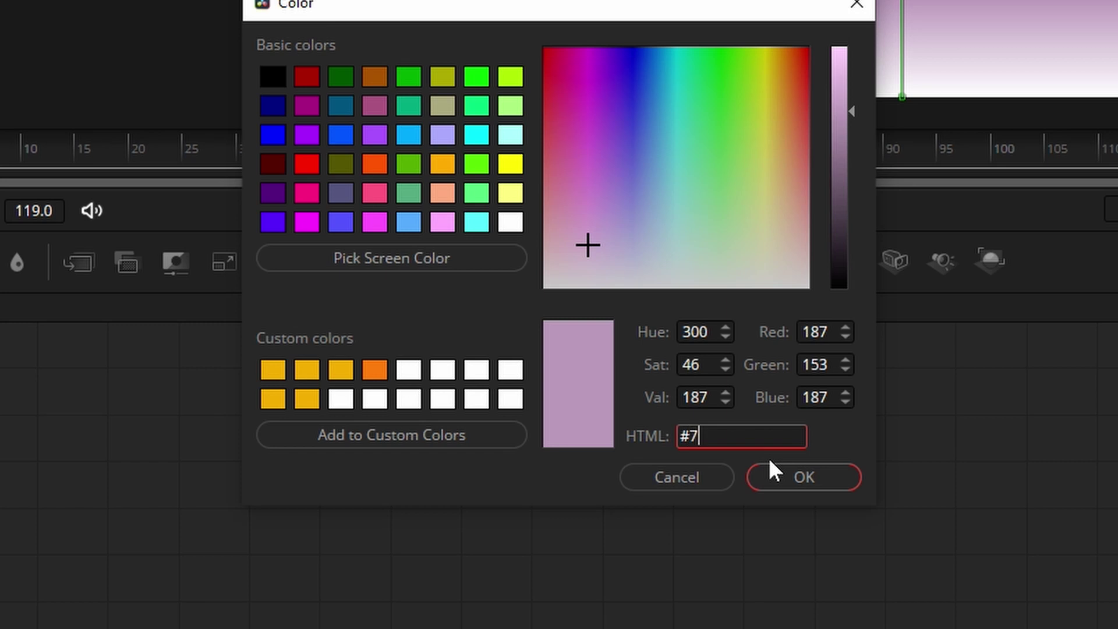
text(e)
text(4e)
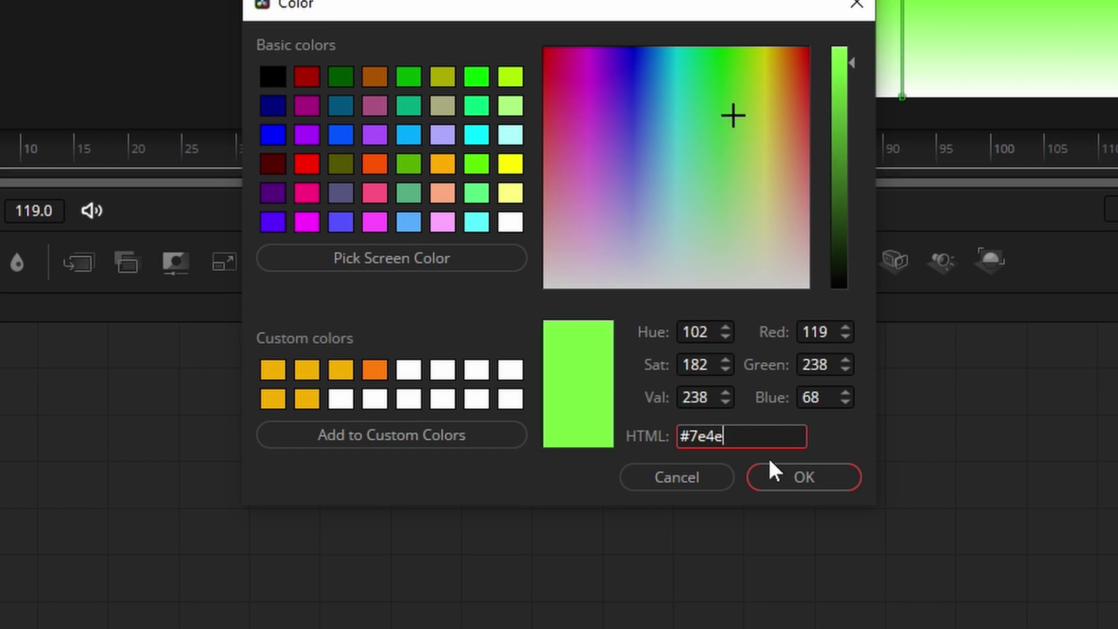
text(80)
click(769, 460)
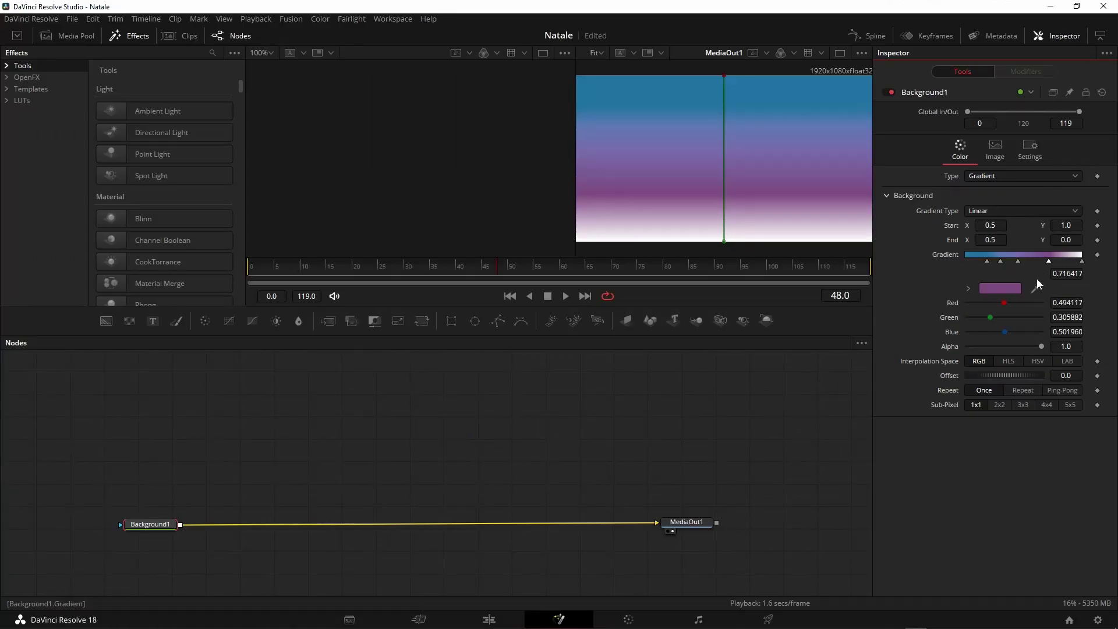
- Add a purple #6a5c96 gradient stop near the white end
click(1066, 258)
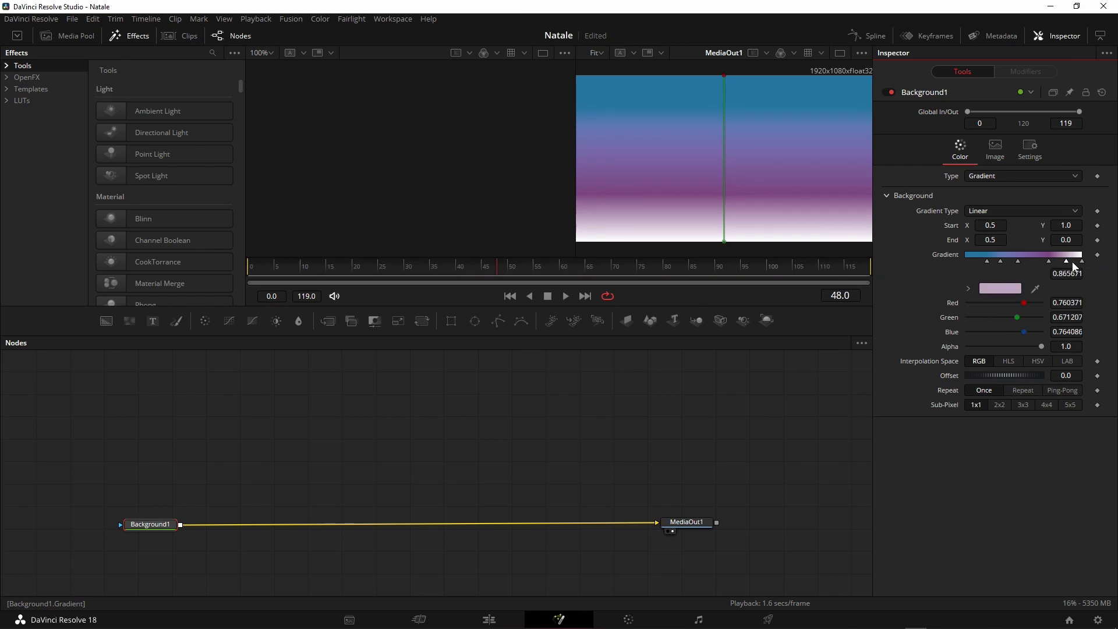
click(1007, 289)
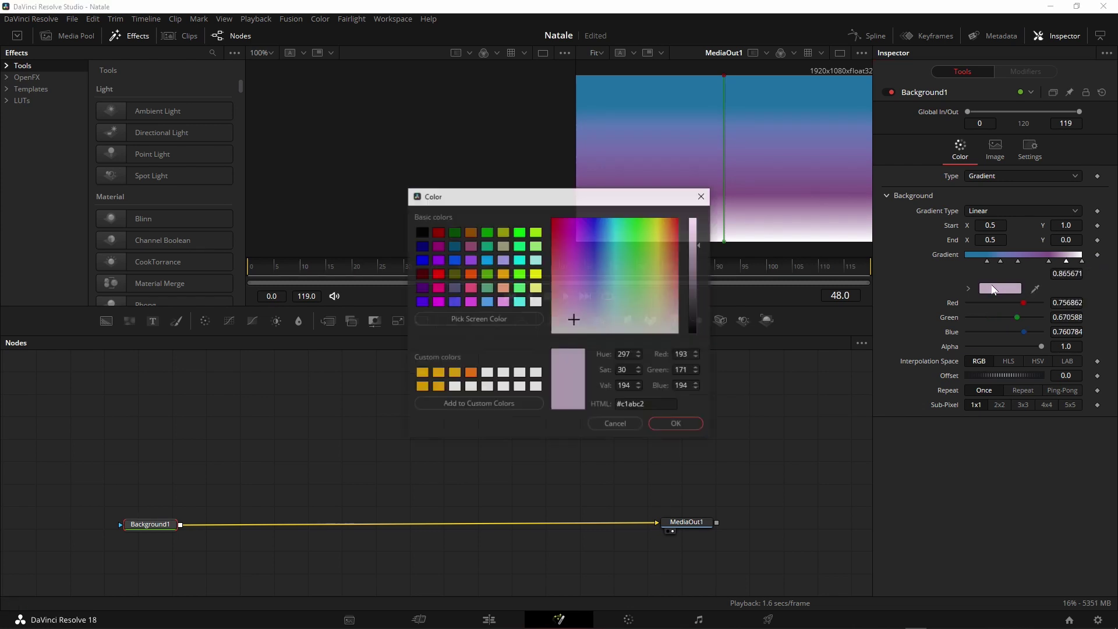
click(650, 404)
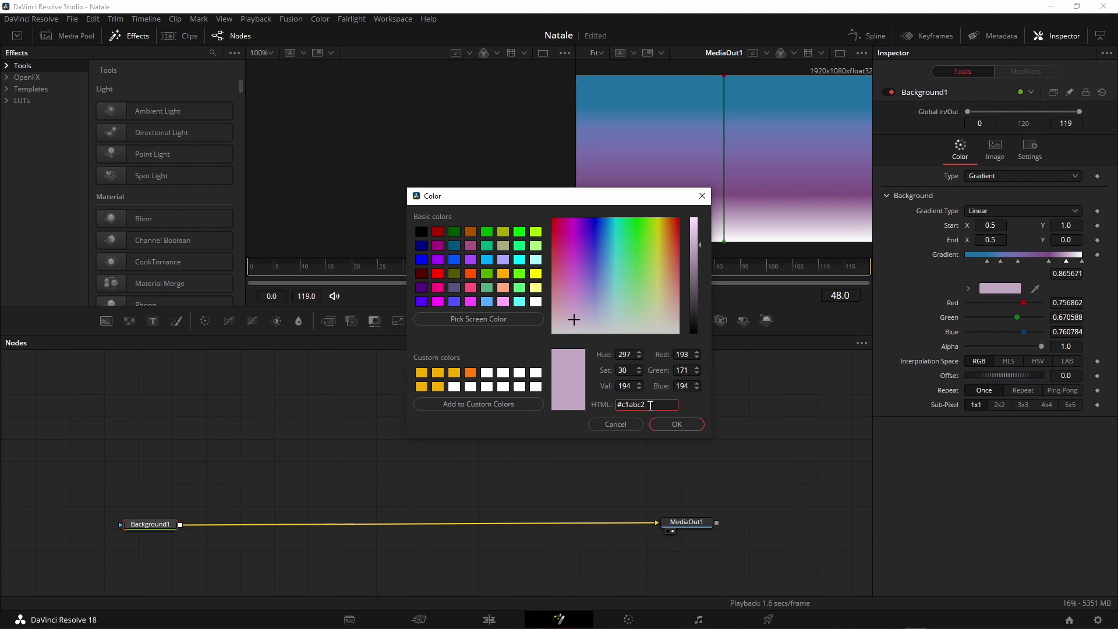
key(BackSpace)
key(BackSpace)
key(BackSpace)
key(BackSpace)
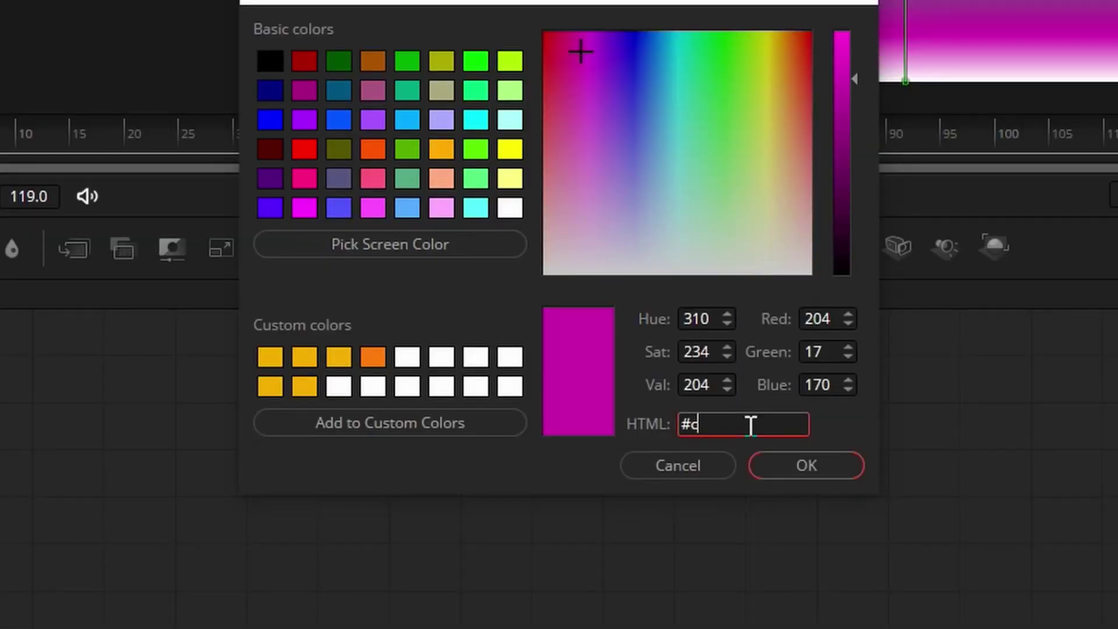
key(BackSpace)
text(6)
text(a5)
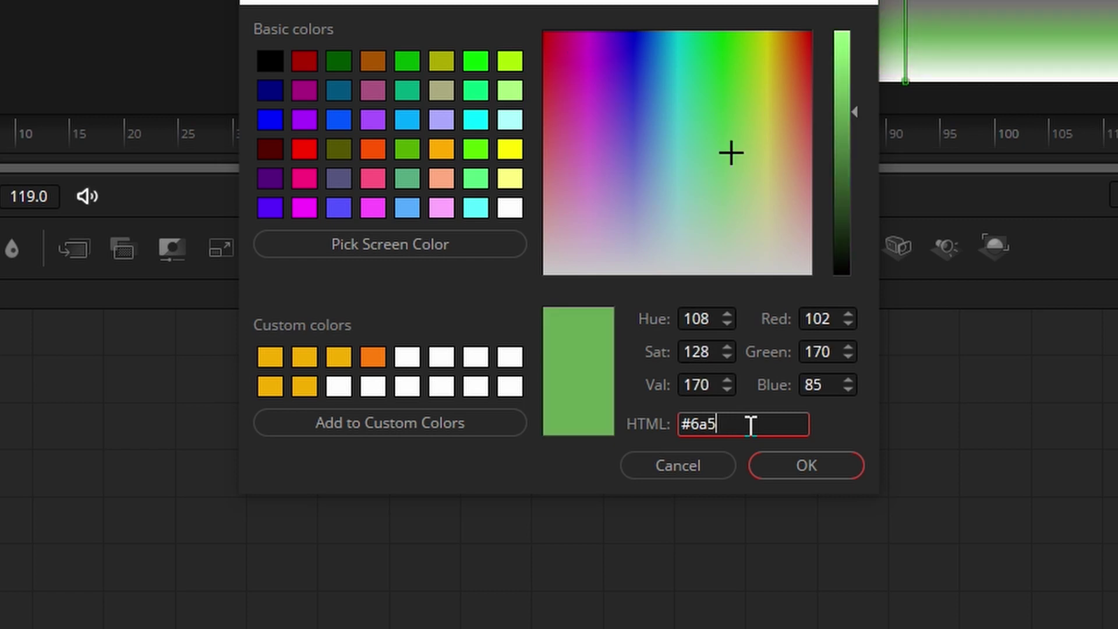
text(c9)
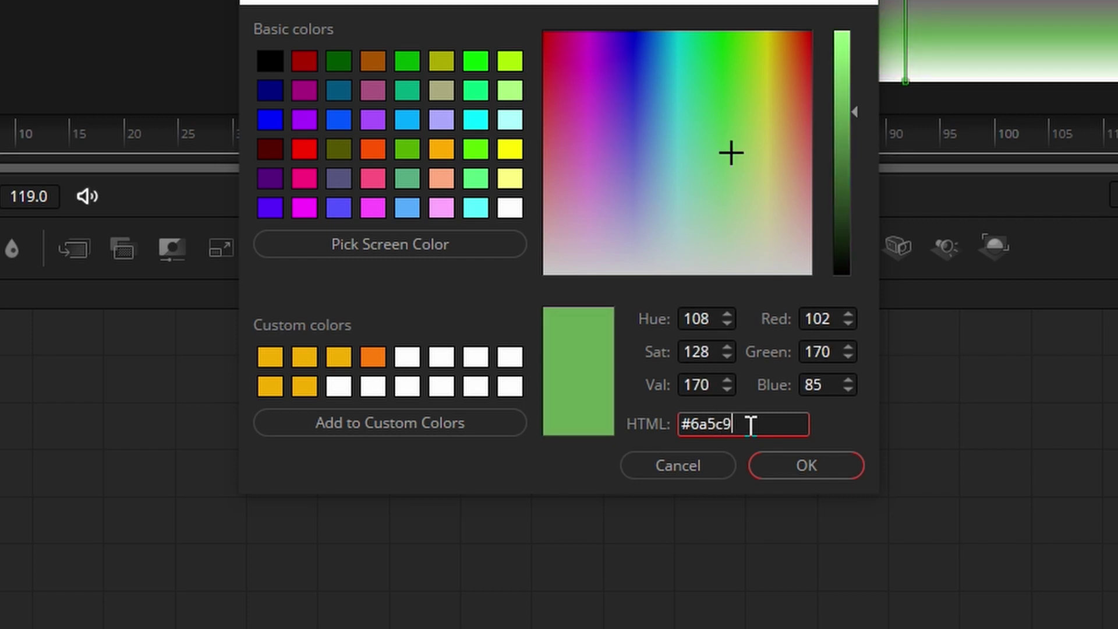
text(6)
key(Return)
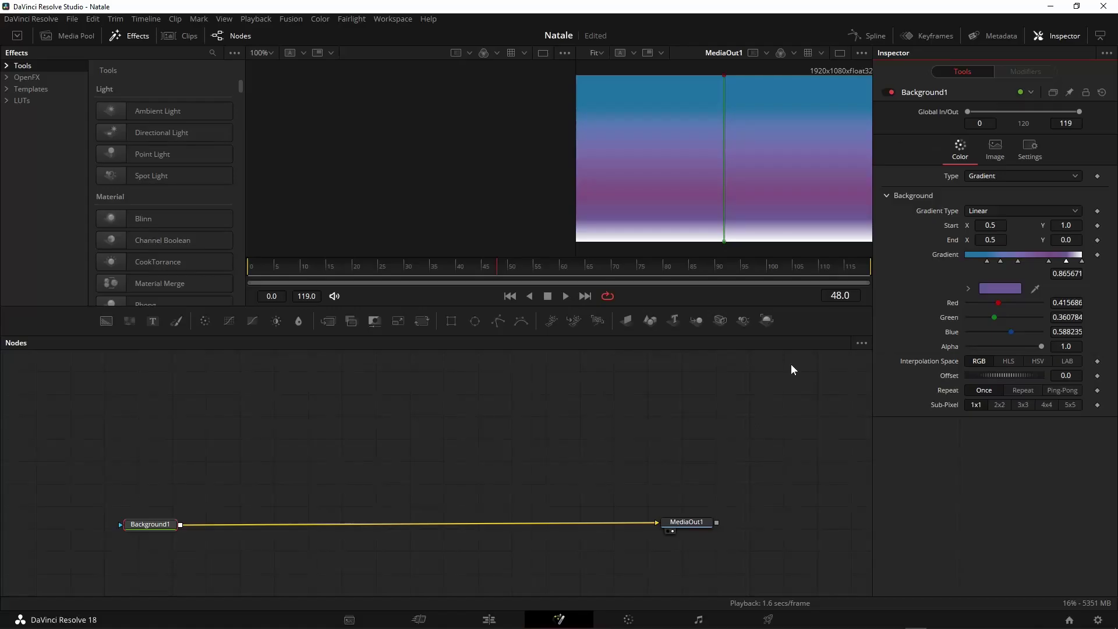
- Change the white end stop of the gradient to dark purple #372f50
click(1082, 262)
click(1010, 290)
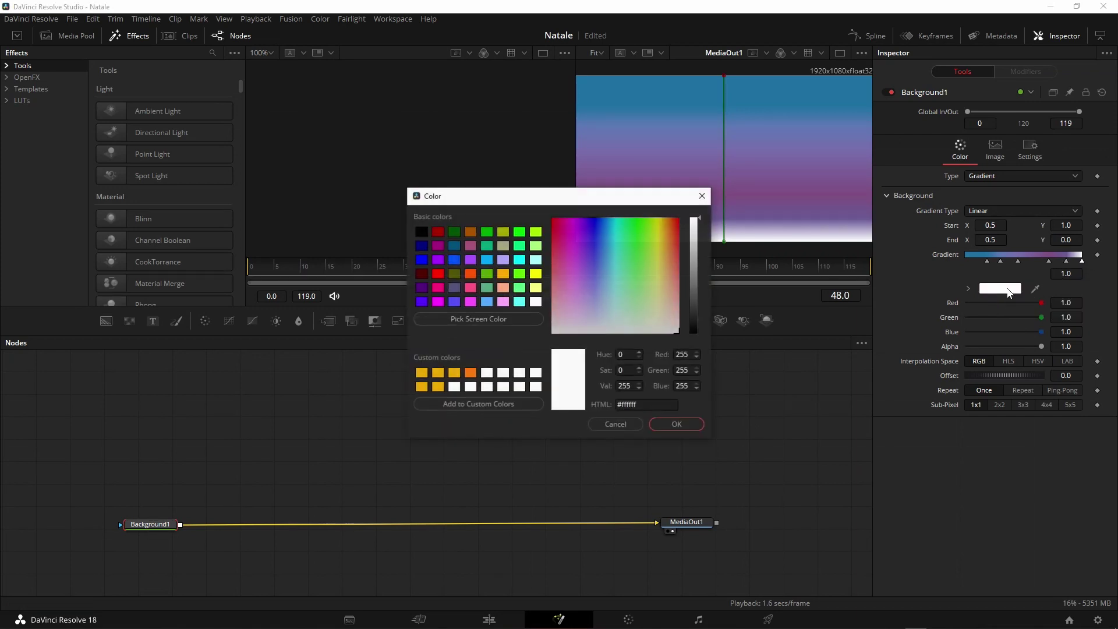
triple_click(663, 410)
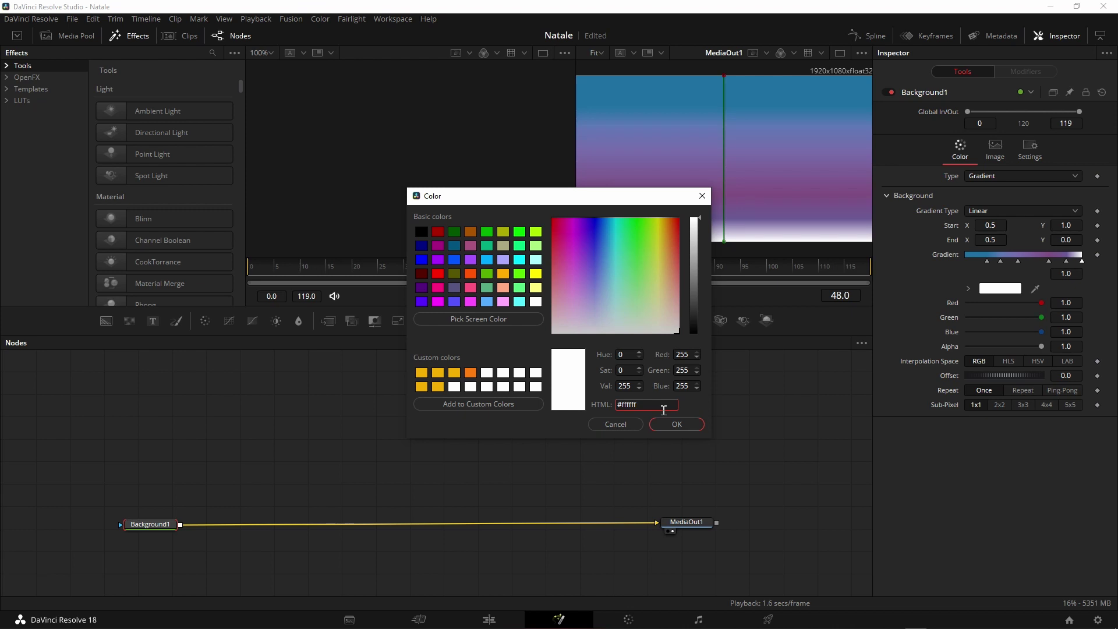
key(BackSpace)
key(BackSpace)
key(BackSpace)
key(BackSpace)
key(BackSpace)
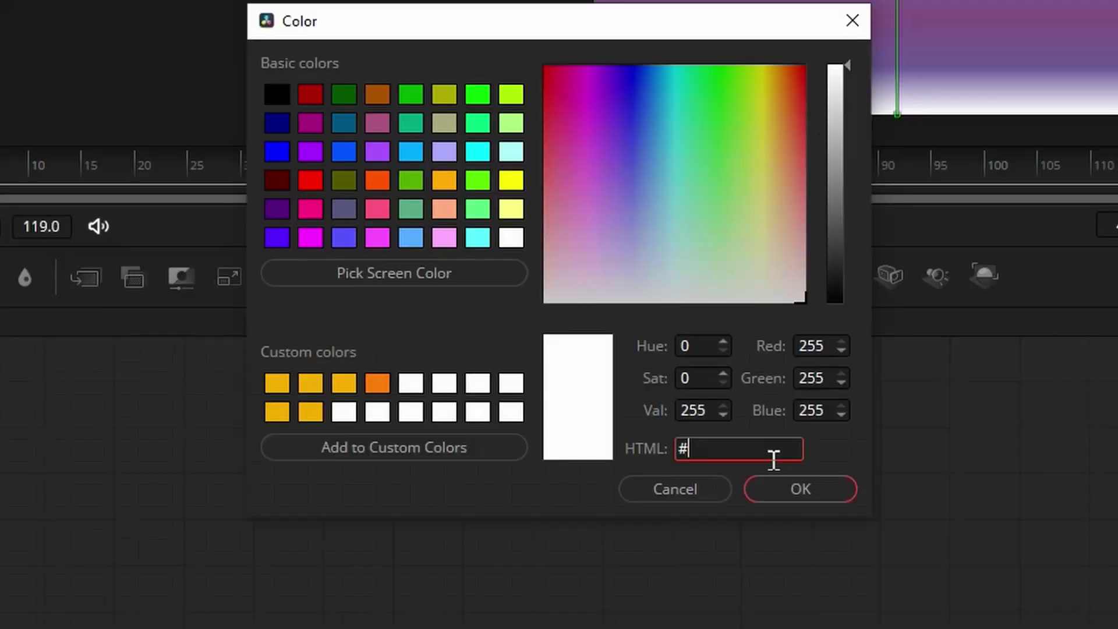
text(3)
text(72)
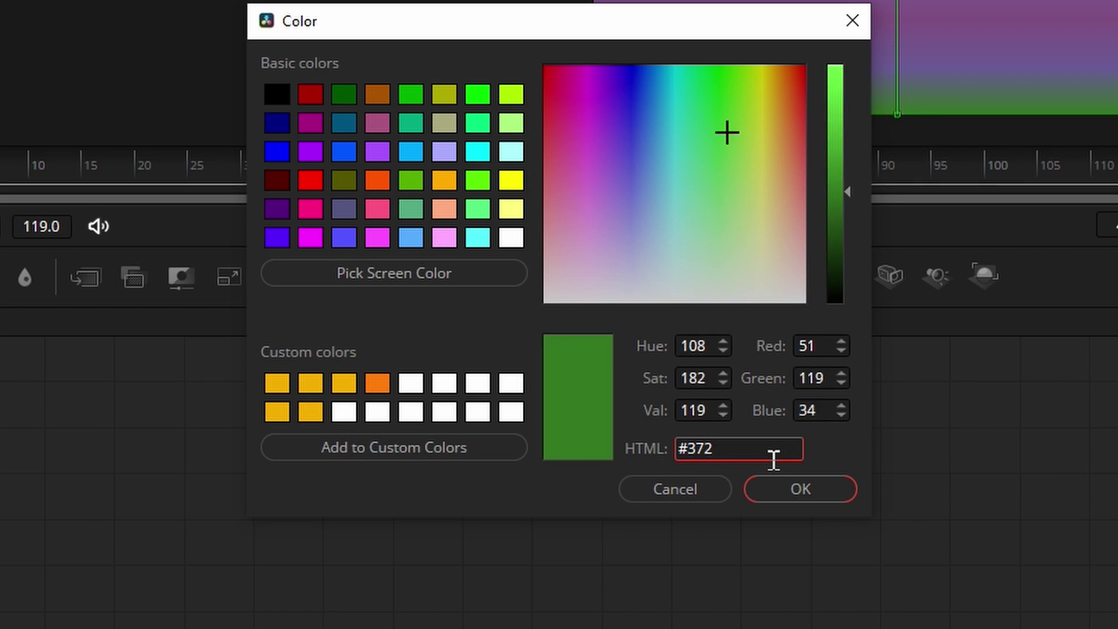
text(f50)
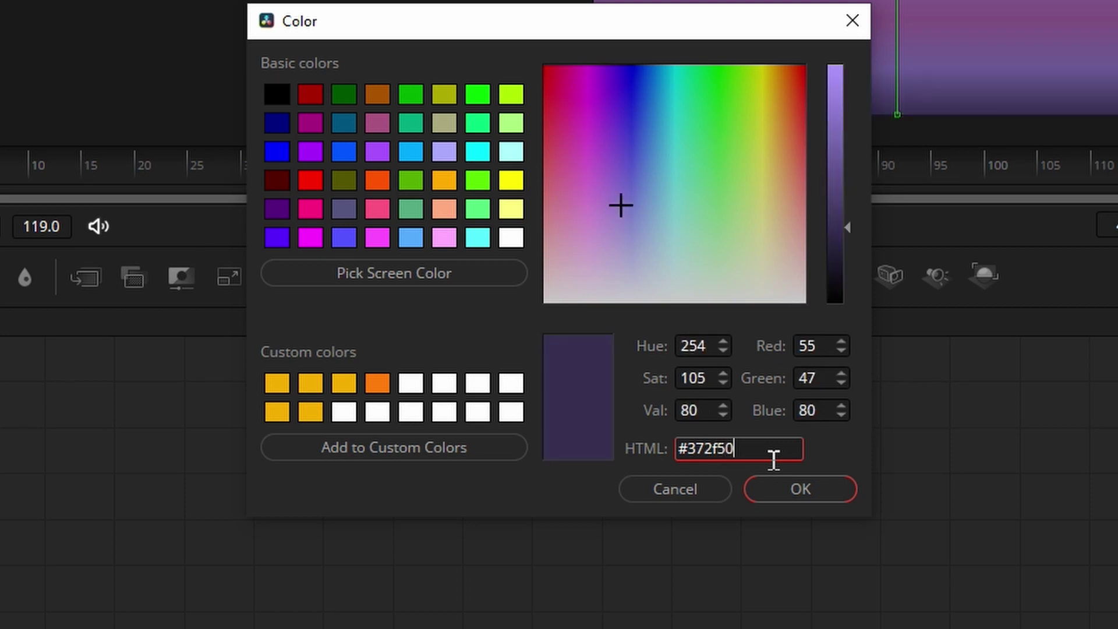
click(798, 489)
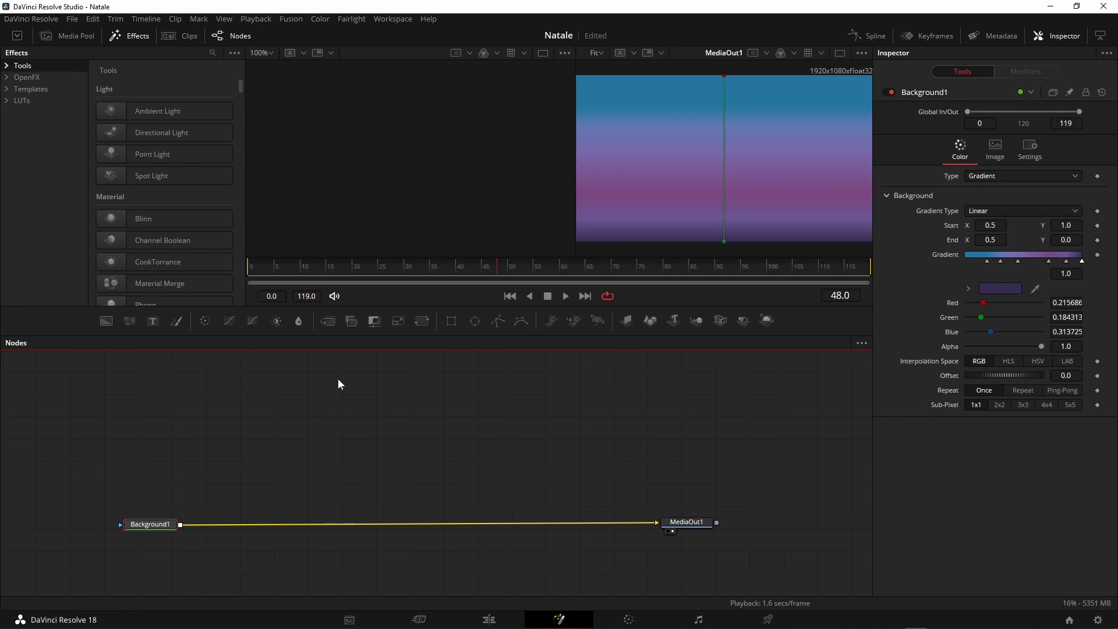
- Add a FastNoise1 node and show it in the left viewer
click(677, 522)
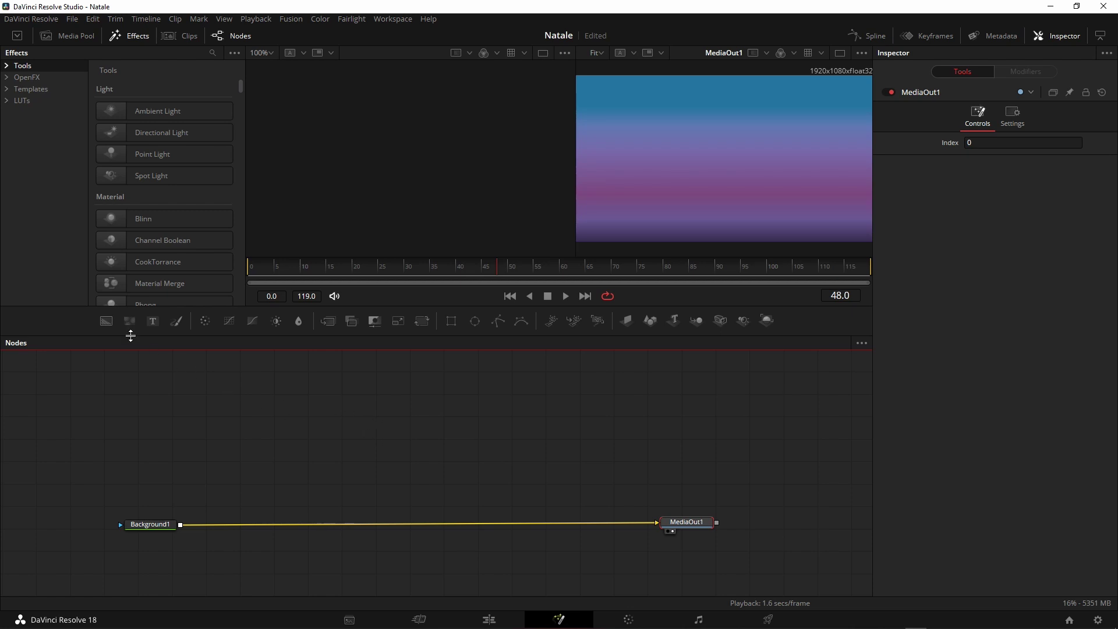
drag(129, 322, 270, 431)
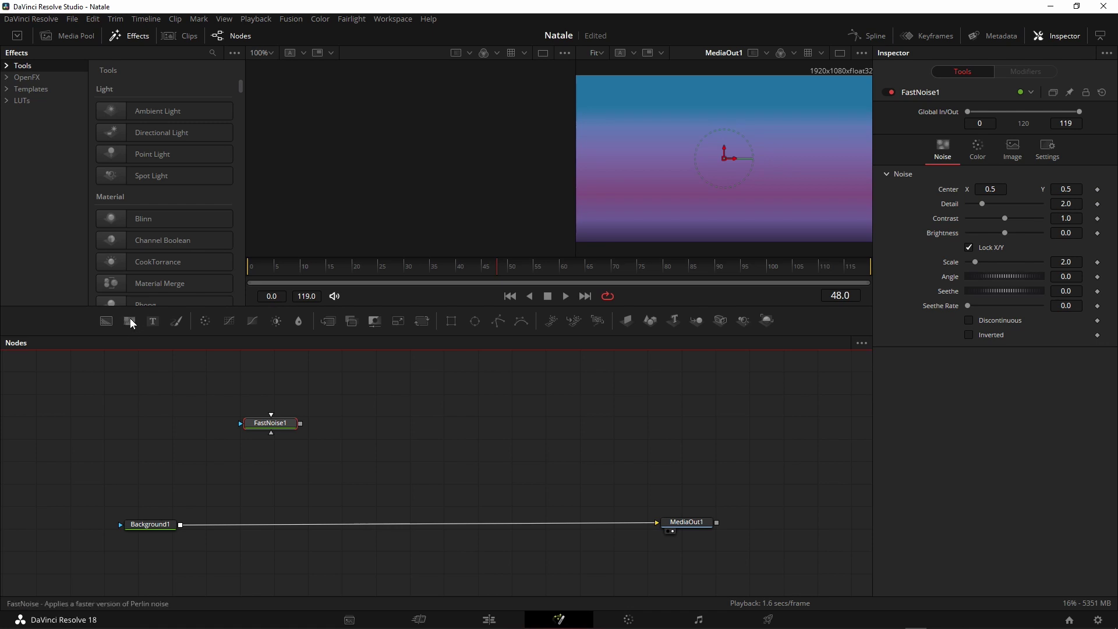
key(1)
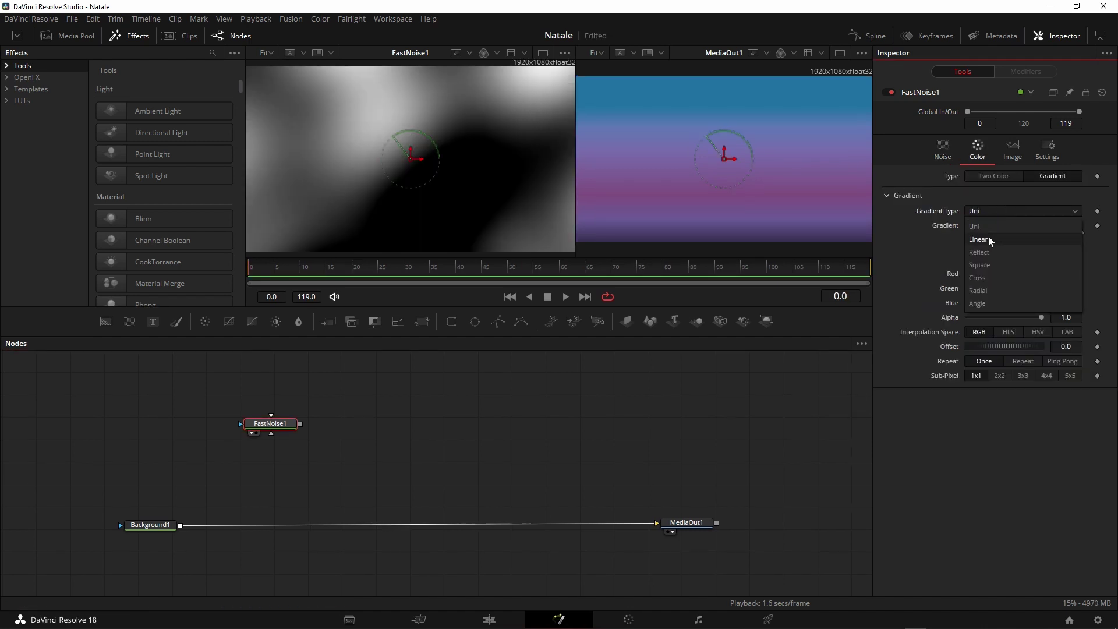
- Give FastNoise1 a linear colour gradient with Start X 0.5, End X 0.5, End Y -0.00659
click(987, 236)
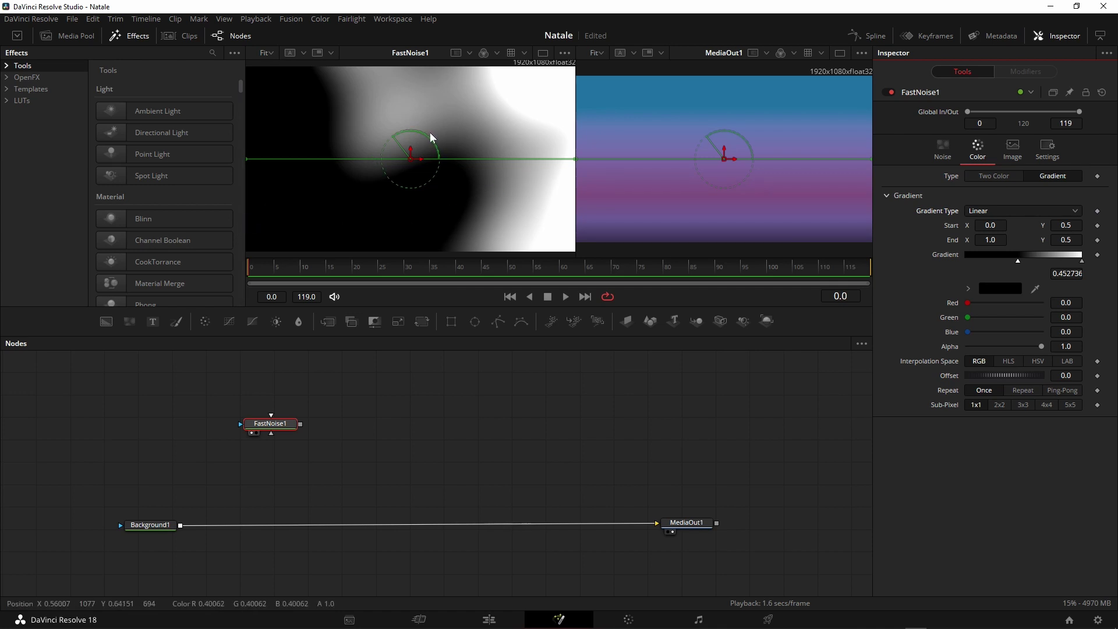
click(1000, 225)
text(0.5)
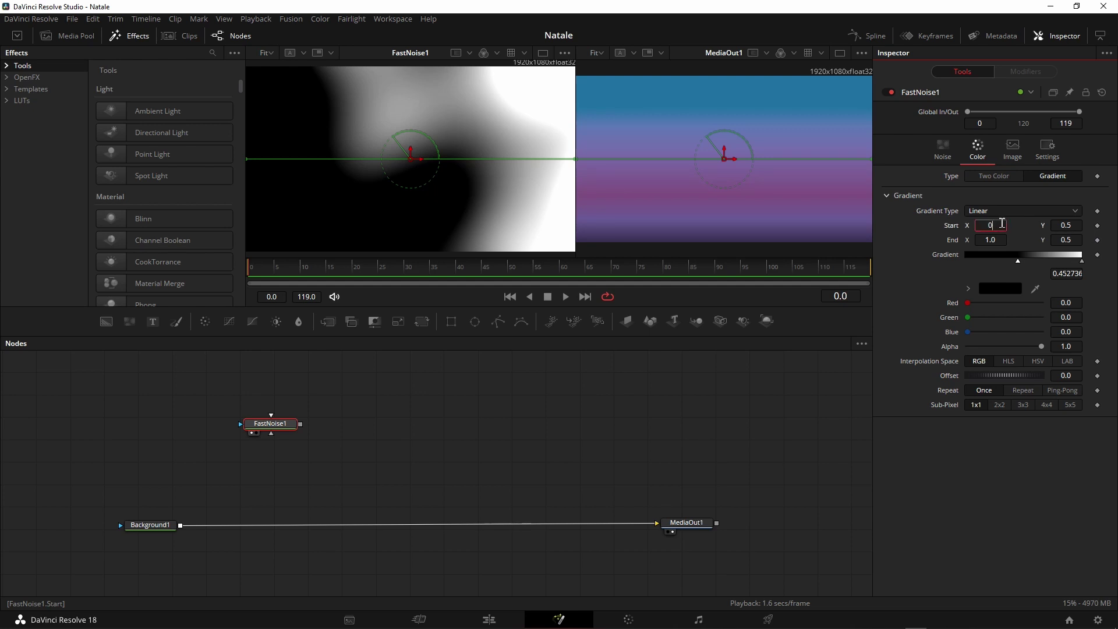
key(Tab)
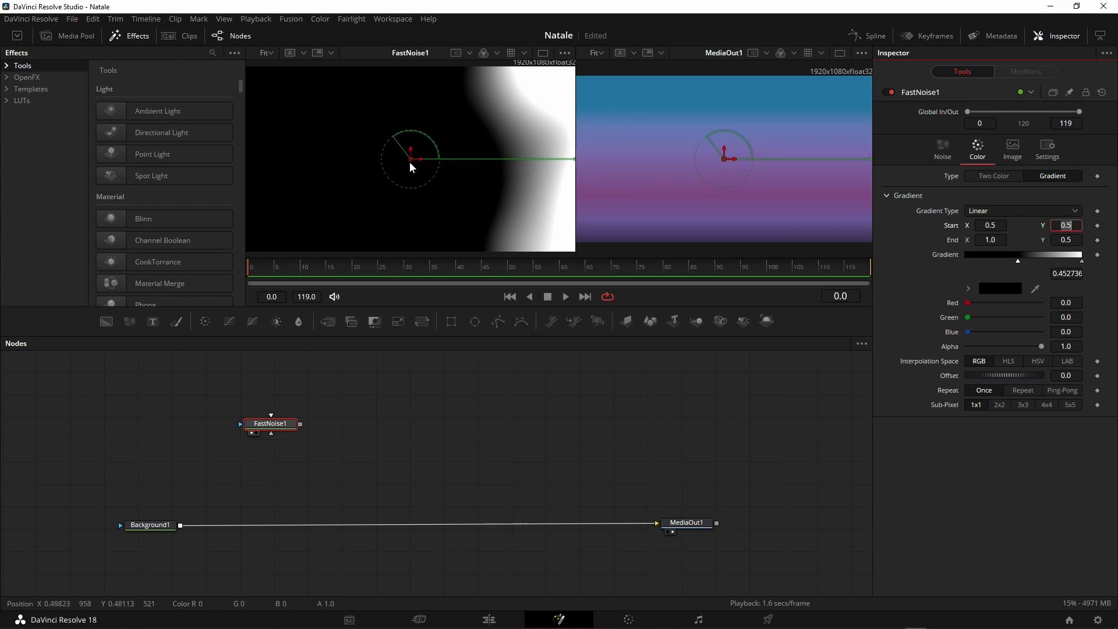
click(996, 240)
text(0.5)
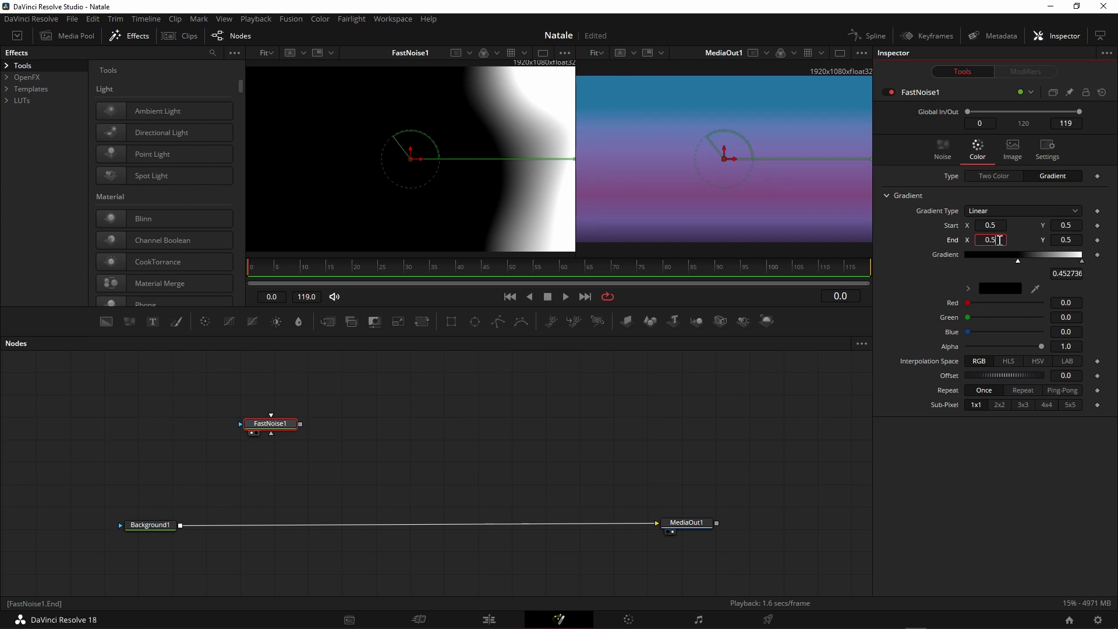
key(Tab)
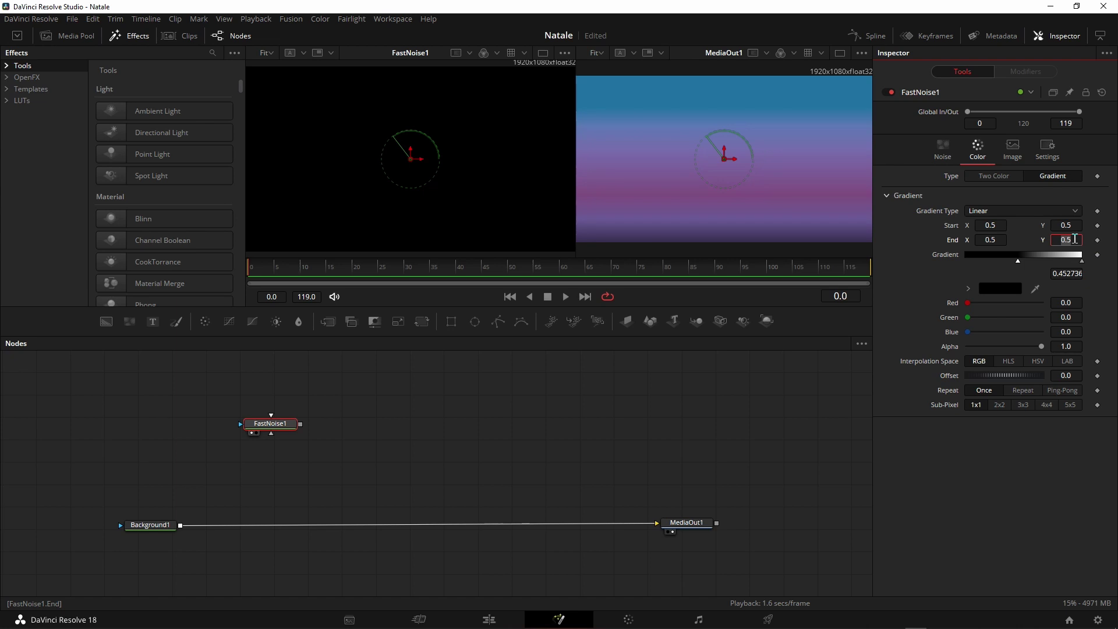
text(-0.)
text(00)
text(659)
key(Tab)
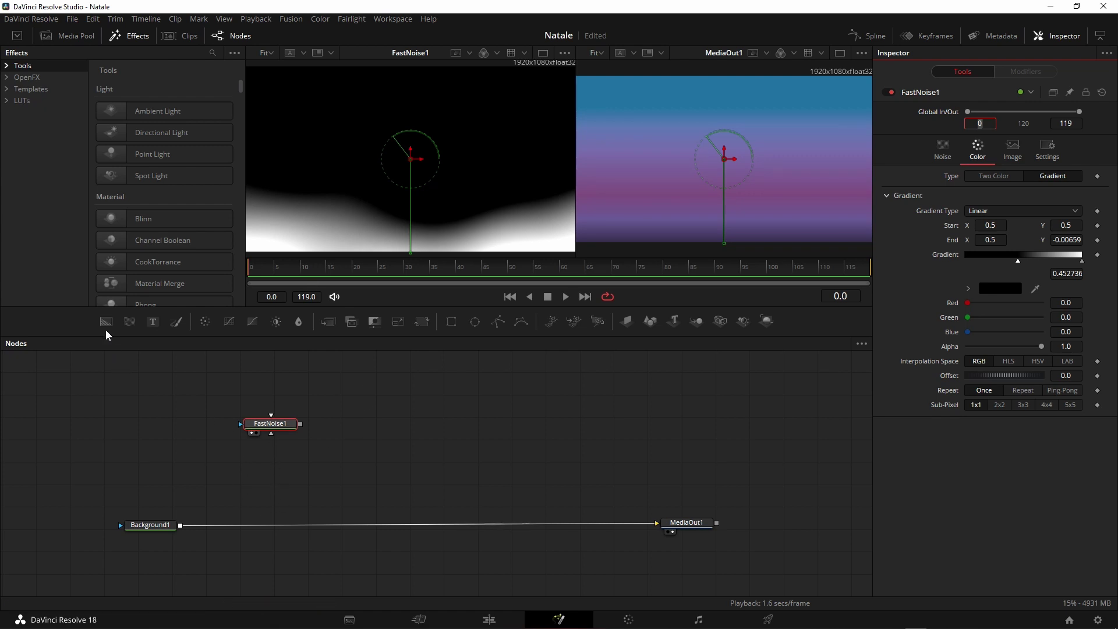
- Add a white Background2 node below FastNoise1, using the noise as its mask
drag(106, 322, 261, 469)
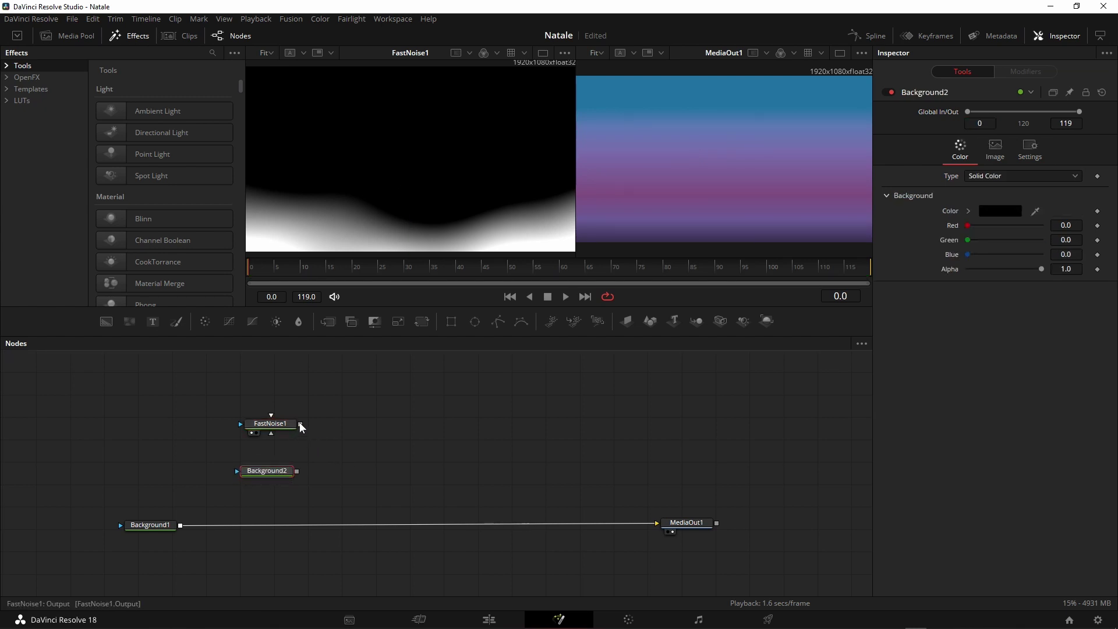
mouse_move(300, 423)
mouse_down()
mouse_move(256, 471)
mouse_move(256, 159)
mouse_up()
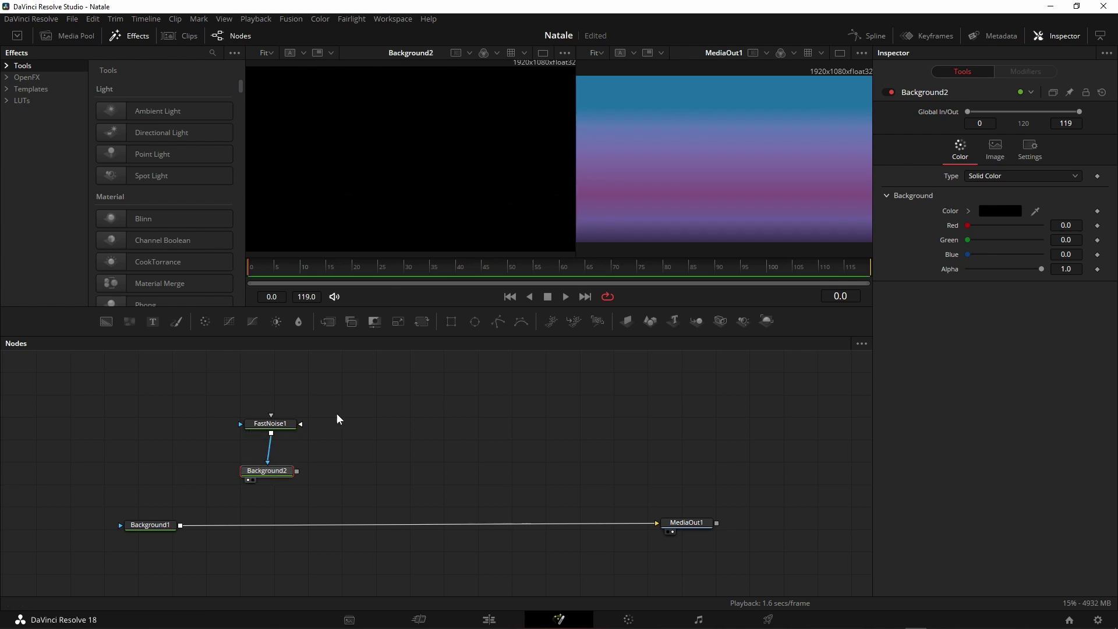
drag(284, 470, 285, 474)
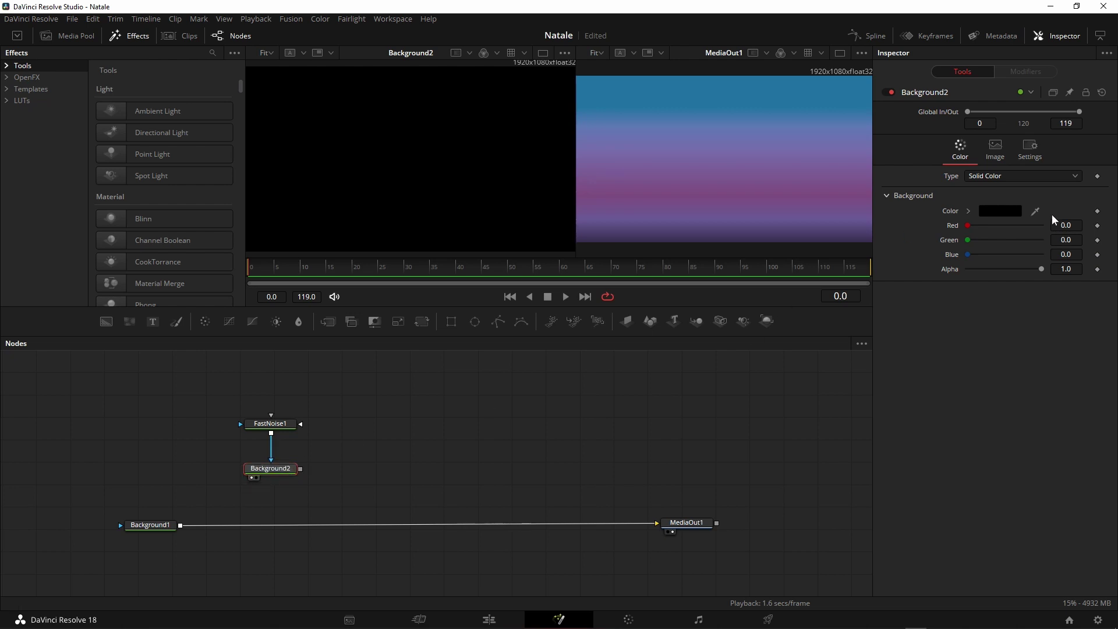
click(1008, 212)
drag(693, 330, 693, 218)
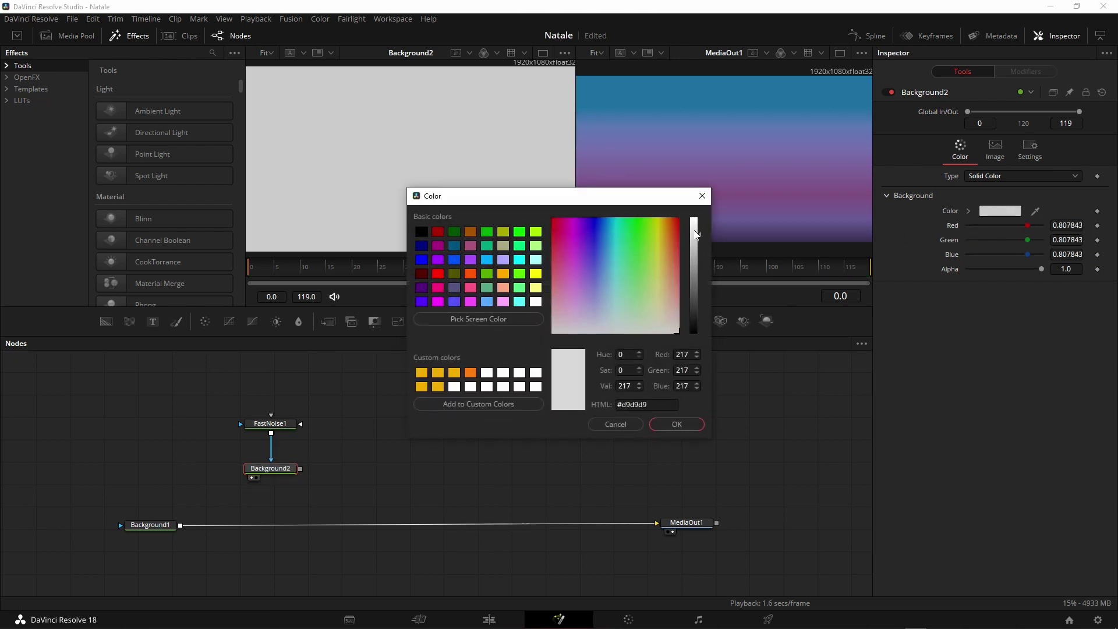
click(677, 424)
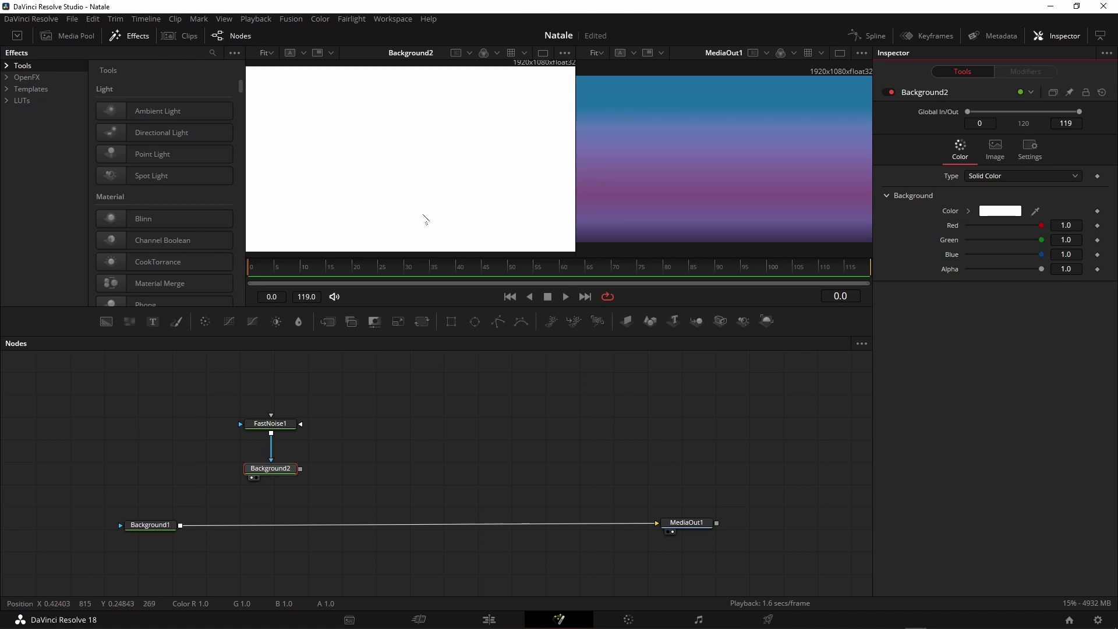
- Compare FastNoise1 and then Background2 in the left viewer
click(280, 423)
key(1)
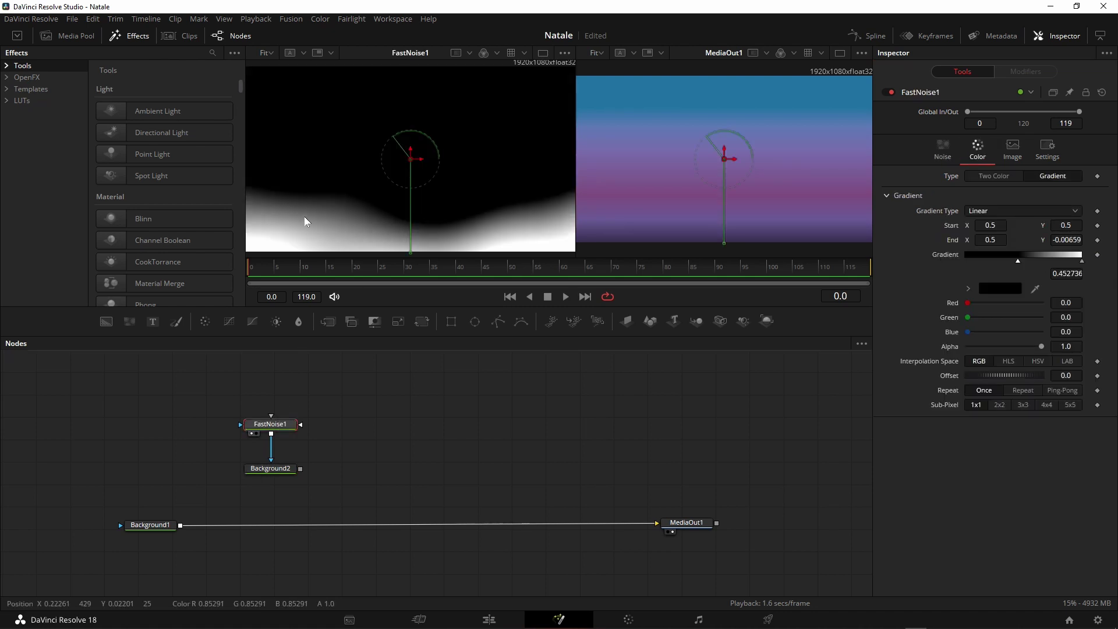
click(272, 468)
key(1)
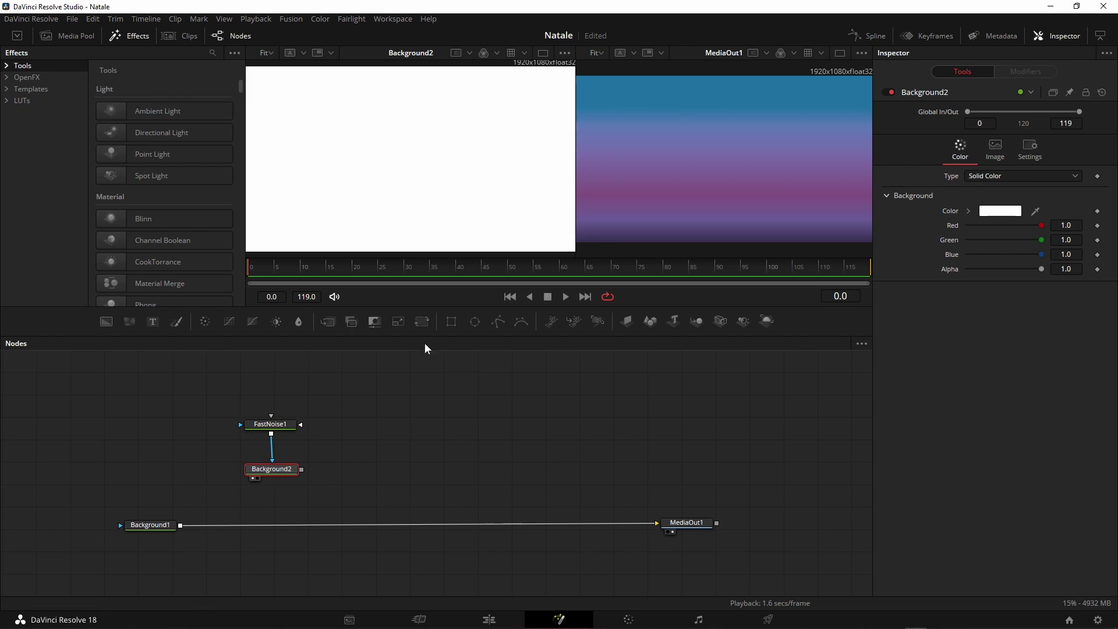
- Set Background2's mask channel to Red with Low/High thresholds narrowed to 0.072–0.089
click(1029, 152)
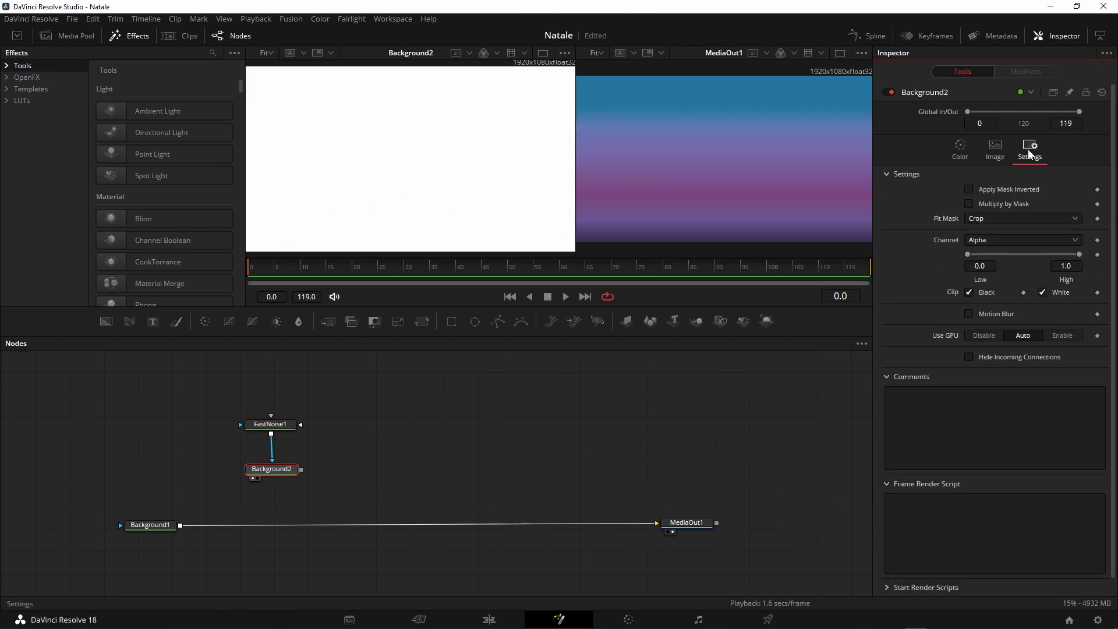
click(999, 239)
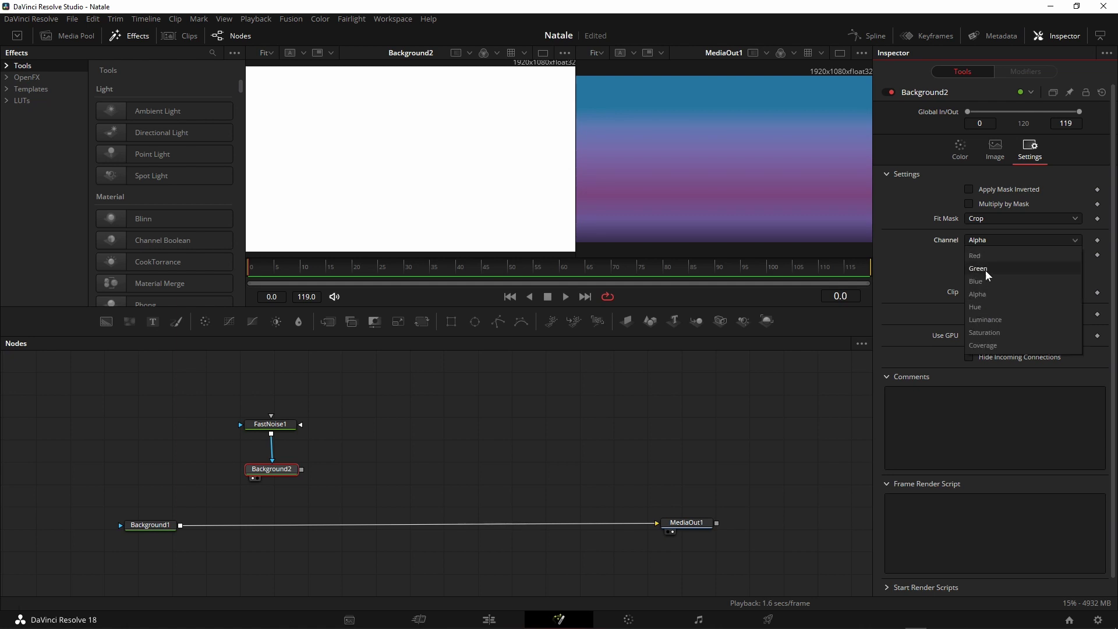
click(978, 255)
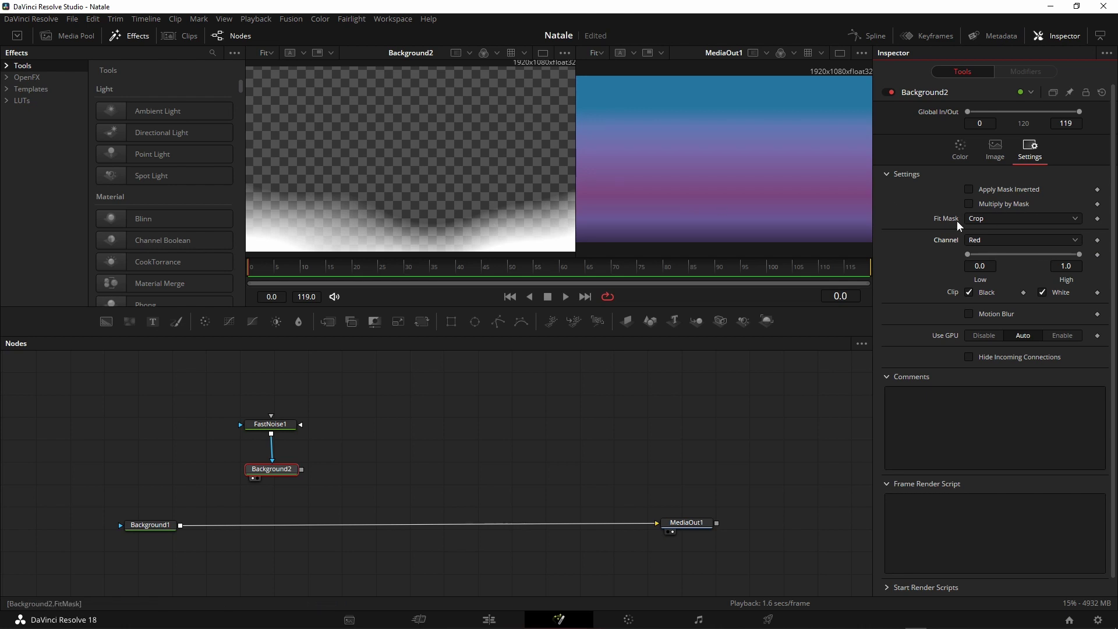
mouse_move(968, 254)
mouse_down()
mouse_move(991, 254)
mouse_move(959, 254)
mouse_move(976, 254)
mouse_up()
drag(1079, 254, 984, 250)
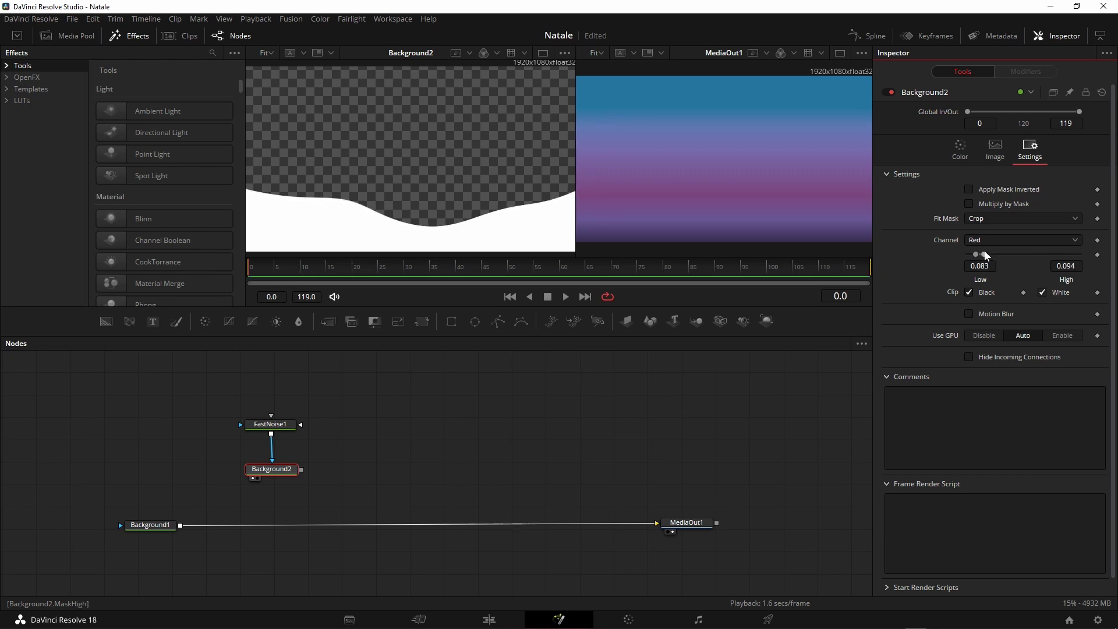
mouse_move(983, 254)
mouse_down()
mouse_move(1017, 254)
mouse_move(983, 254)
mouse_up()
mouse_move(976, 255)
mouse_down()
mouse_move(986, 254)
mouse_move(976, 254)
mouse_up()
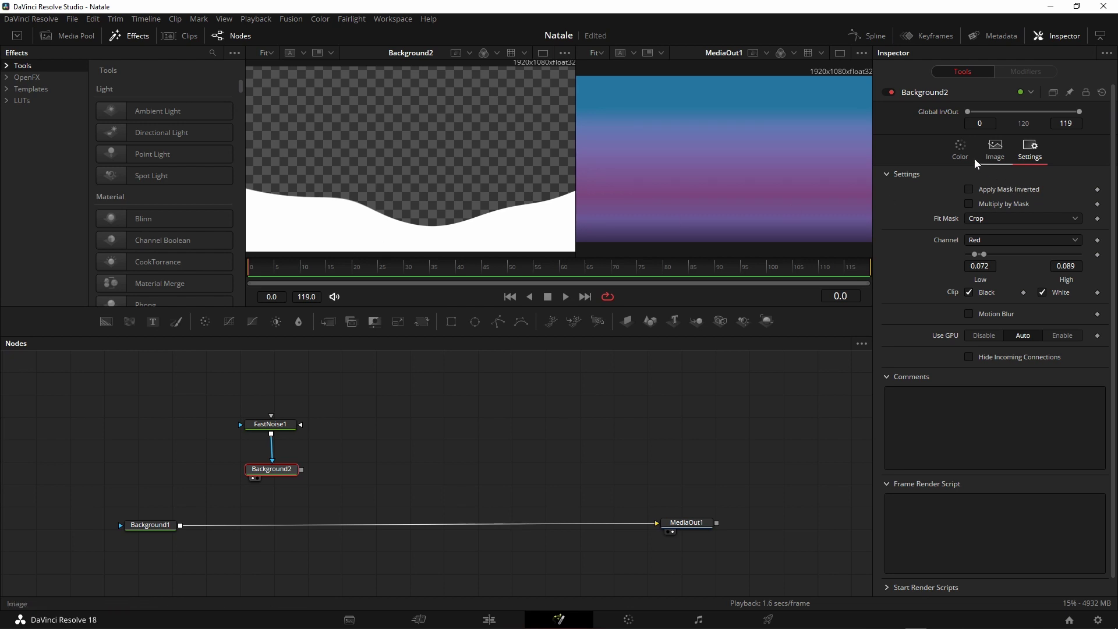
click(960, 152)
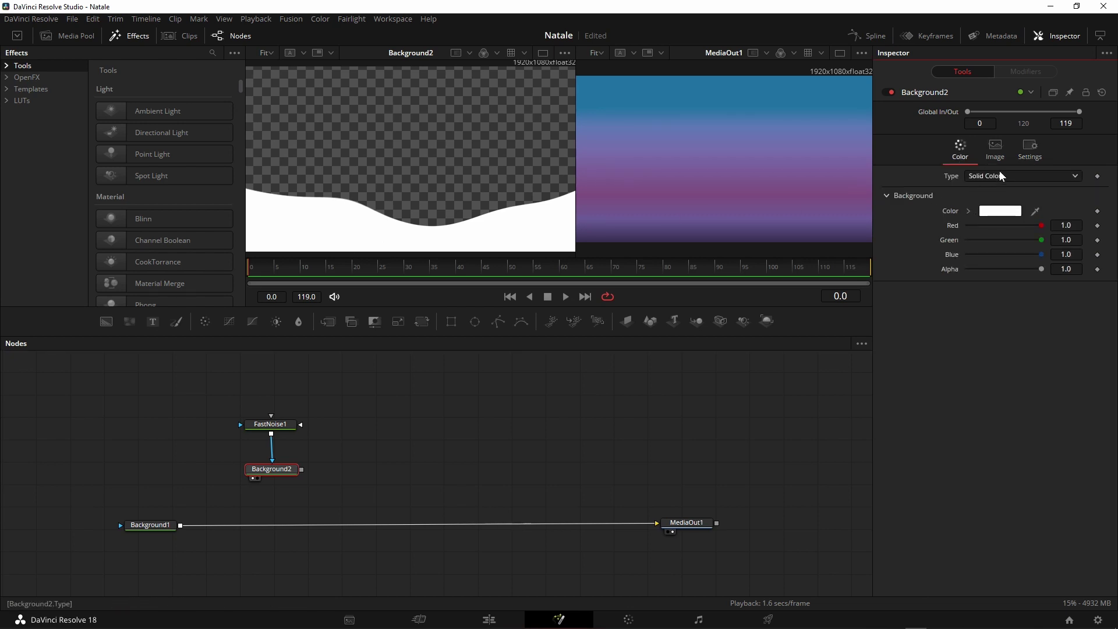
- Make Background2 a gradient with Start 0.43, 0.296 and End 0.4434, 0.04088
click(990, 177)
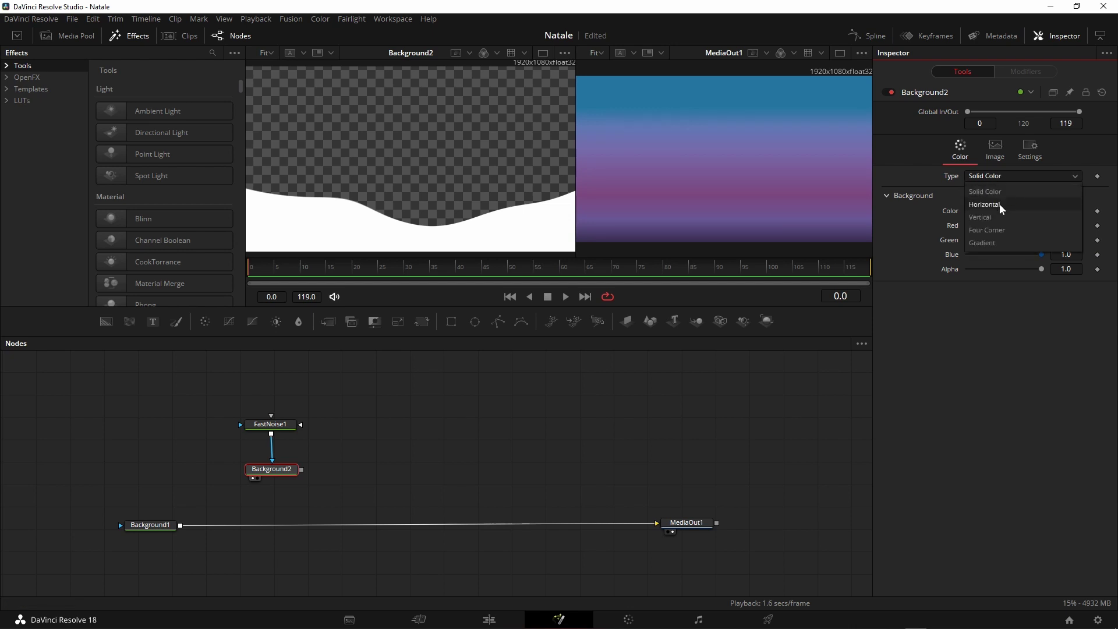
click(999, 243)
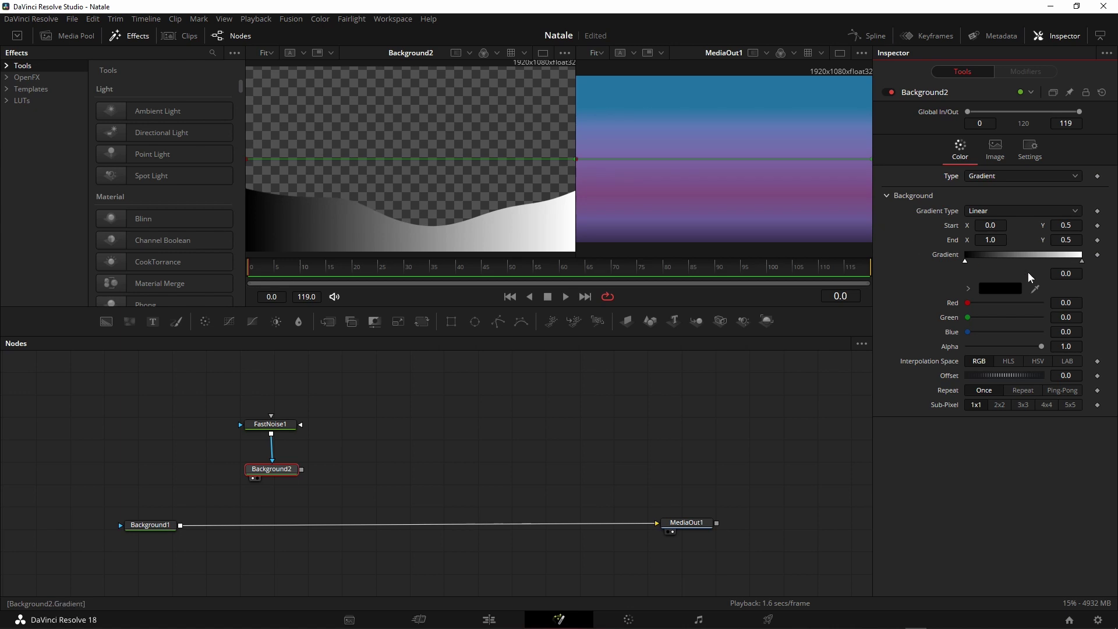
click(998, 225)
text(0.43)
key(Tab)
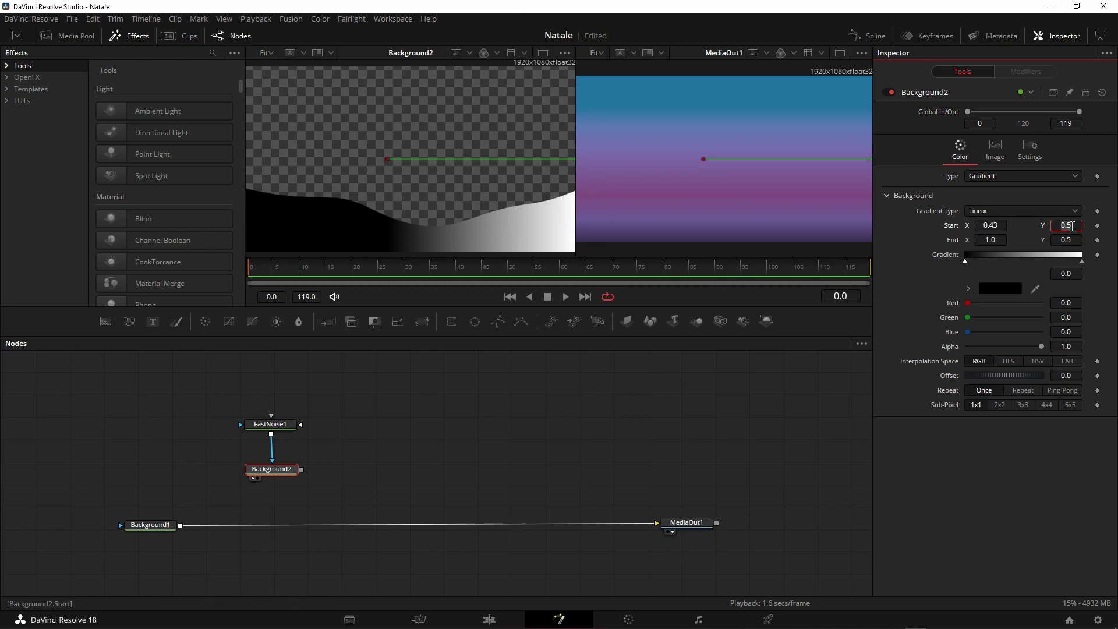
text(0.)
text(296)
key(Tab)
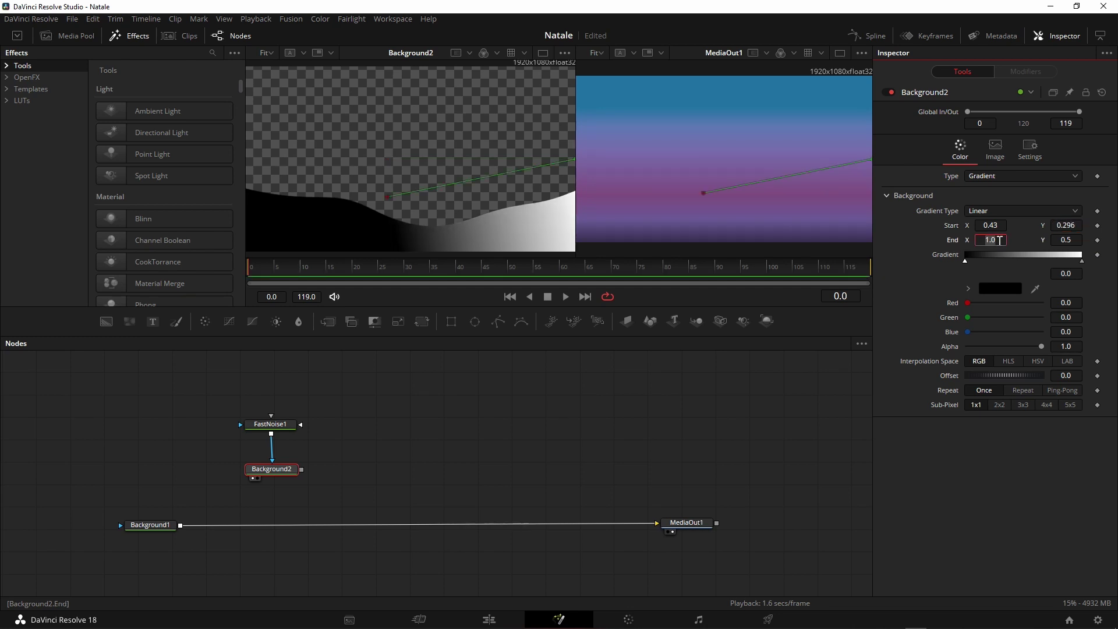
text(0.44)
text(3)
key(Tab)
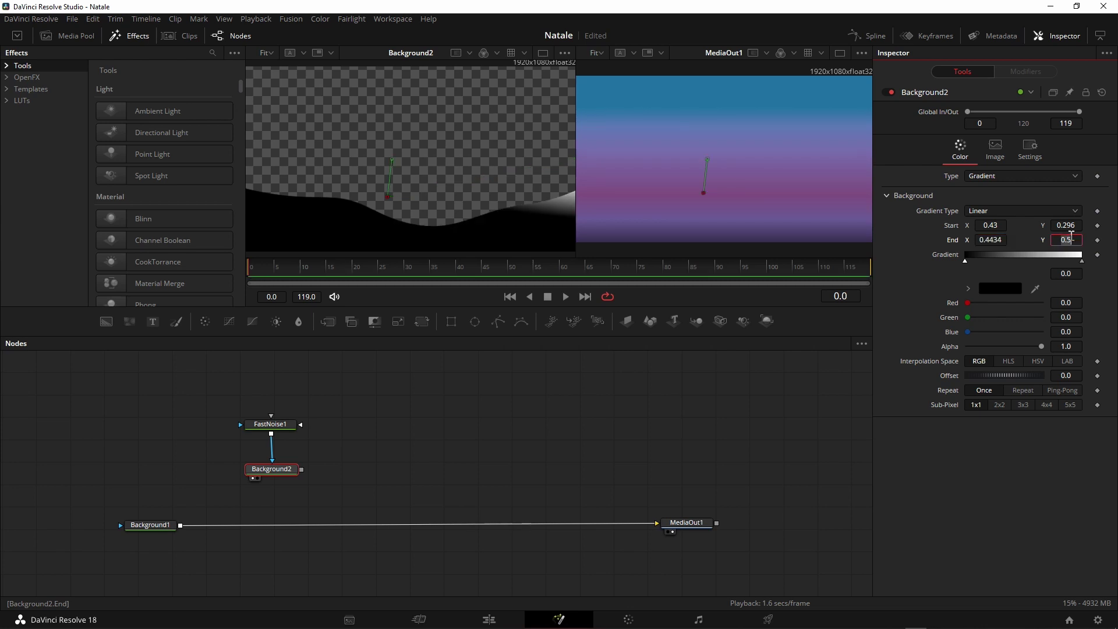
key(BackSpace)
text(0)
text(4)
key(Tab)
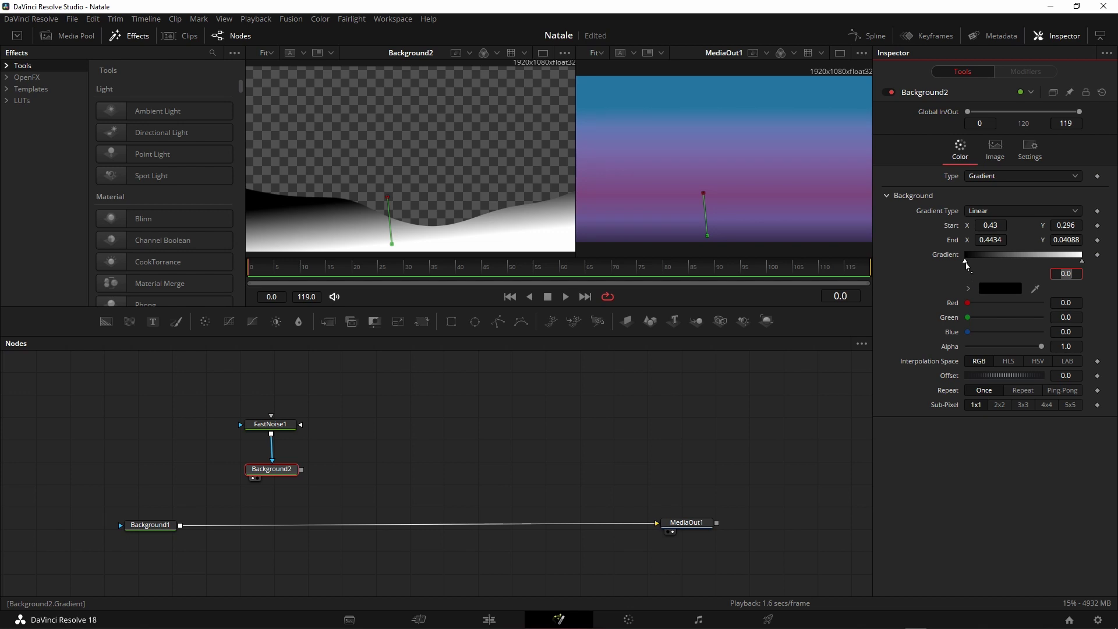
- Nudge the gradient's left colour stop slightly right and make it white
drag(965, 261, 960, 265)
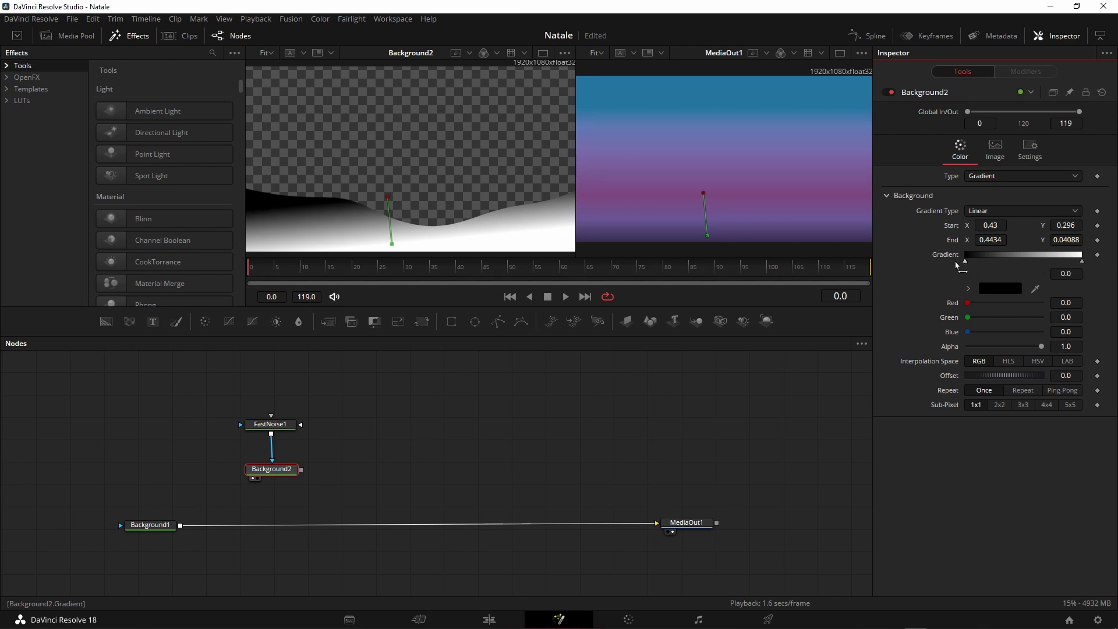
click(1008, 290)
click(694, 257)
drag(695, 257, 694, 215)
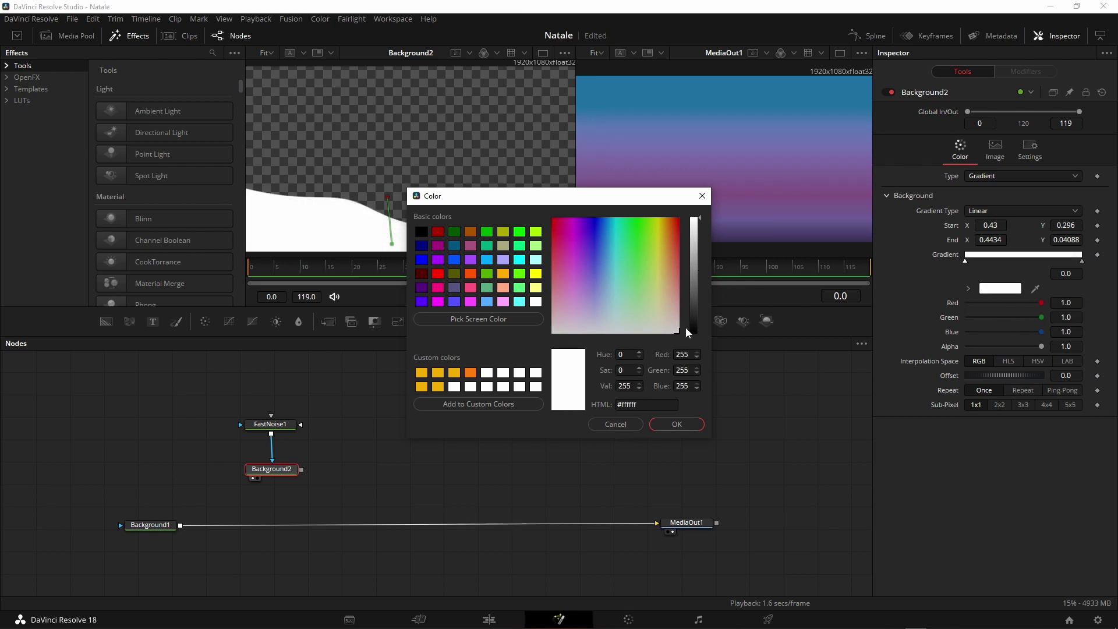
click(697, 426)
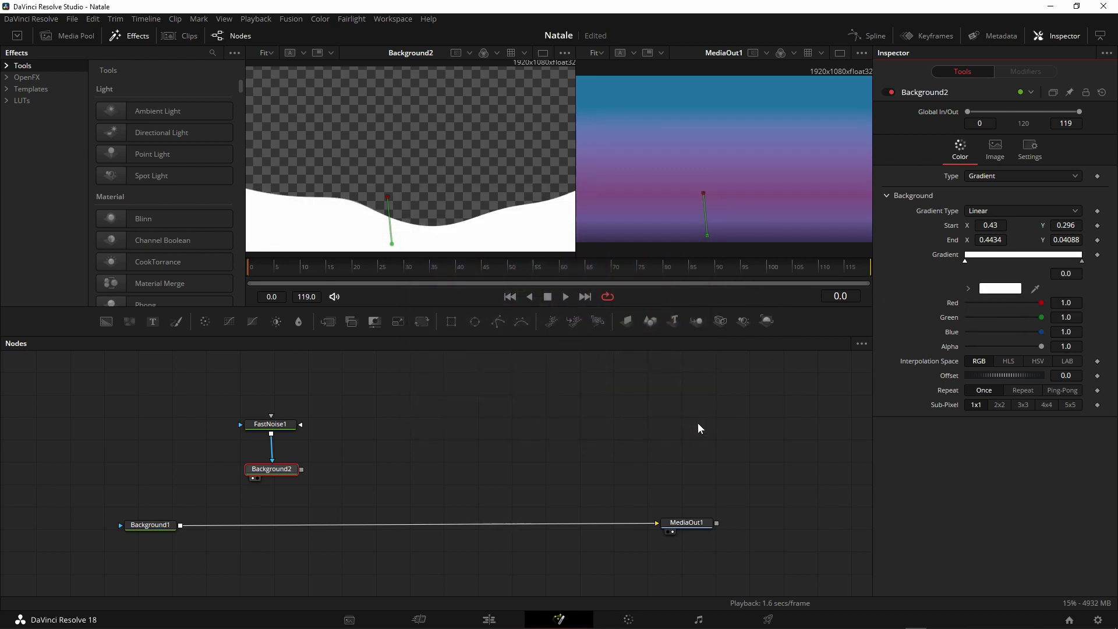
- Set the gradient's right colour stop to blue #3e6bff
click(1082, 262)
click(1013, 289)
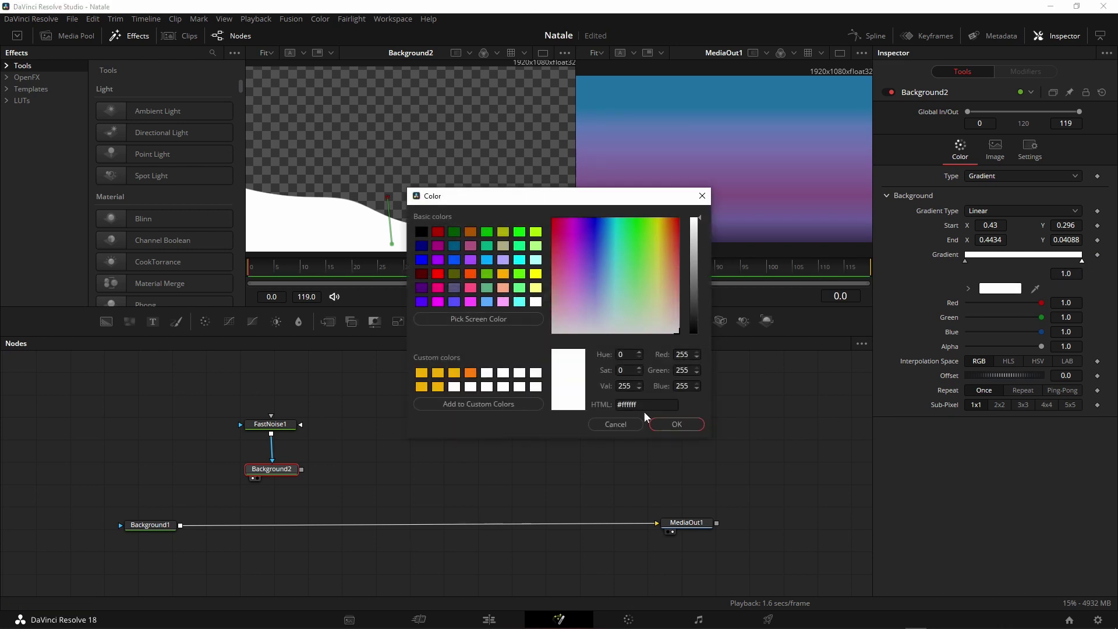
drag(647, 404, 621, 404)
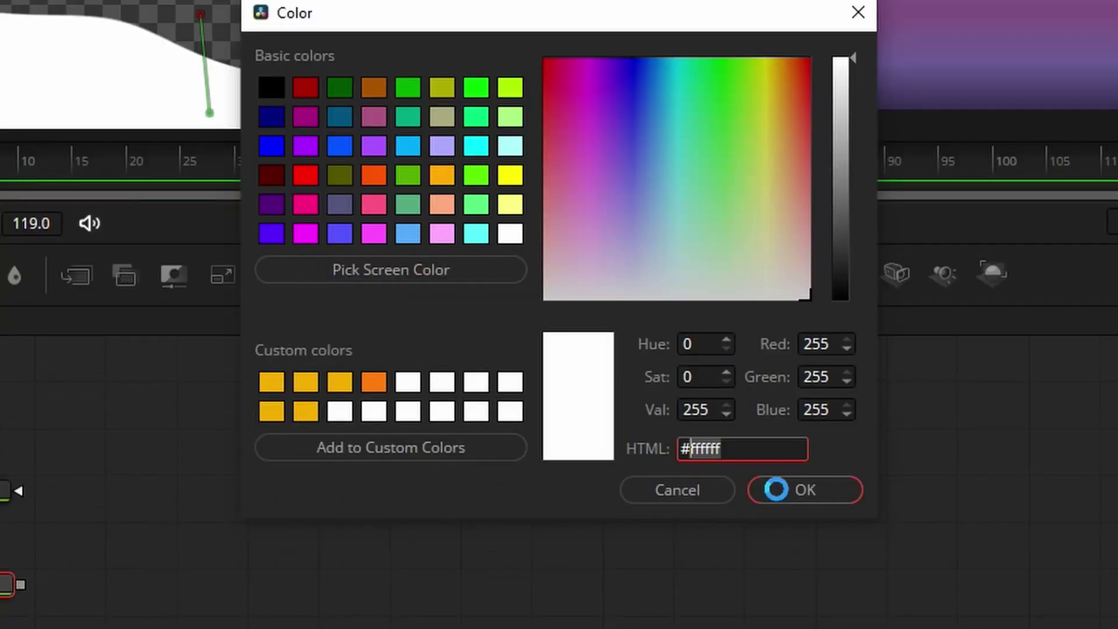
key(BackSpace)
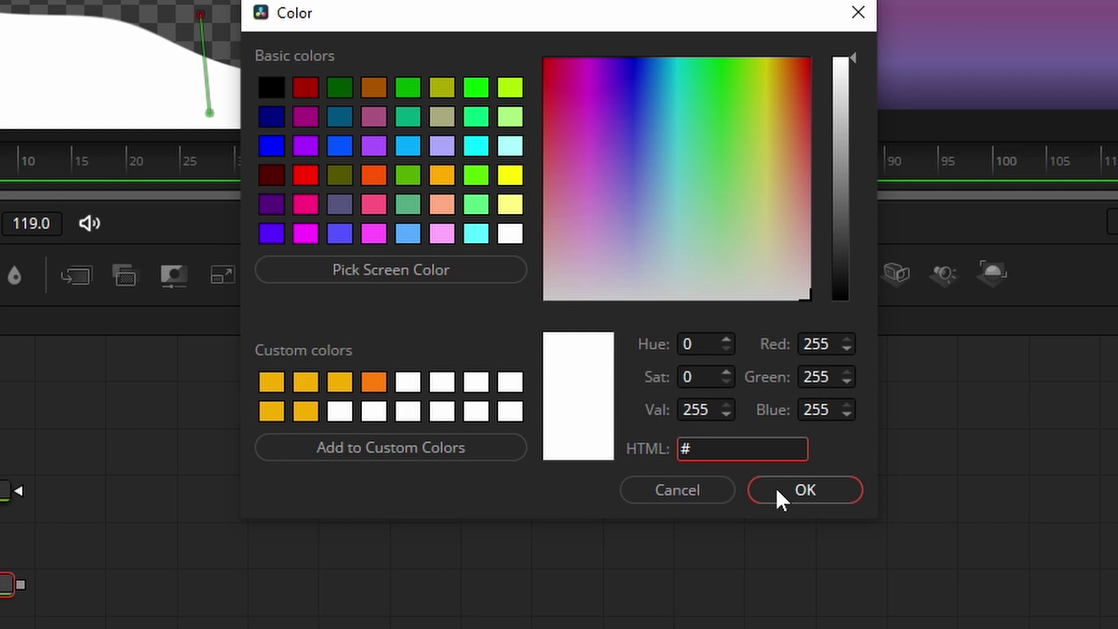
text(3e)
text(6b)
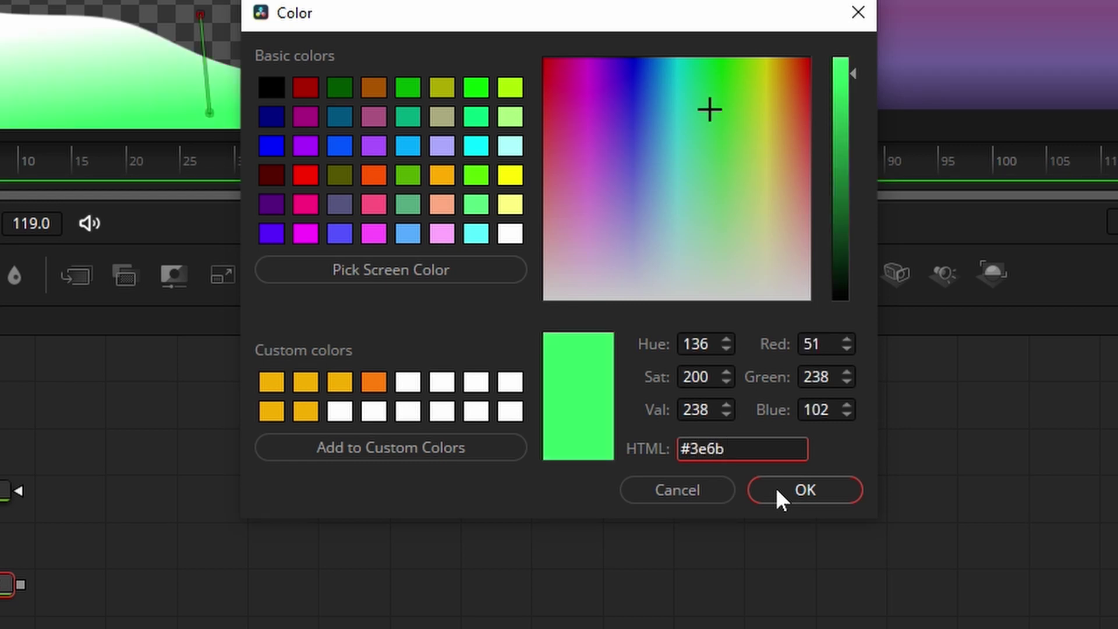
text(ff)
click(775, 489)
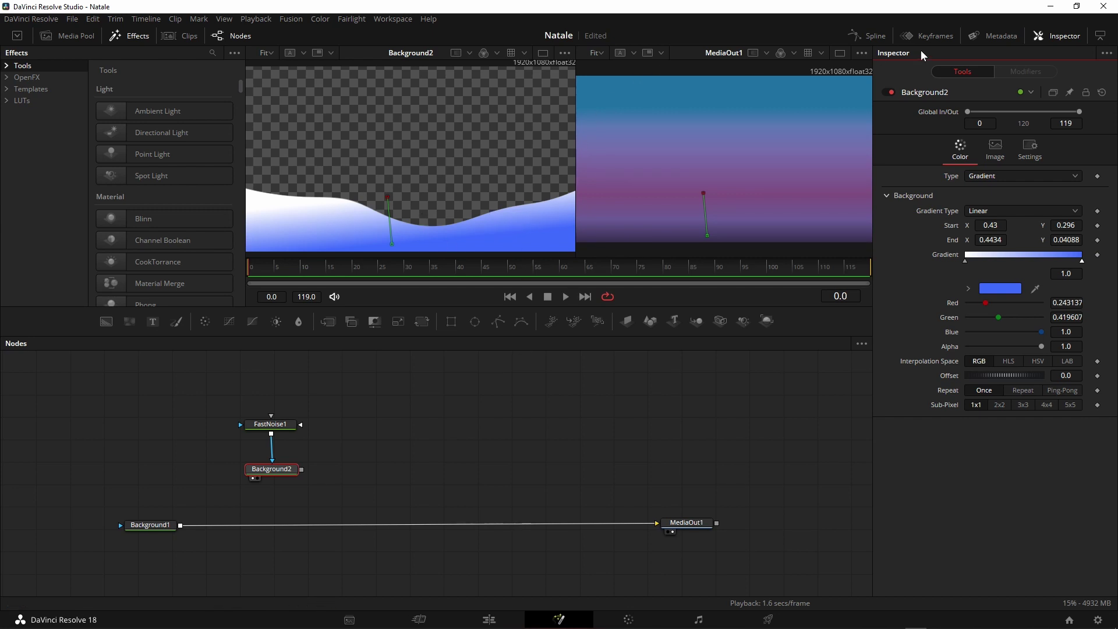
click(175, 34)
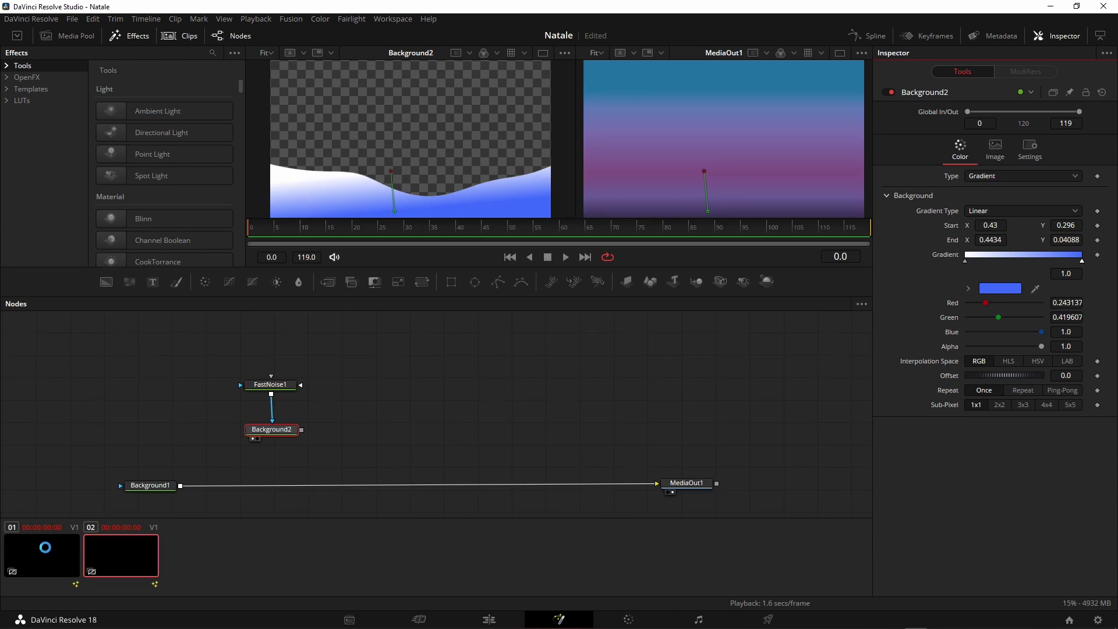
click(44, 547)
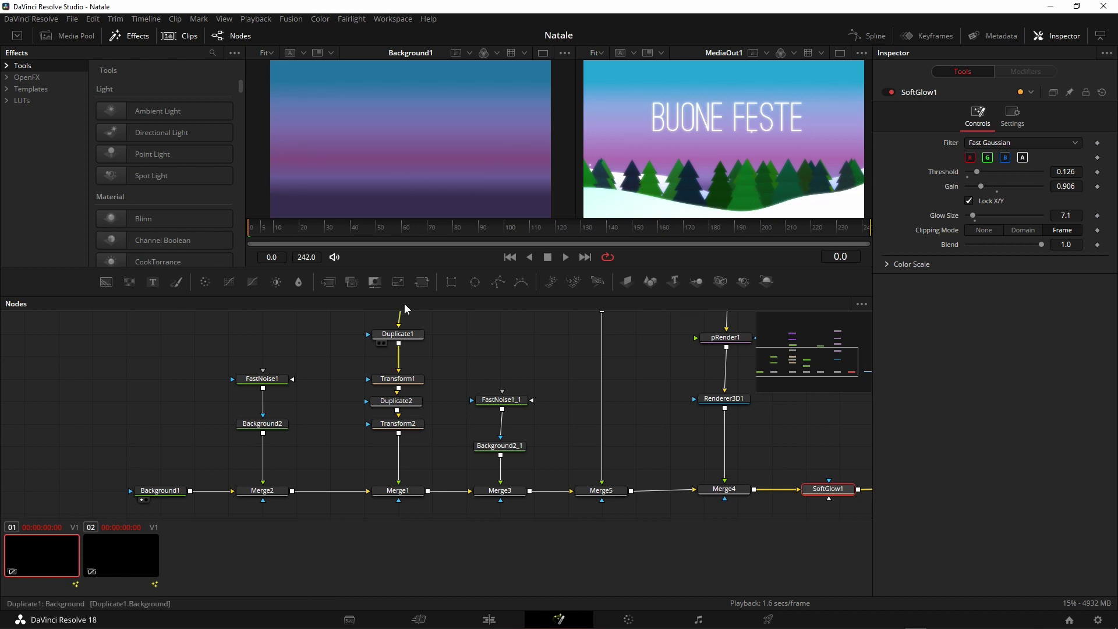
click(127, 554)
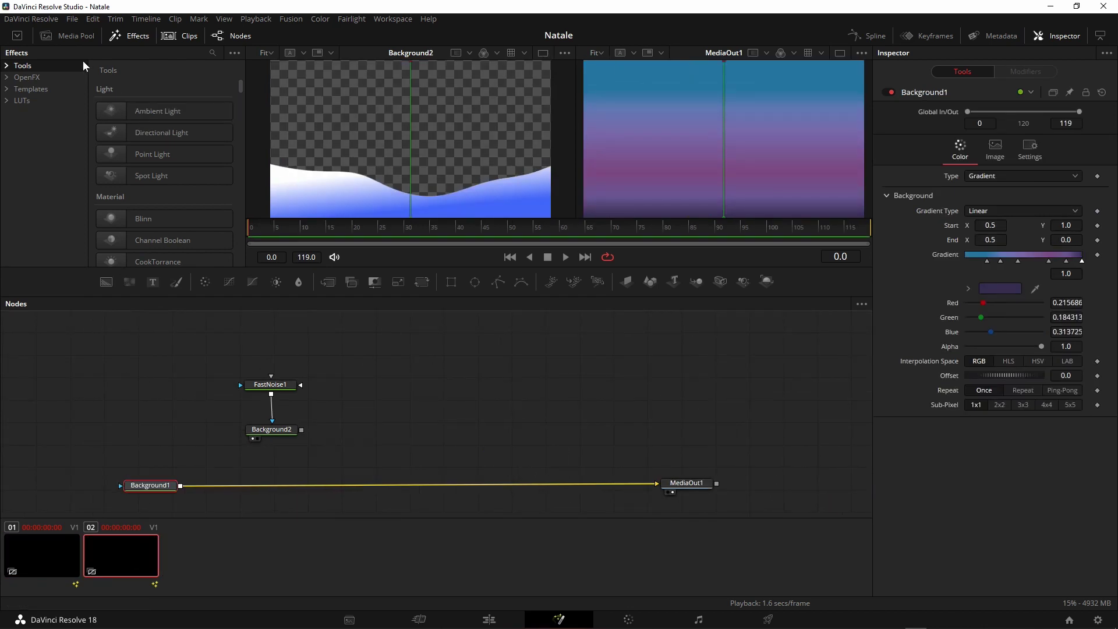
click(183, 37)
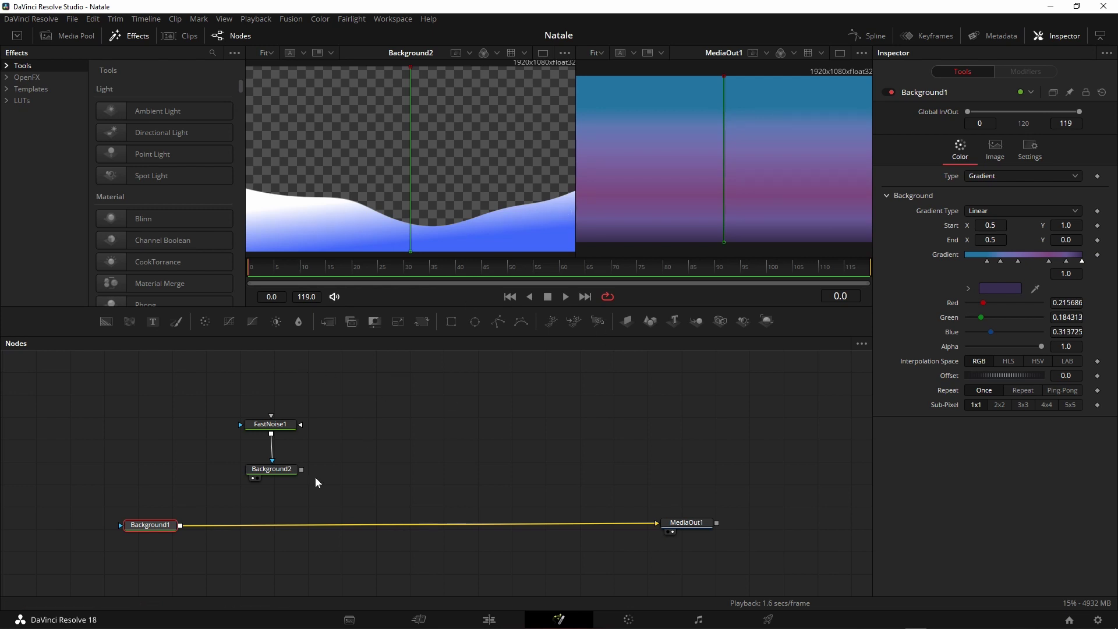
- Merge Background2 over Background1 as Merge1, then review FastNoise1 and Background2 settings
drag(145, 526, 142, 529)
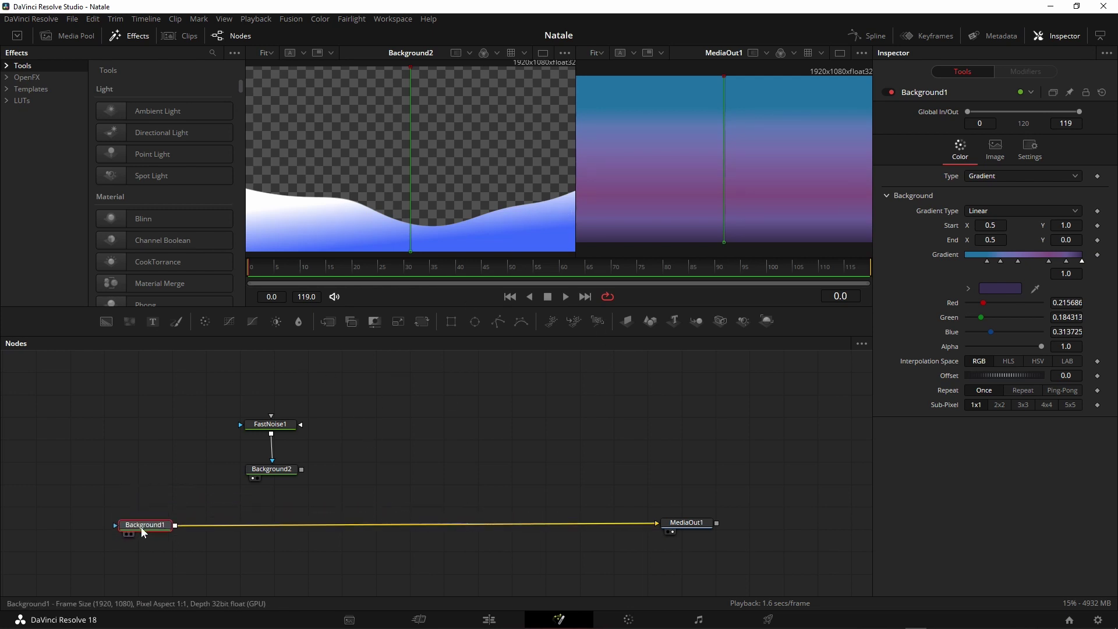
drag(301, 469, 172, 528)
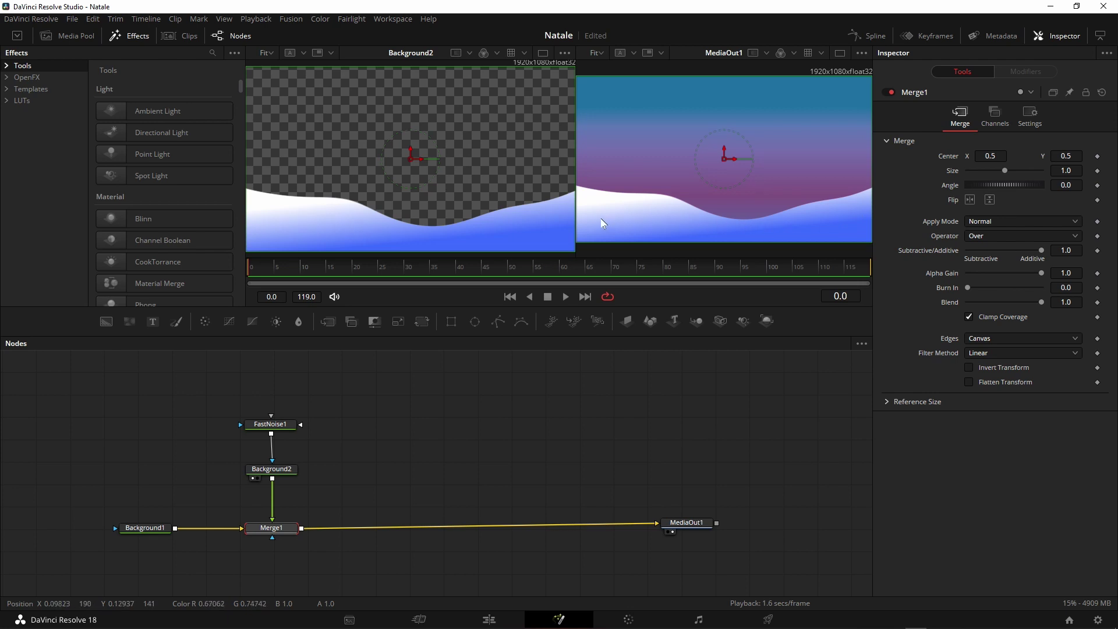
click(274, 427)
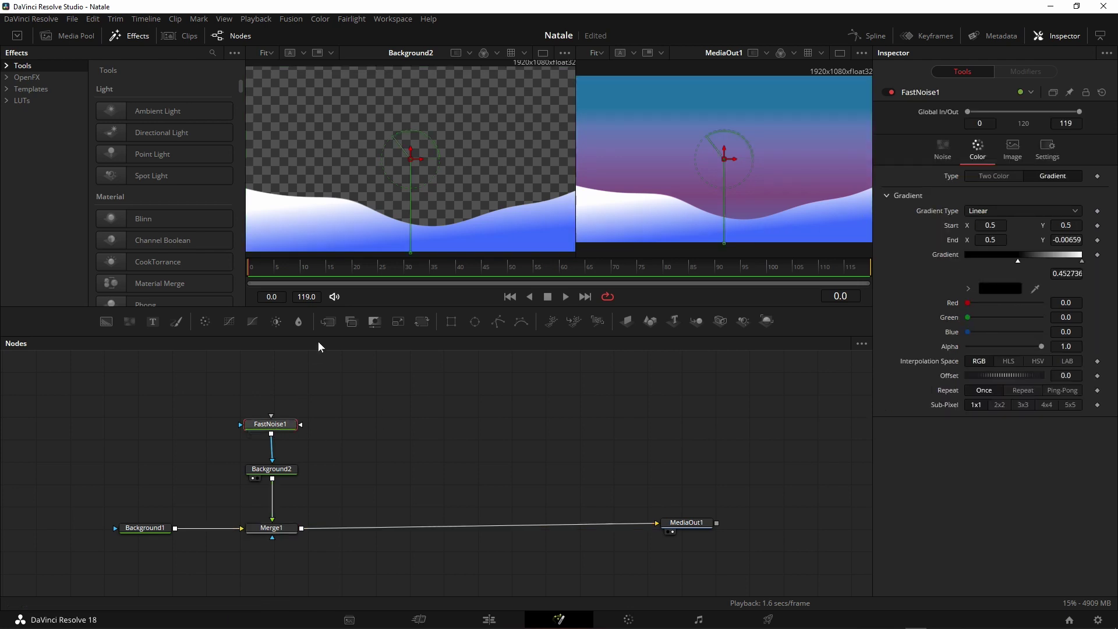
click(276, 471)
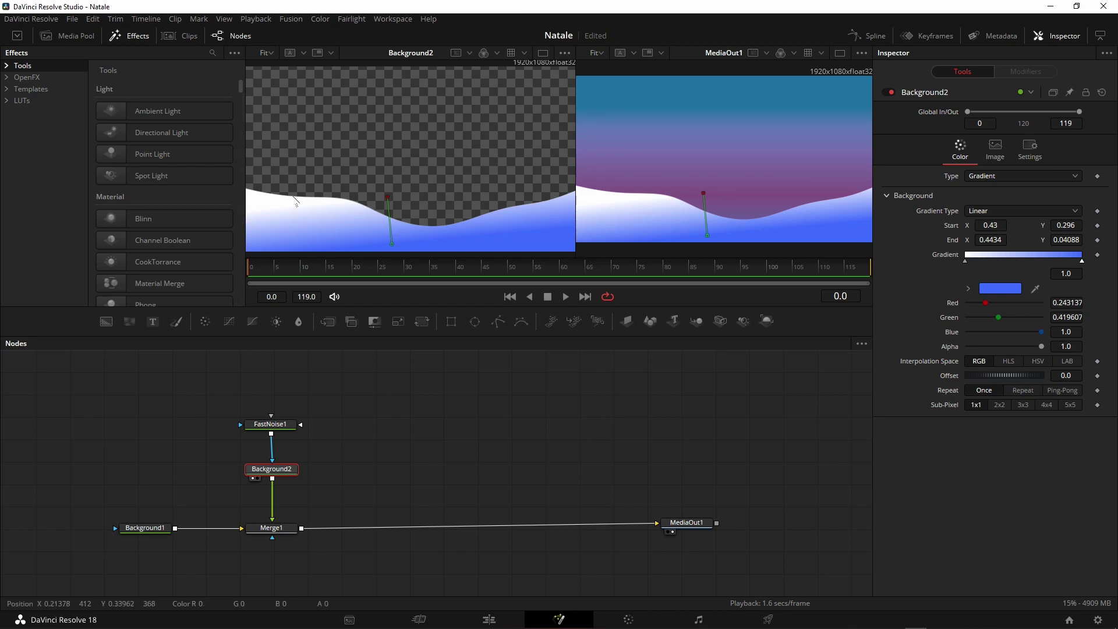
click(274, 425)
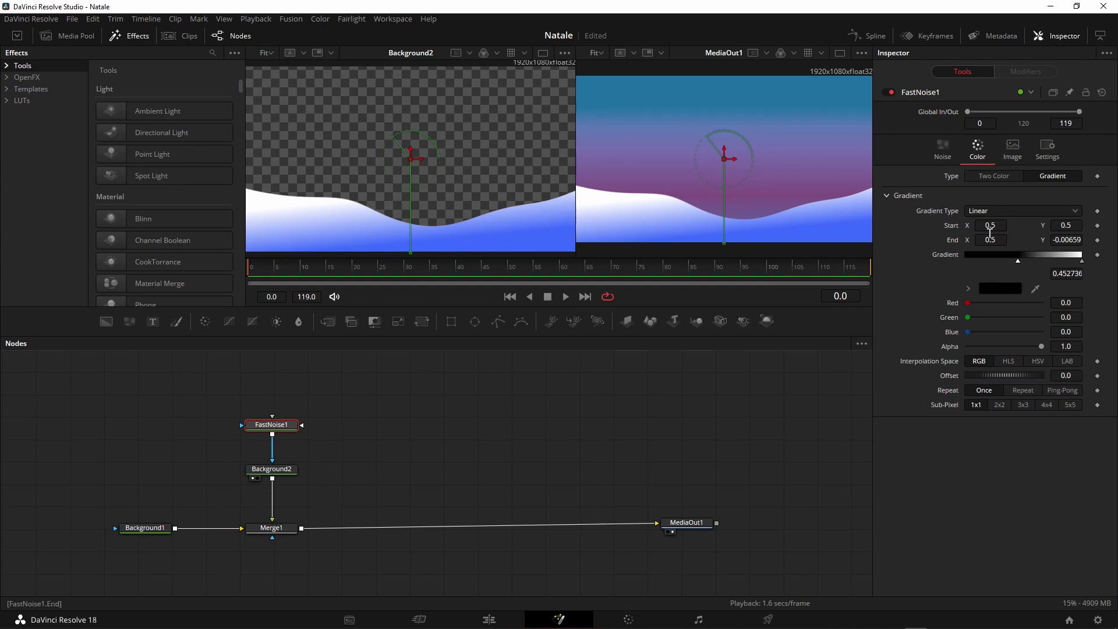
- Check FastNoise1's noise parameters (Scale 1.57, Angle 127.8) and move MediaOut1 further right
click(943, 148)
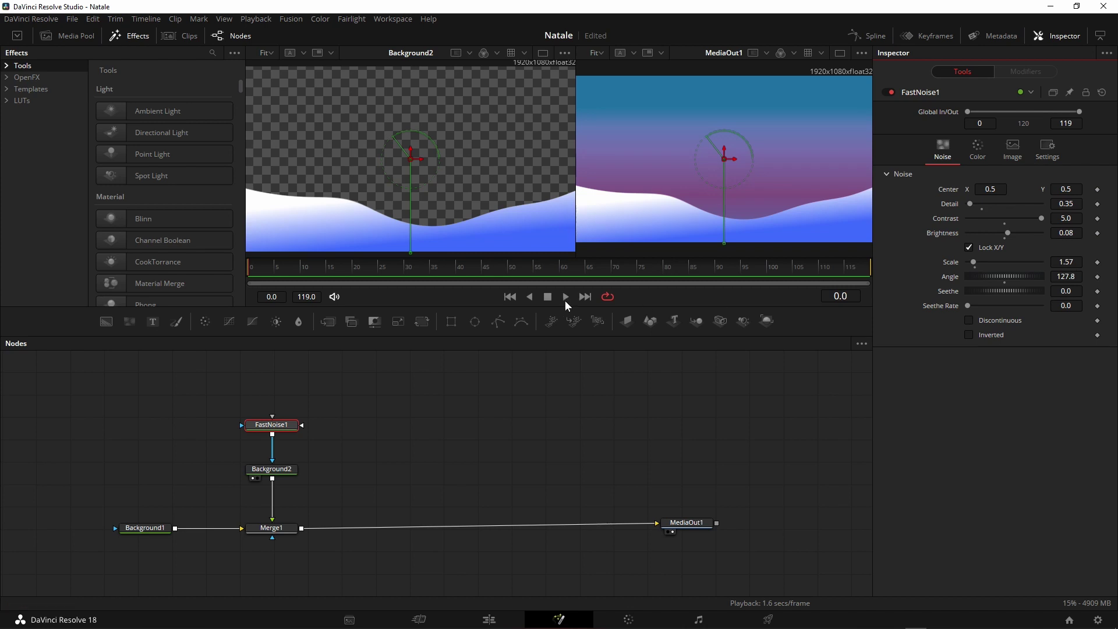
click(463, 407)
drag(695, 526, 806, 529)
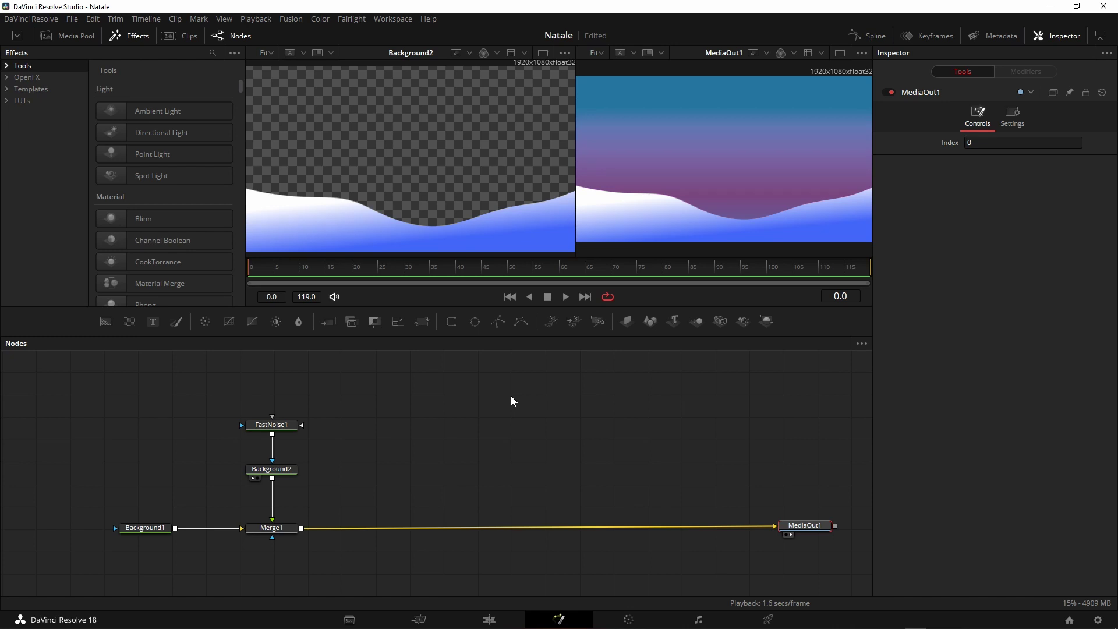
click(180, 35)
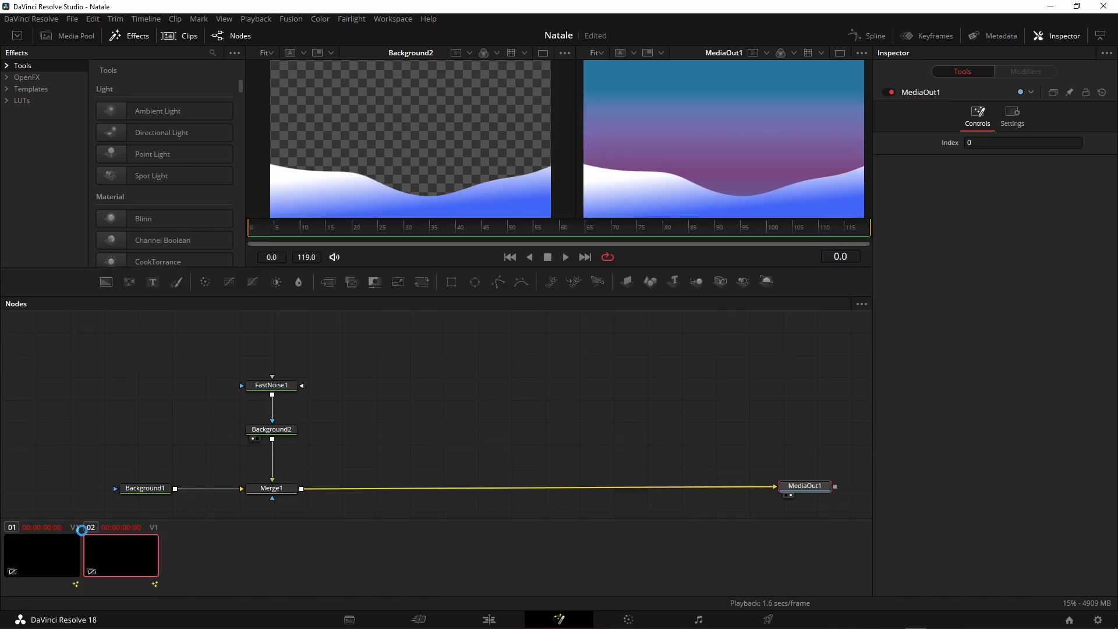
key(Up)
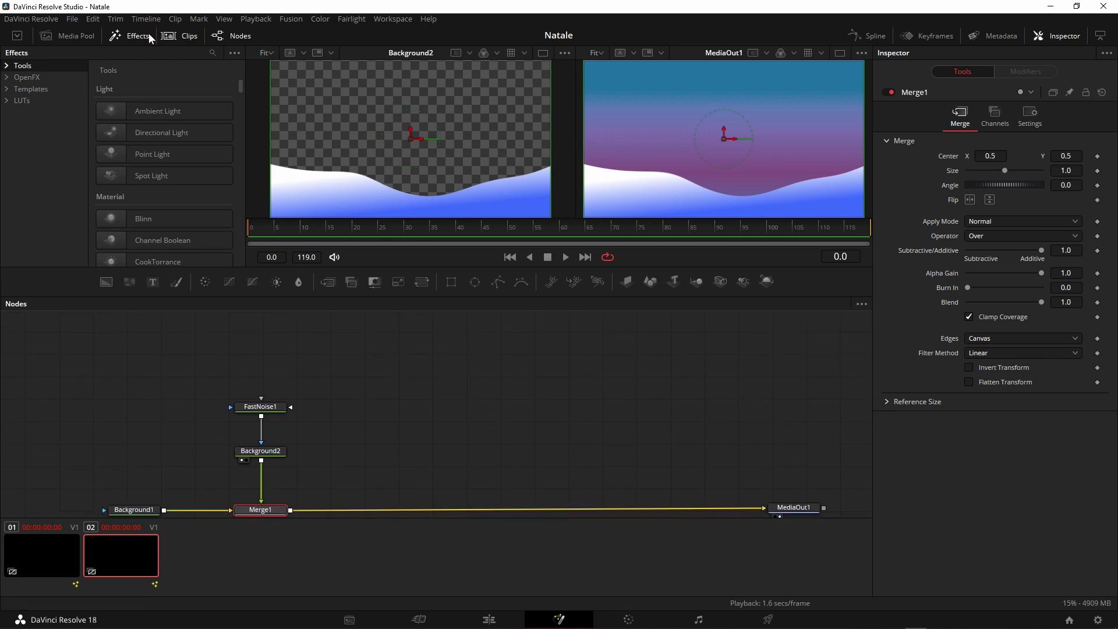
click(182, 36)
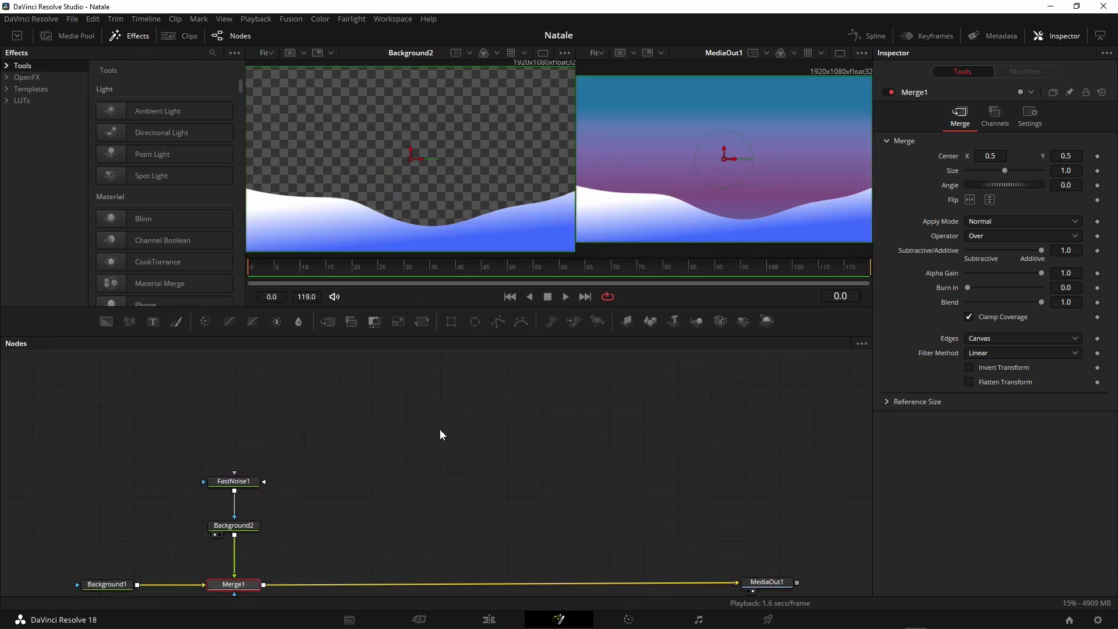
scroll(440, 434, down, 2)
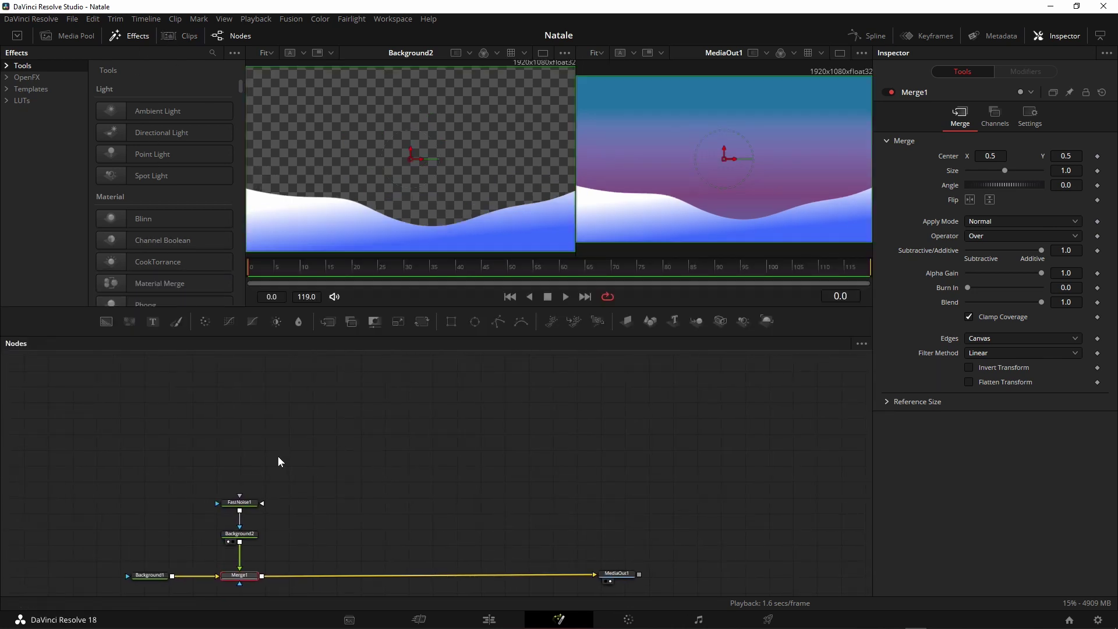
click(376, 415)
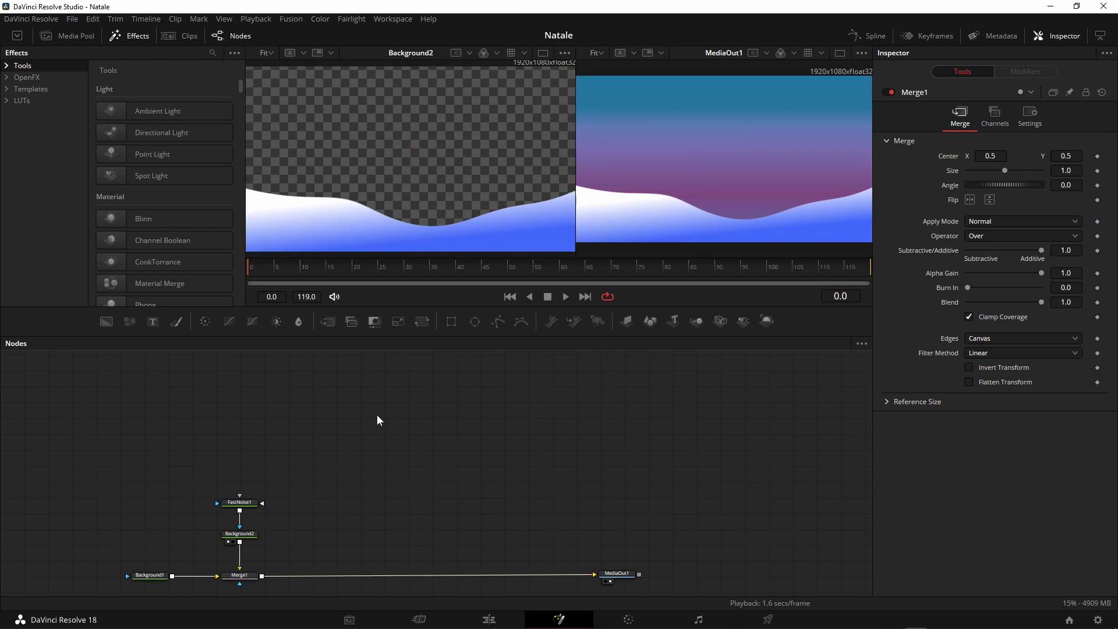
- Add an sNGon shape node to the comp
key(shift+space)
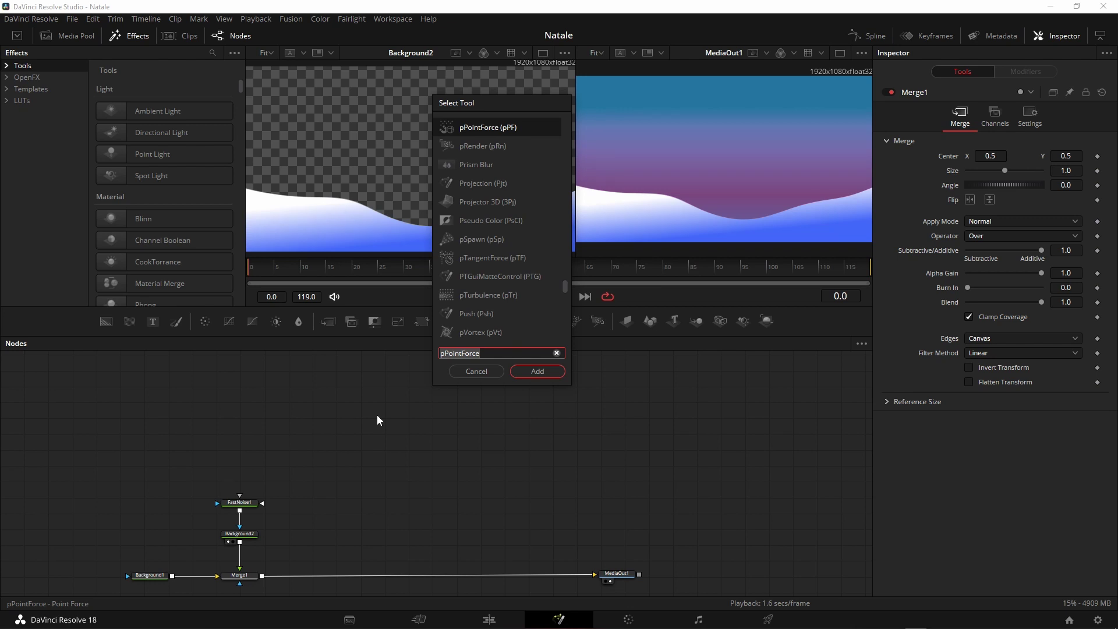
text(sn)
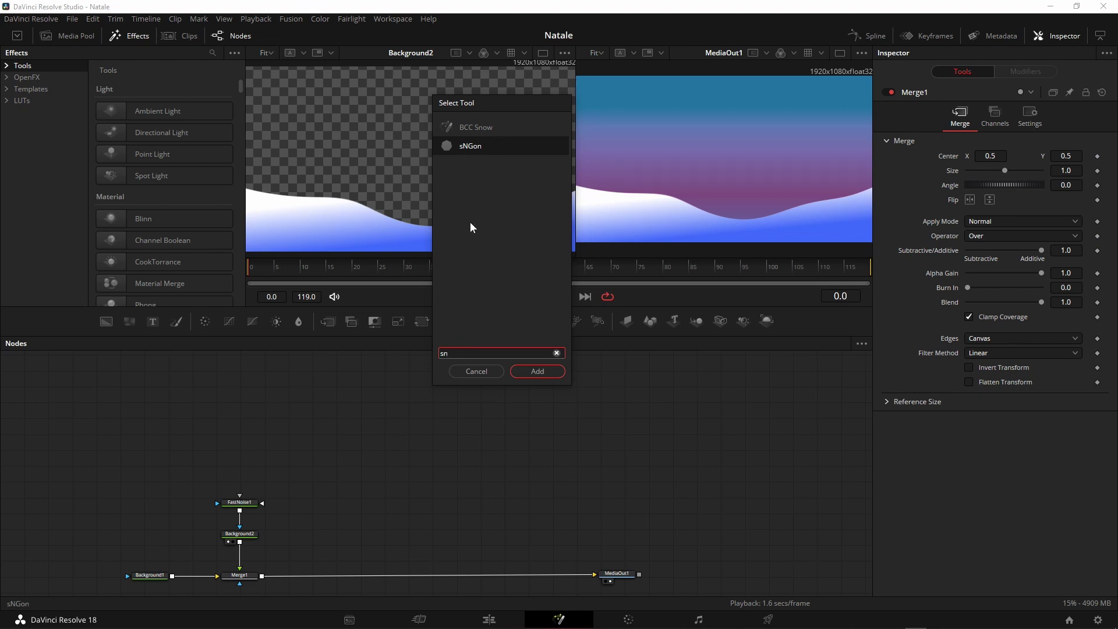
click(466, 148)
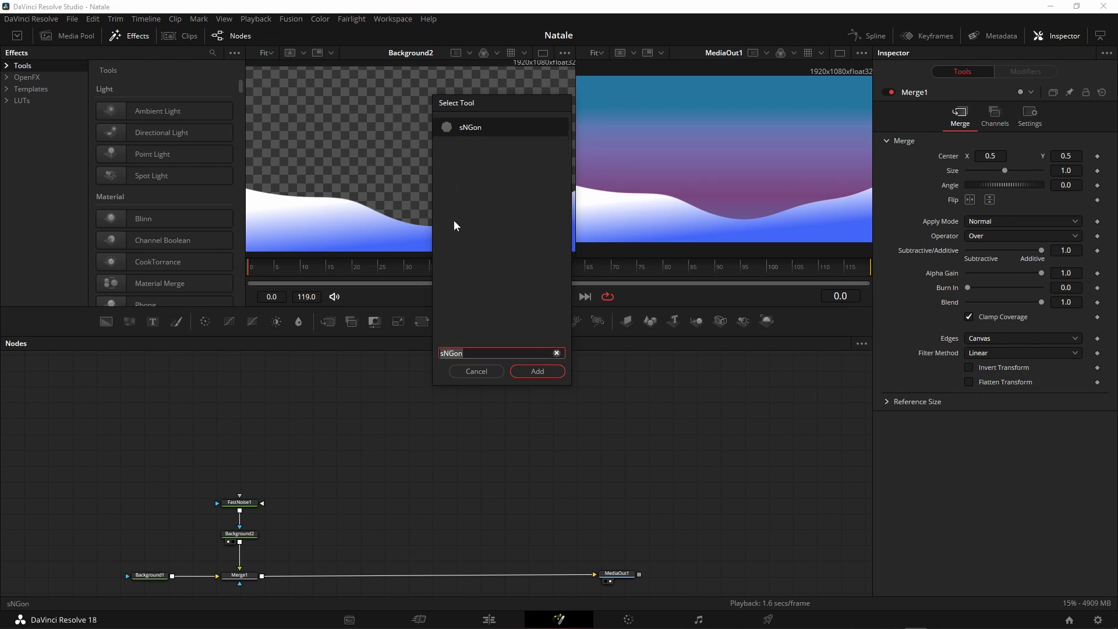
click(537, 371)
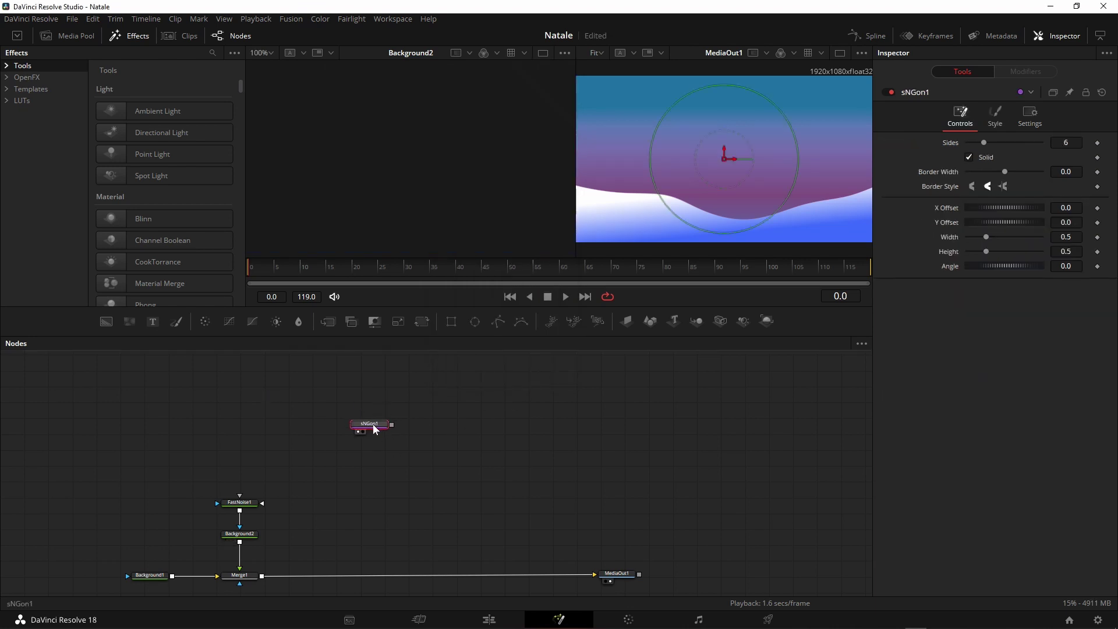
scroll(382, 445, down, 2)
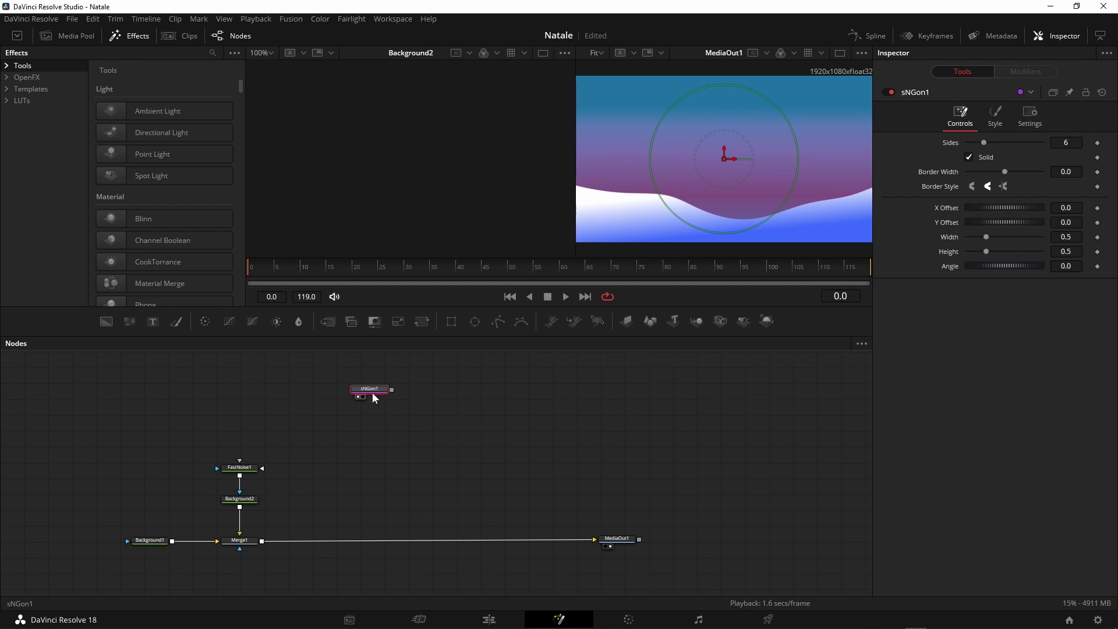
scroll(373, 395, up, 2)
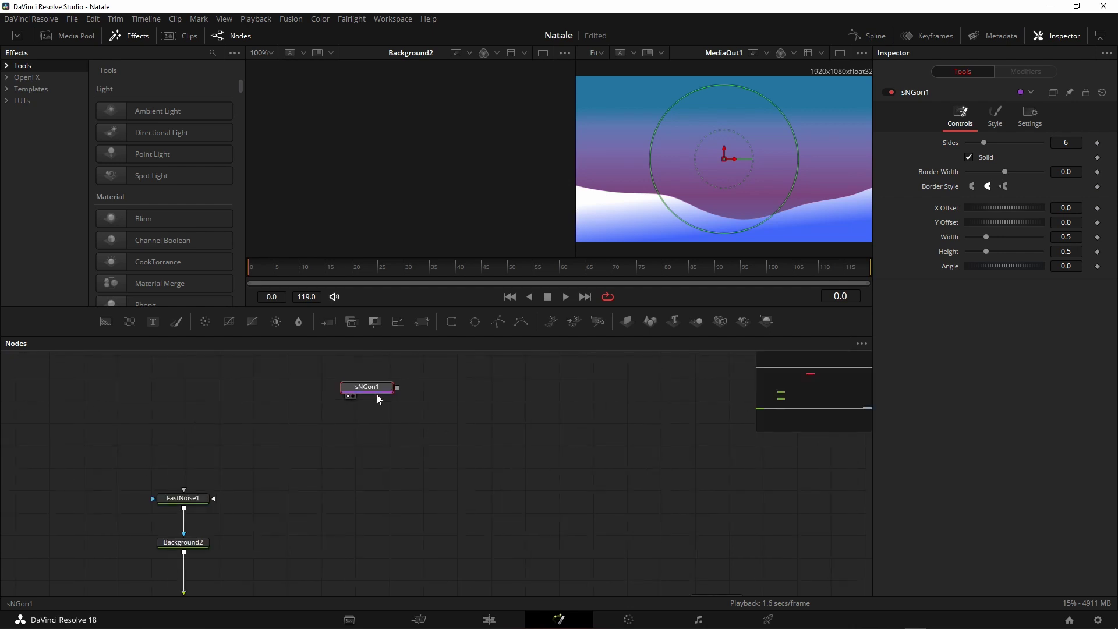
- Add an sRender node below sNGon1 and arrange all nodes to the grid
key(shift+space)
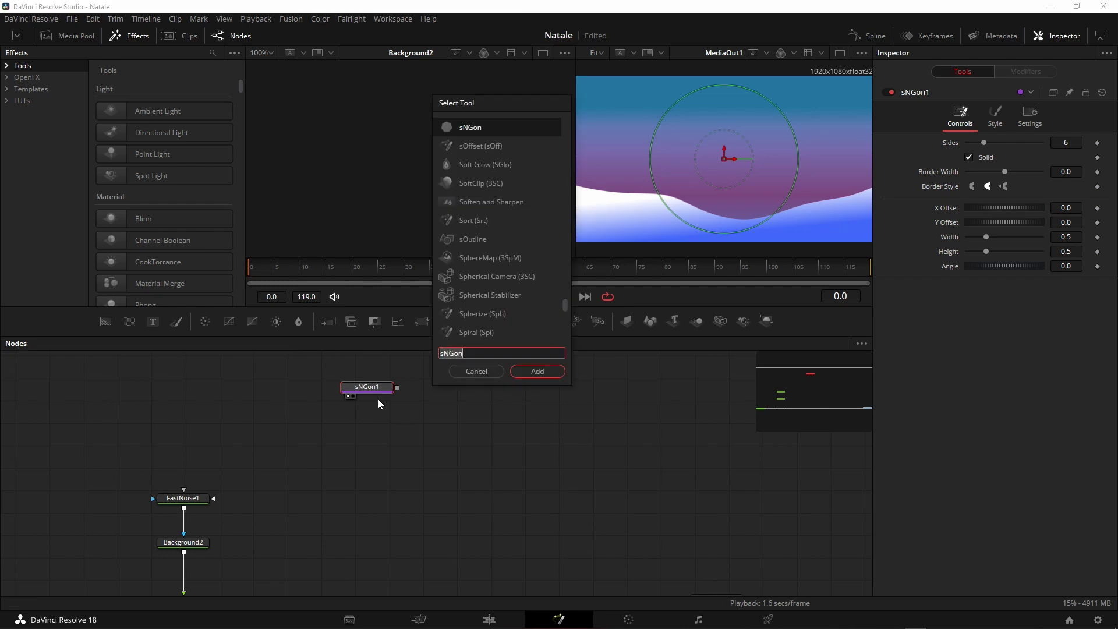
text(sren)
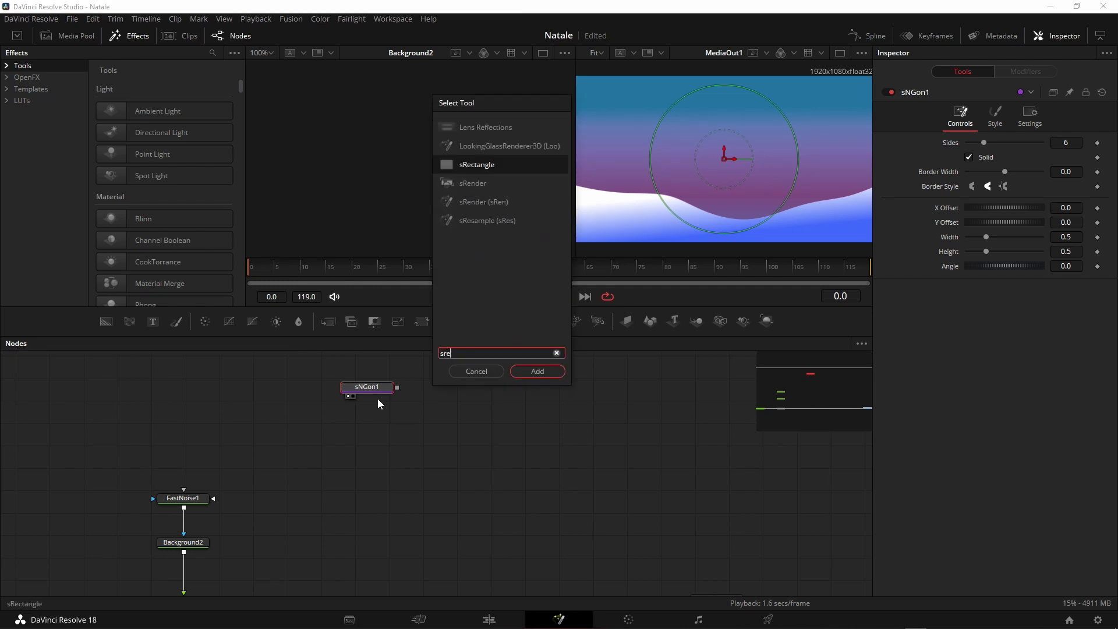
text(der)
key(Return)
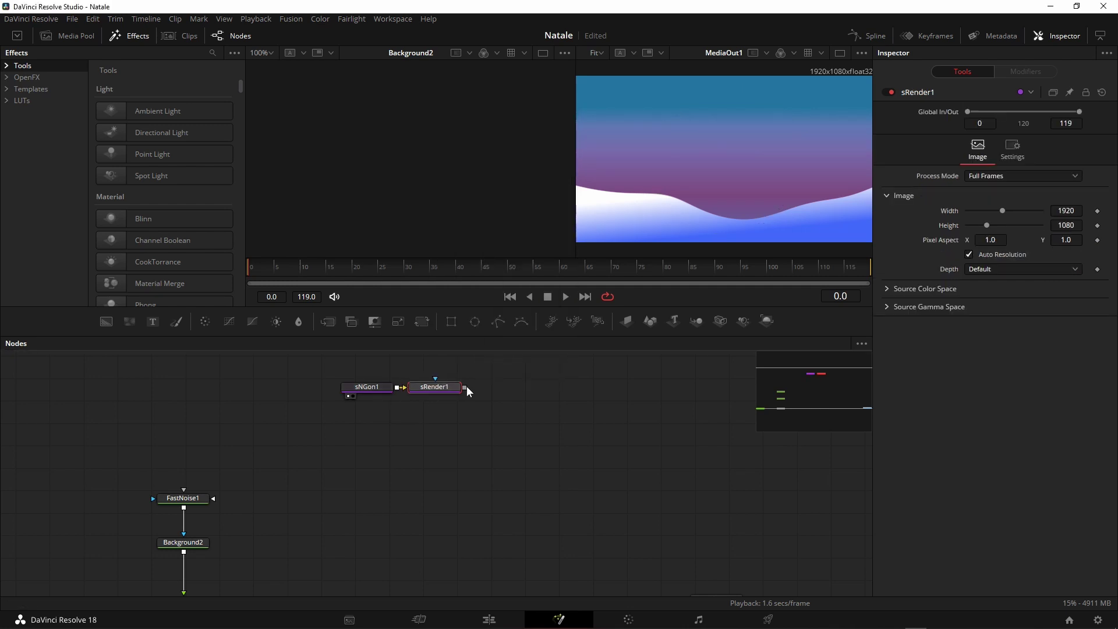
drag(446, 390, 379, 437)
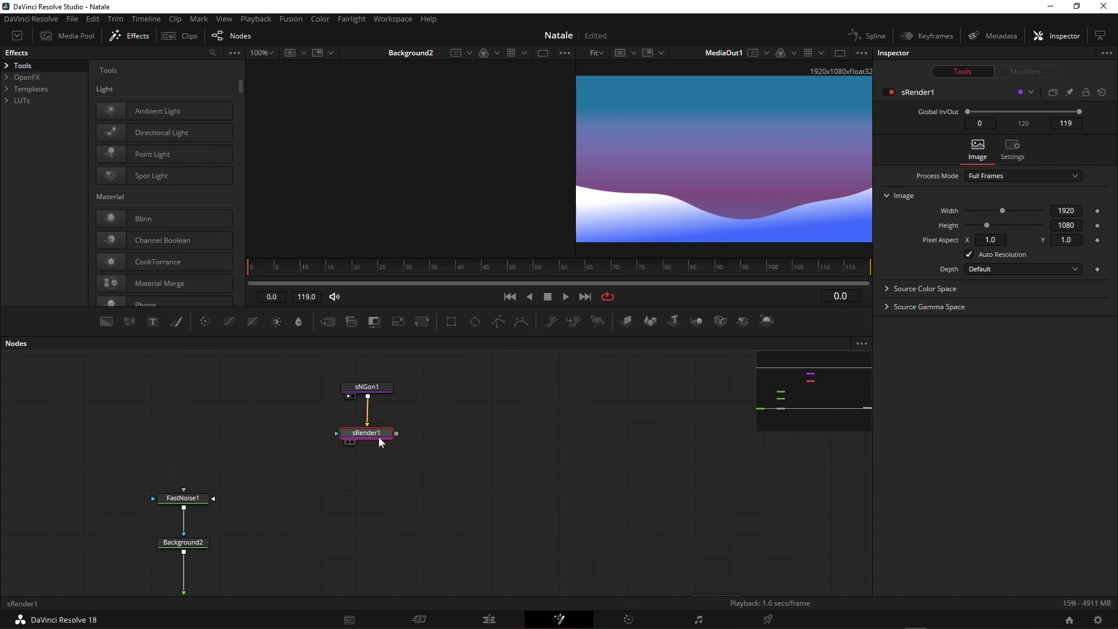
click(415, 421)
scroll(417, 473, up, 1)
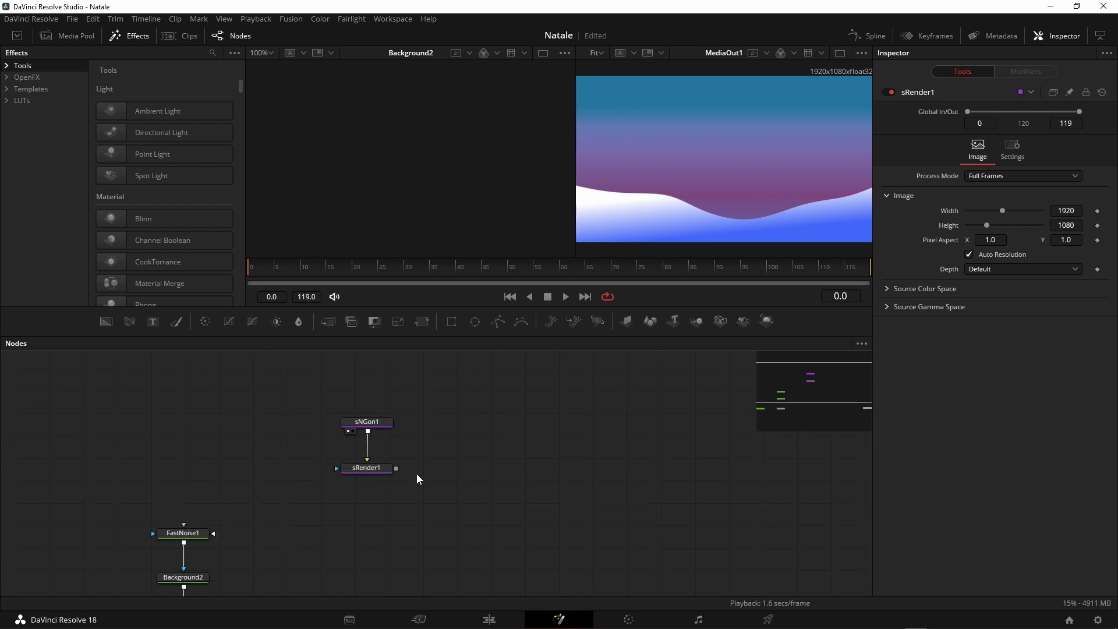
right_click(450, 425)
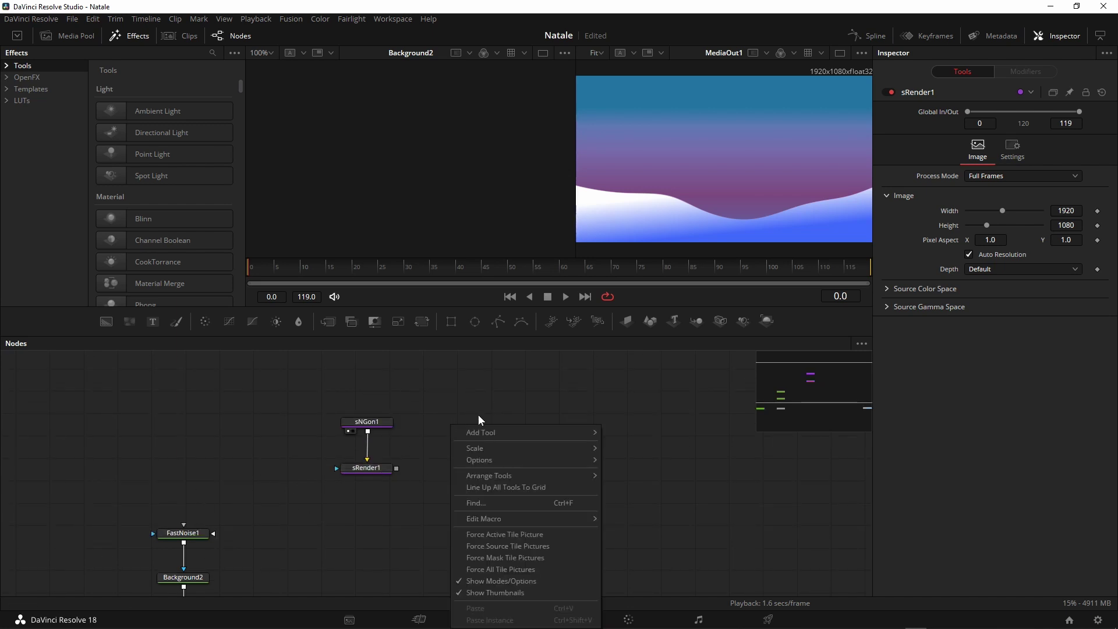
mouse_move(481, 474)
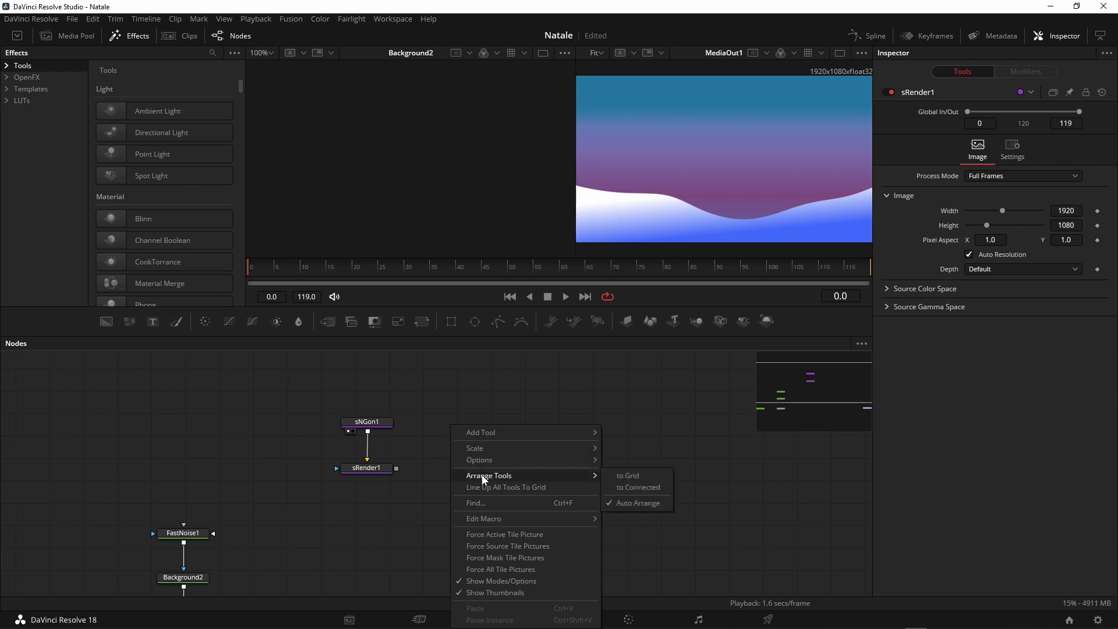
click(655, 476)
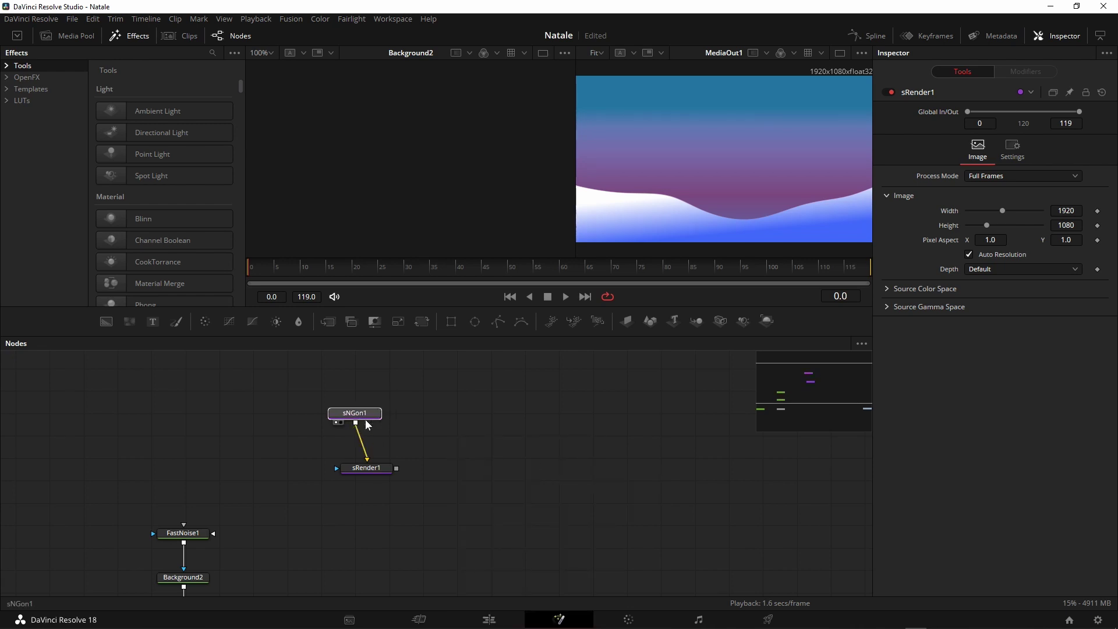
- Show sRender1's output in the left viewer and reselect sNGon1
click(355, 412)
drag(443, 423, 444, 424)
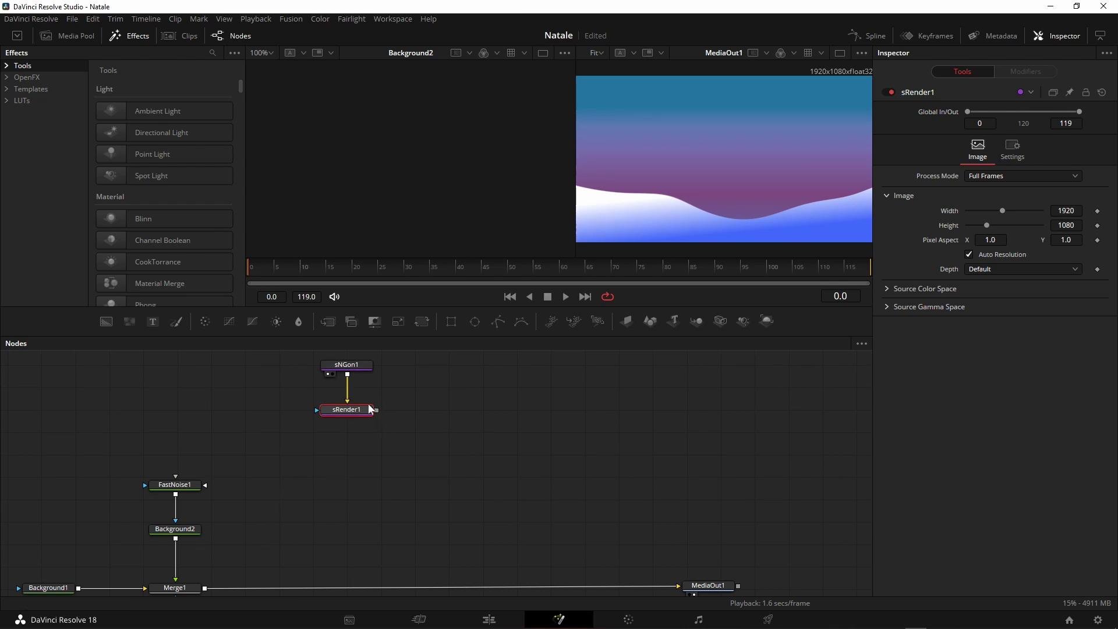
mouse_move(351, 418)
key(1)
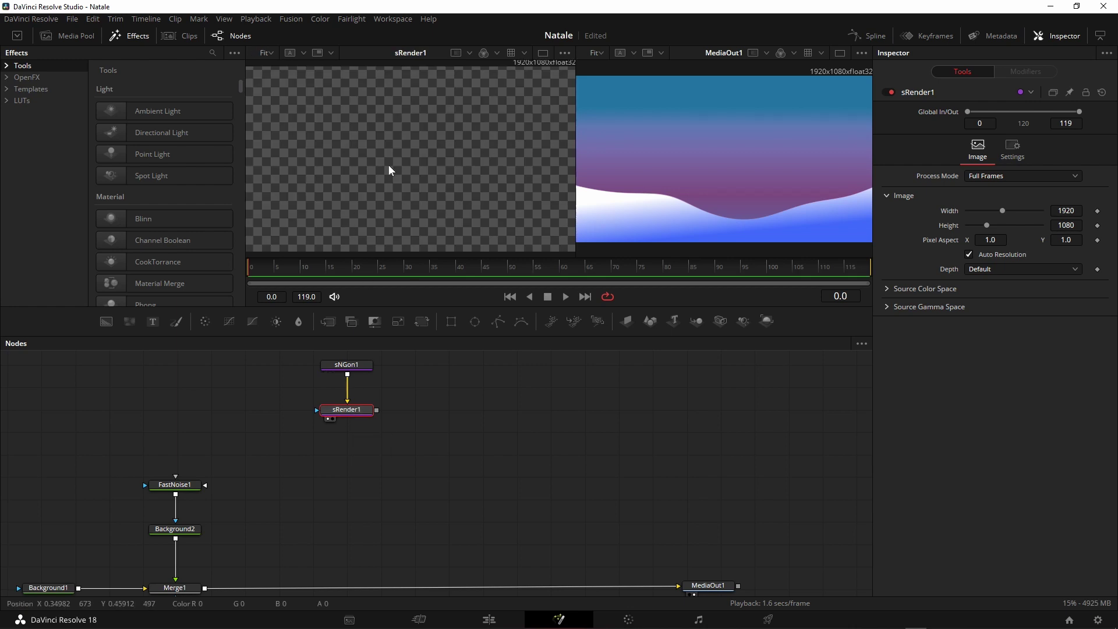
drag(463, 422, 464, 439)
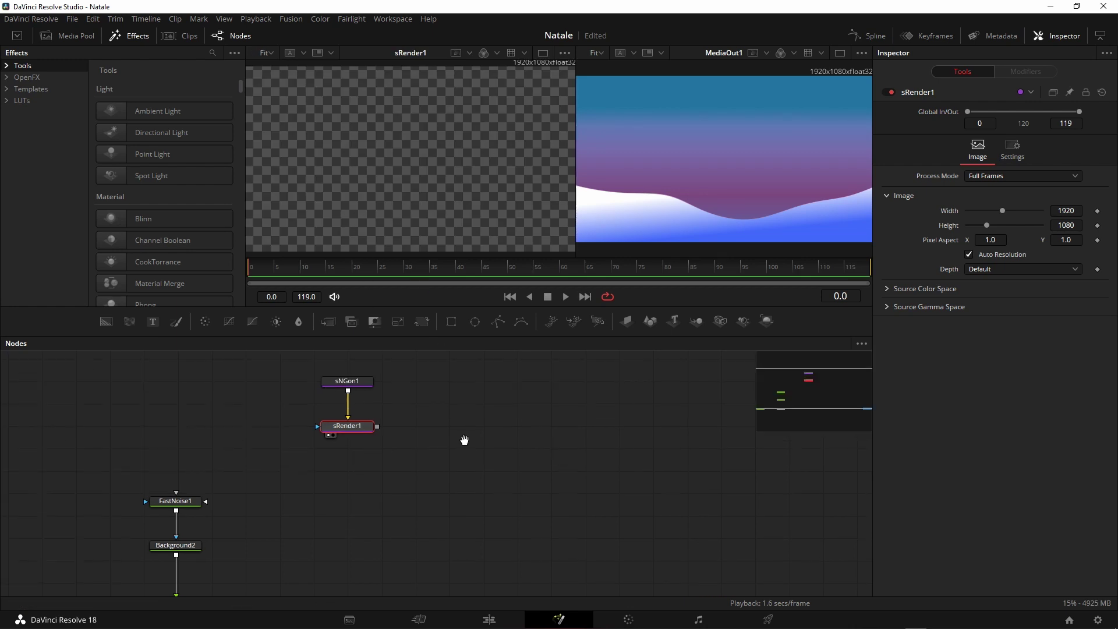
click(345, 383)
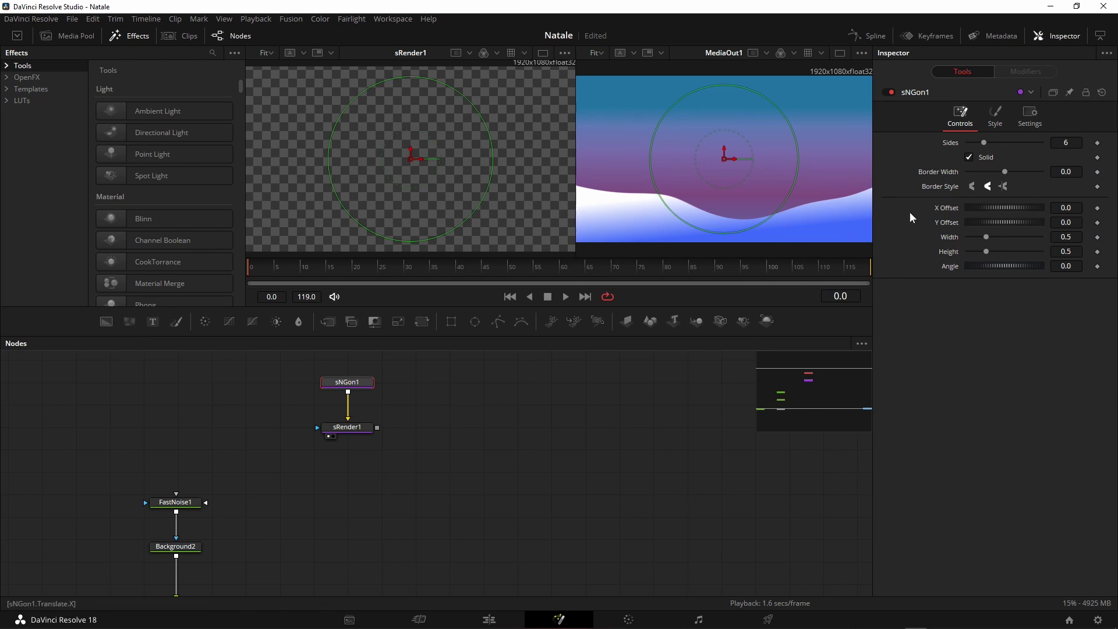
- Set sNGon1 to 3 sides, Angle 90 and Y Offset -0.104
click(1066, 142)
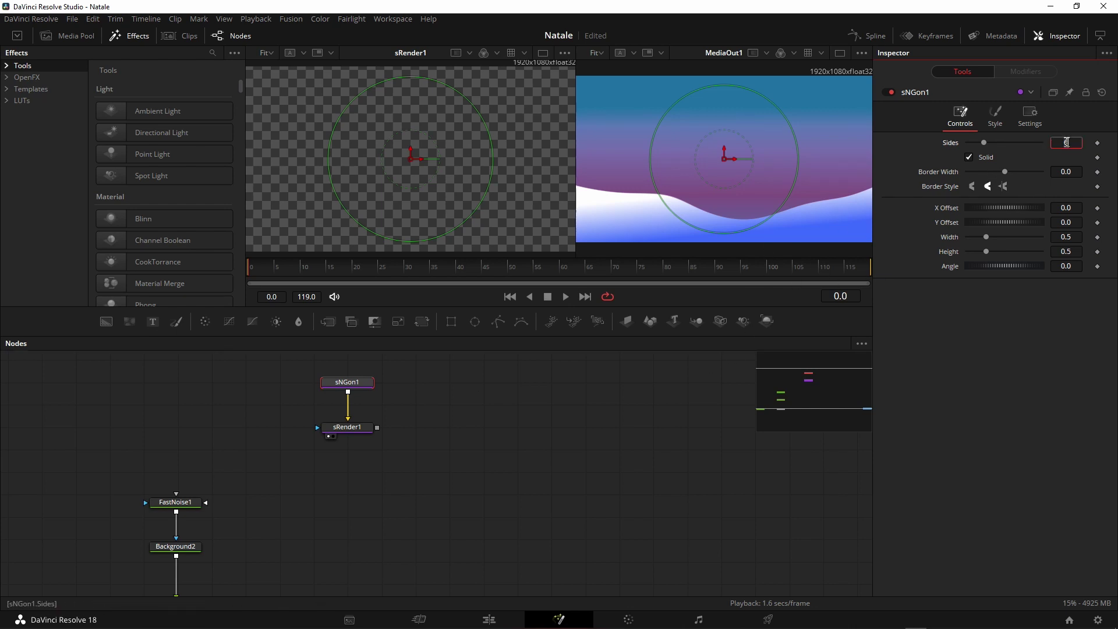
text(3)
key(Tab)
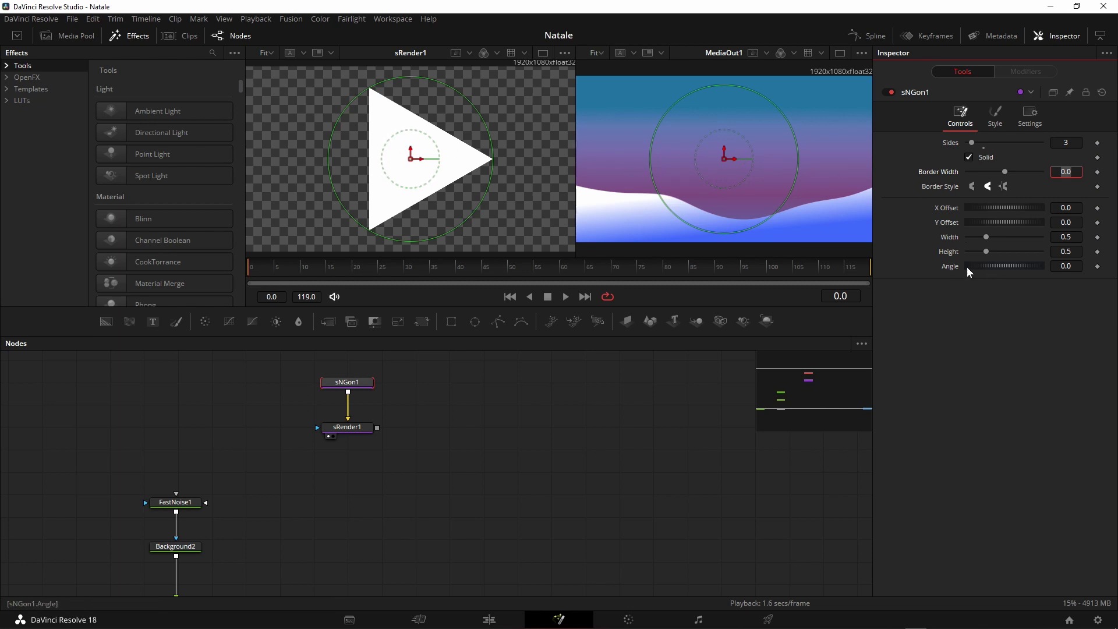
click(1074, 265)
text(90)
key(Tab)
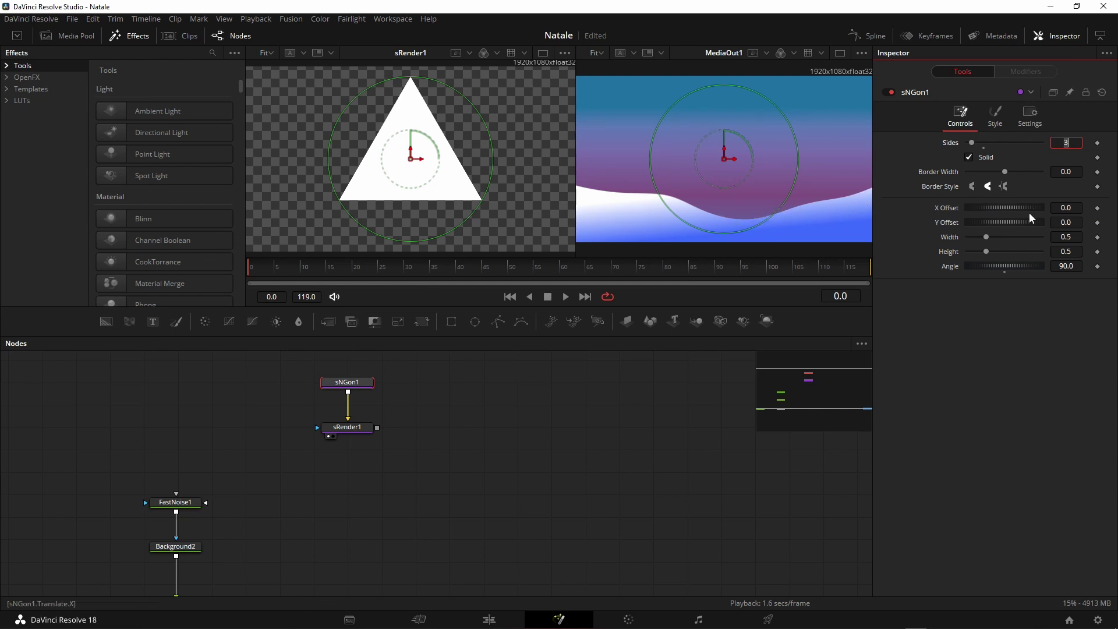
click(1069, 222)
key(BackSpace)
text(0.104)
key(Tab)
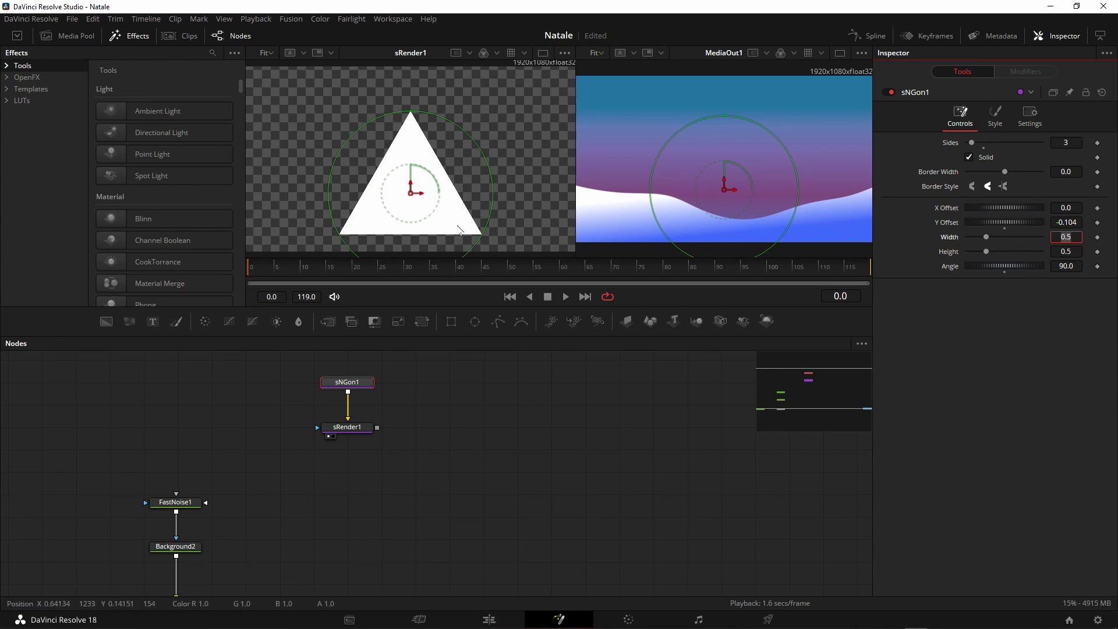
- Link sNGon1's Height to its Width with an expression
right_click(946, 257)
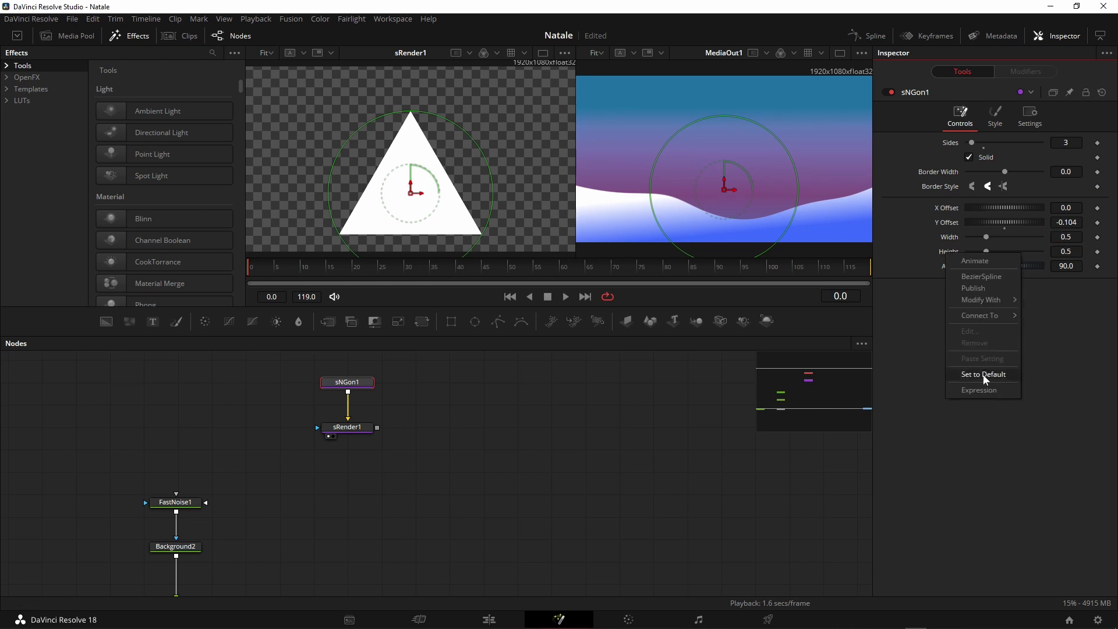
click(991, 393)
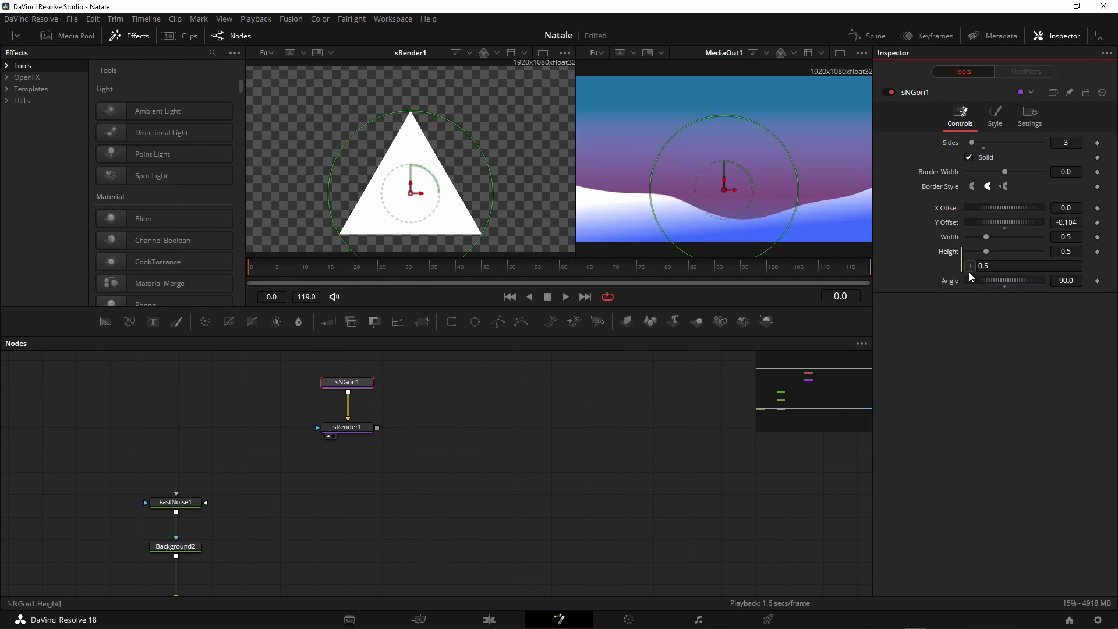
mouse_move(970, 264)
mouse_down()
mouse_move(955, 236)
mouse_move(979, 235)
mouse_up()
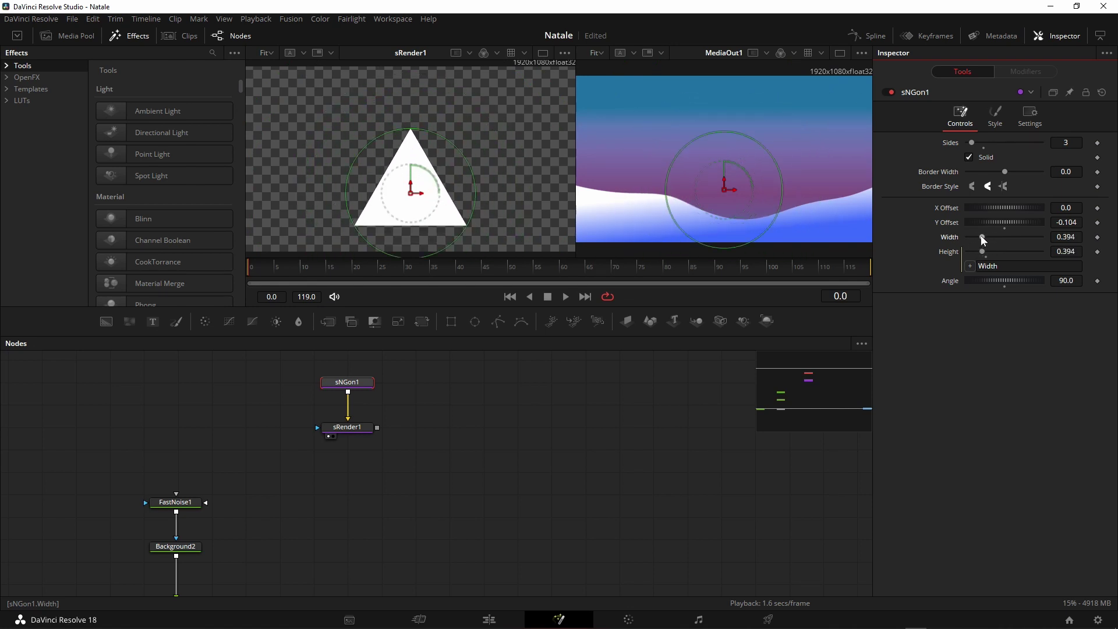
drag(980, 236, 981, 238)
drag(982, 237, 979, 234)
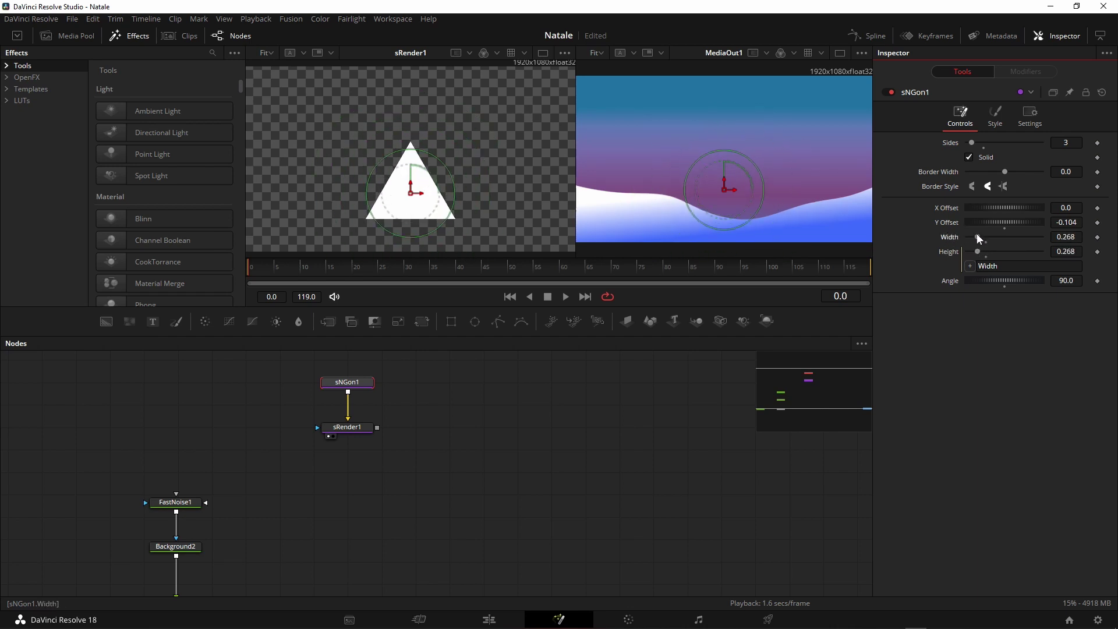
- Set the Width to 0.236 so both dimensions shrink together
click(1080, 237)
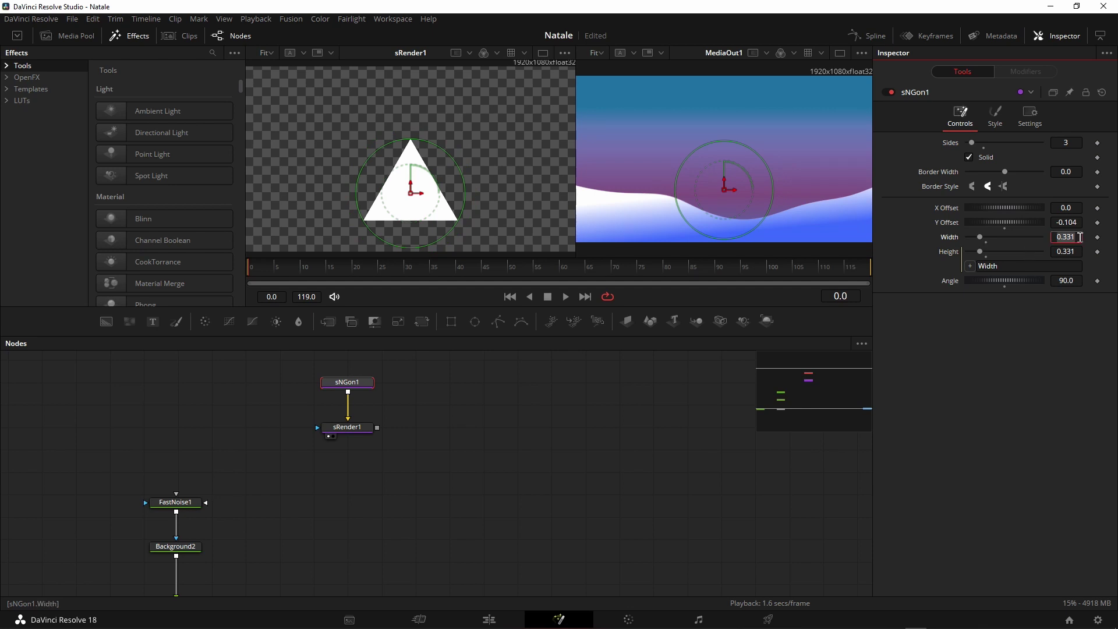
text(0.)
text(236)
key(Tab)
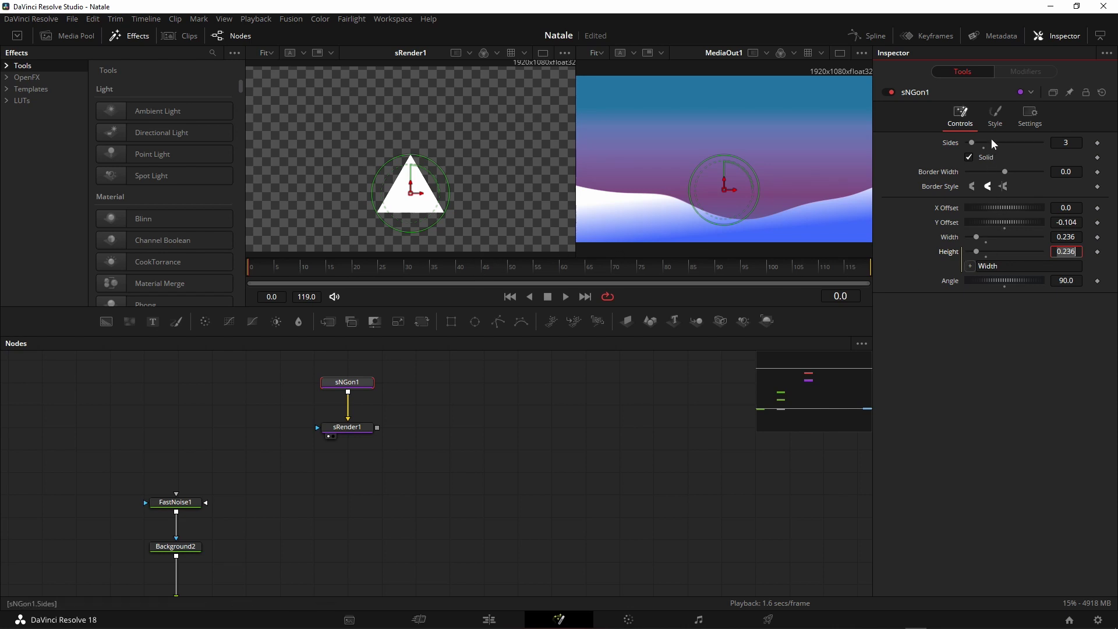
click(995, 116)
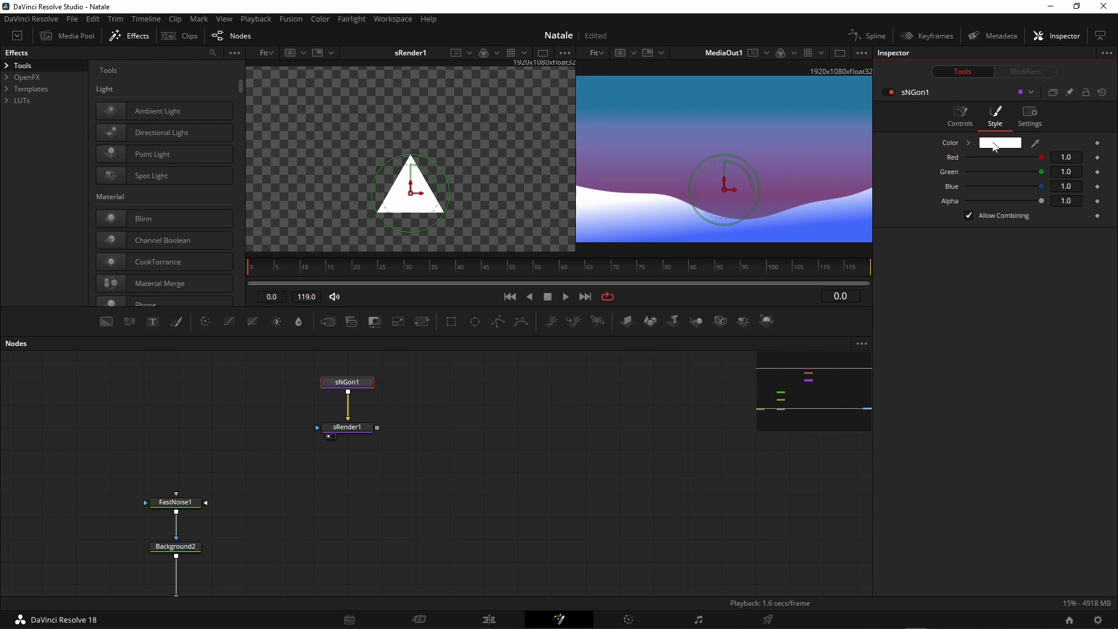
- Set sNGon1's colour to hex #002a00 (Red 0, Green 0.164705, Blue 0)
click(995, 144)
double_click(653, 404)
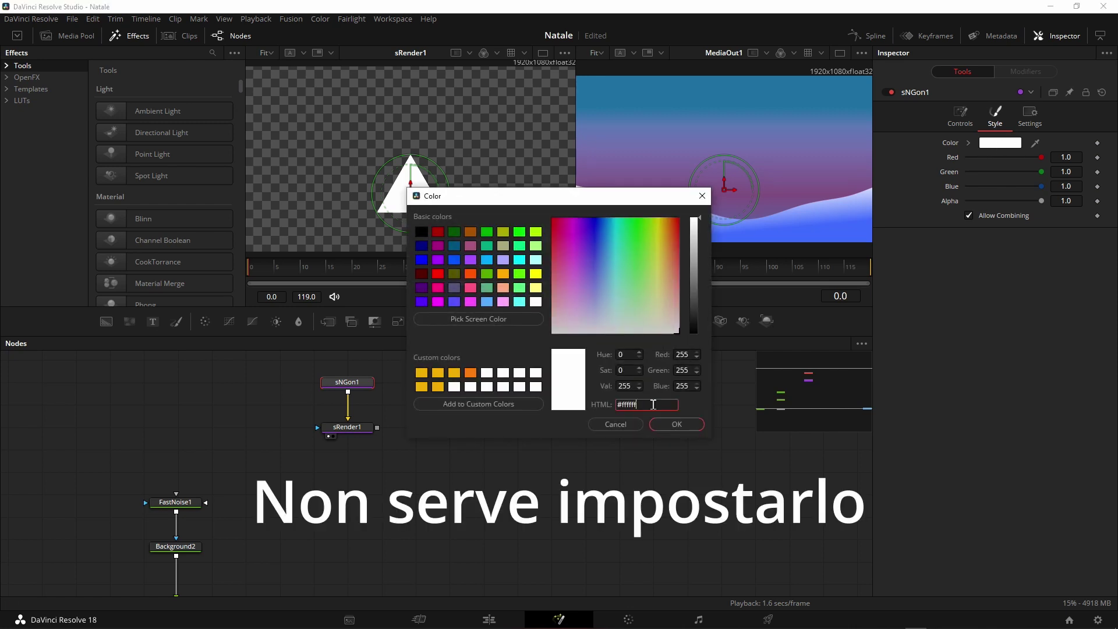
key(BackSpace)
key(BackSpace)
key(BackSpace)
key(BackSpace)
key(BackSpace)
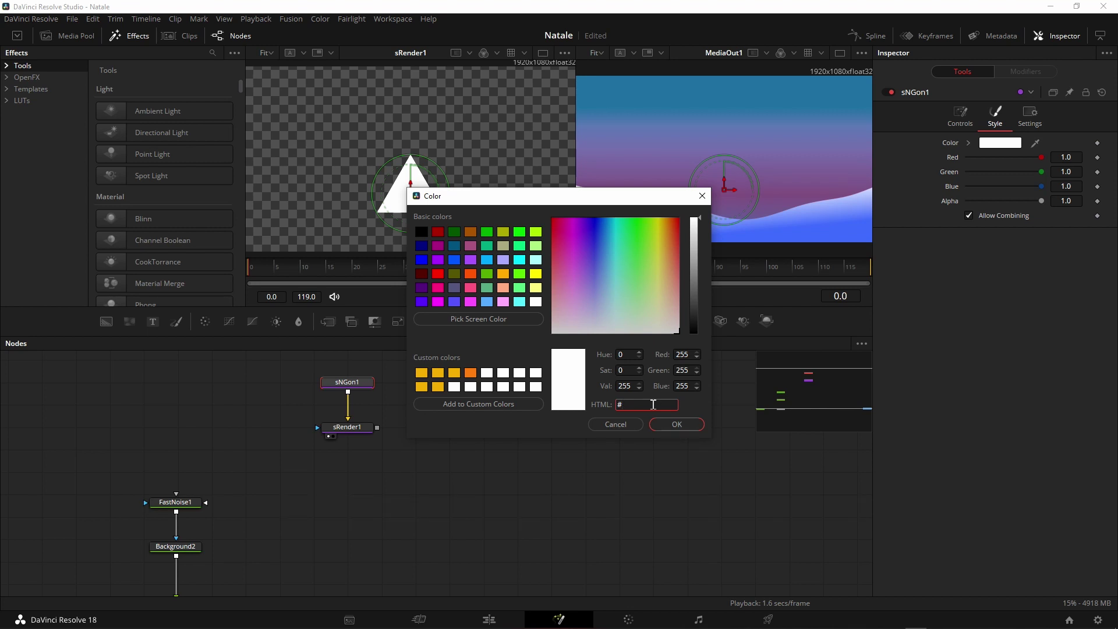
text(002)
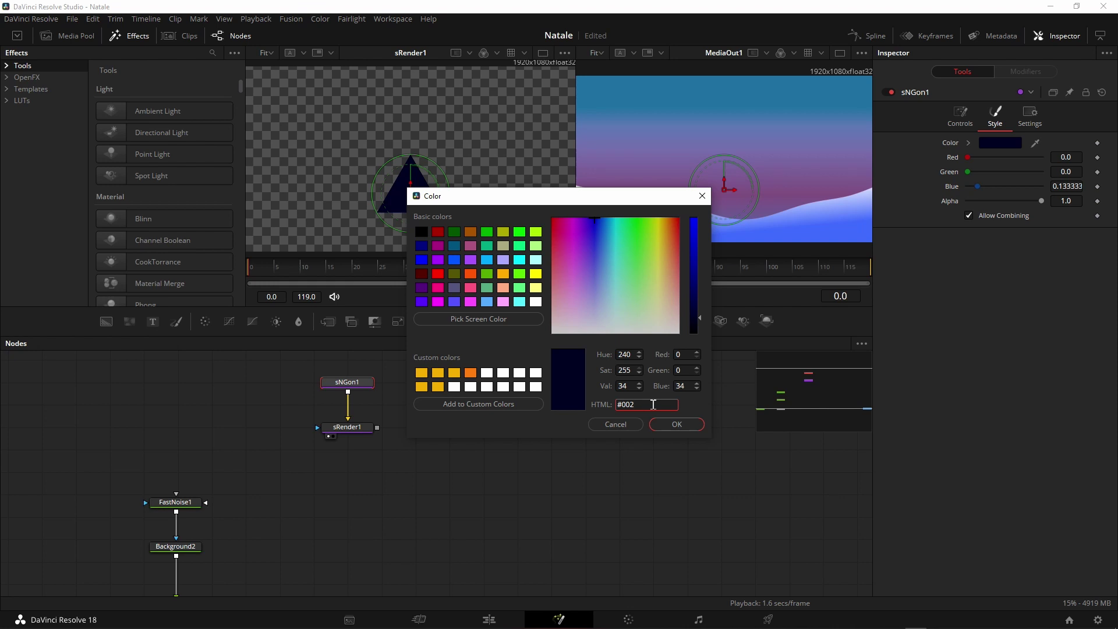
text(a00)
key(Return)
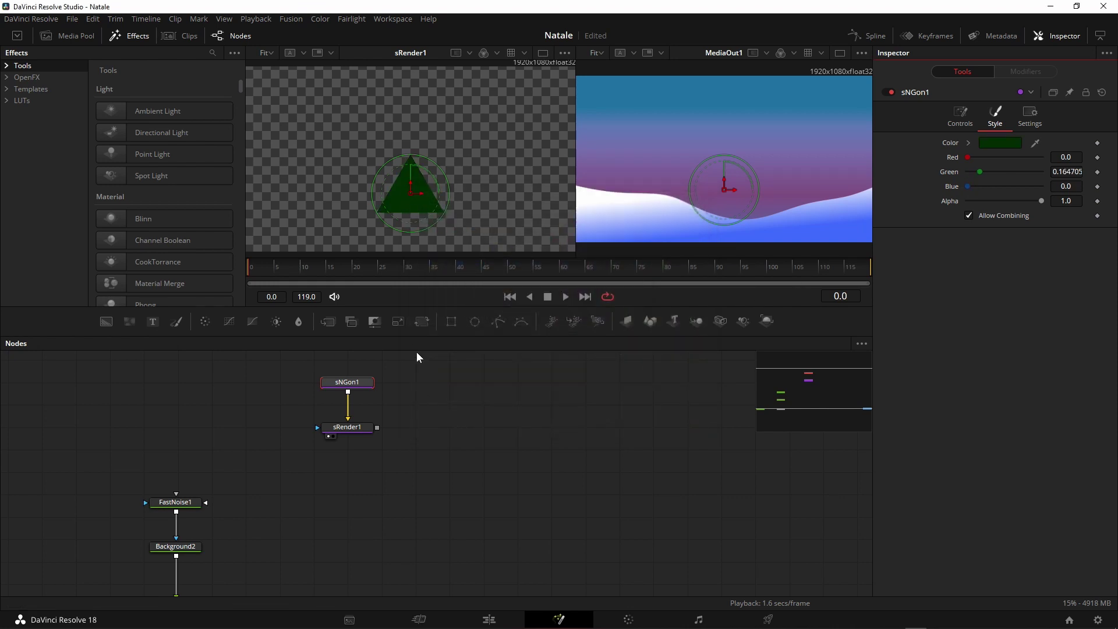
click(345, 427)
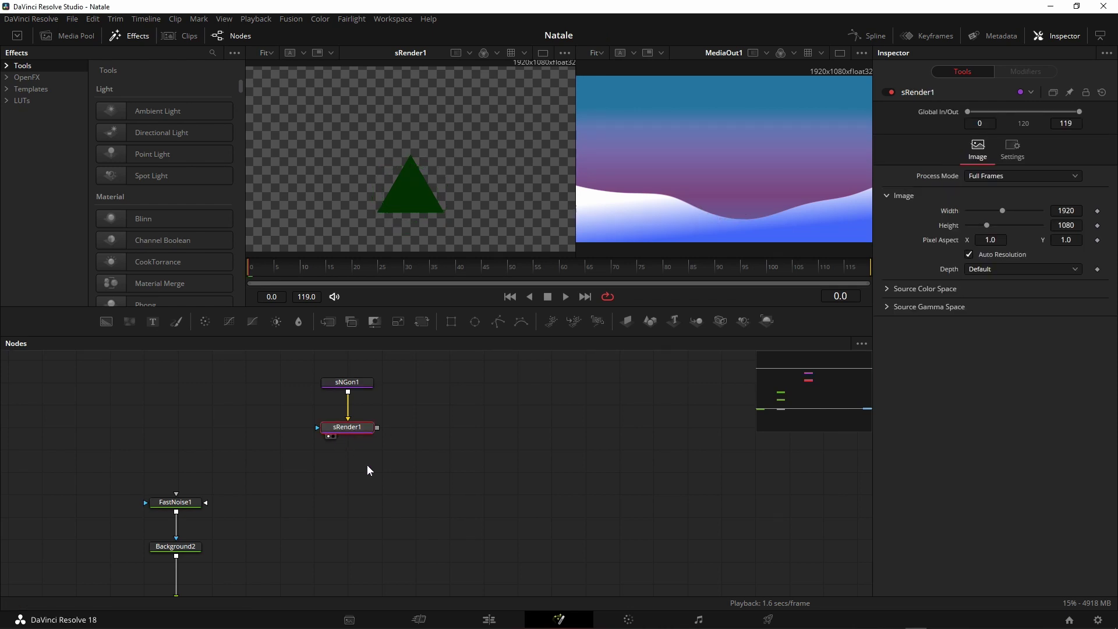
- Add a Background3 node and delete the automatically created Merge2
key(shift+space)
text(srende)
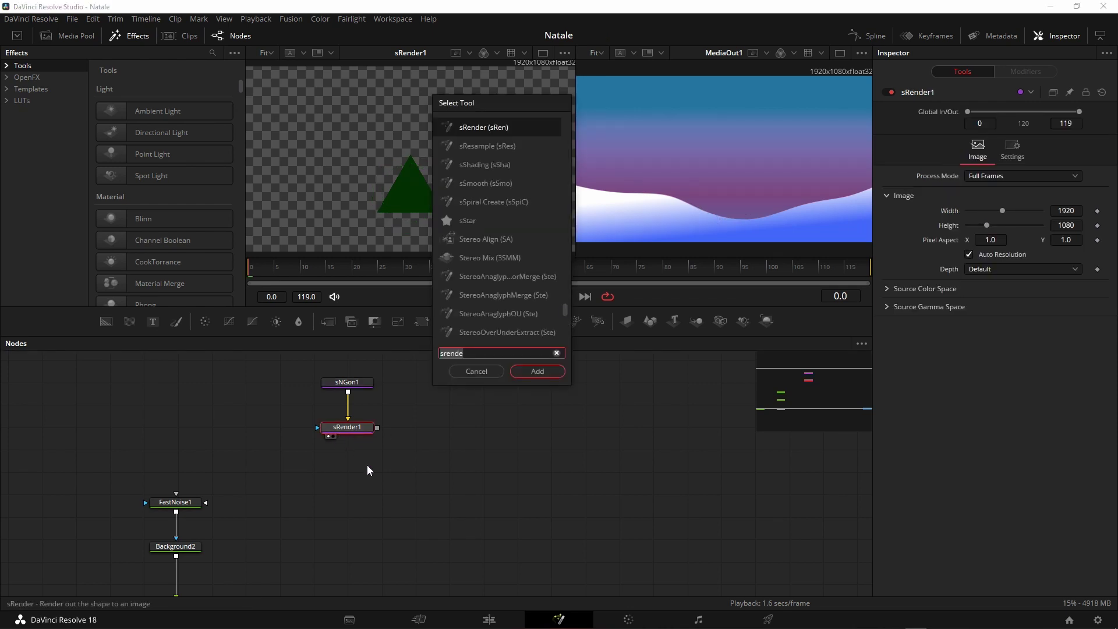
text(back)
key(Return)
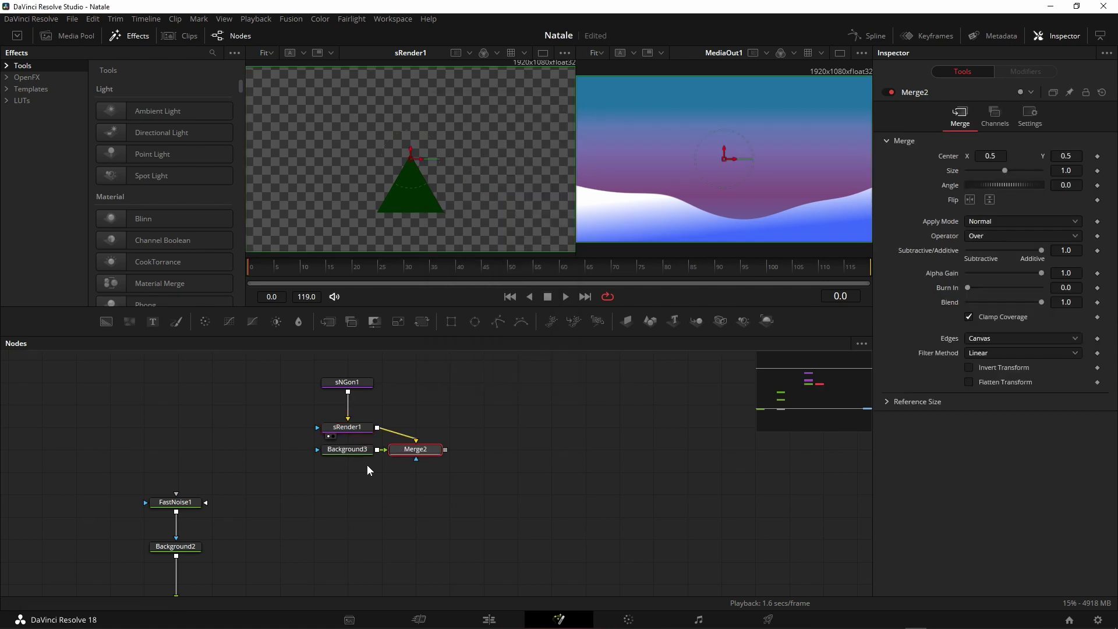
drag(354, 449, 354, 472)
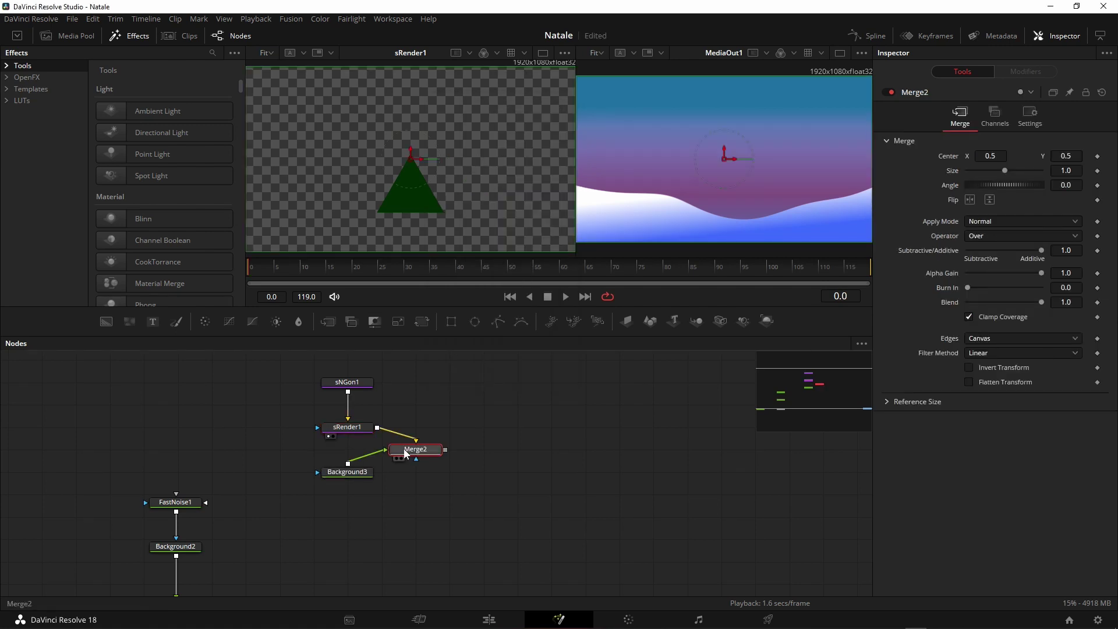
key(Delete)
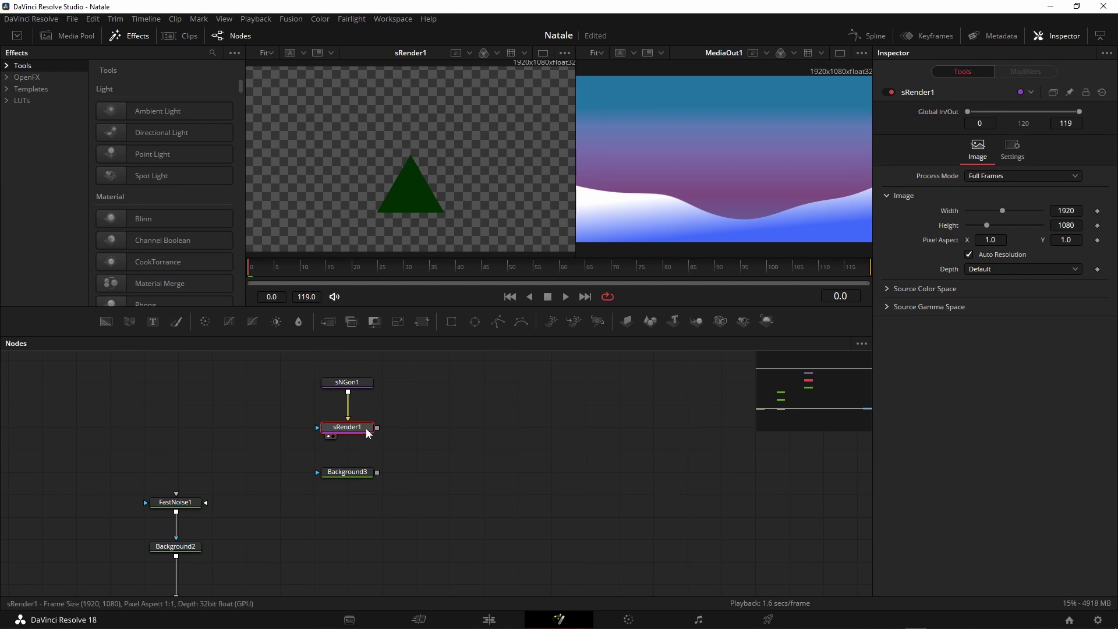
- Wire sRender1 into Background3's mask input and view Background3 in the left viewer
drag(377, 428, 349, 472)
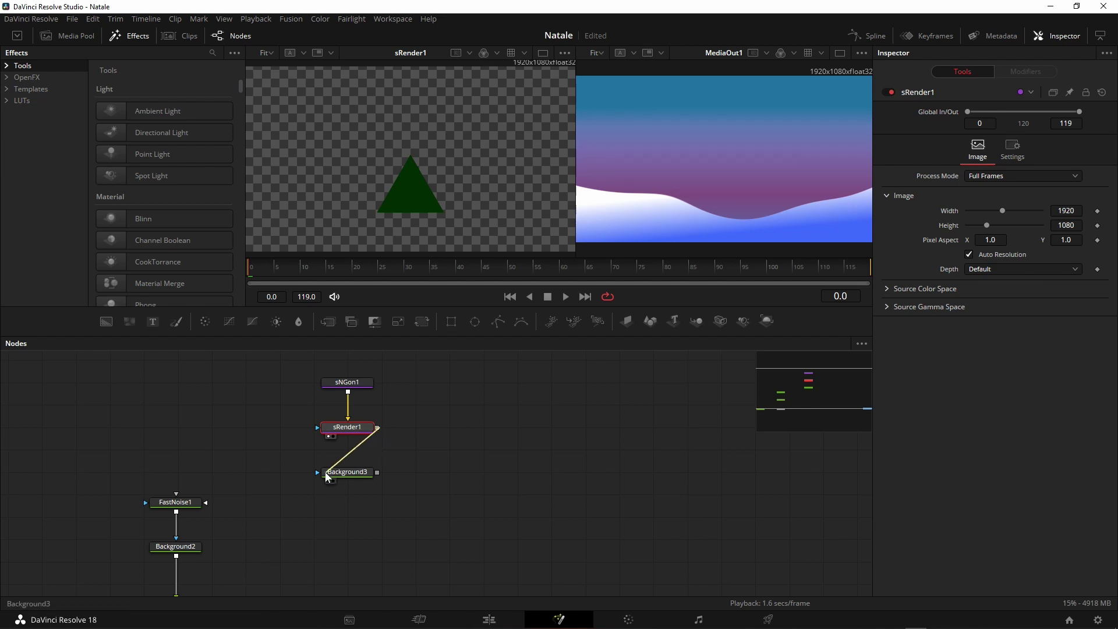
click(349, 472)
key(1)
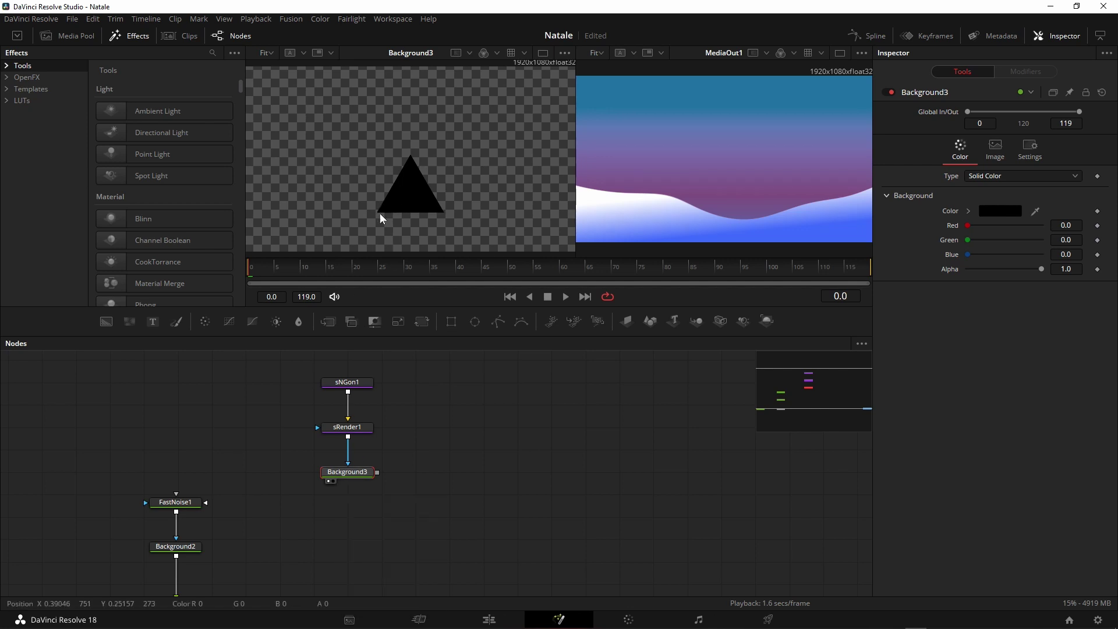
click(343, 429)
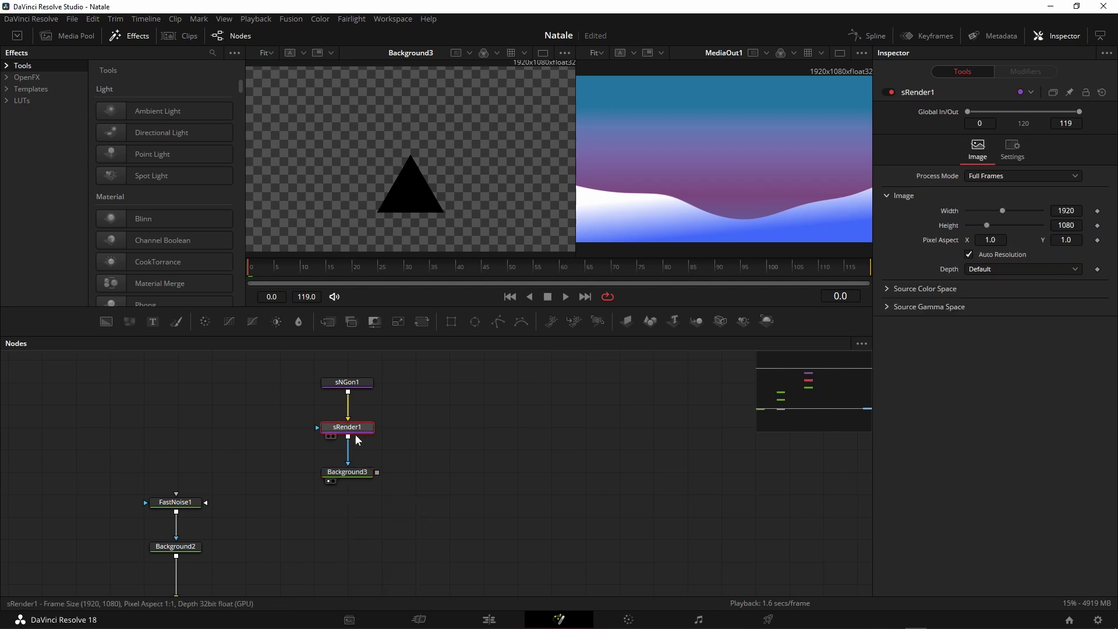
click(356, 472)
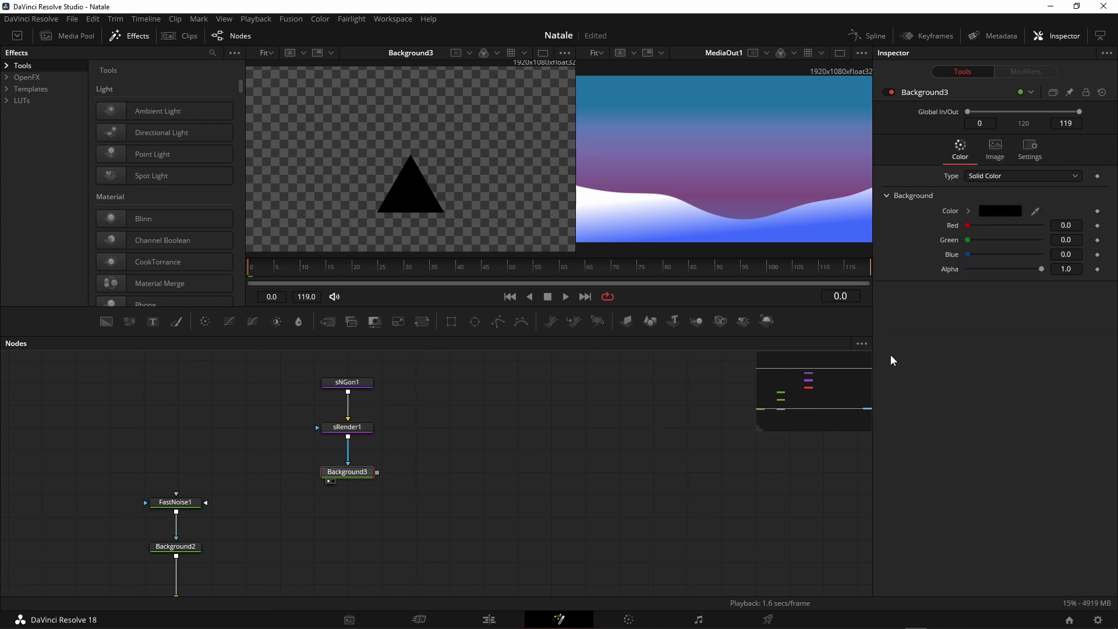
- Make Background3 a vertical gradient with top colour #005034
click(1056, 173)
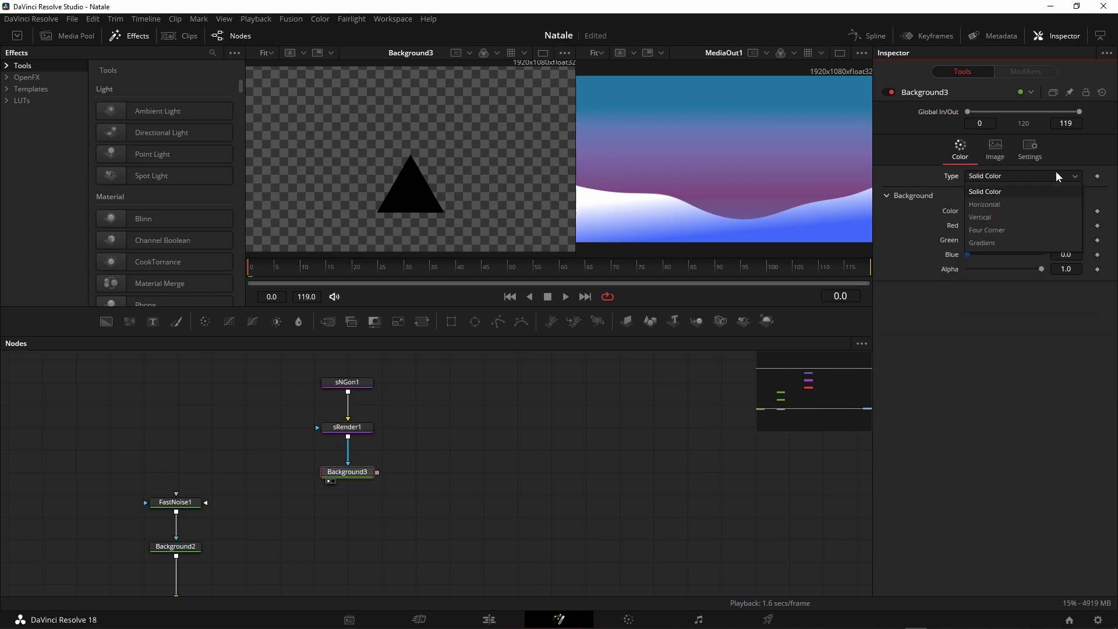
click(1018, 219)
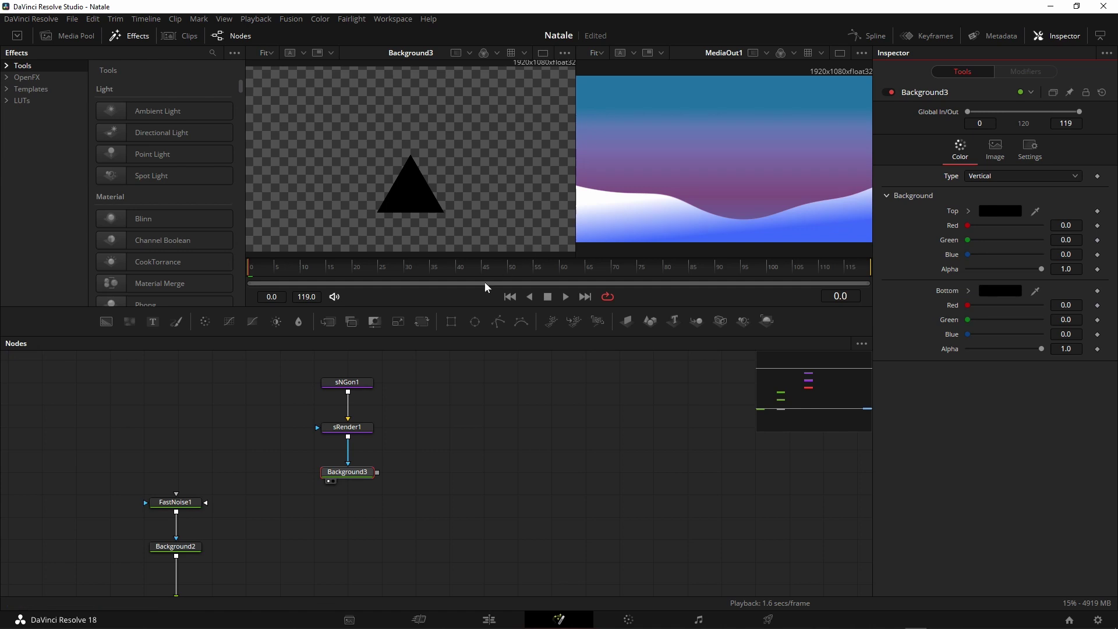
click(997, 211)
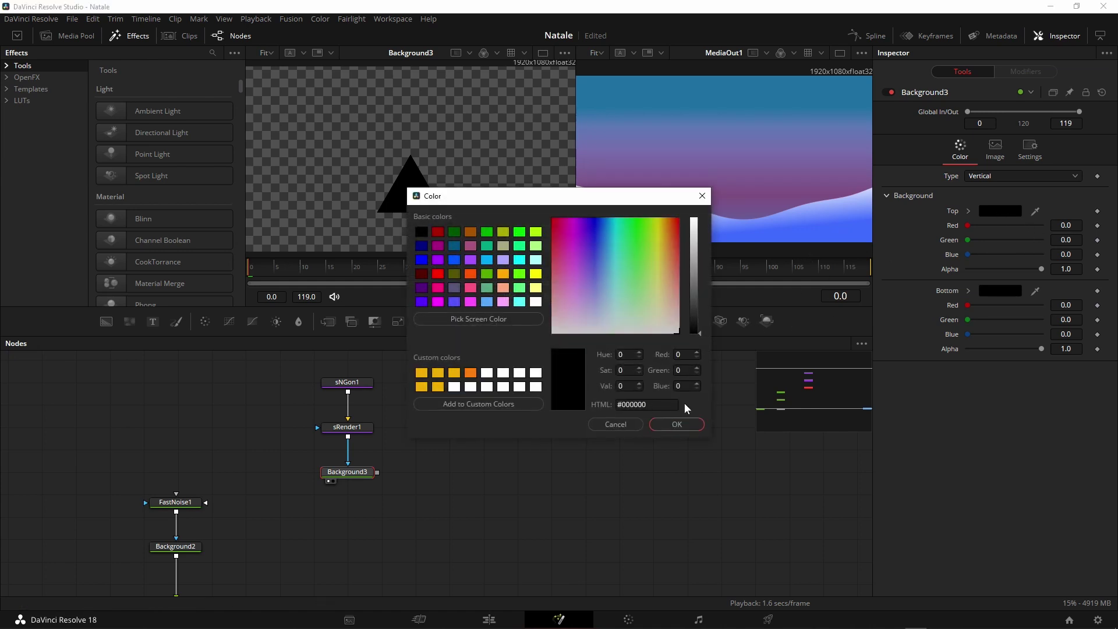
click(670, 405)
key(BackSpace)
key(BackSpace)
key(BackSpace)
key(BackSpace)
key(BackSpace)
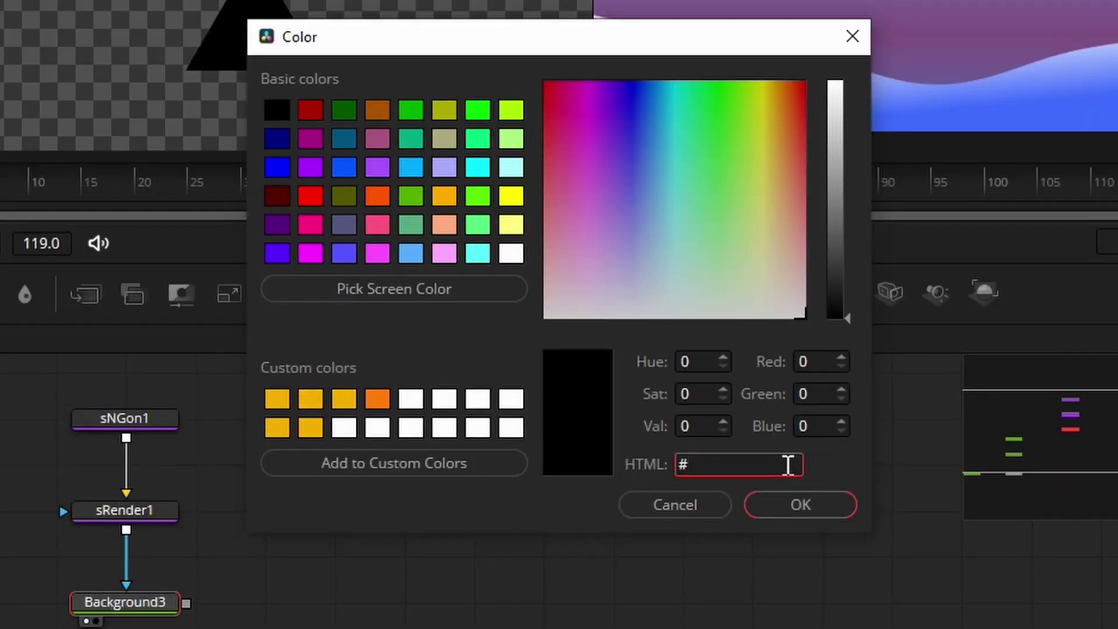
text(005034)
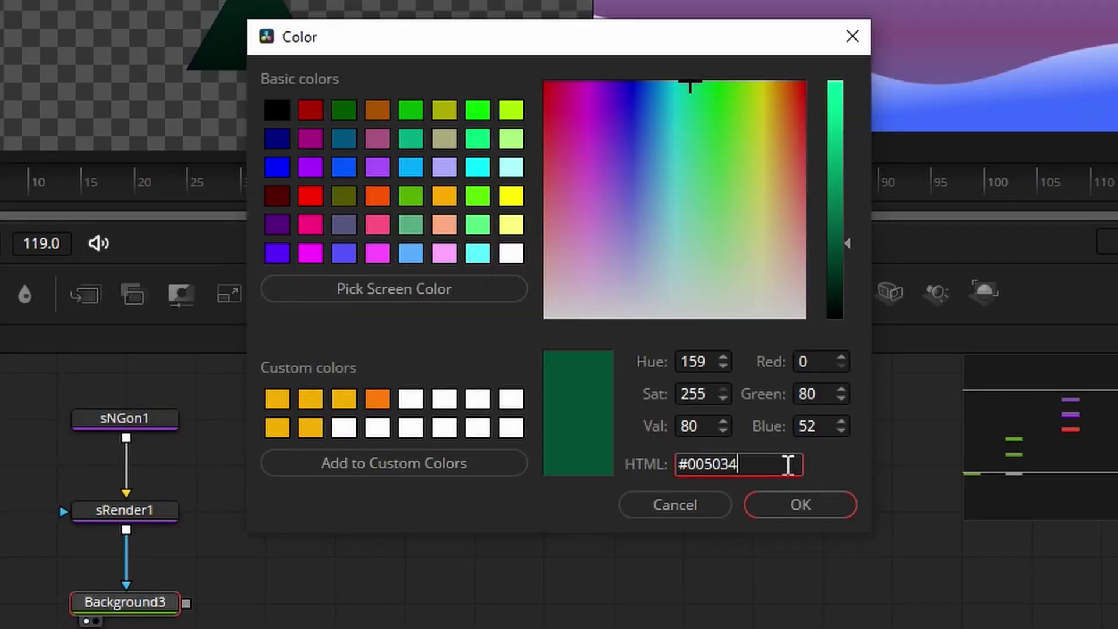
key(Return)
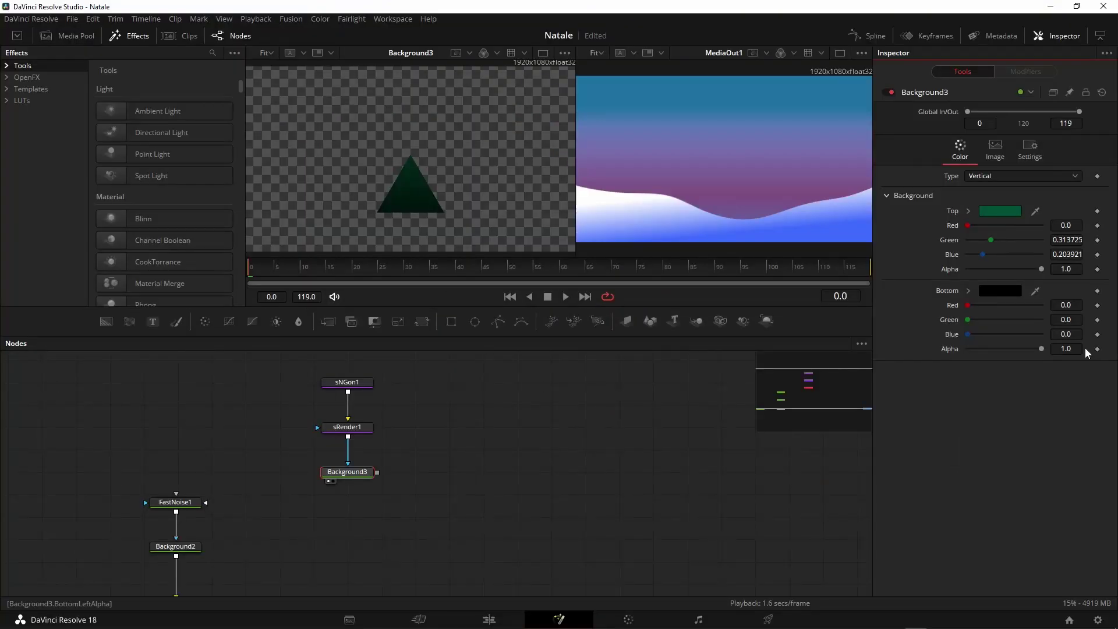
- Set Background3's bottom gradient colour to #162e17
click(993, 292)
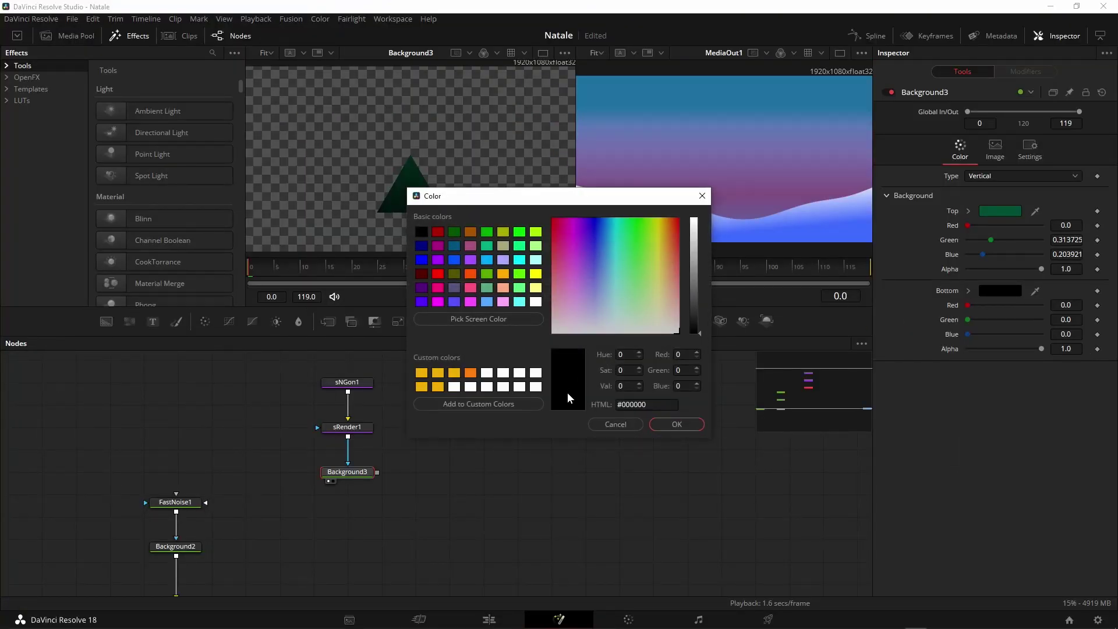
click(645, 405)
key(BackSpace)
key(BackSpace)
key(BackSpace)
key(BackSpace)
key(BackSpace)
key(BackSpace)
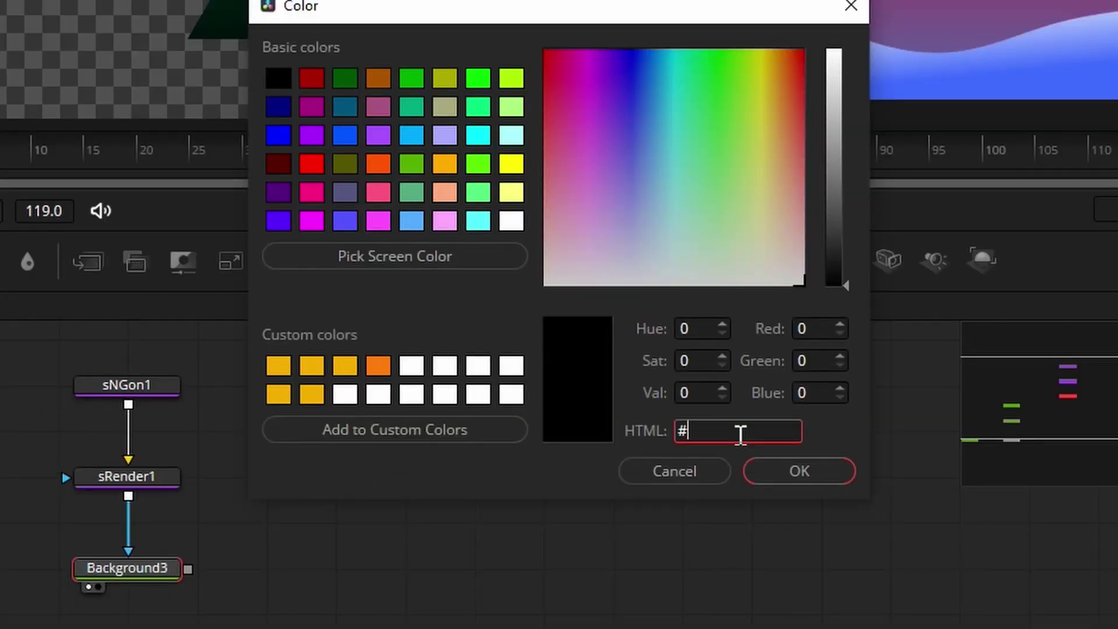
text(162)
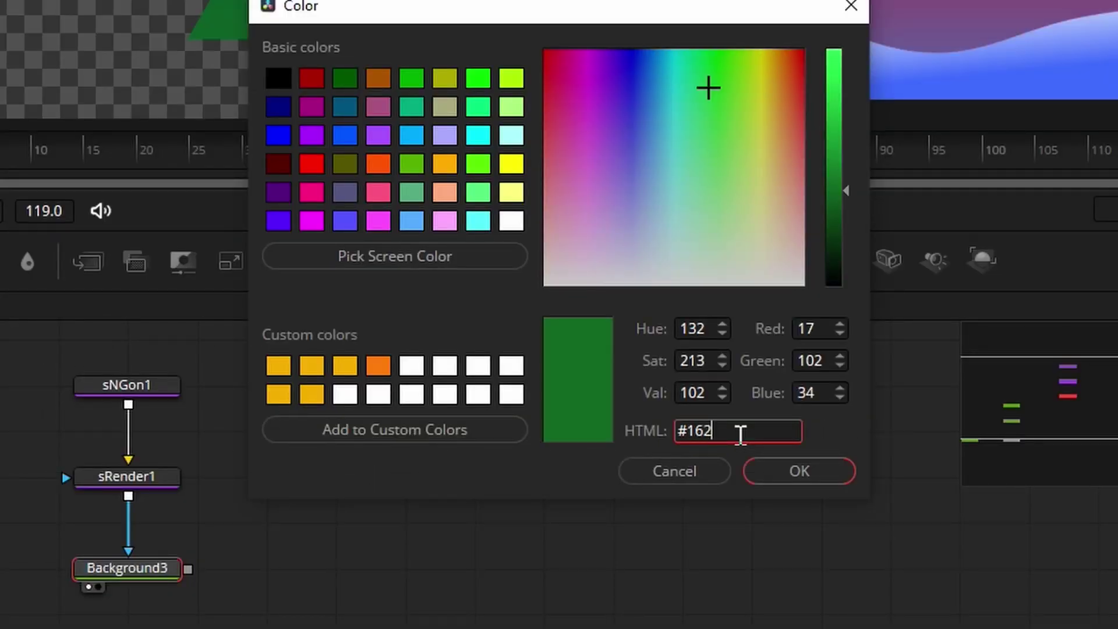
text(e17)
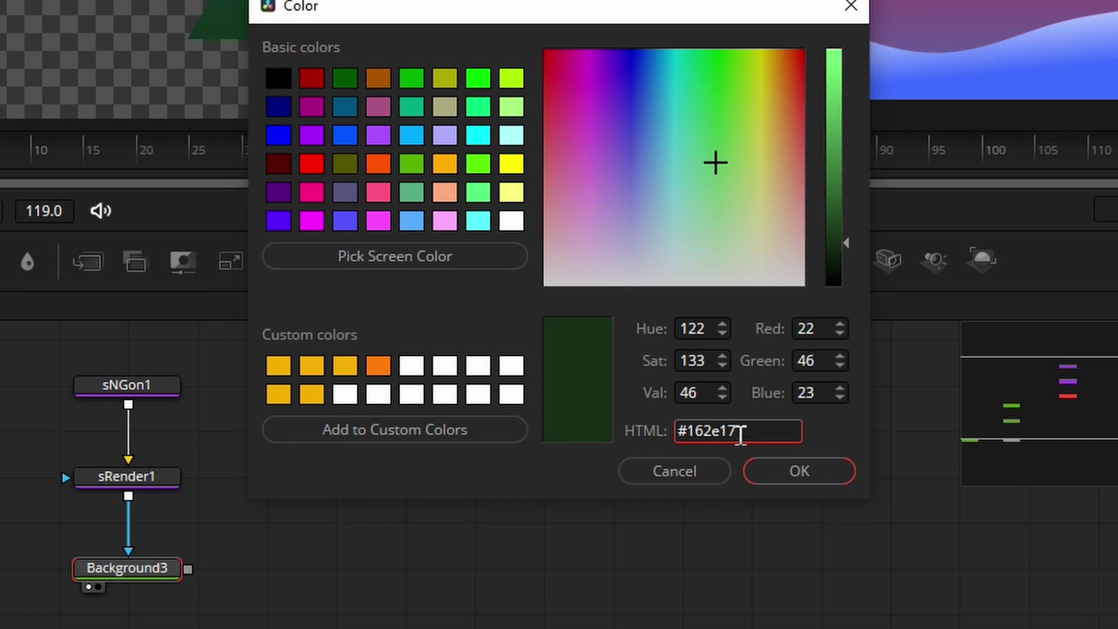
click(809, 465)
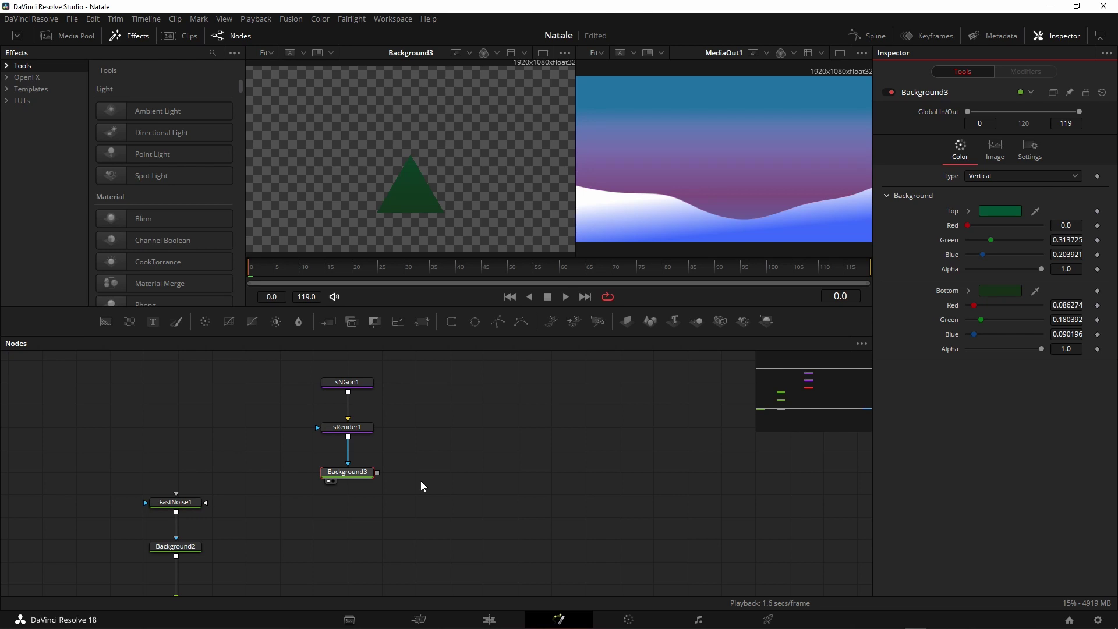
click(354, 472)
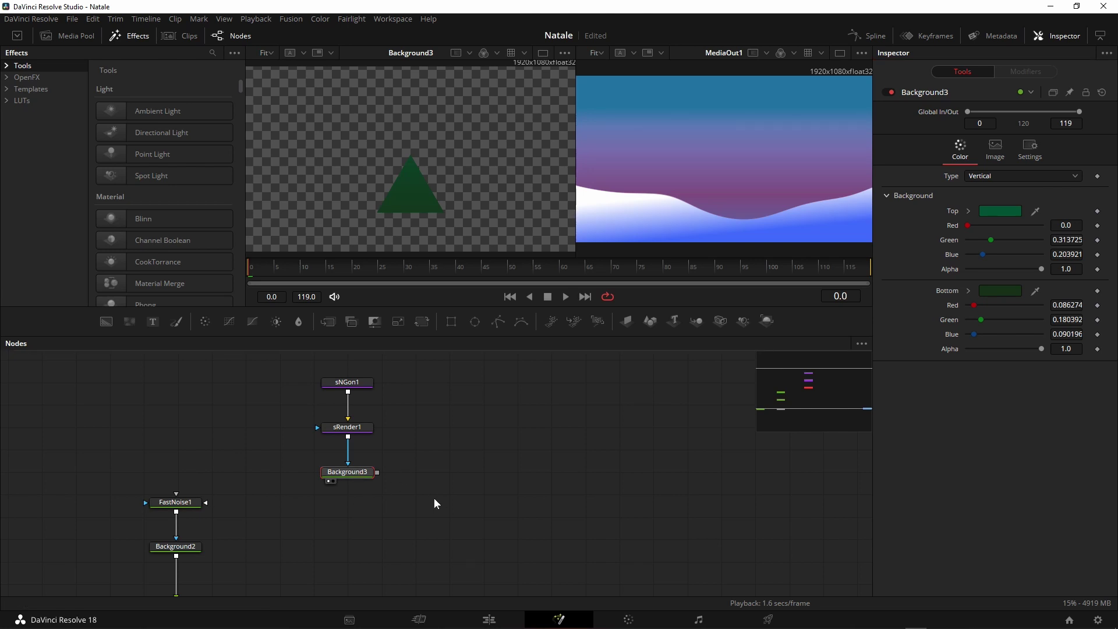
- Add a Duplicate node after Background3 and place it below
key(shift+space)
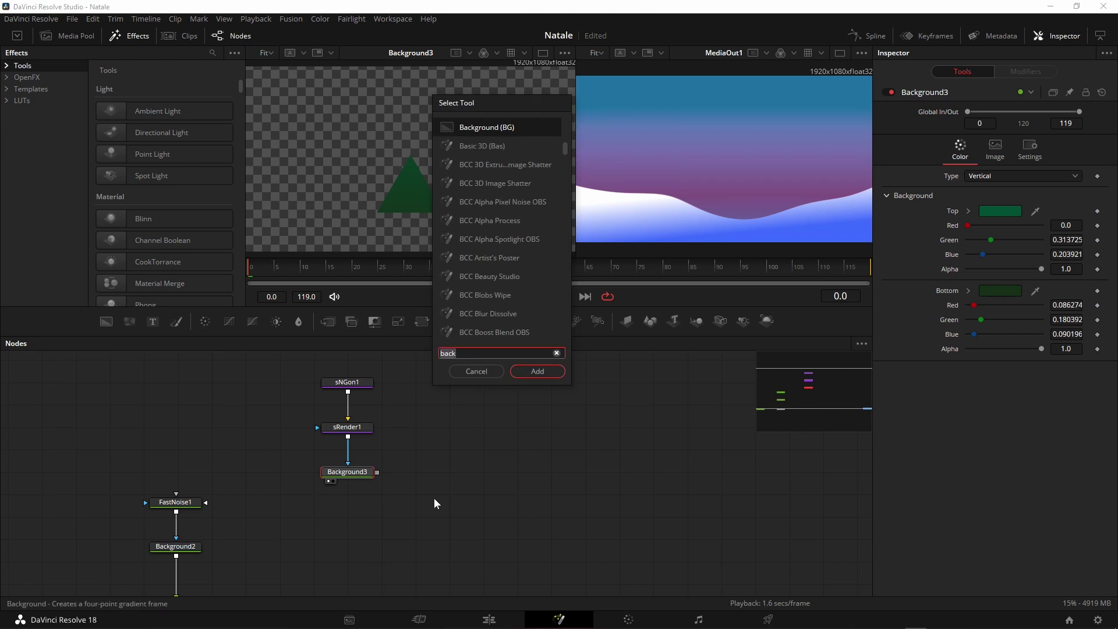
text(dupli)
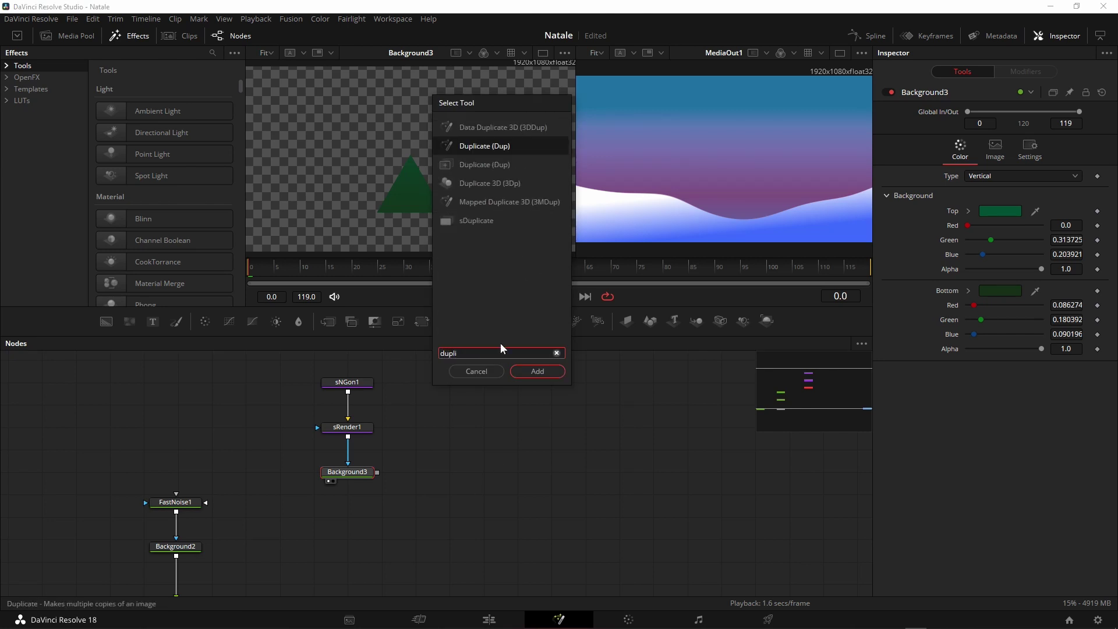
click(445, 165)
click(539, 372)
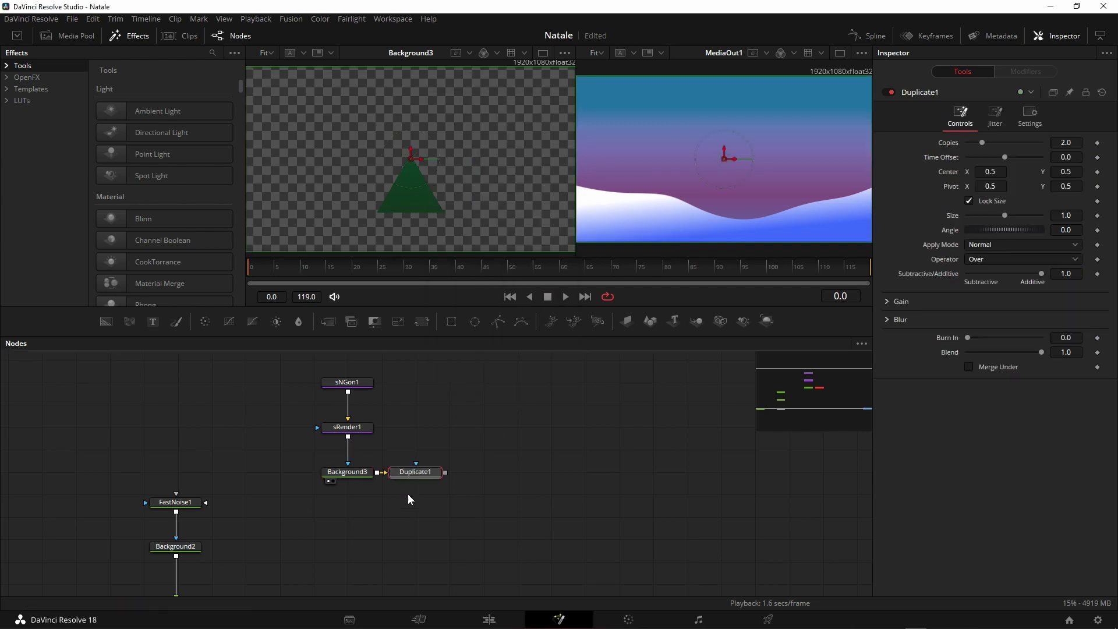
drag(412, 472, 348, 516)
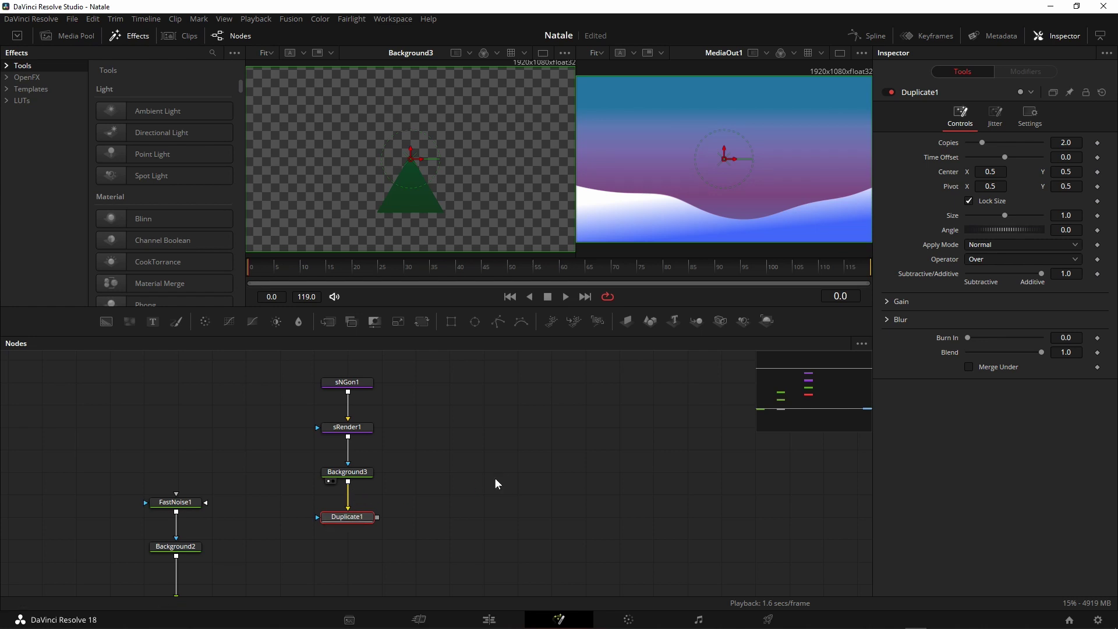
- Set Duplicate1 to 5 copies, Center Y 0.538 and Size 0.75
click(1065, 143)
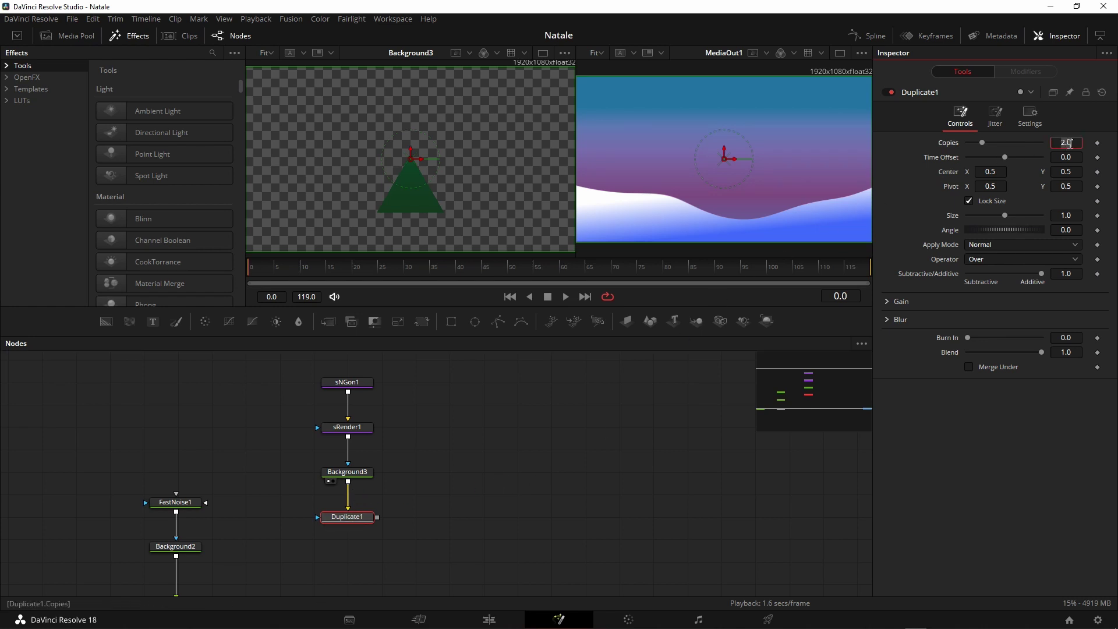
text(5)
key(Tab)
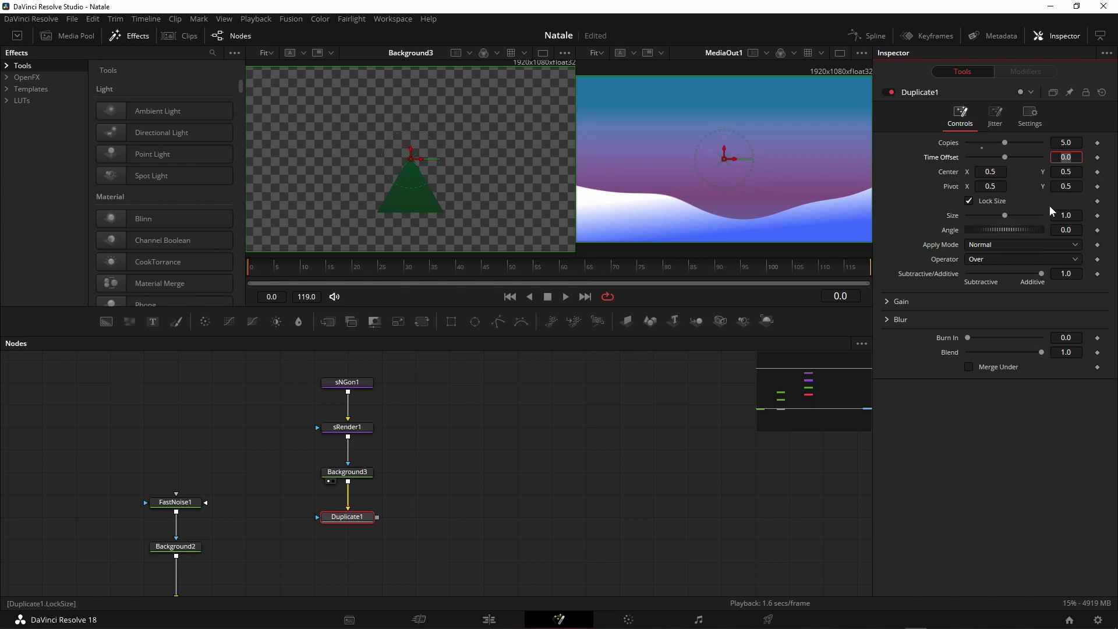
click(1073, 171)
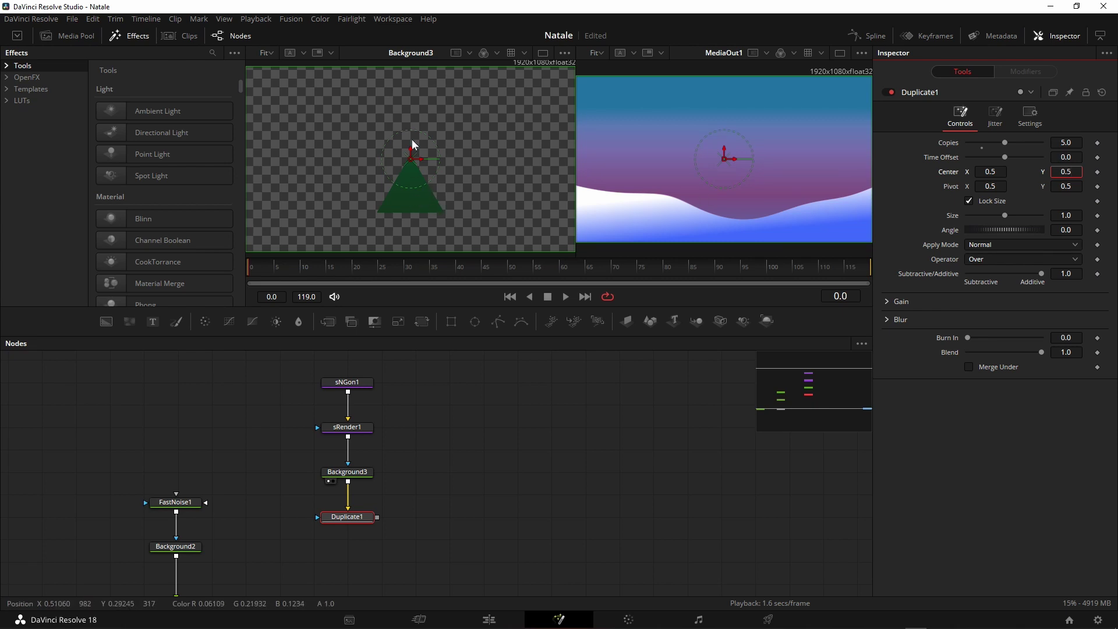
key(BackSpace)
key(BackSpace)
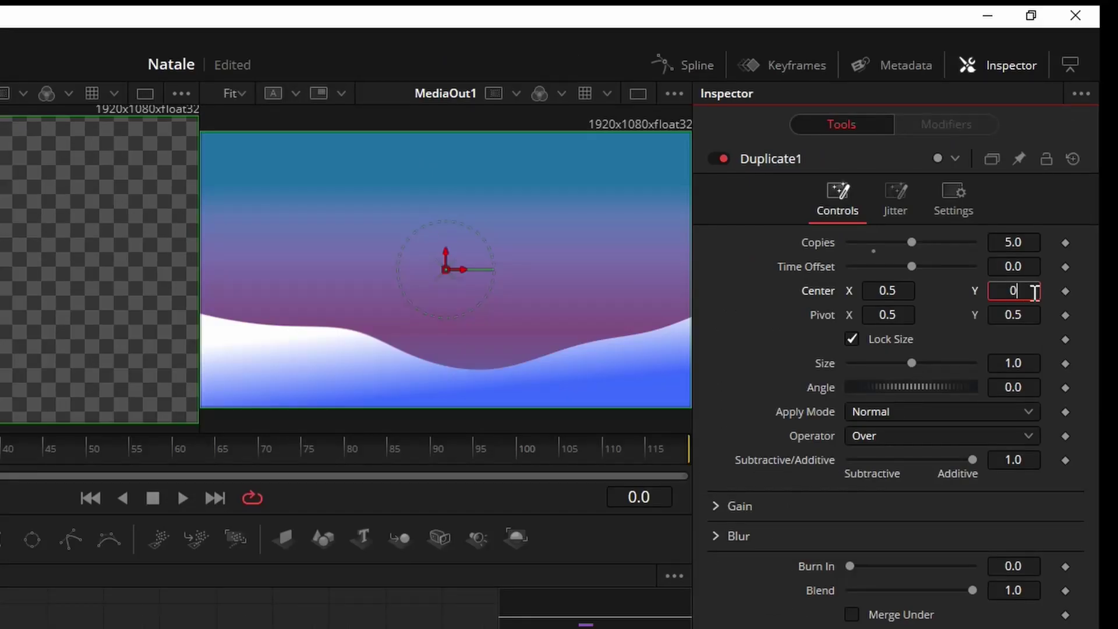
text(.)
text(53)
text(8)
key(Tab)
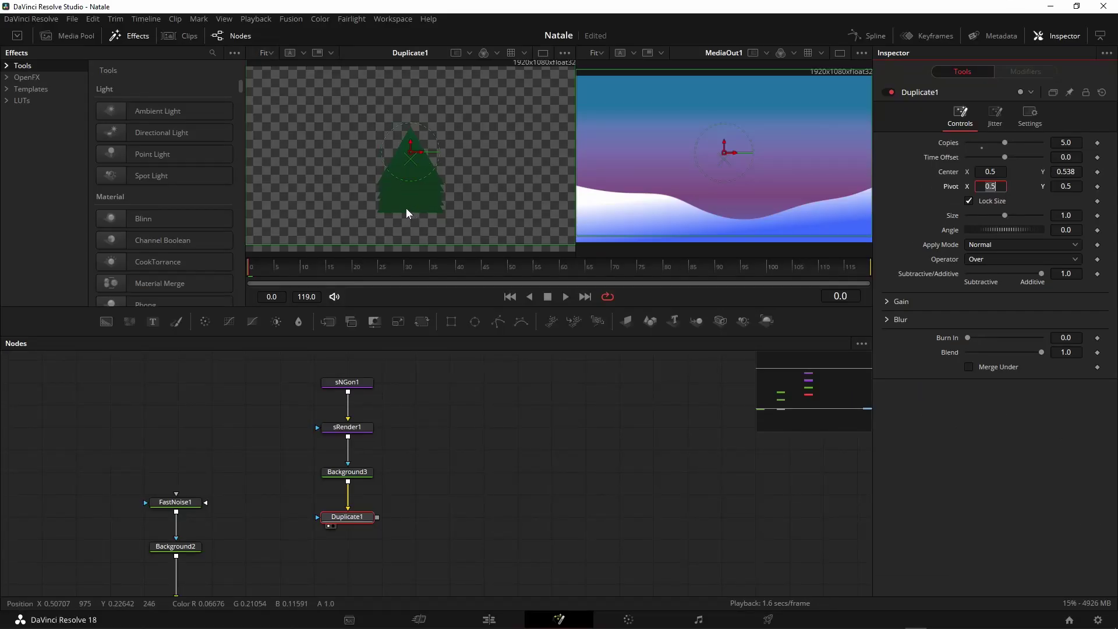
scroll(407, 208, up, 3)
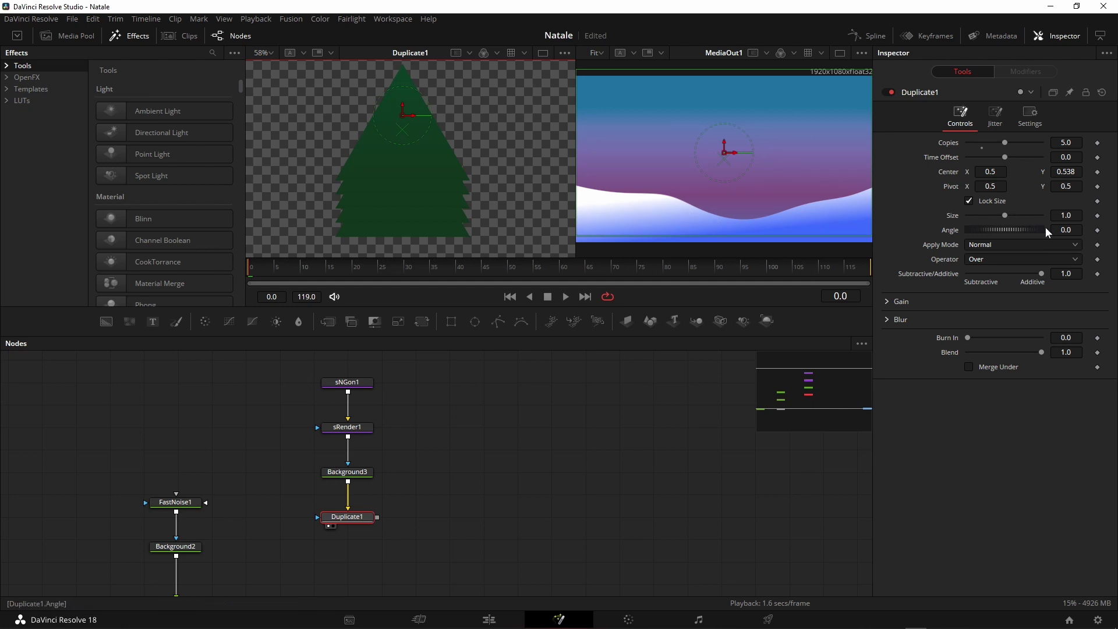
click(1074, 213)
text(0)
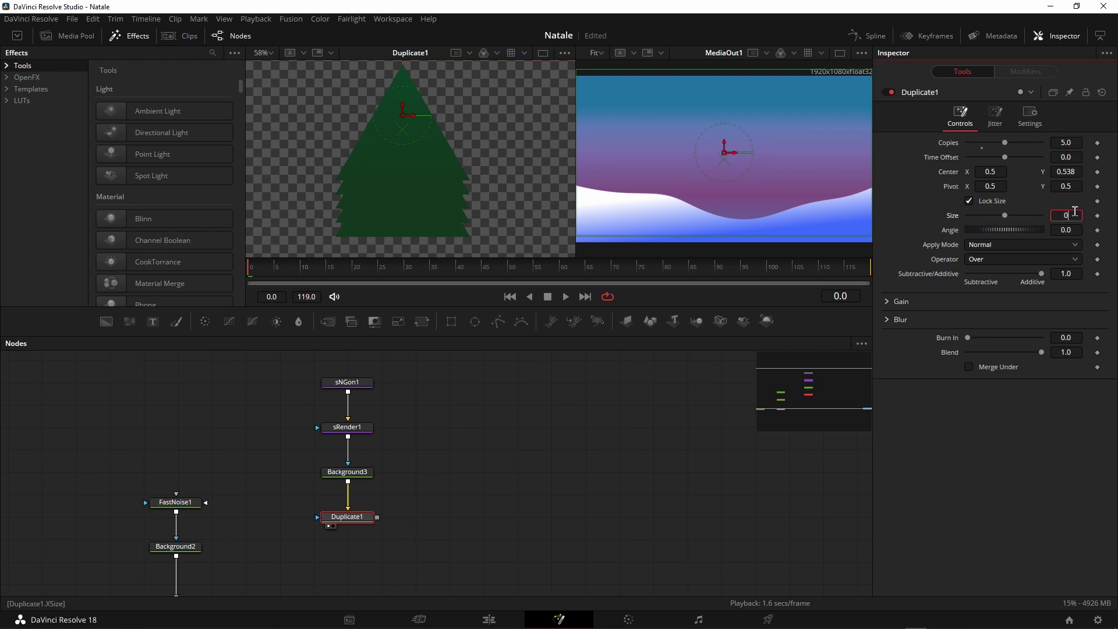
text(.75)
key(Tab)
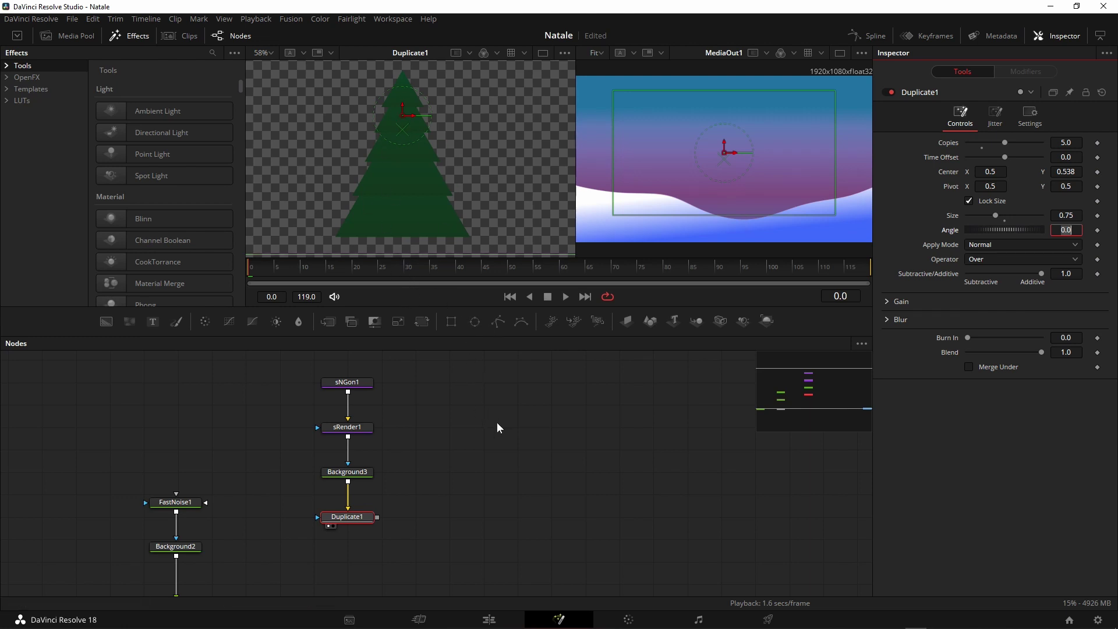
scroll(495, 423, down, 2)
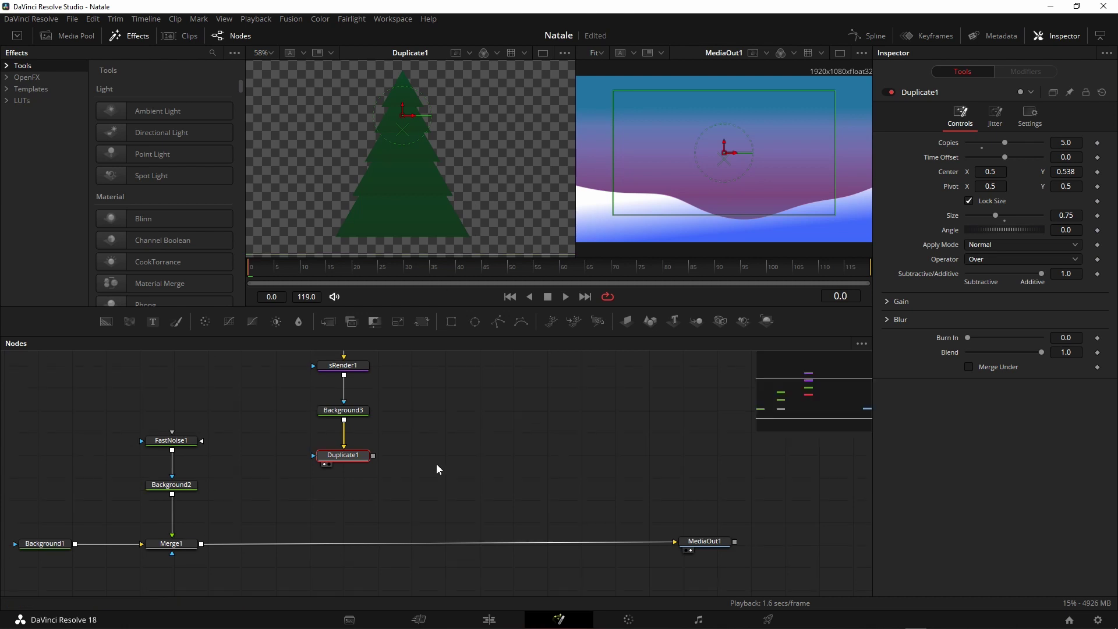
- Move the tree node chain up and add a Transform1 node below Duplicate1
drag(436, 472, 433, 507)
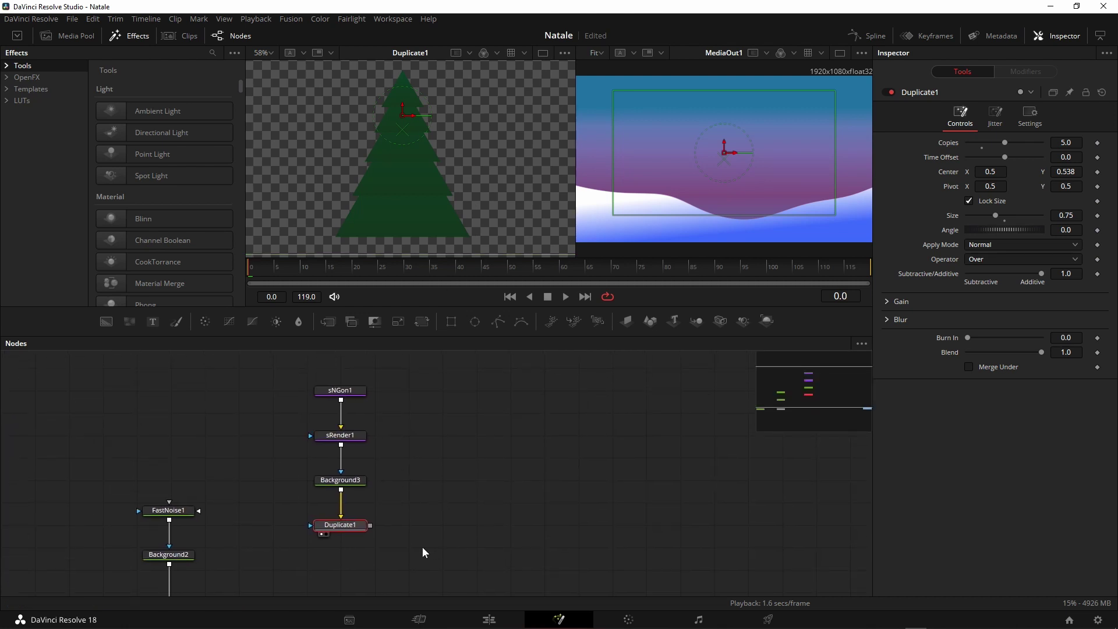
drag(438, 547, 292, 382)
drag(354, 527, 349, 485)
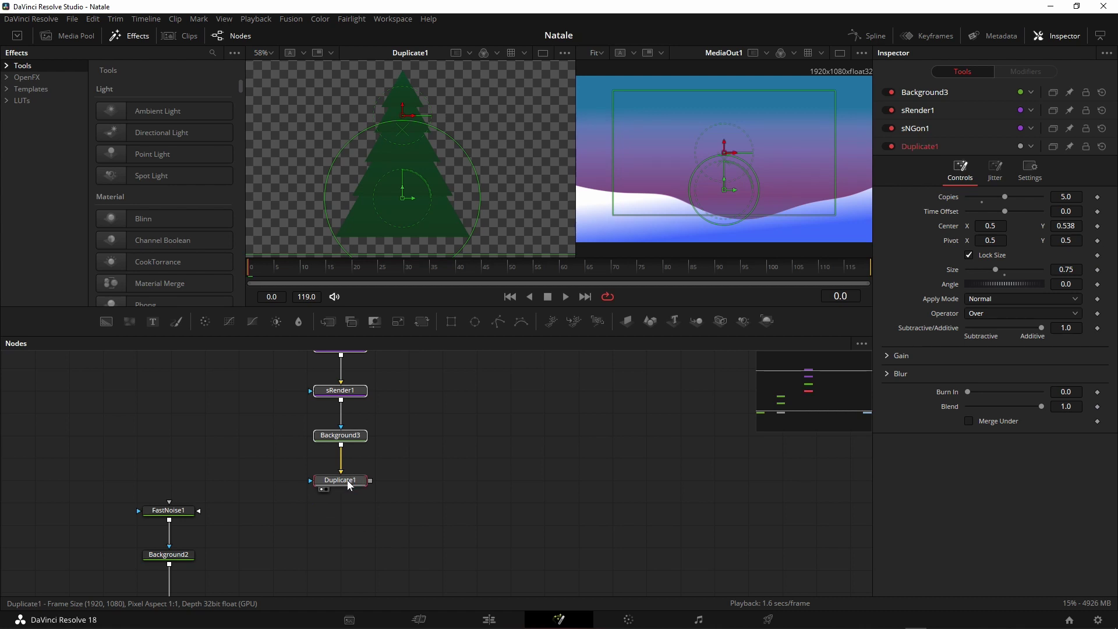
click(422, 321)
drag(359, 501, 356, 518)
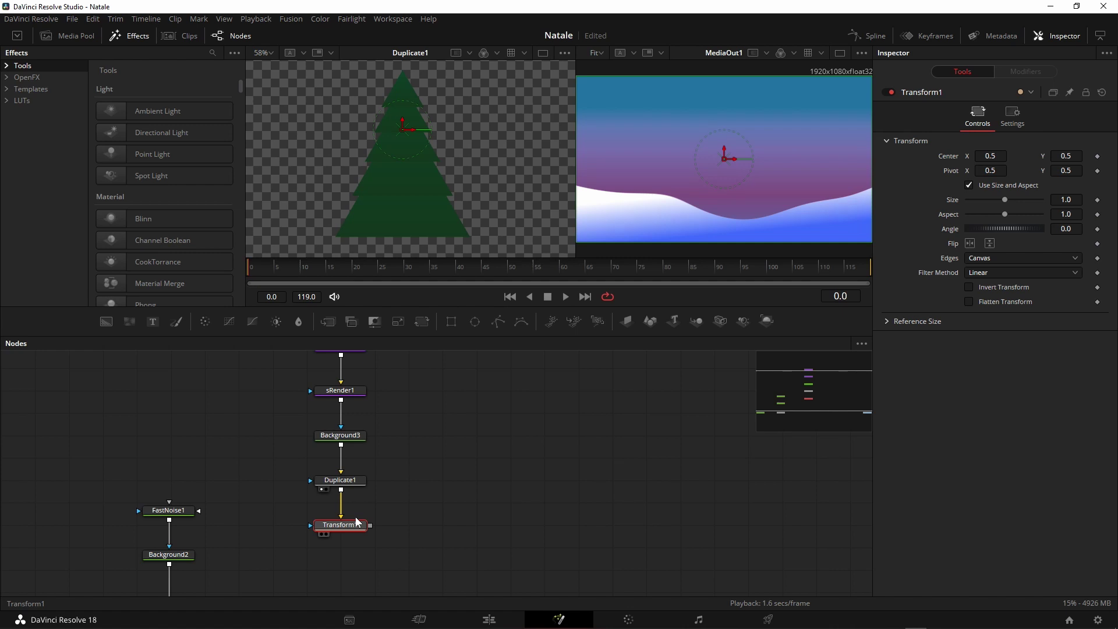
click(364, 506)
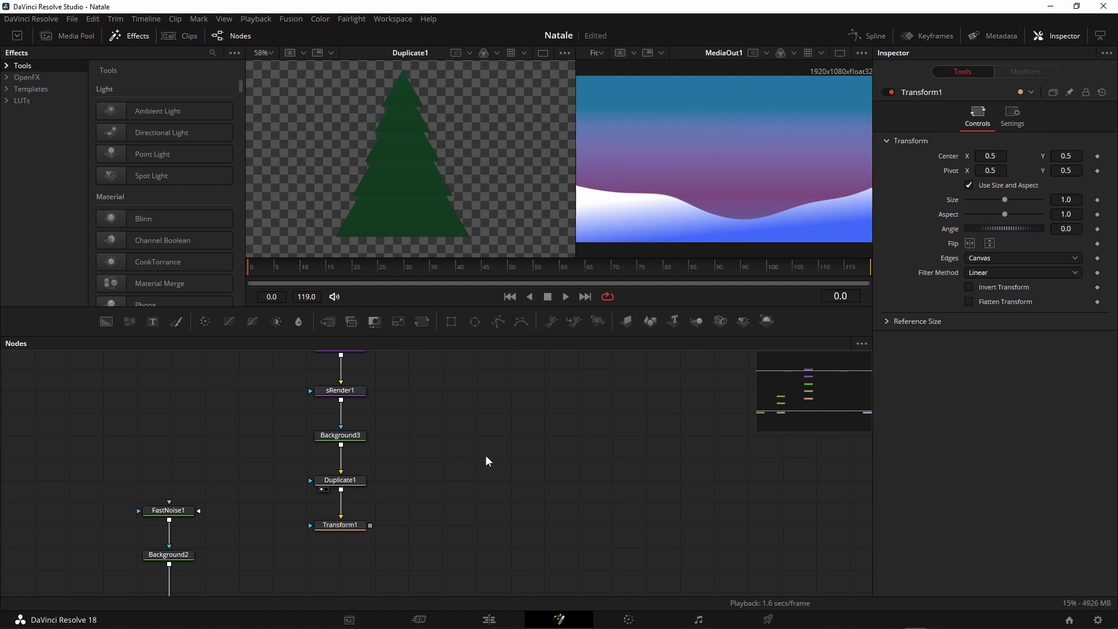
- Set Transform1's center to X 0.540859 and Y 0.358063, lowering the tree
click(995, 155)
key(BackSpace)
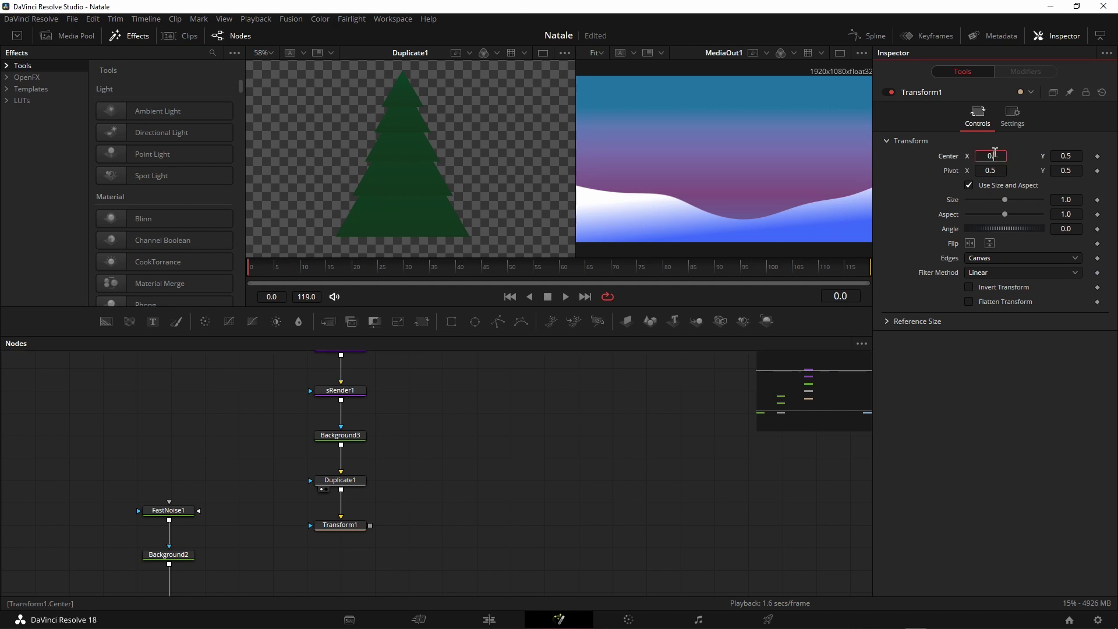
text(40859)
key(Tab)
click(336, 529)
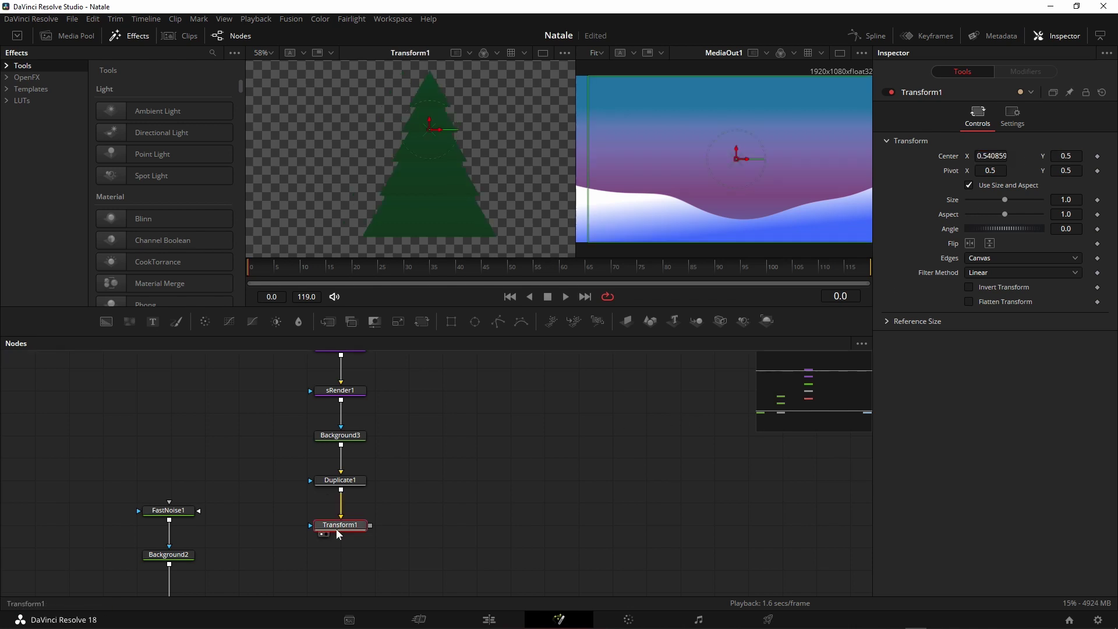
click(1072, 156)
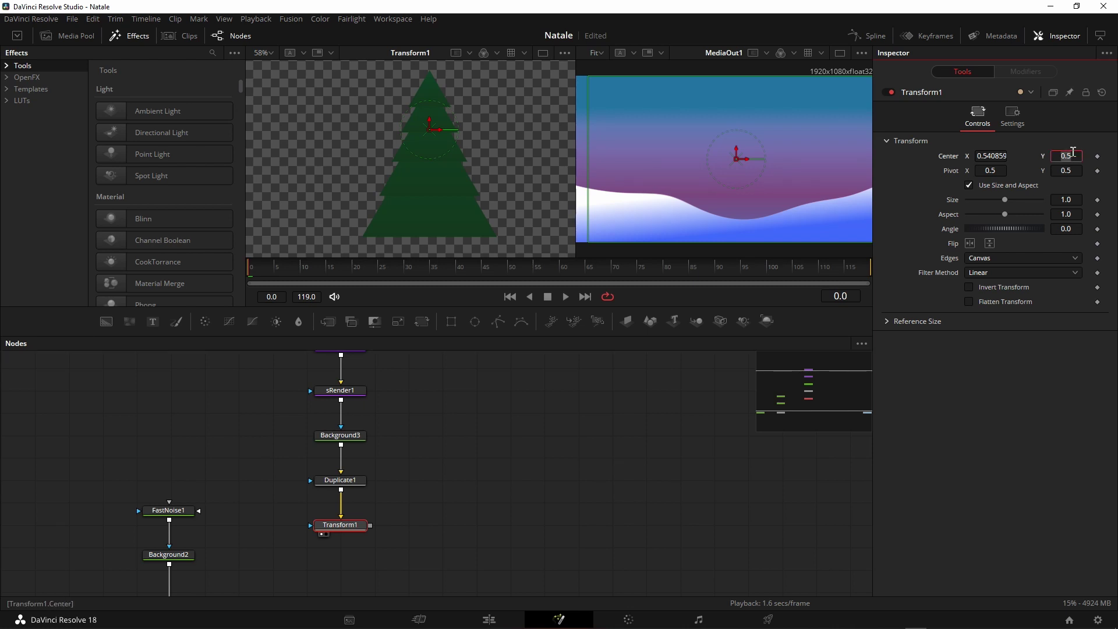
text(0.)
text(35)
text(8063)
key(Tab)
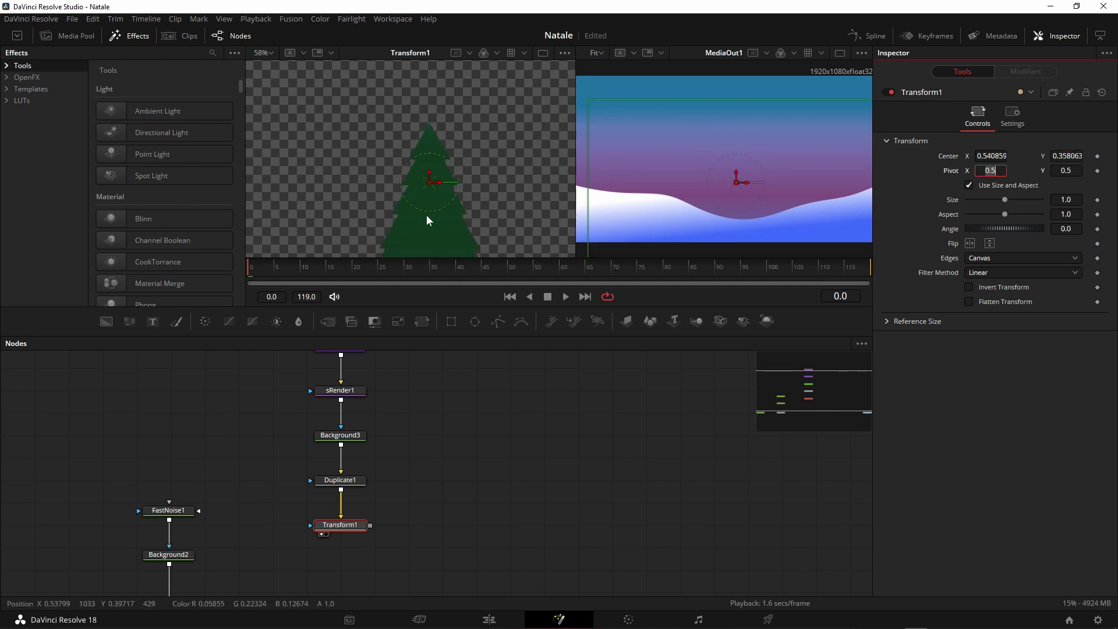
- Set the left viewer's zoom to Fit for the tree preview
scroll(452, 174, down, 2)
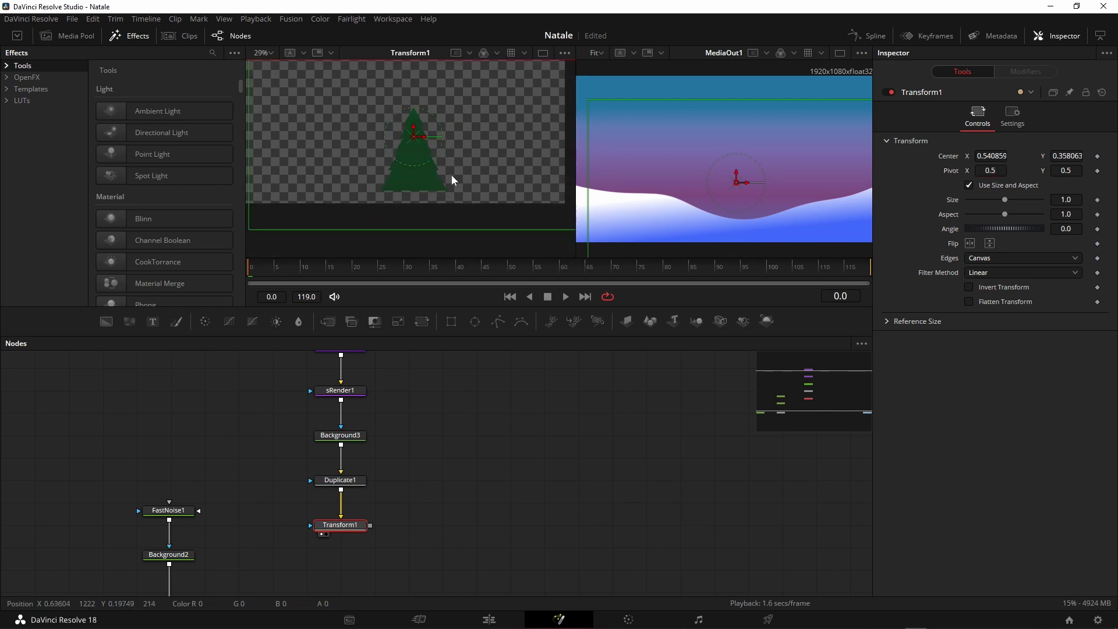
scroll(456, 229, down, 1)
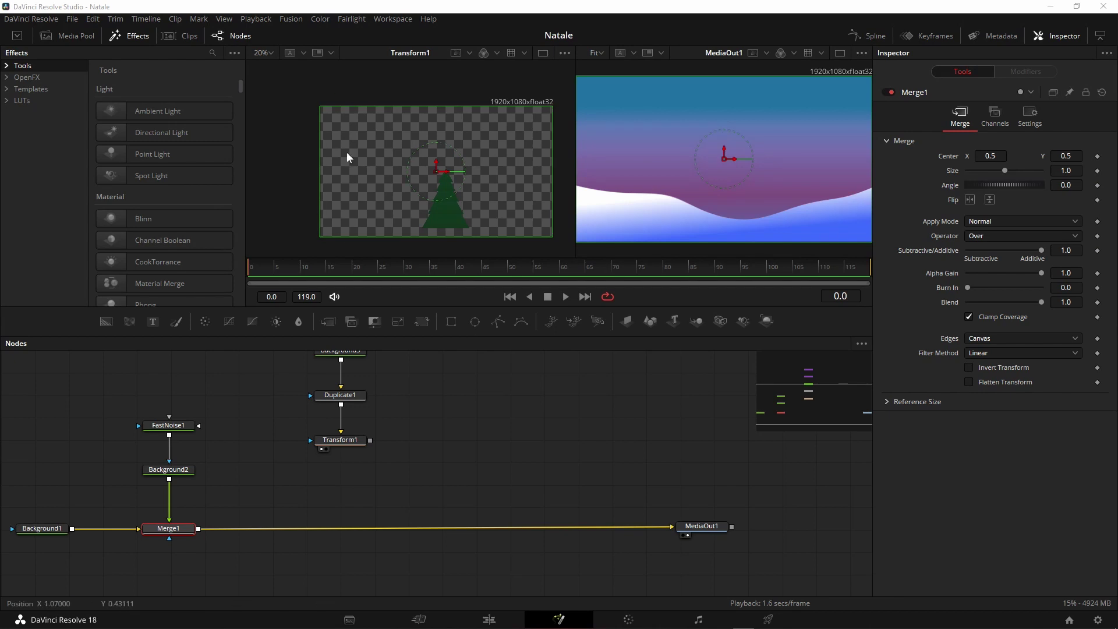
click(263, 52)
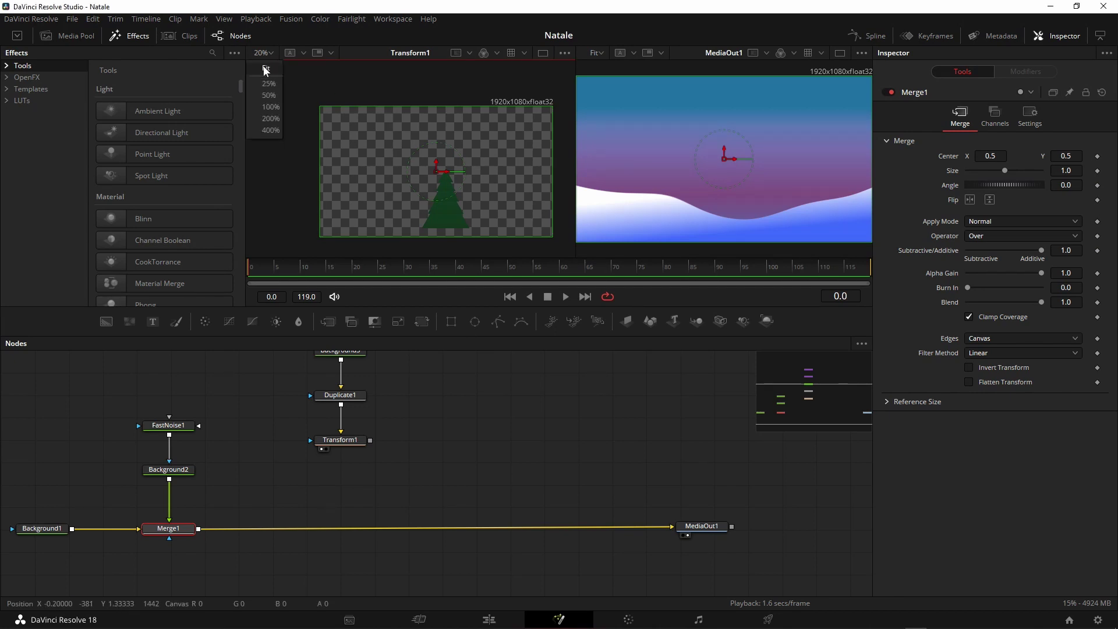
click(266, 68)
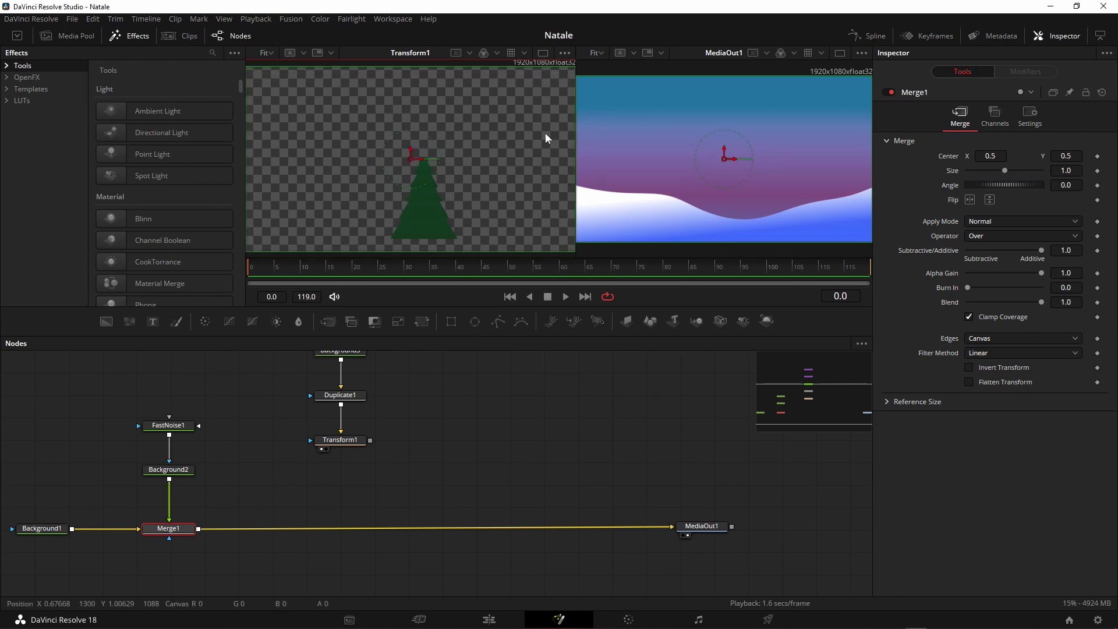
- Move the sNGon1-to-Transform1 chain higher in the graph, leaving Transform1 selected
scroll(480, 407, up, 2)
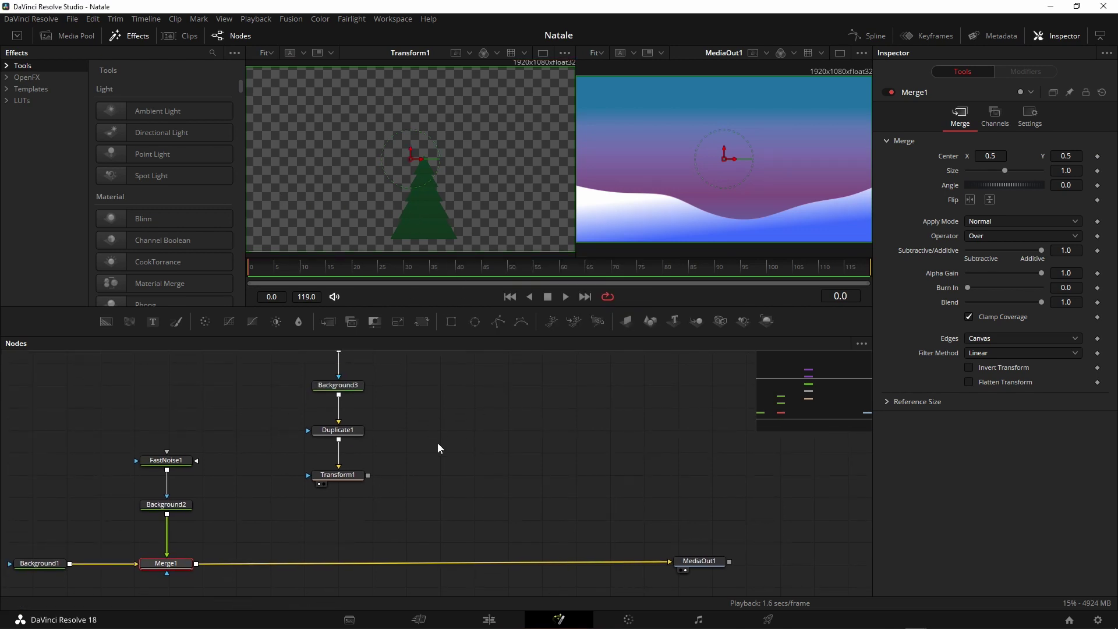
scroll(439, 477, up, 4)
scroll(418, 484, down, 3)
drag(417, 550, 309, 373)
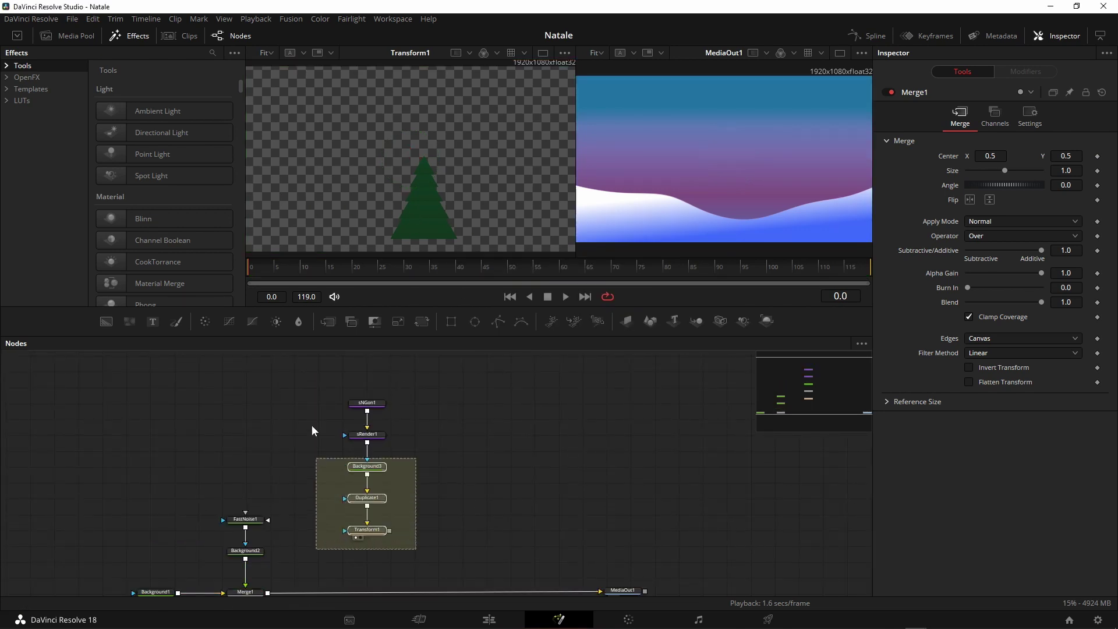
drag(372, 535, 368, 488)
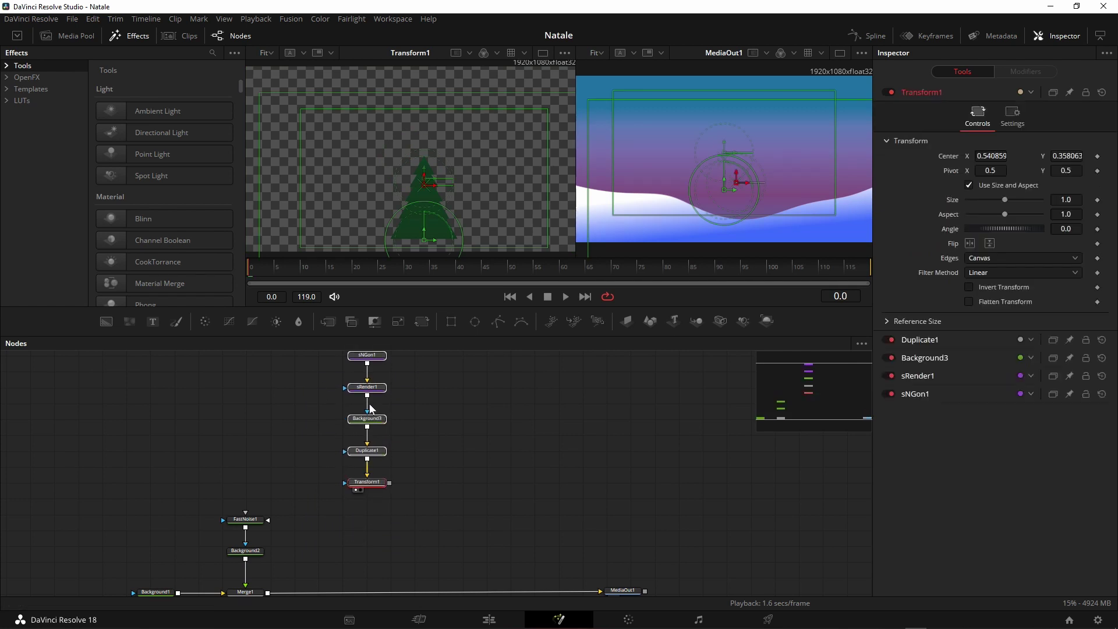
click(368, 485)
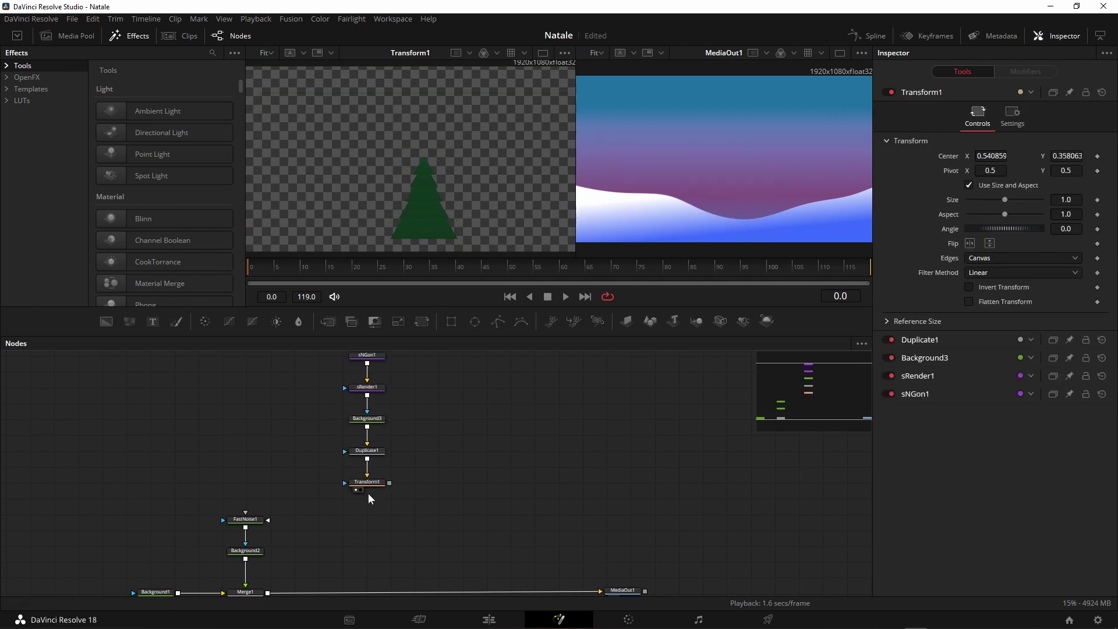
- Add a Duplicate2 node after Transform1 from the tool search
key(shift+space)
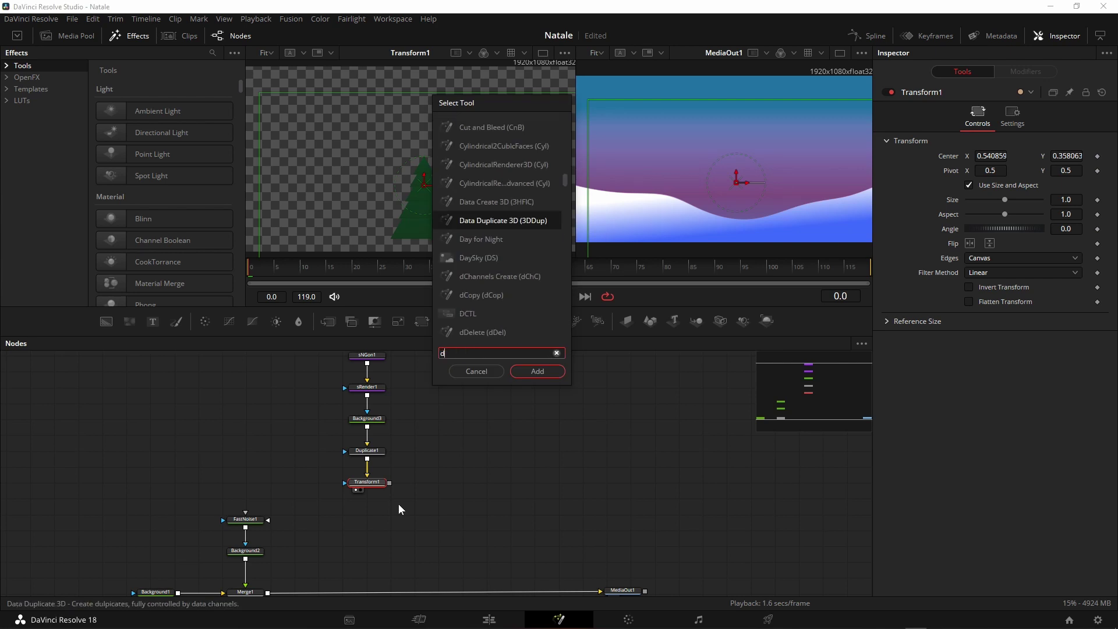
text(dupl)
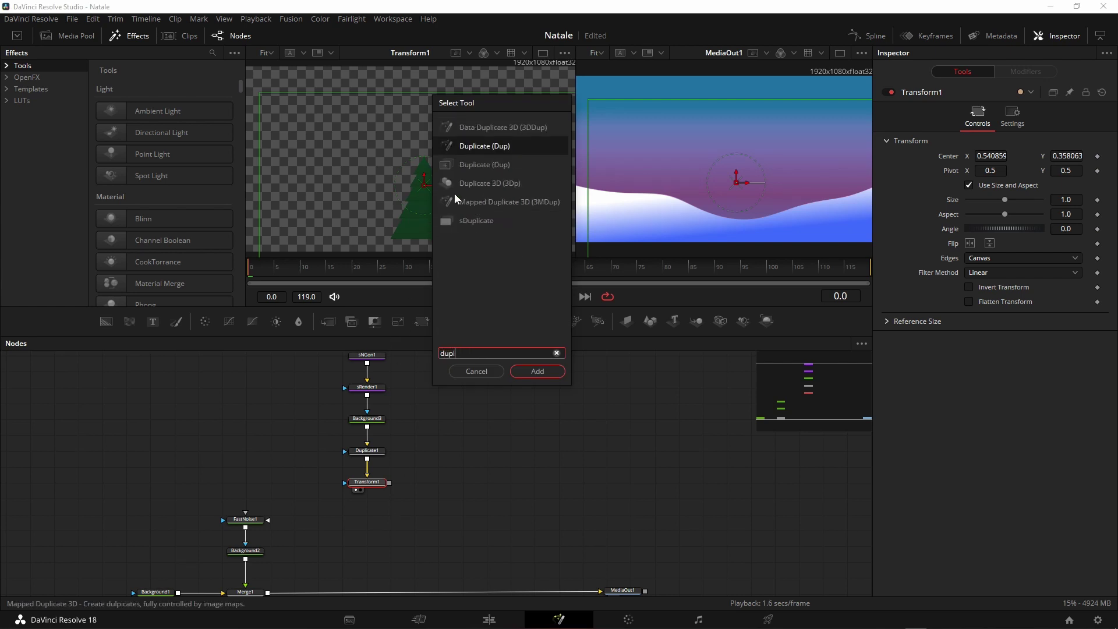
text(icate)
click(471, 165)
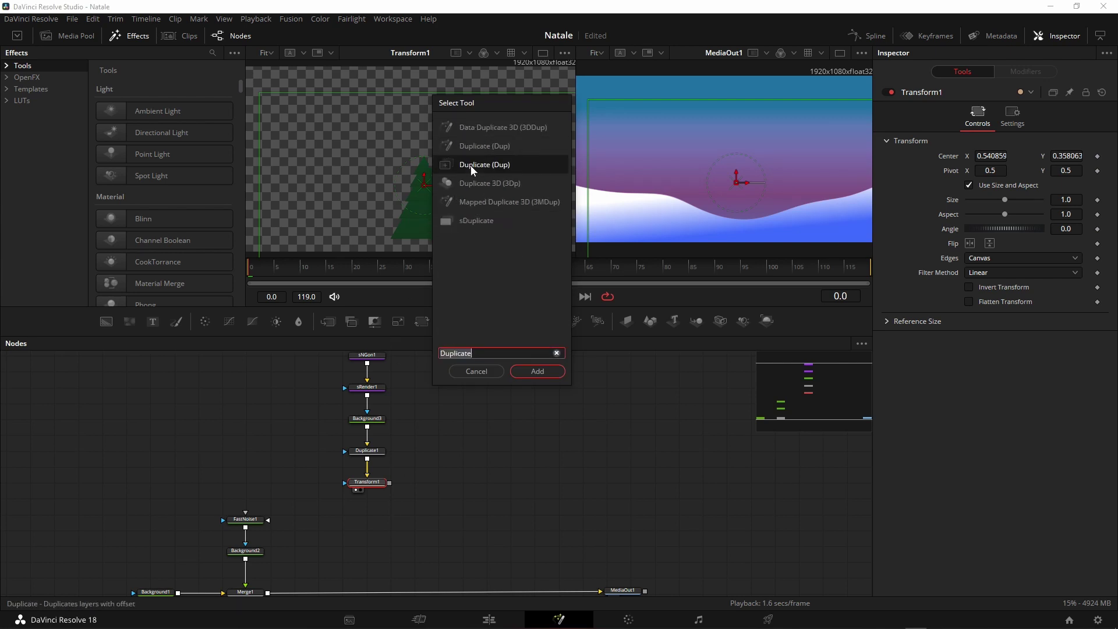
click(536, 371)
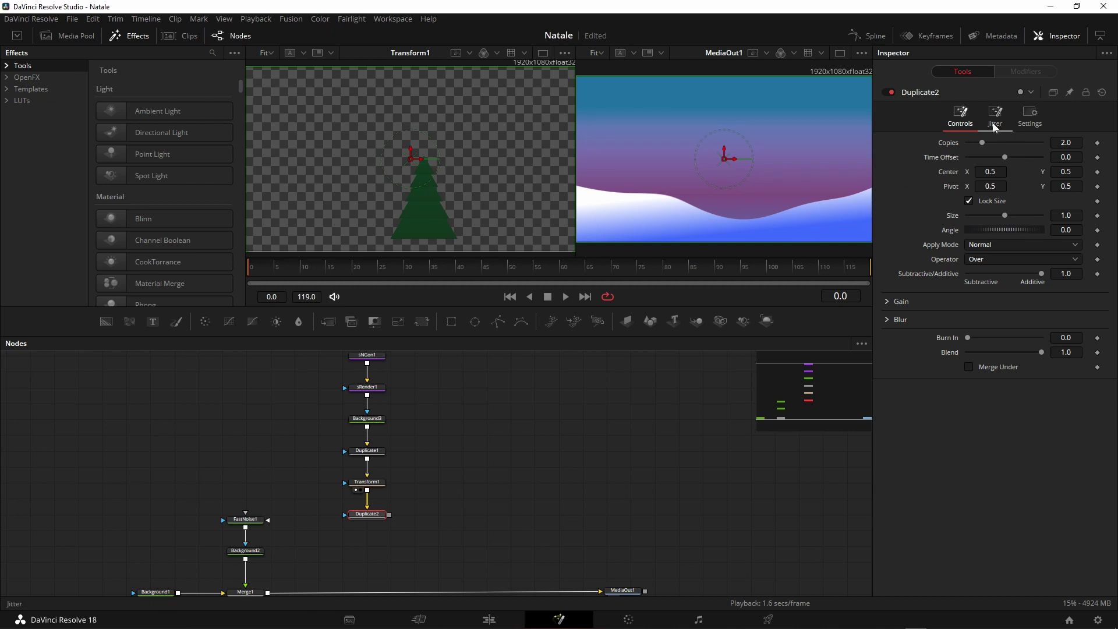
- Set Duplicate2 to 100 copies with a Time Offset of 1
double_click(1073, 141)
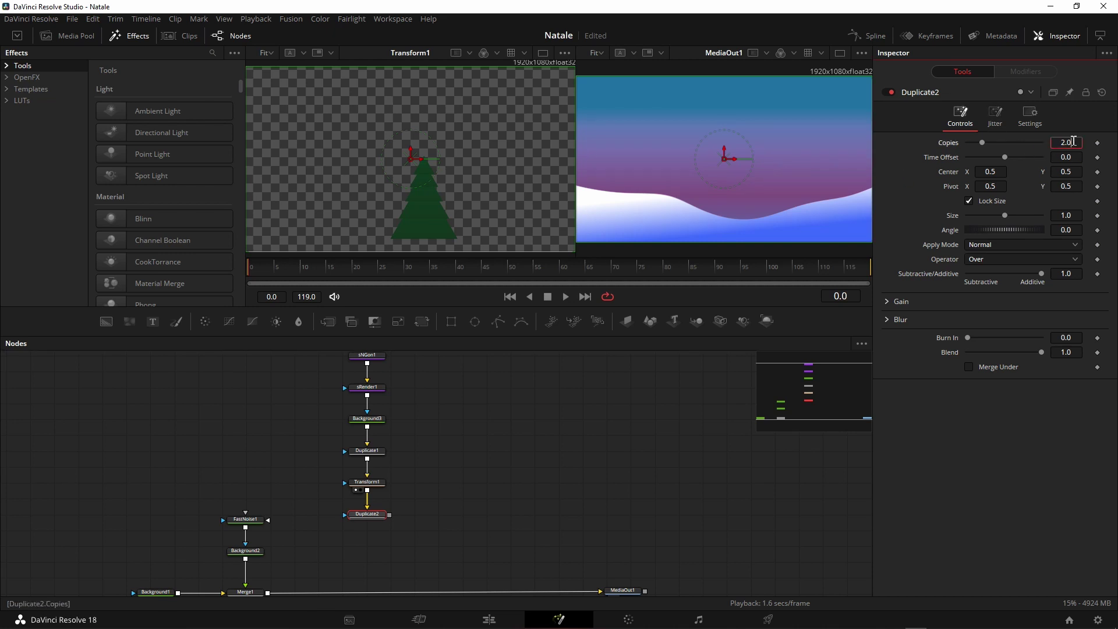
text(100)
key(Tab)
text(1)
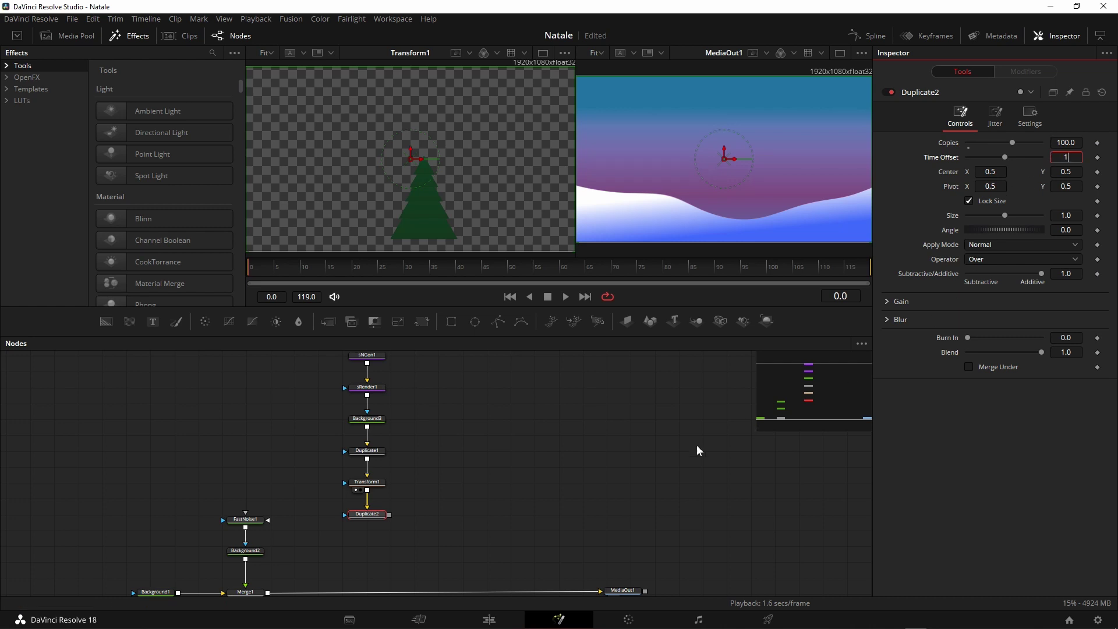
click(366, 515)
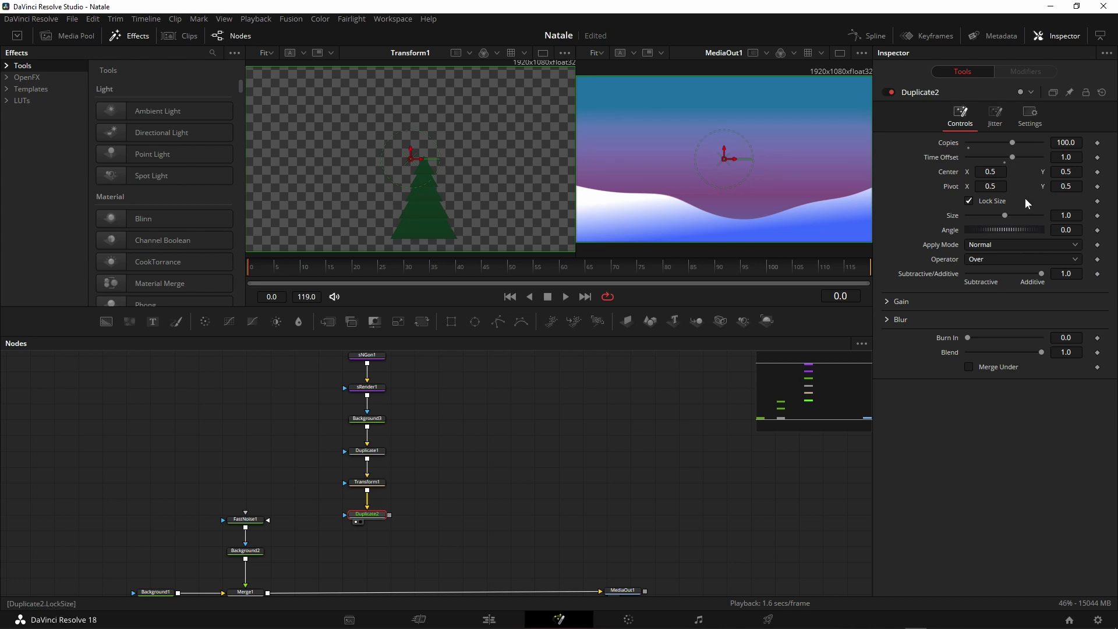
- In Duplicate2's Jitter tab, set Center X to 2.063 and Size to 0.382, viewing Duplicate2
click(995, 119)
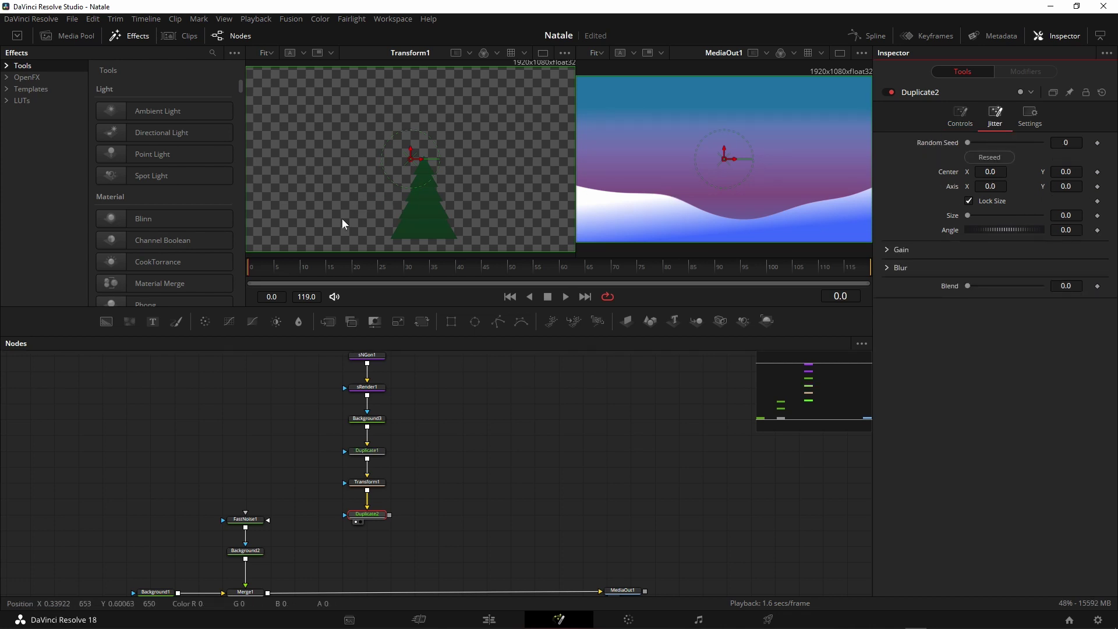
key(1)
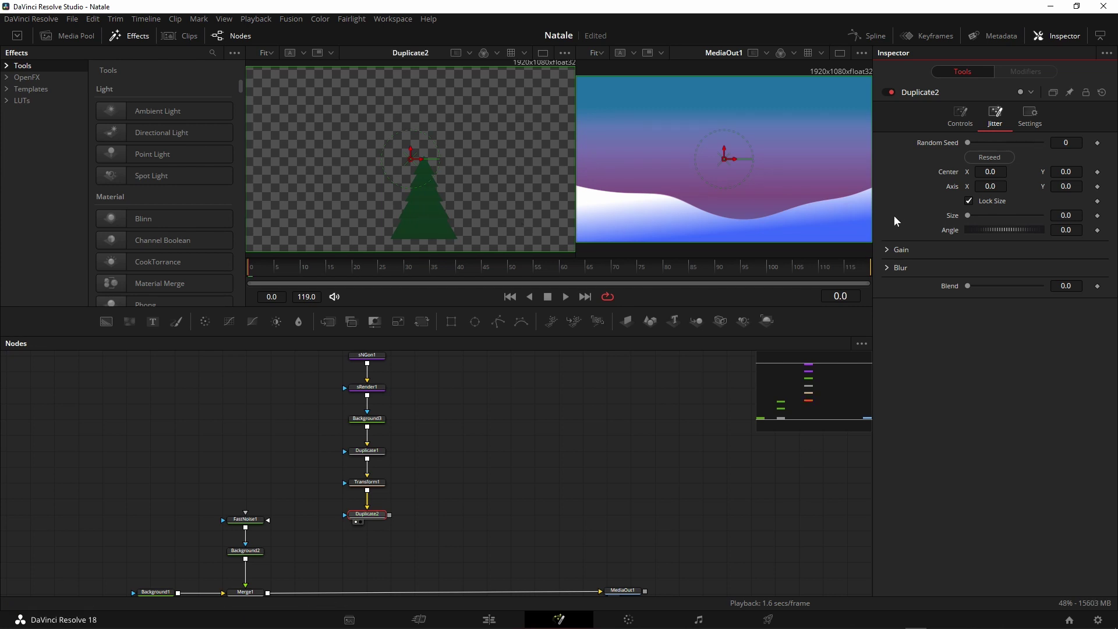
click(1002, 171)
text(2.0)
text(63)
key(Tab)
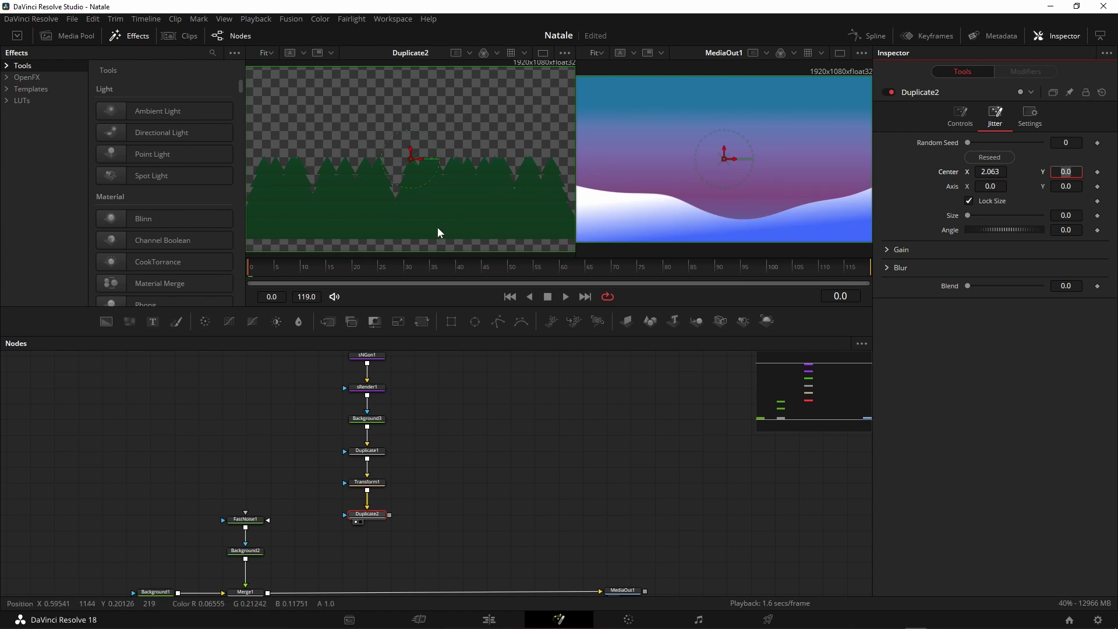
click(1066, 216)
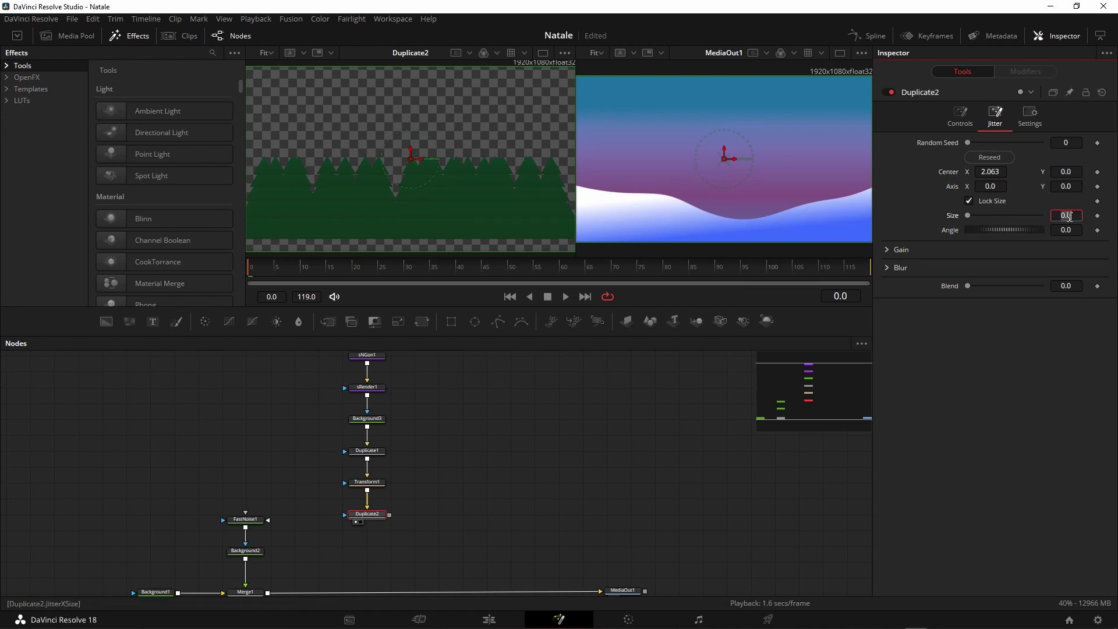
text(0)
text(.352)
key(Tab)
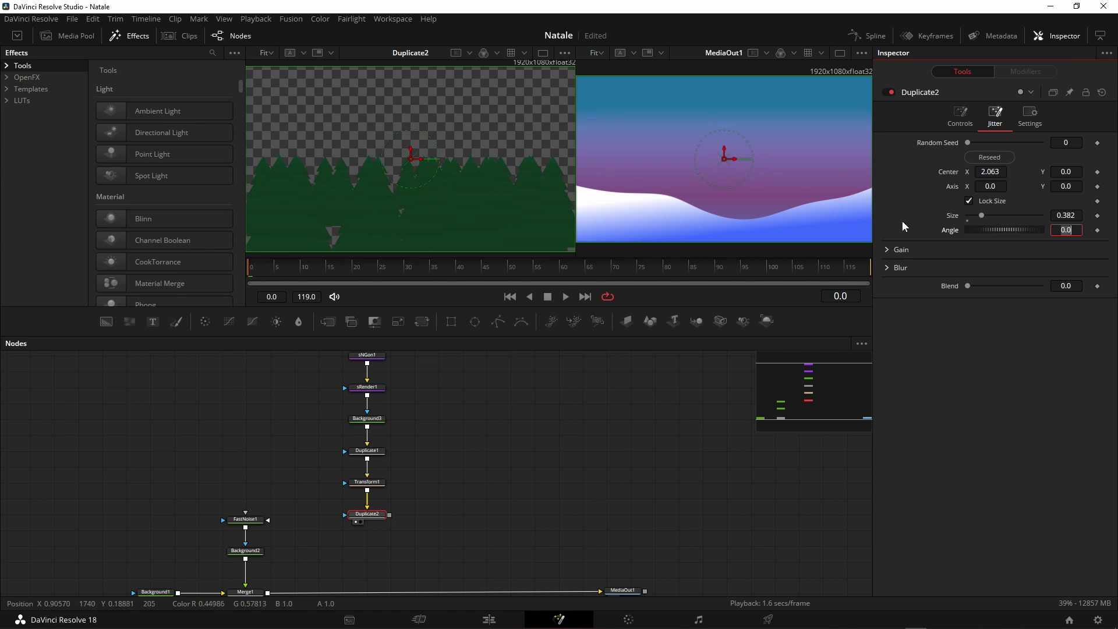
click(888, 249)
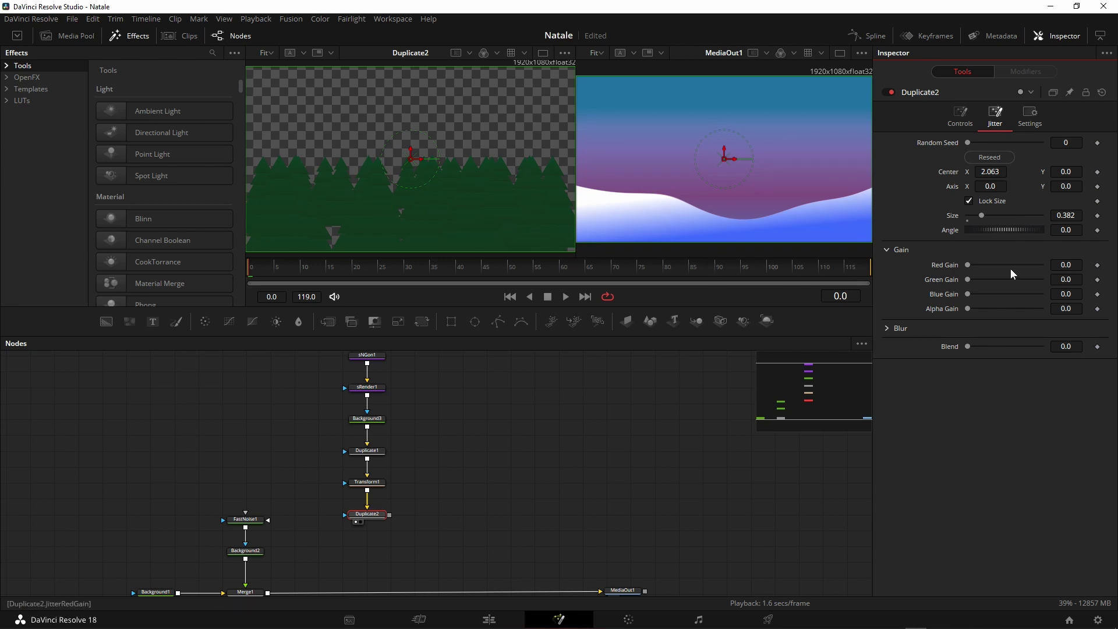
- Set Duplicate2's jitter gains to Red 1.0, Green 0.433 and Blue 0.709
click(1075, 265)
text(1)
key(Tab)
text(0)
text(.438)
key(Tab)
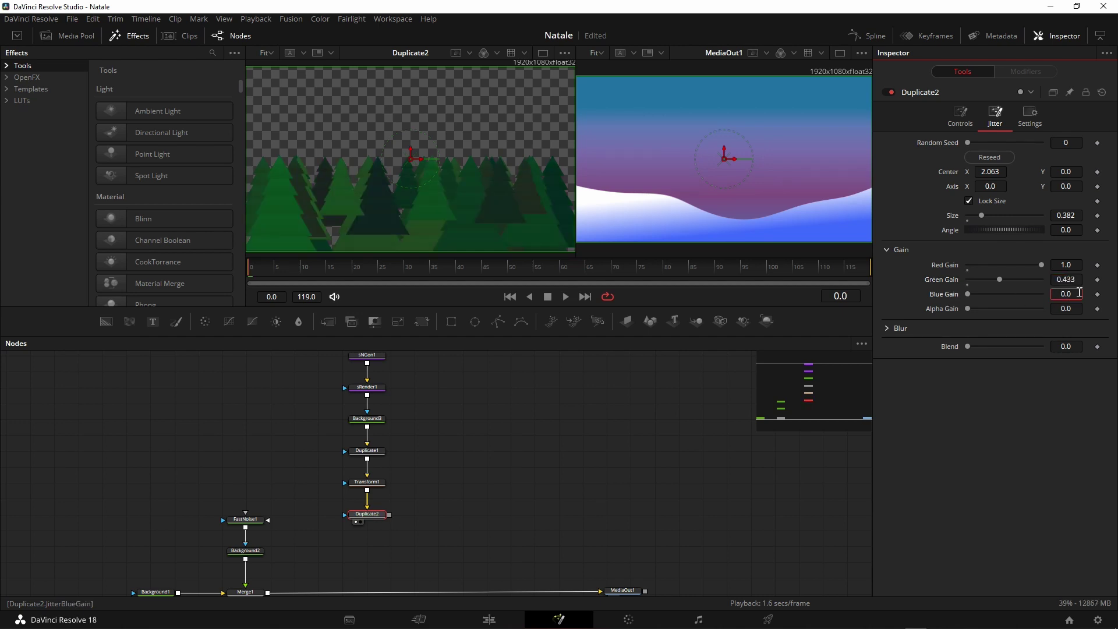
double_click(1079, 292)
text(0.)
text(709)
key(Tab)
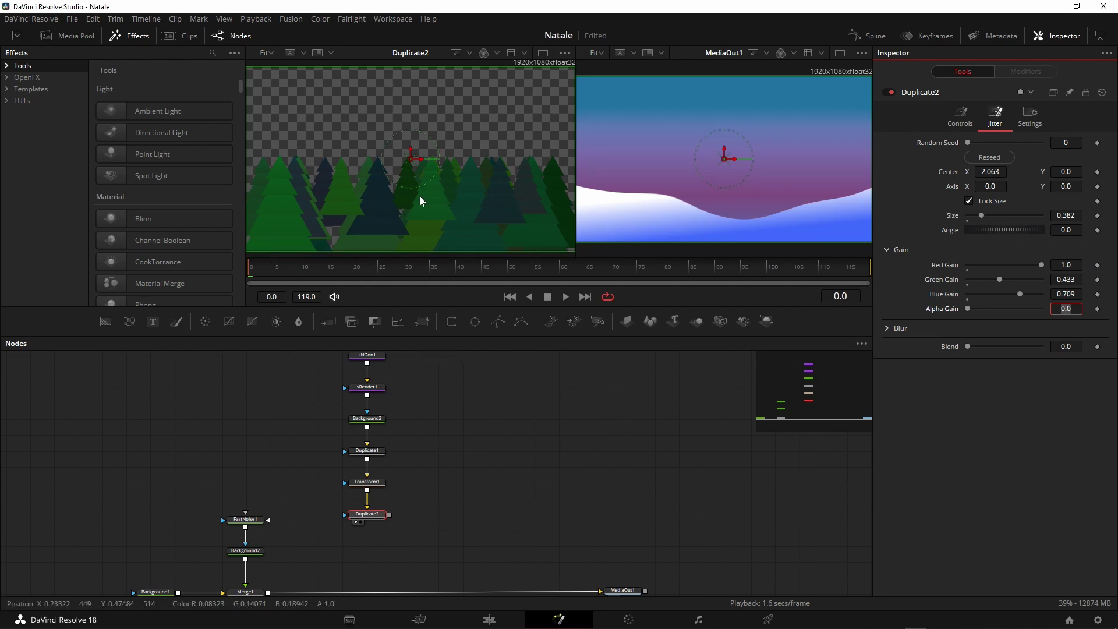
scroll(518, 428, down, 3)
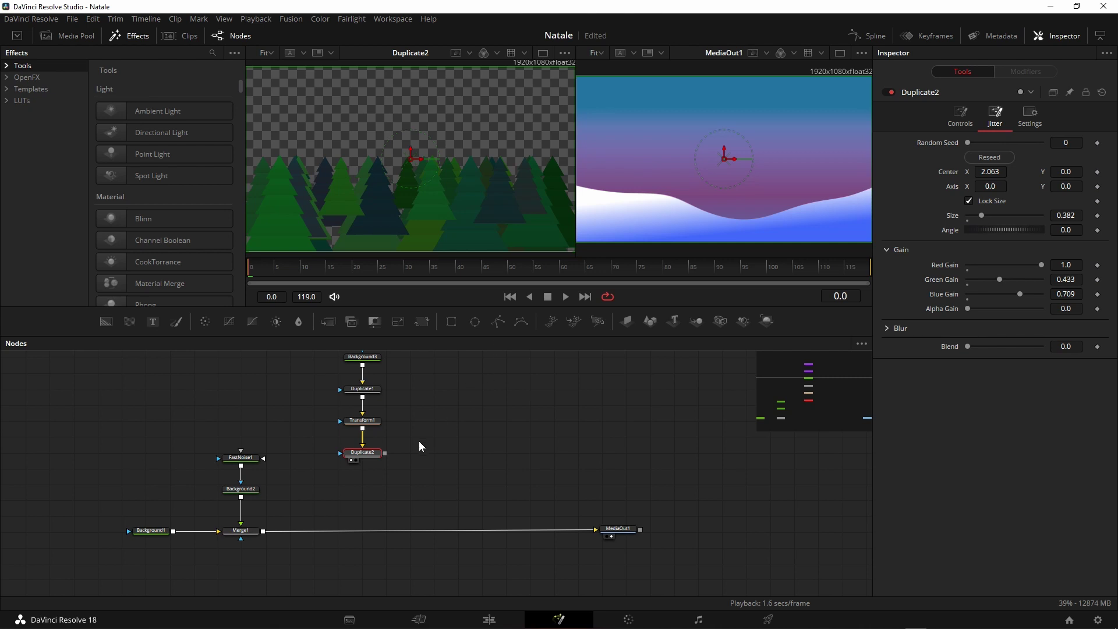
- Add a Transform2 node after Duplicate2 and set its Center Y to 0.351
click(421, 320)
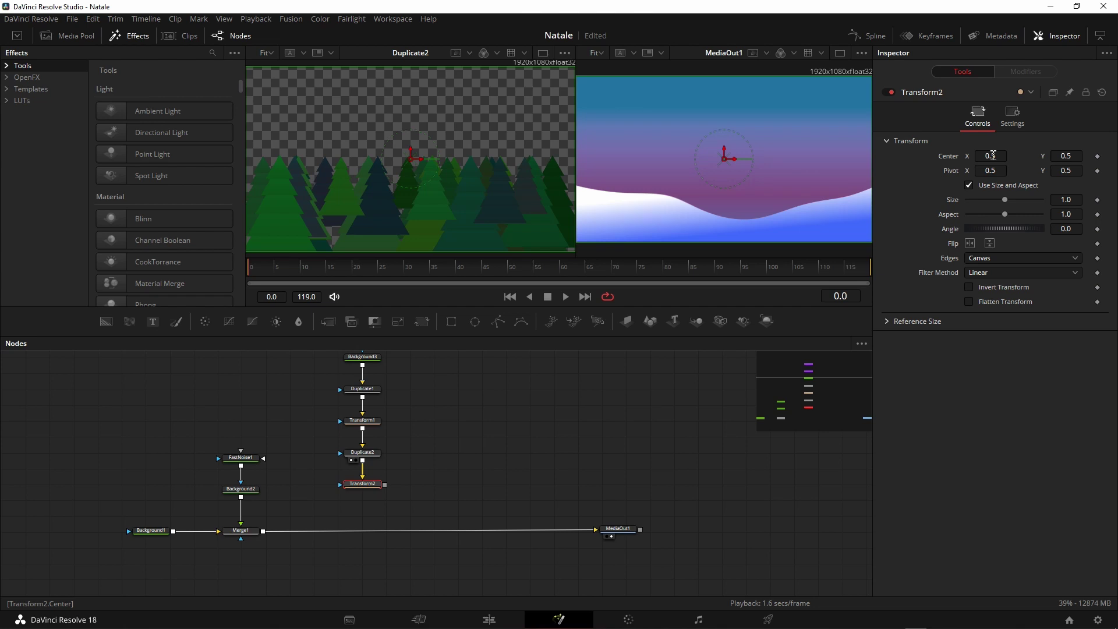
click(1075, 155)
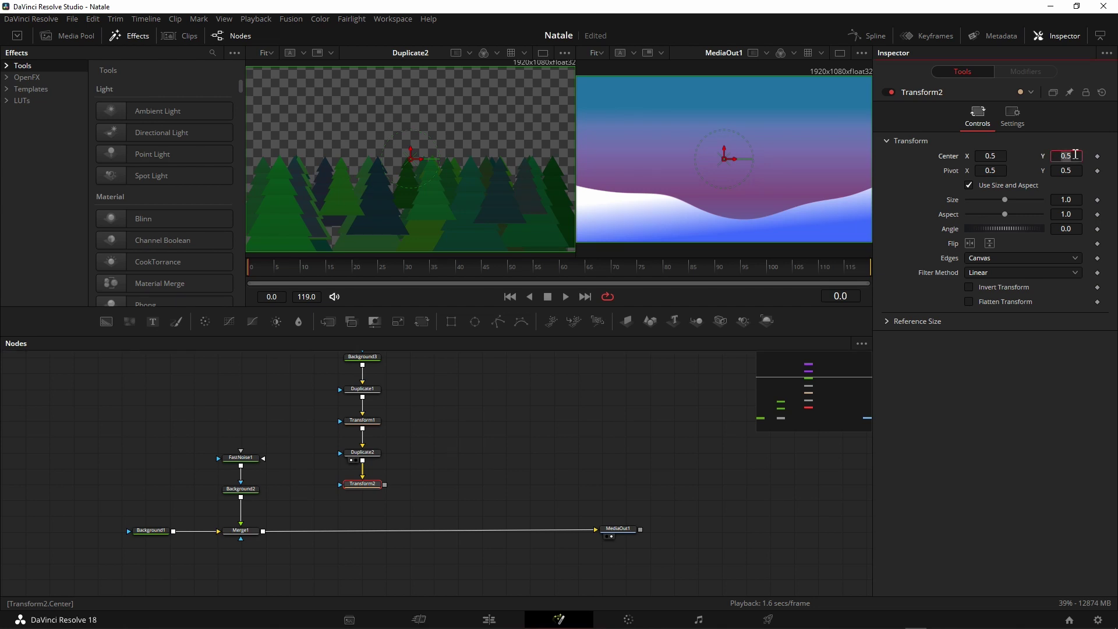
key(BackSpace)
text(351)
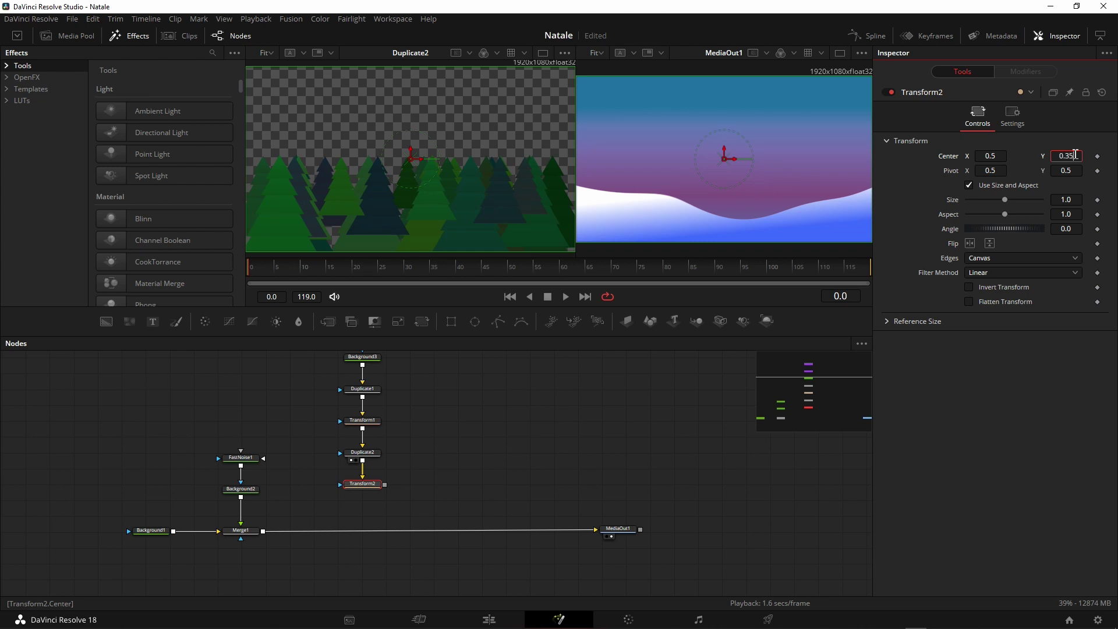
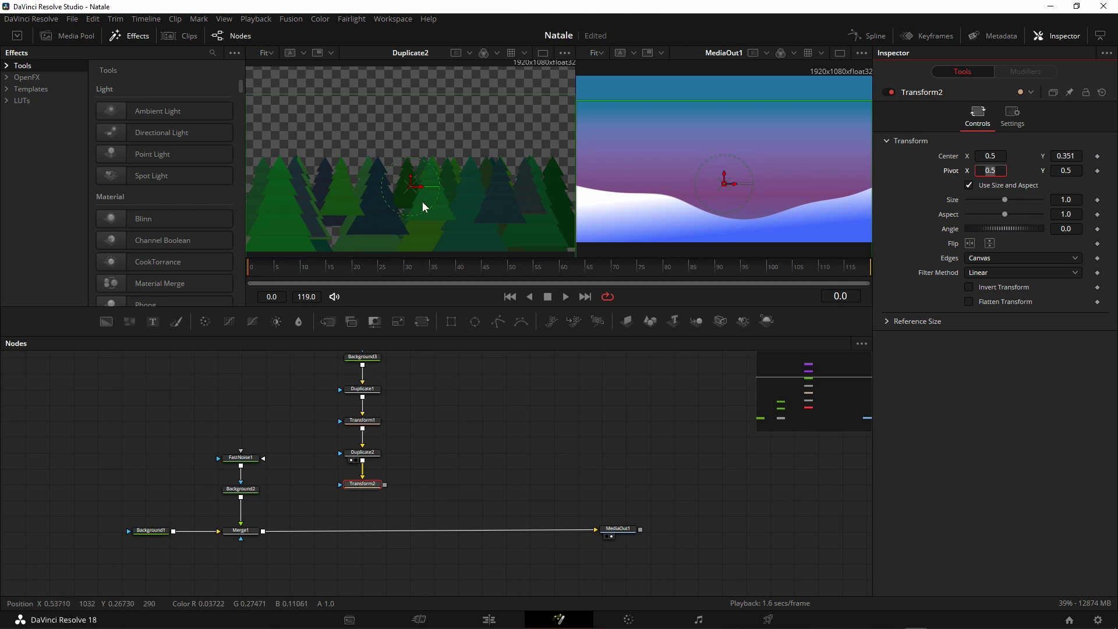
- Set Transform2's Size to 1.26 to enlarge the duplicated pine-tree layer
click(1066, 199)
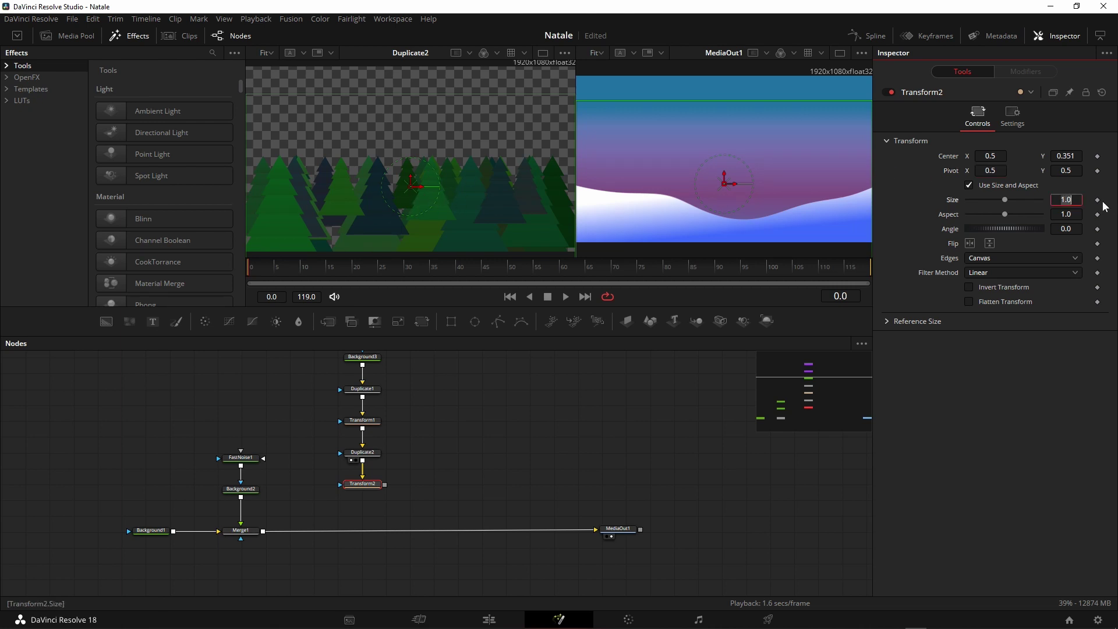
text(1)
text(.26)
key(Tab)
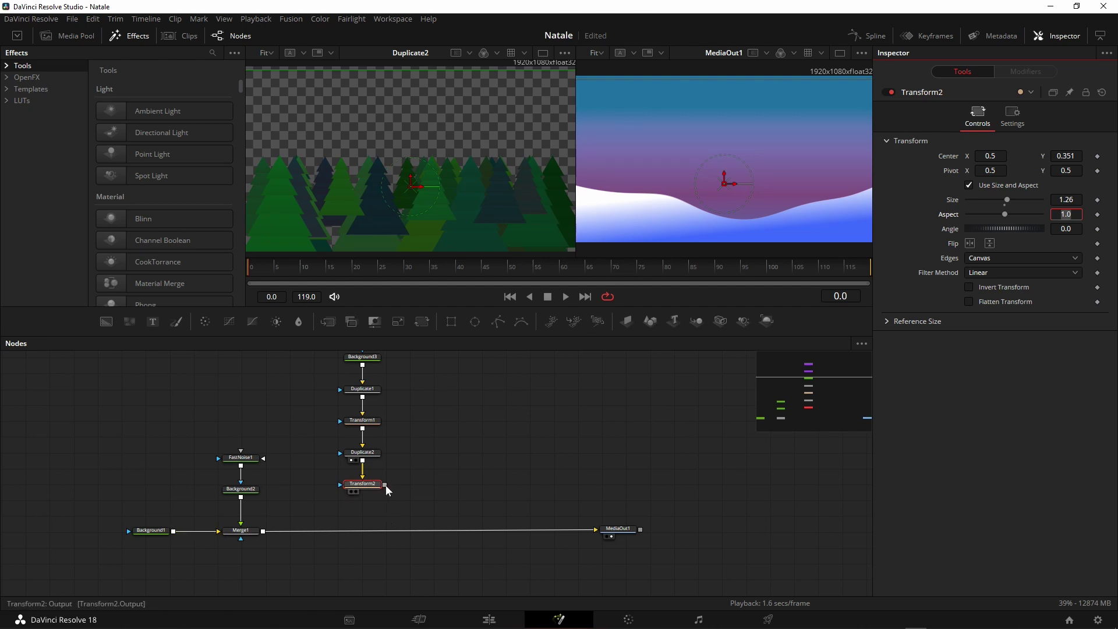
- Drop Transform2 onto the Merge1→MediaOut1 link to create Merge2, then widen the right viewer
drag(384, 485, 261, 531)
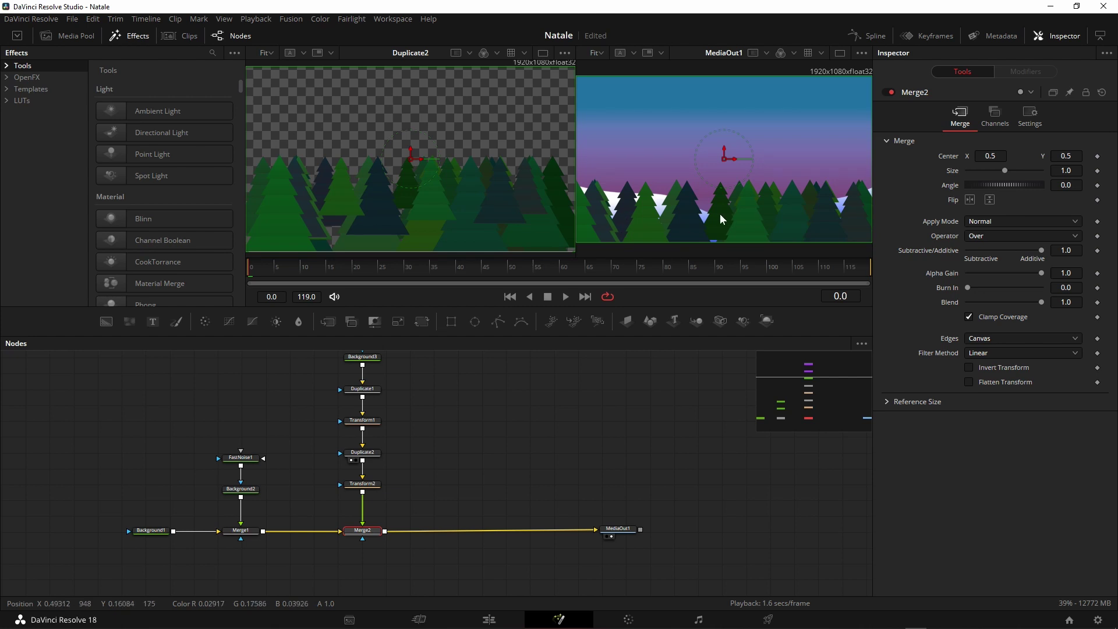
drag(576, 184, 546, 185)
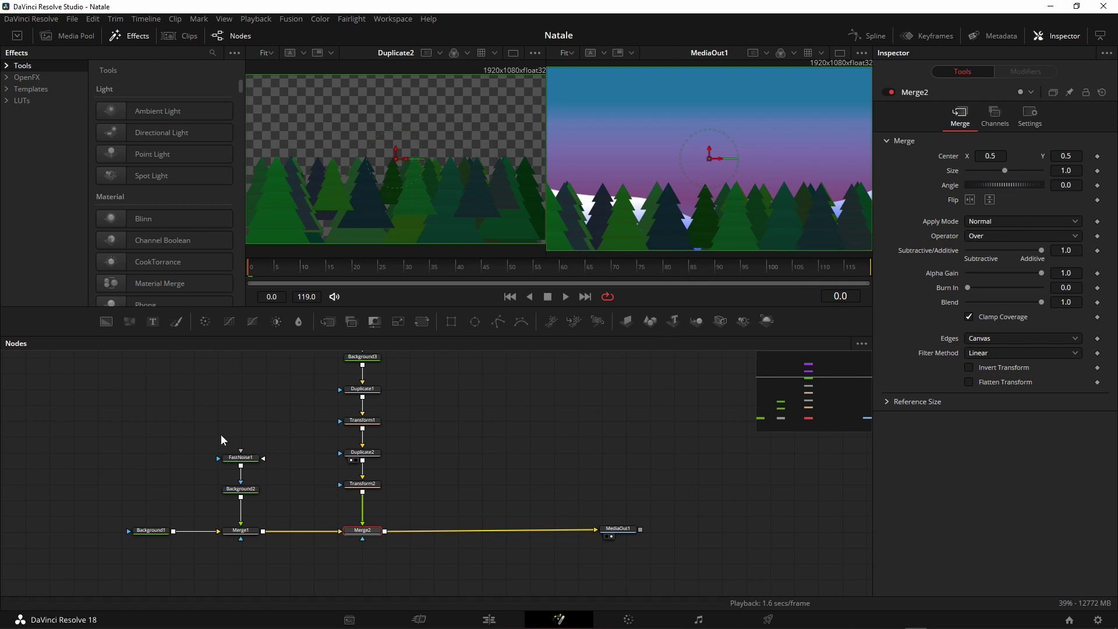
- Copy FastNoise1, Background2 and Merge1, and insert the pasted Merge1_1 between Merge2 and MediaOut1
drag(207, 428, 247, 496)
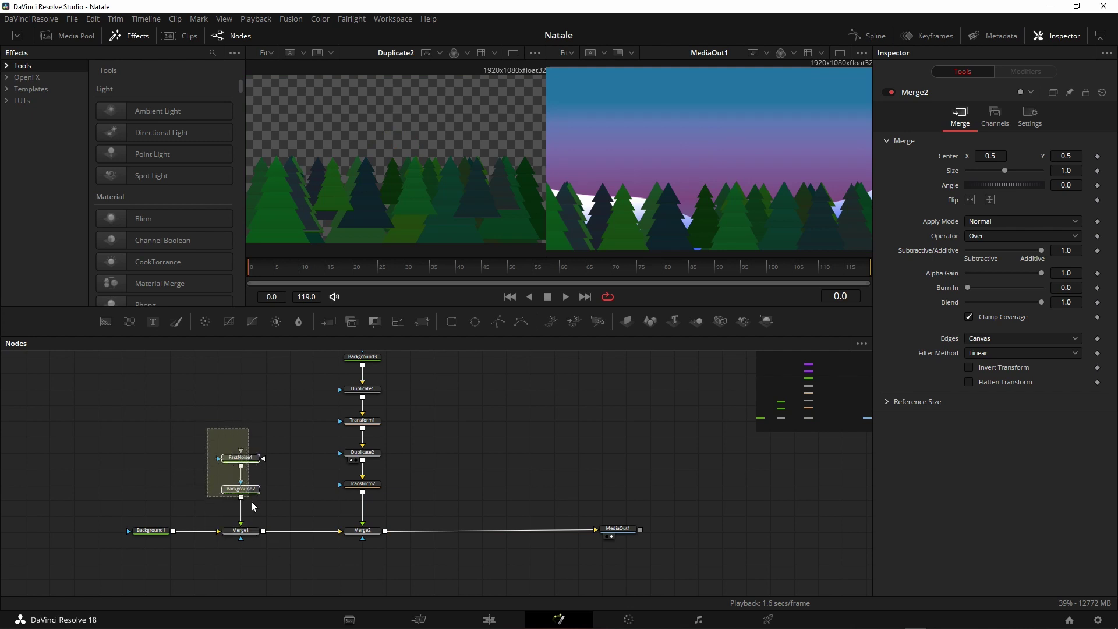
drag(247, 496, 290, 552)
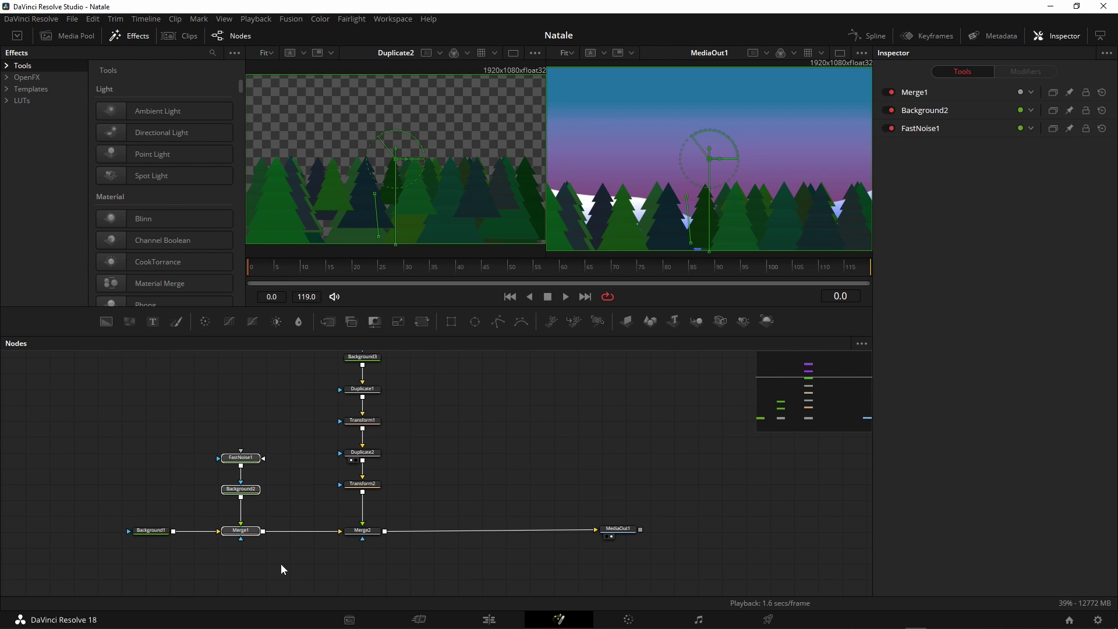
click(467, 442)
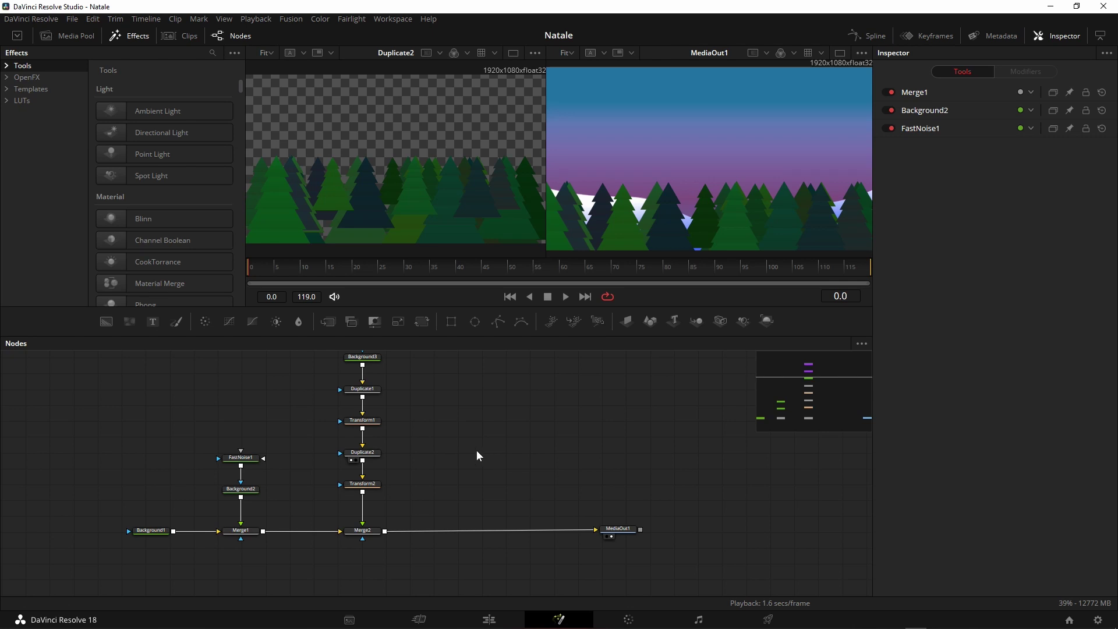
key(ctrl+v)
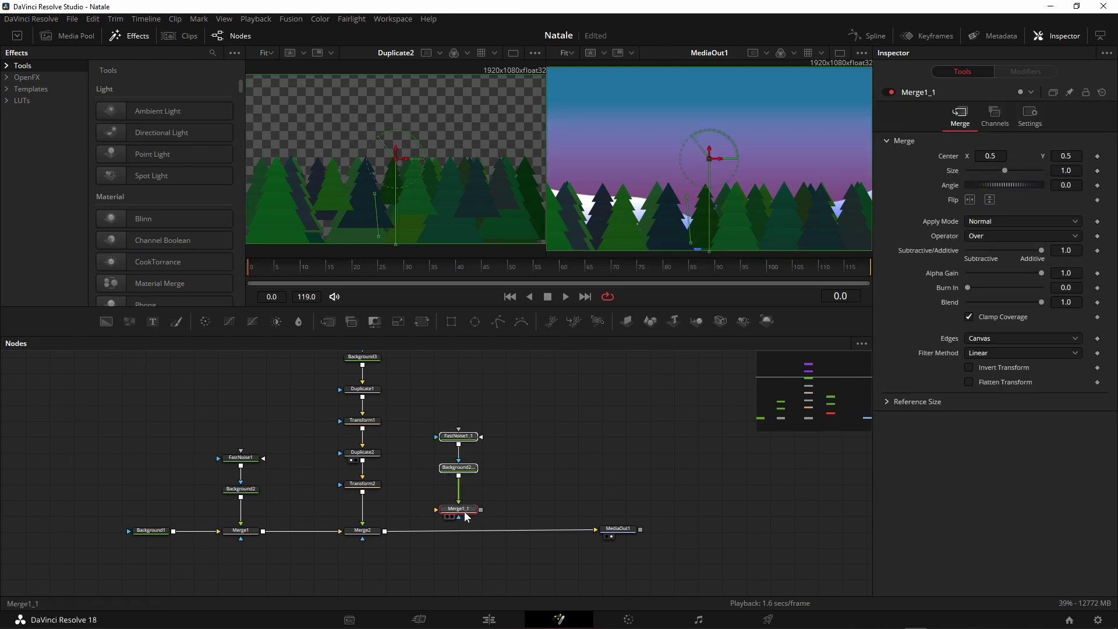
drag(466, 516, 455, 525)
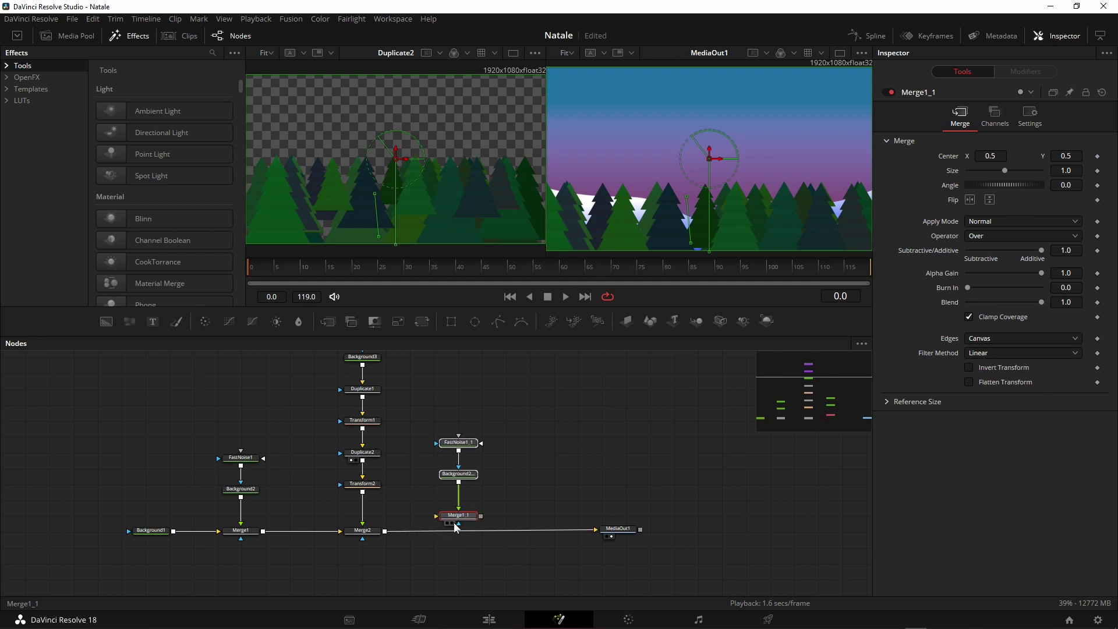
drag(456, 527, 455, 532)
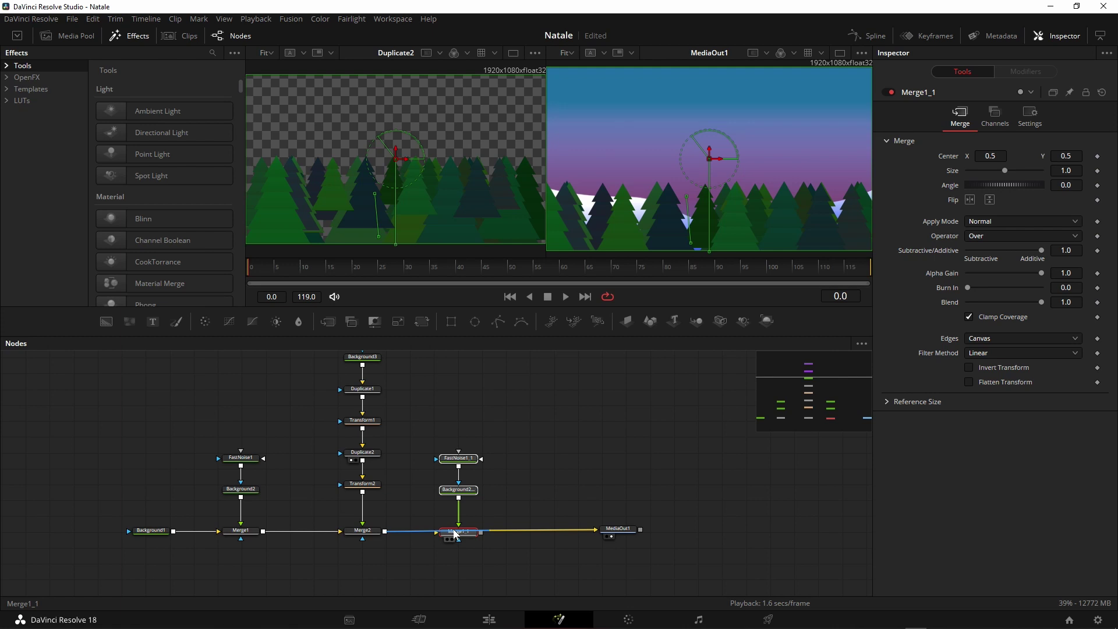
drag(455, 533, 456, 534)
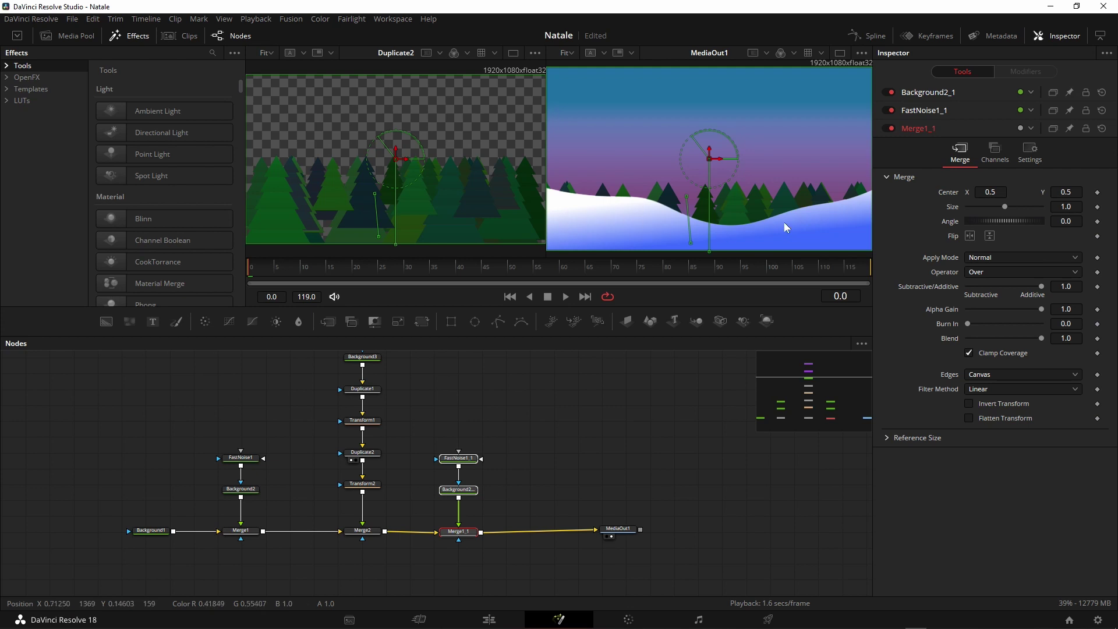
- Show FastNoise1_1's hill mask alone in the right viewer, then select Background2_1
click(469, 459)
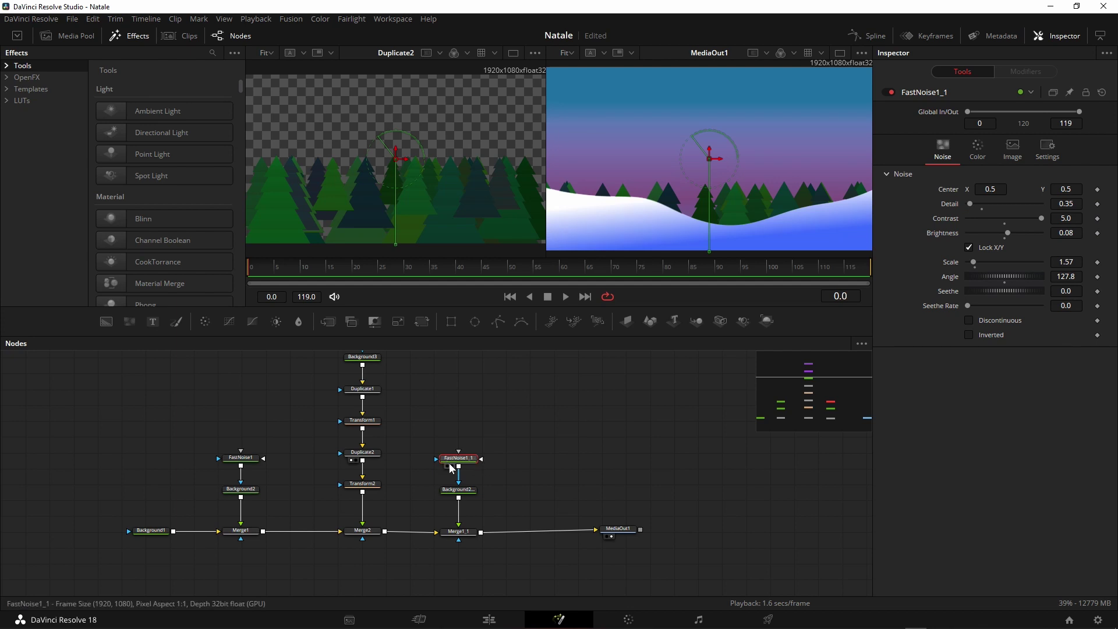
click(452, 467)
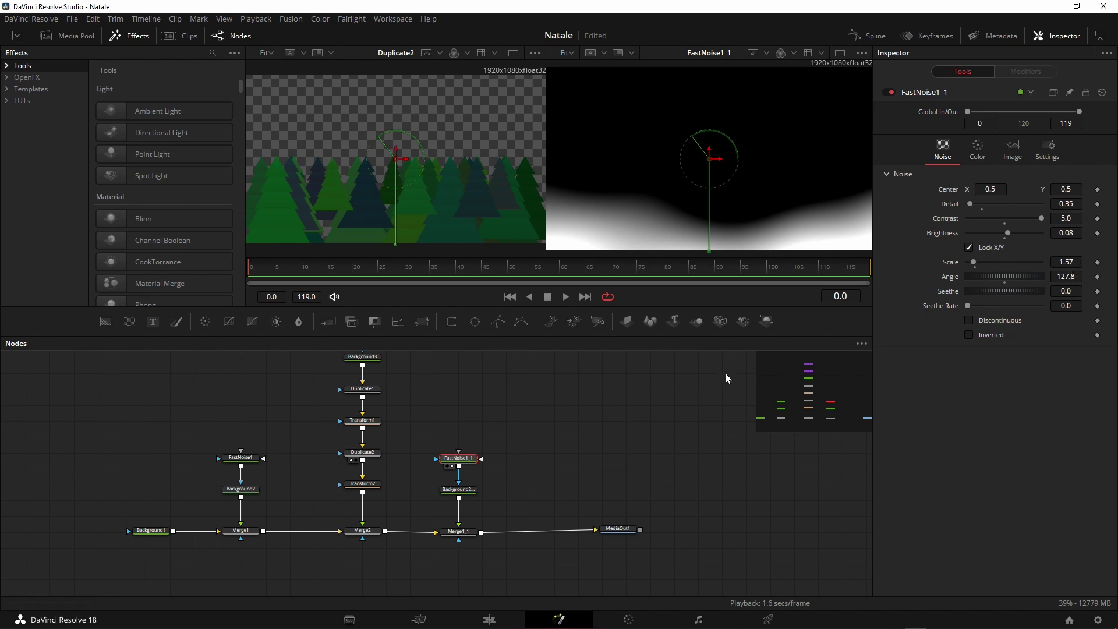
click(464, 490)
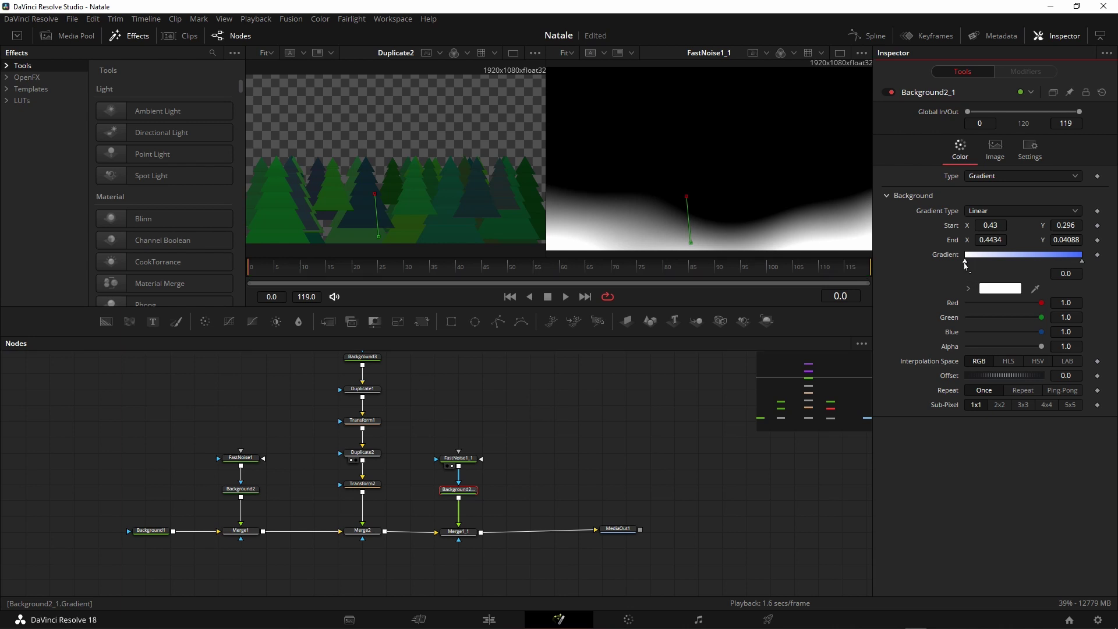
- Set Background2_1's first gradient stop to mint #8cffe8
click(984, 288)
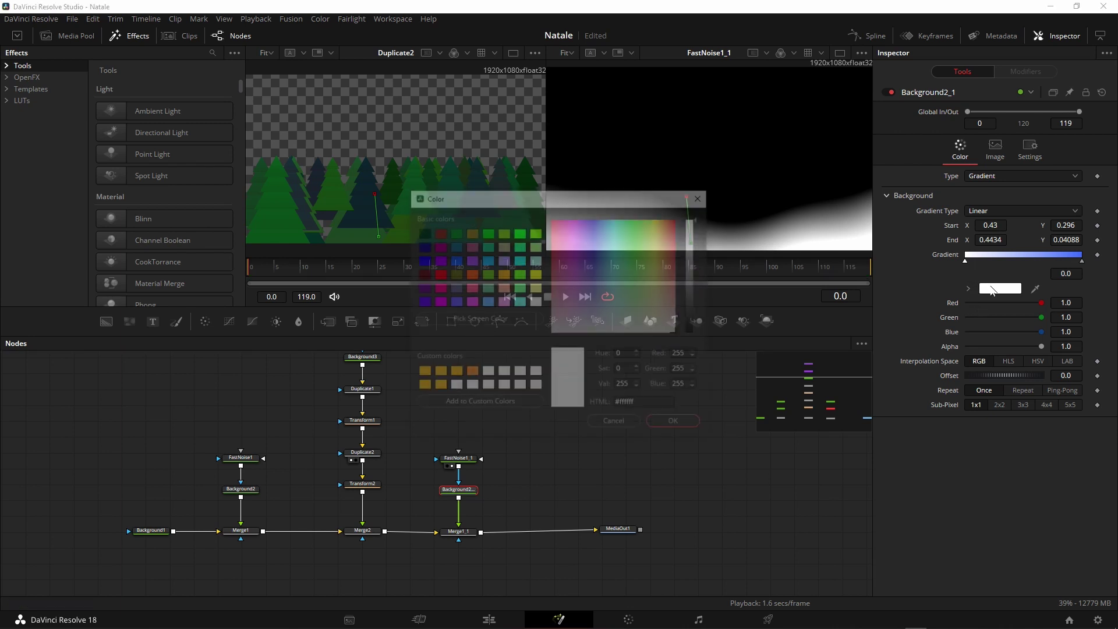
double_click(661, 406)
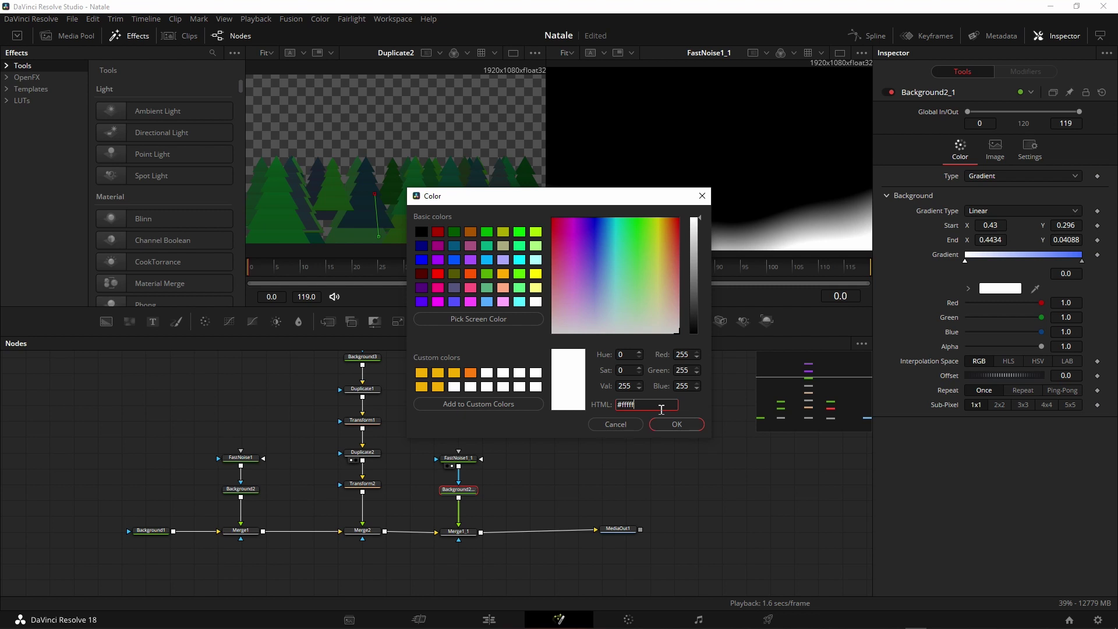
key(BackSpace)
key(BackSpace)
key(BackSpace)
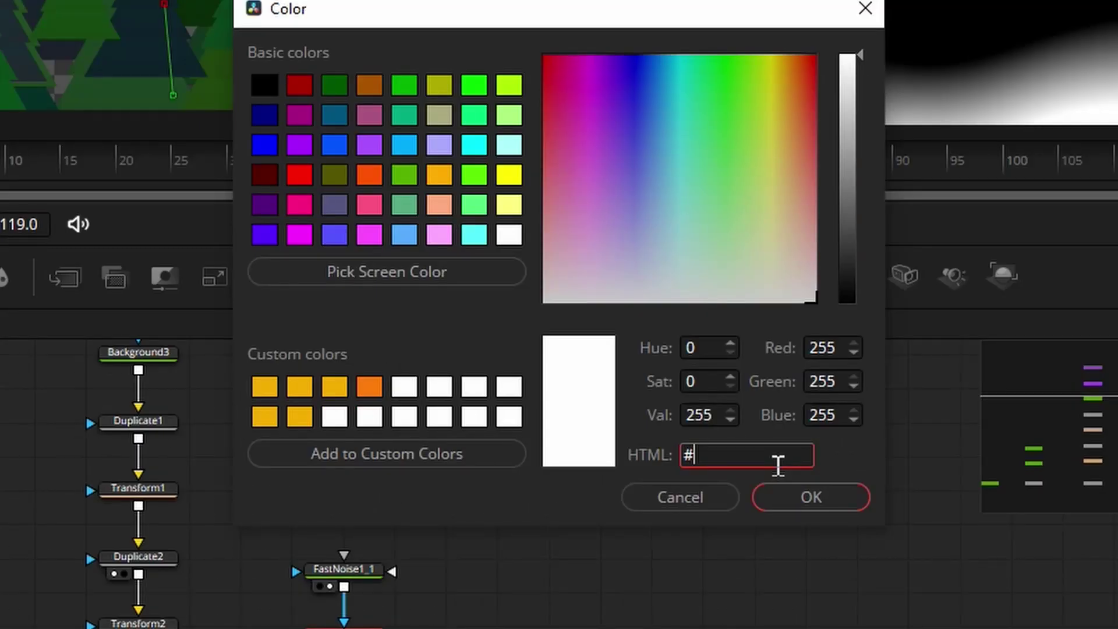
text(8cf)
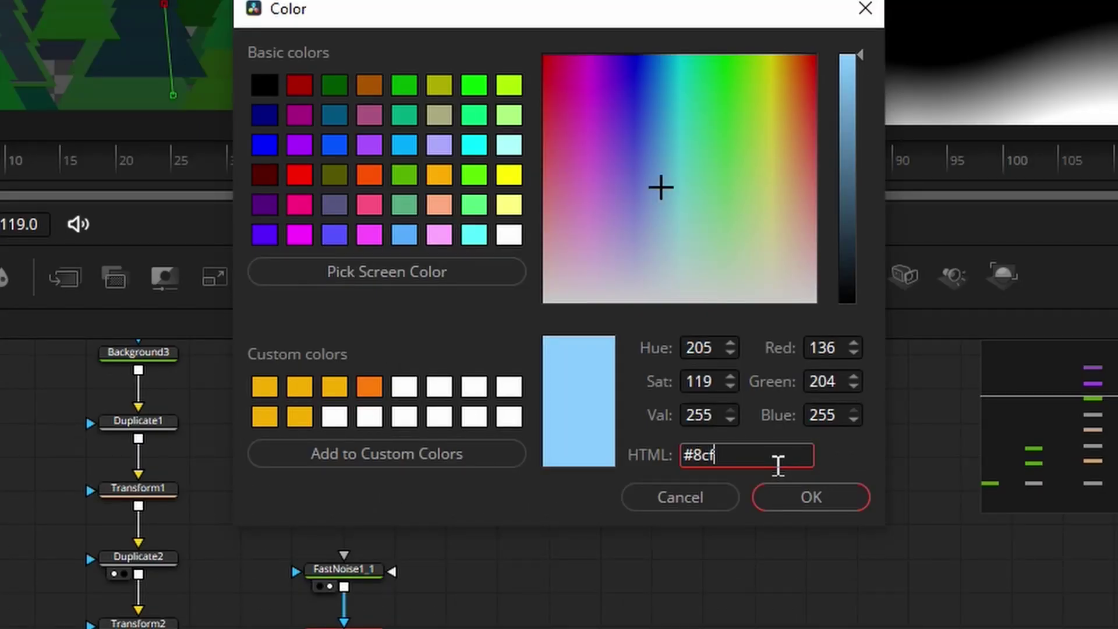
text(fe8)
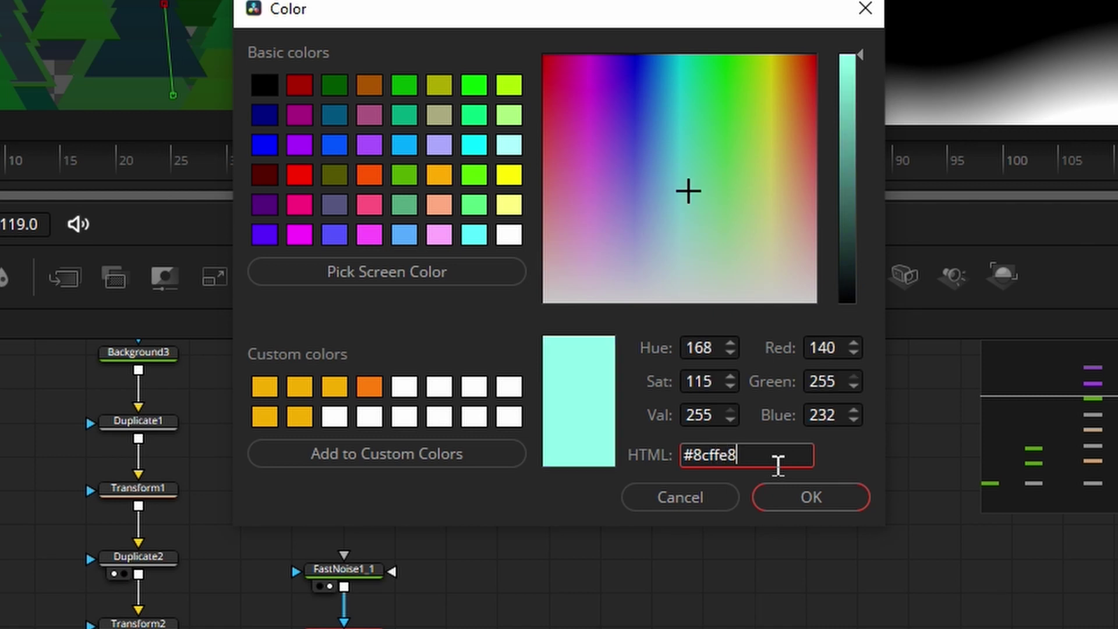
key(Return)
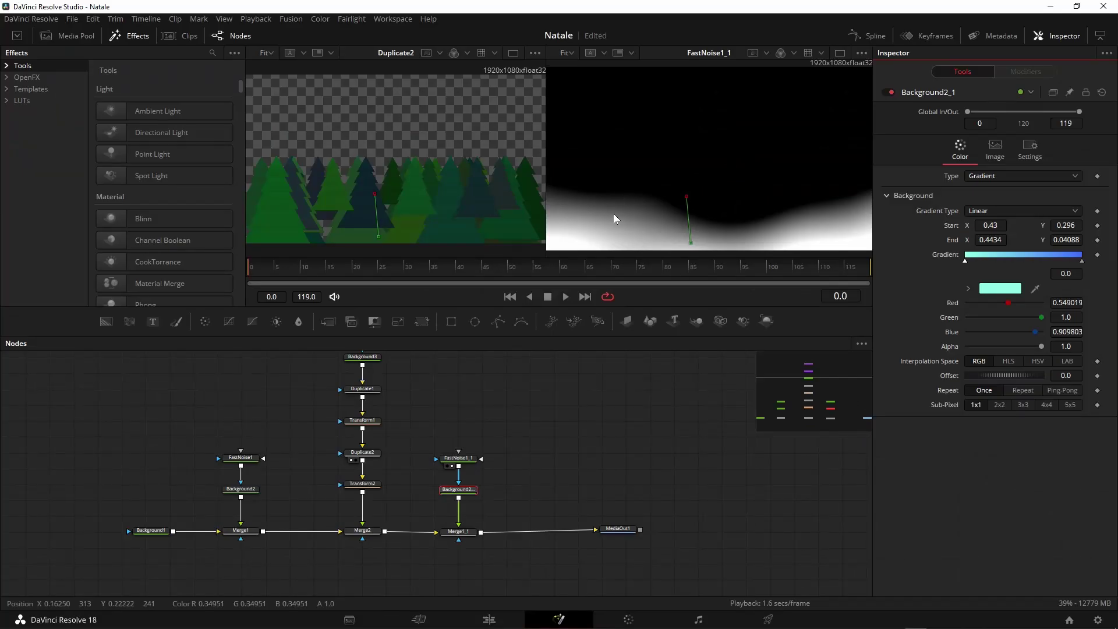
- Make the other gradient stop pure white, save the project, and view Background2_1 in viewer 1
click(1083, 264)
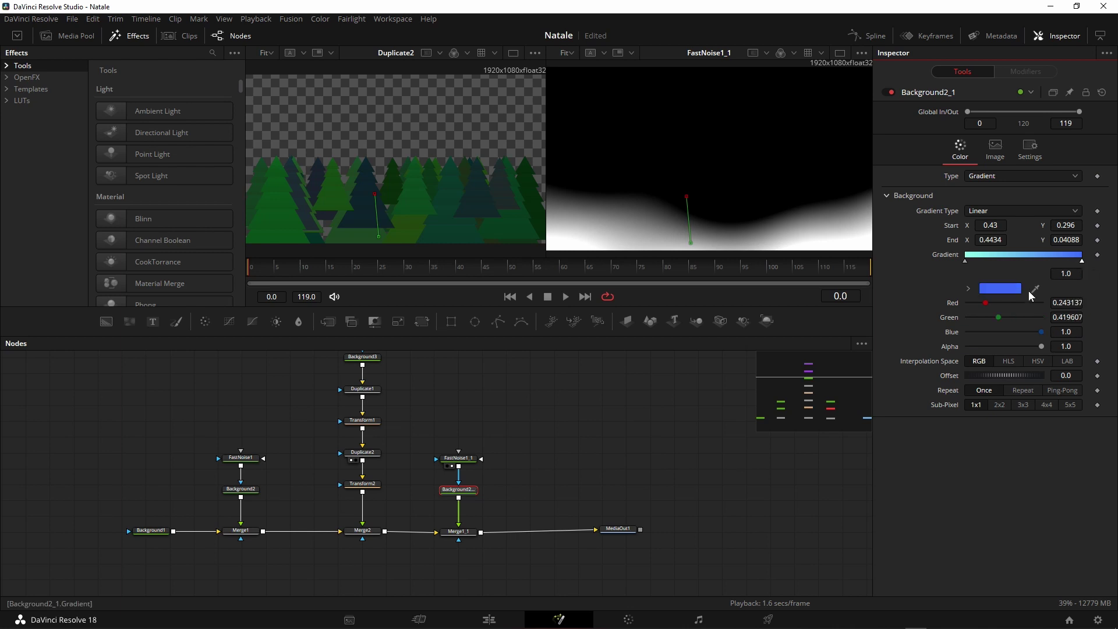
click(994, 290)
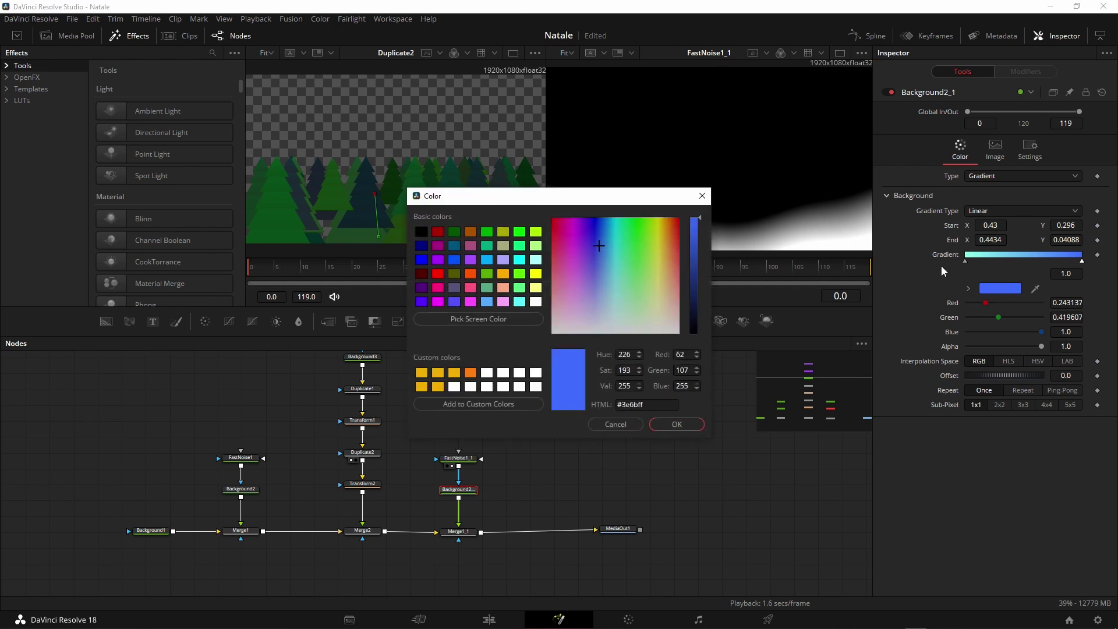
drag(669, 332, 679, 334)
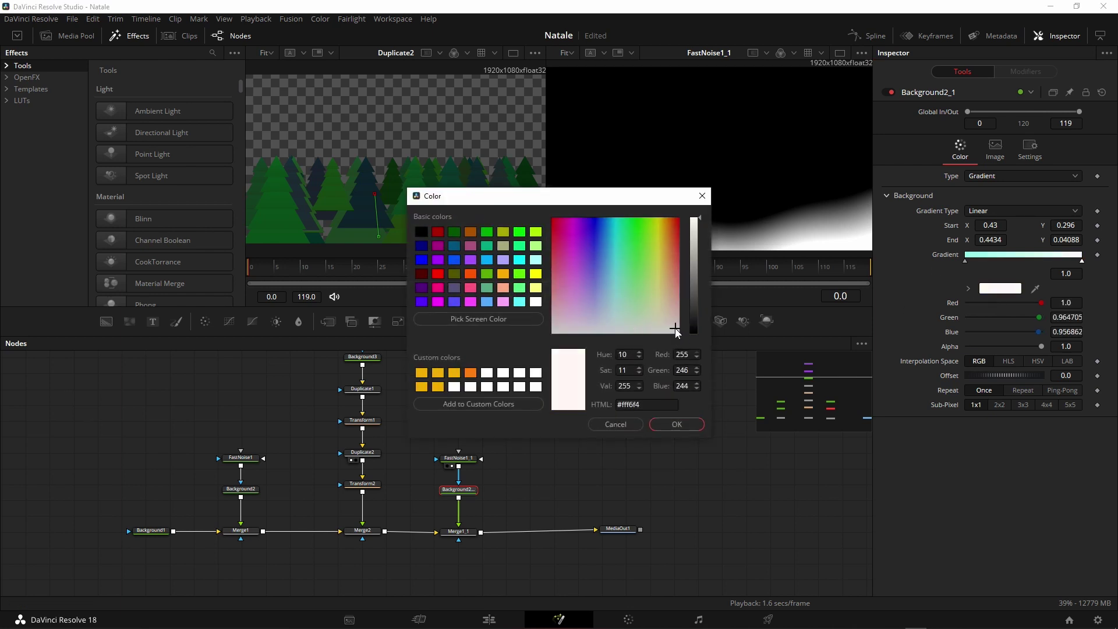
click(673, 424)
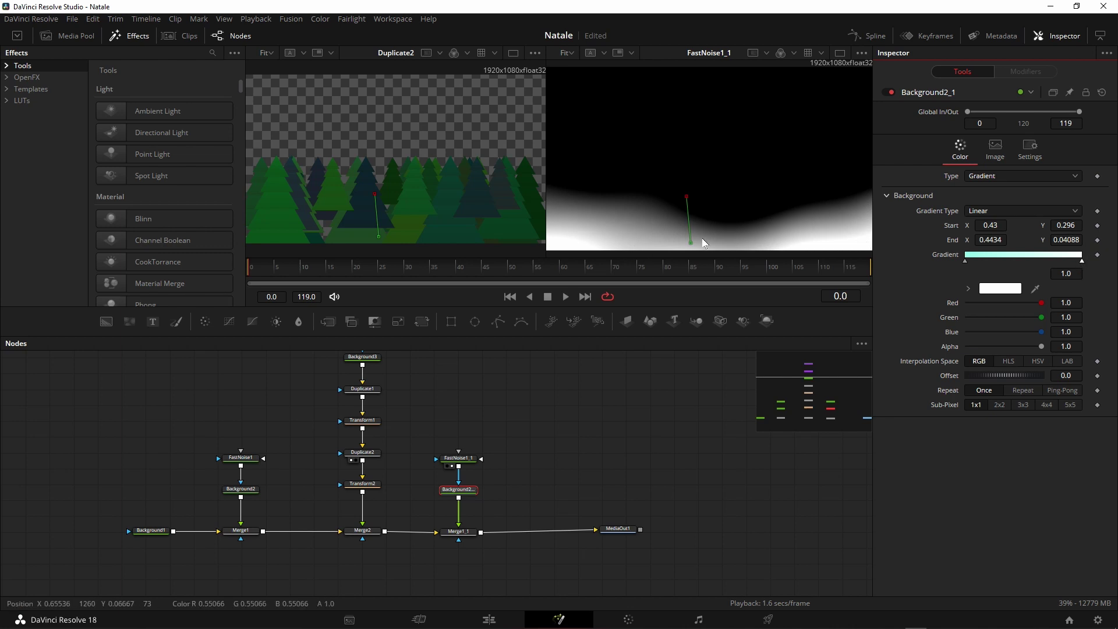
key(ctrl+s)
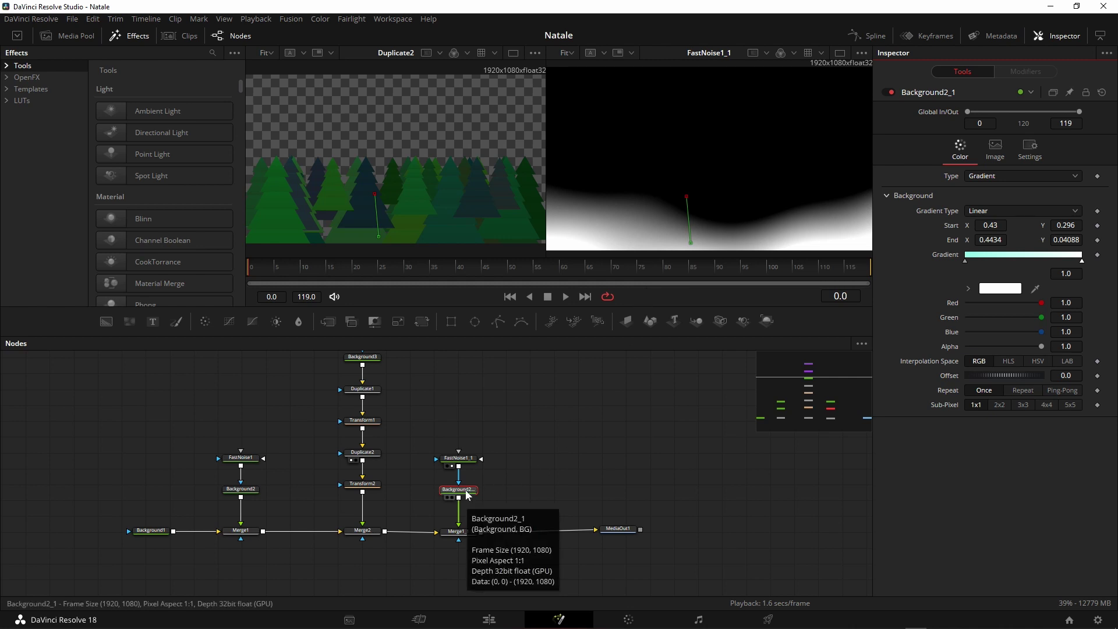
key(1)
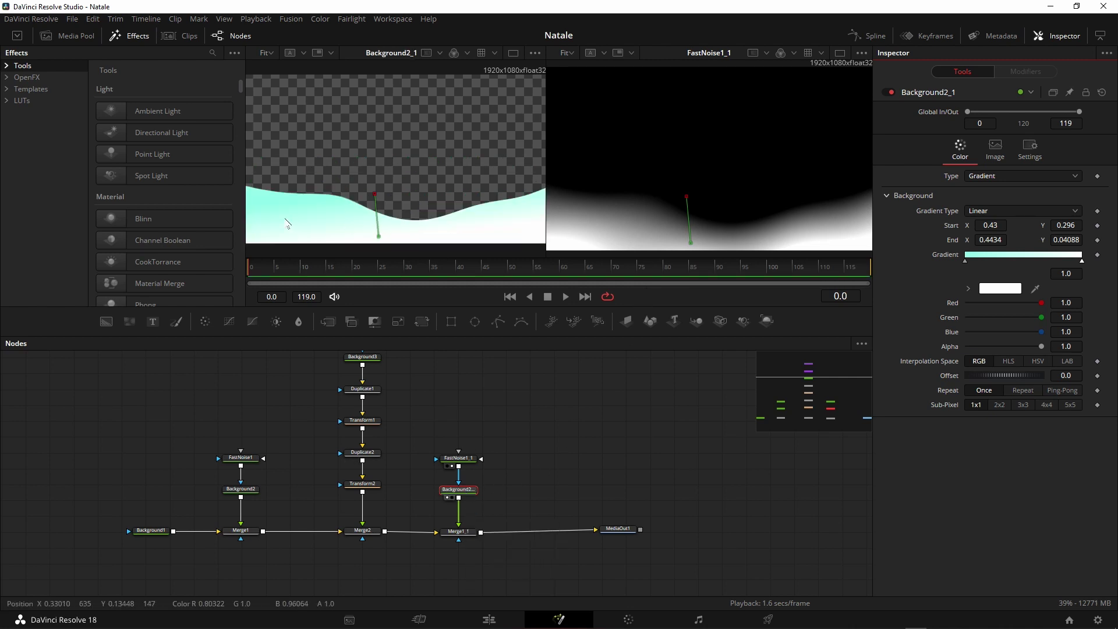
- Show MediaOut1 in the second viewer and return to Background2_1's gradient colour controls
click(623, 530)
key(2)
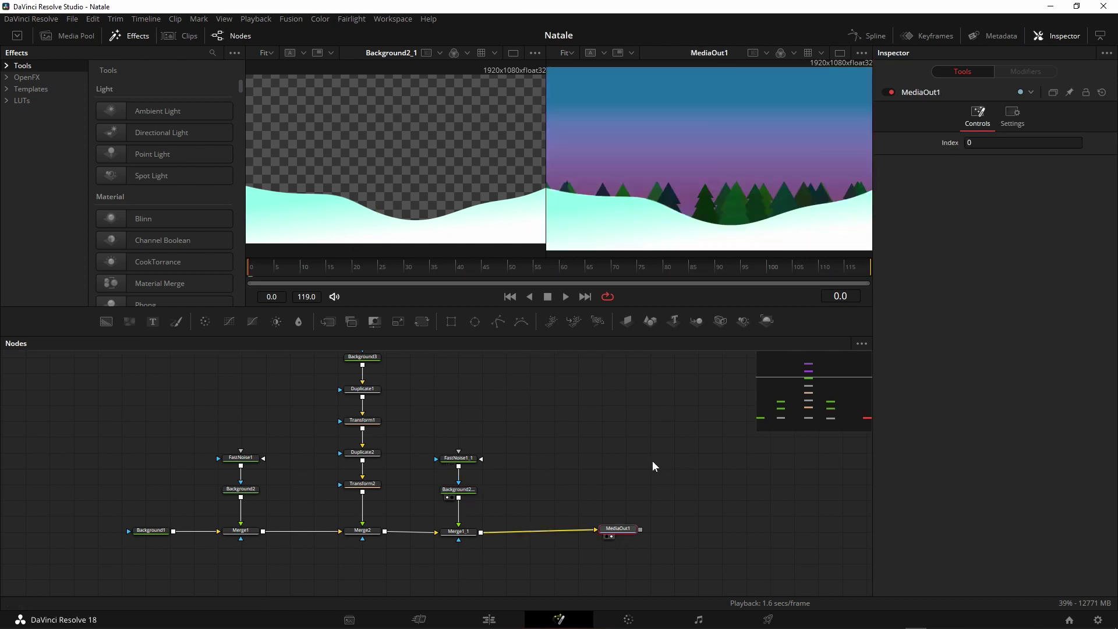
click(463, 493)
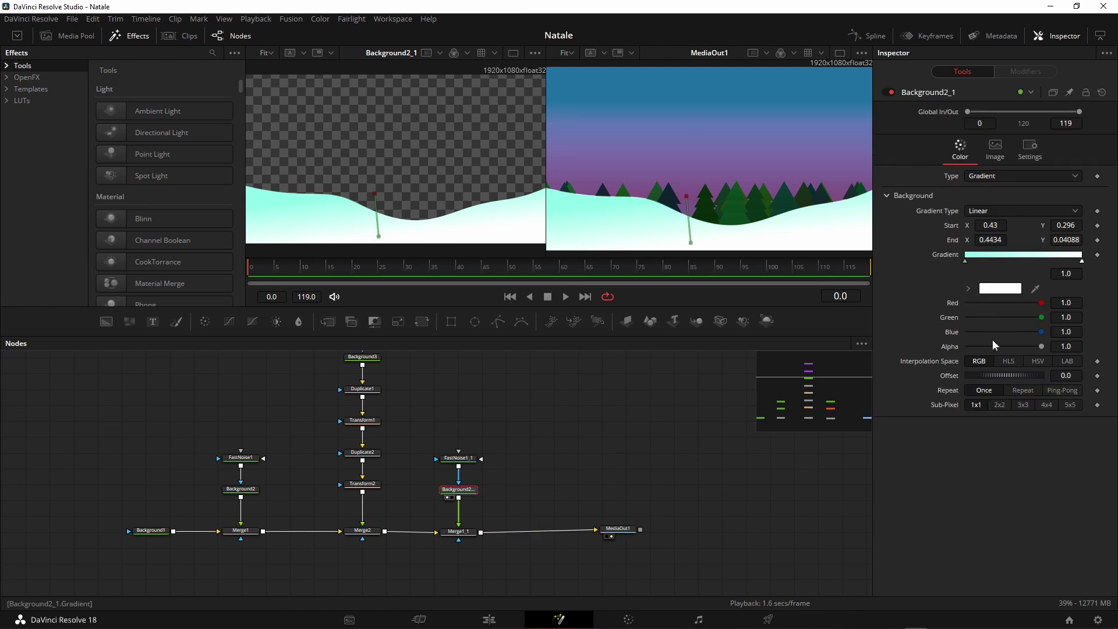
click(1027, 155)
click(960, 151)
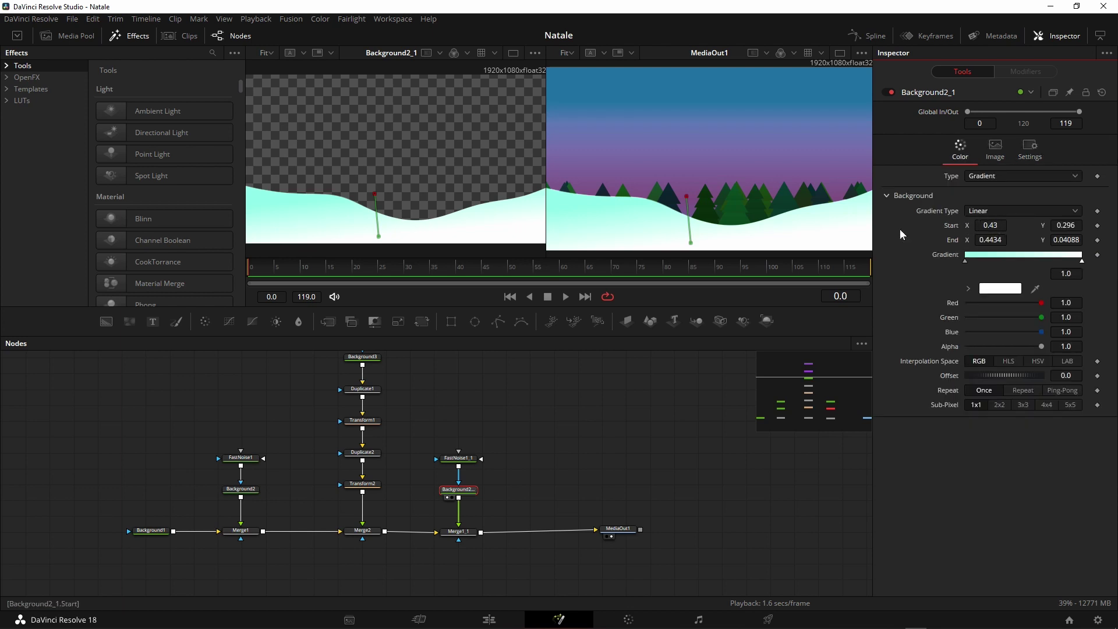
- Set Background2_1's gradient Start Y 0.632188, End X 0.542787 and End Y 0.14558
click(999, 224)
text(0)
text(331)
text(99)
text(3)
key(Tab)
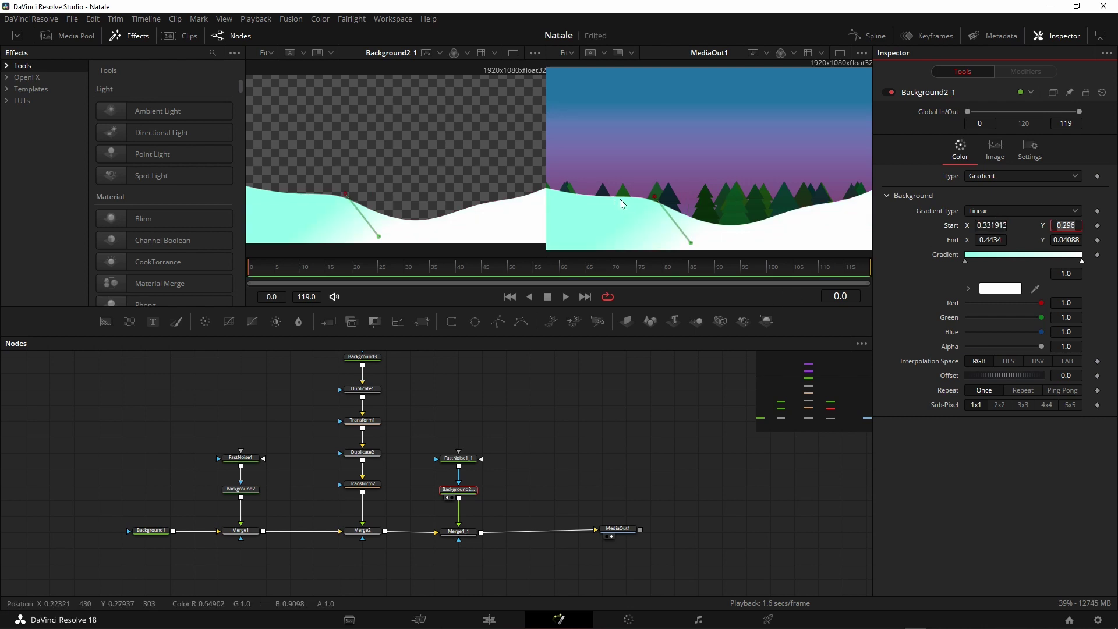
text(0.255)
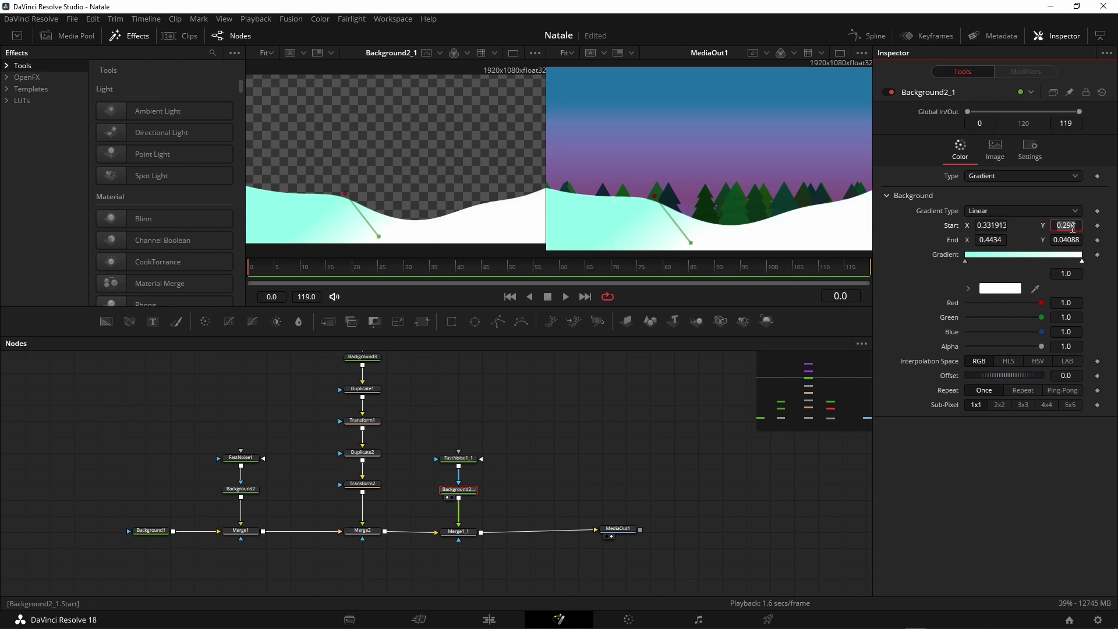
text(0)
text(6)
text(32)
text(788)
key(Tab)
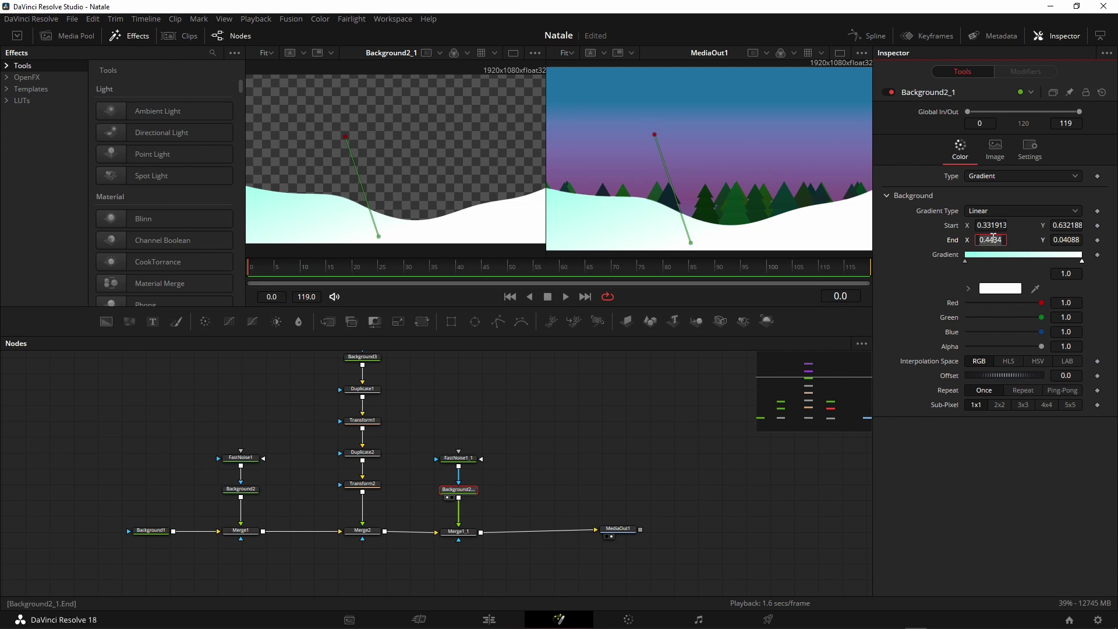
text(0)
text(4)
text(8)
text(88)
text(7)
key(Tab)
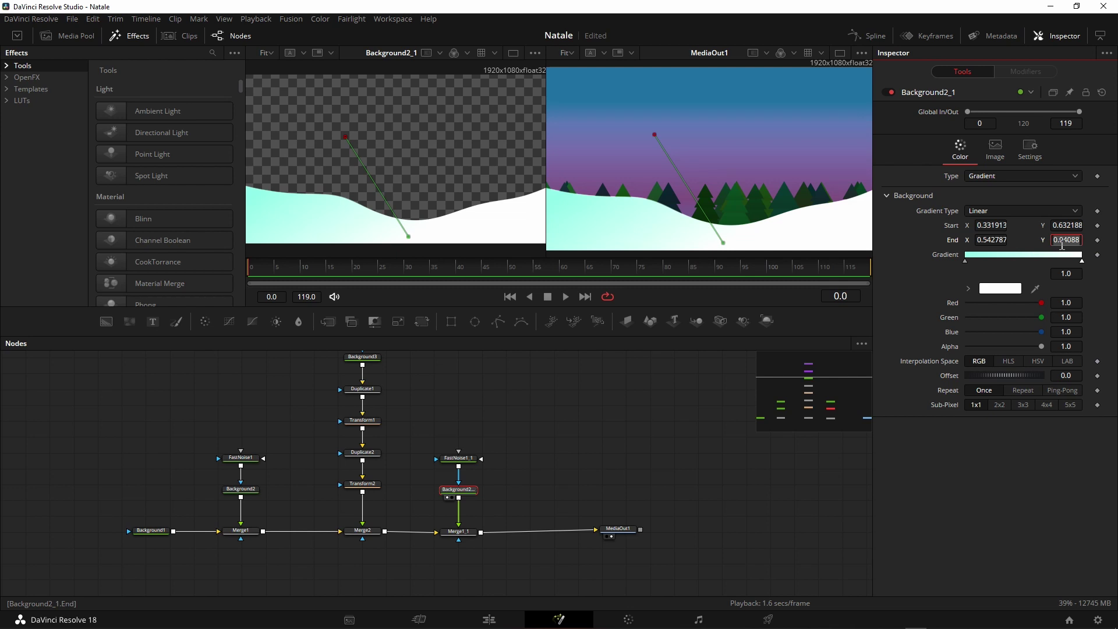
text(-0)
text(.1)
text(4558)
key(Tab)
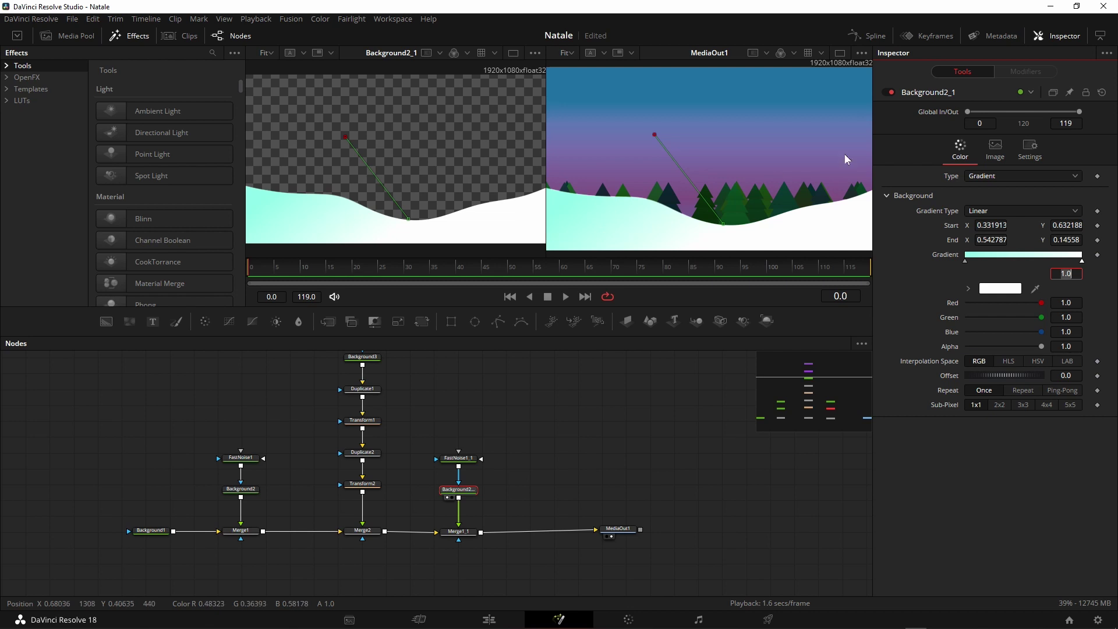
- Set the hill layer's mask range to Low 0.511 and High 0.522
click(1029, 152)
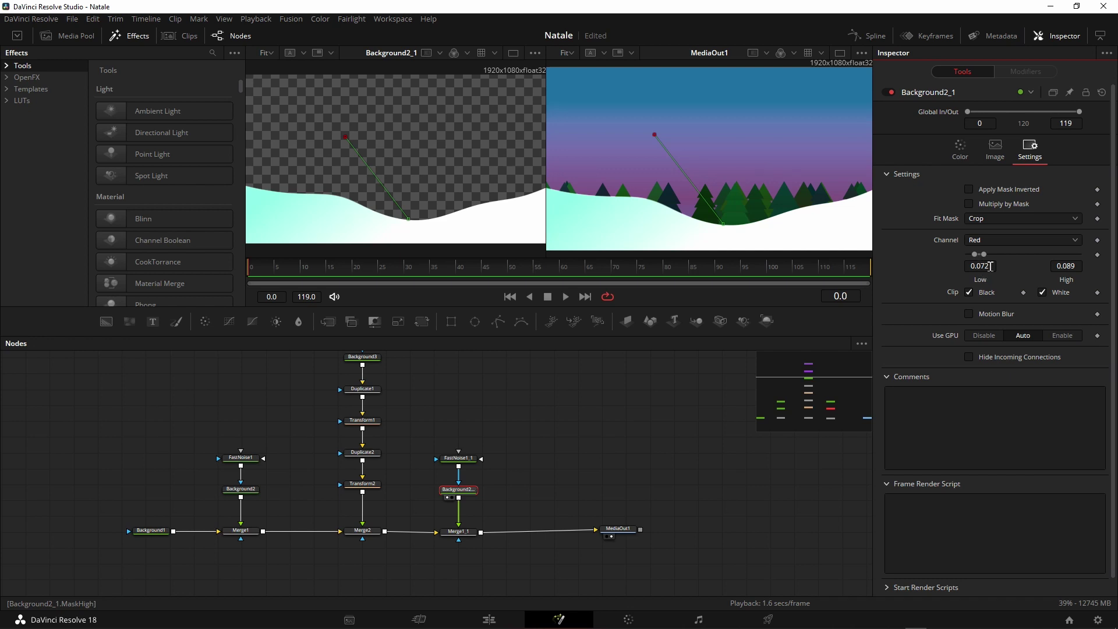
click(985, 266)
text(0.511)
key(Tab)
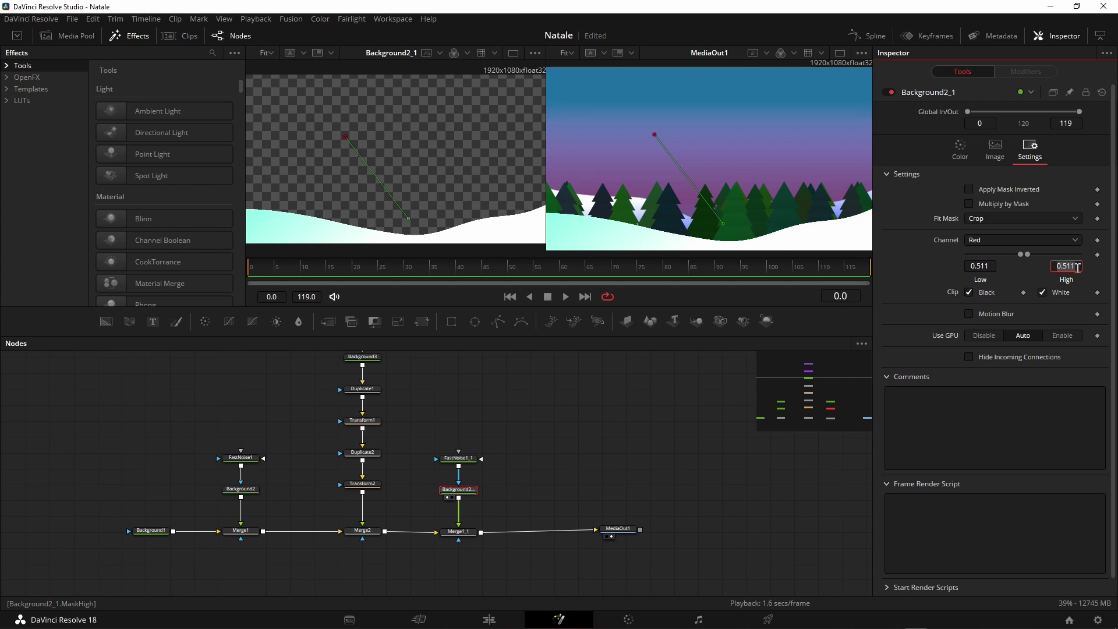
text(0.522)
key(Tab)
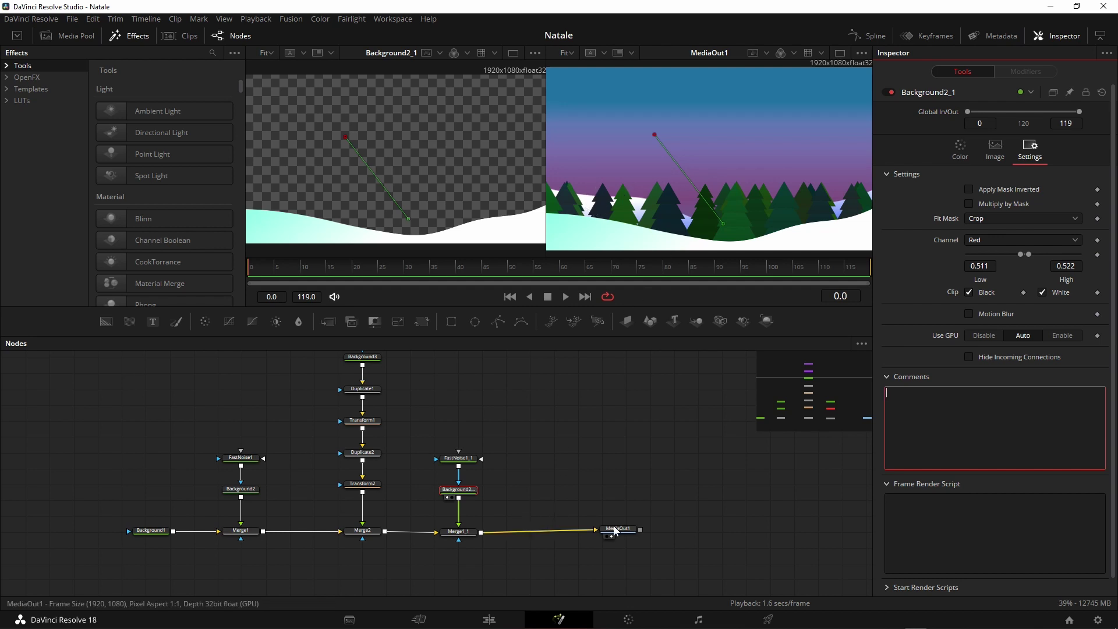
- Nudge MediaOut1 right, widen the output viewer, and show Background1's sky in viewer 1
drag(616, 529, 624, 532)
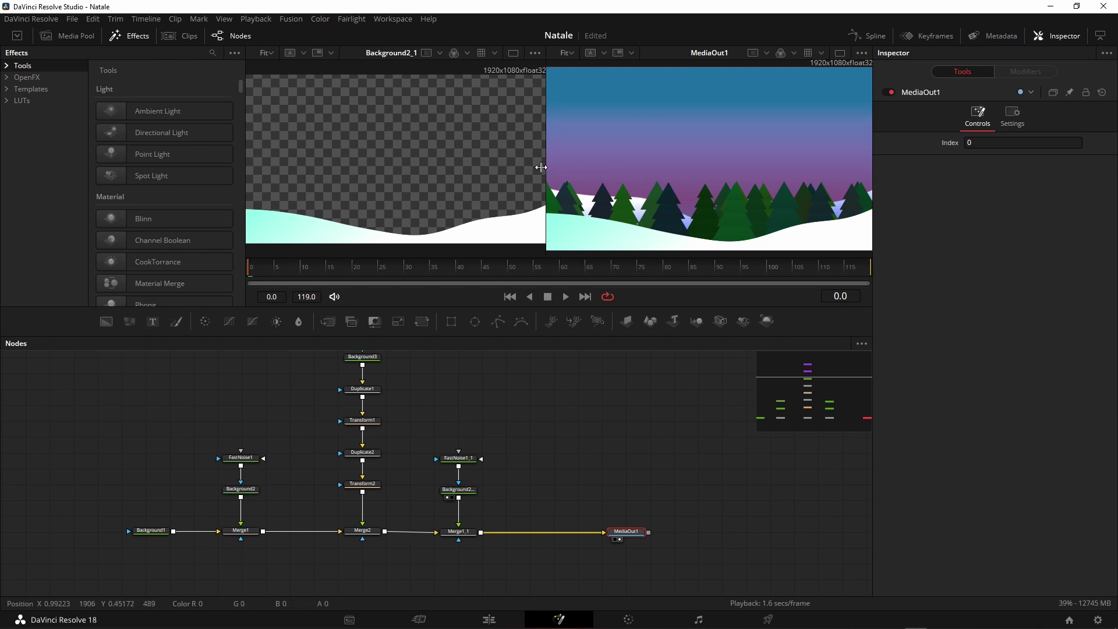
drag(546, 168, 522, 168)
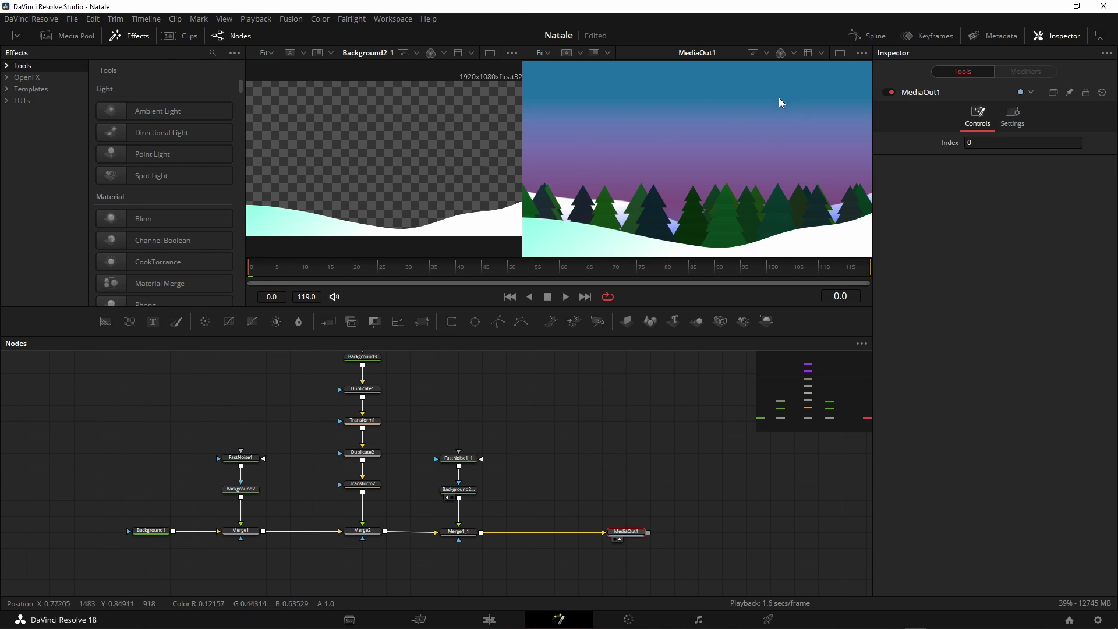
click(150, 530)
key(1)
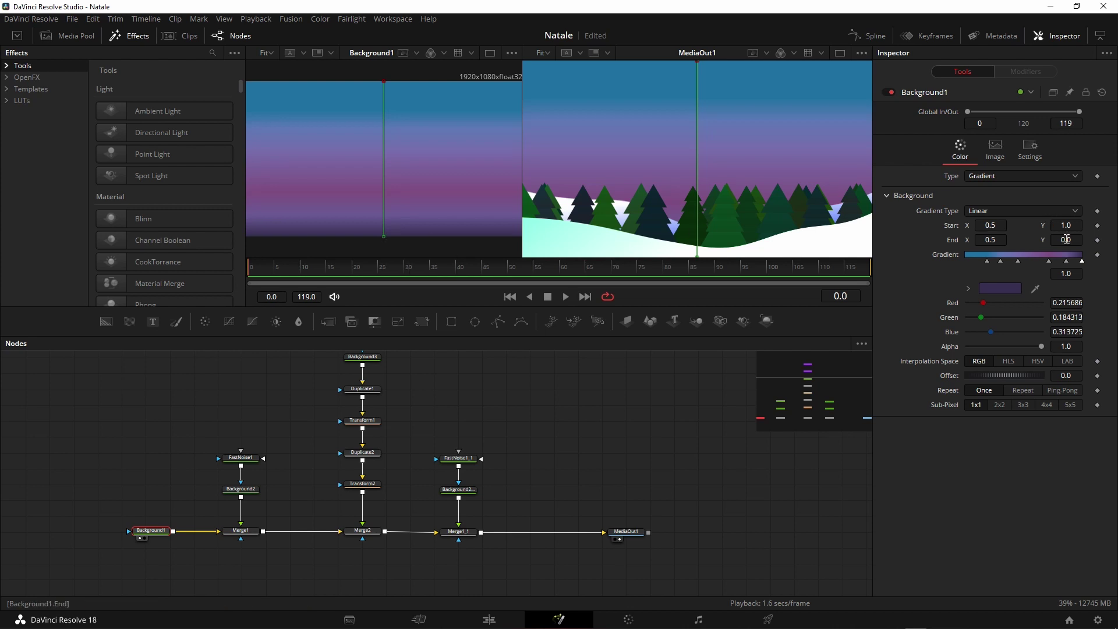
- Move the Background1 sky gradient's End Y to 0.077
mouse_move(1070, 239)
mouse_down()
mouse_move(1092, 240)
mouse_move(1008, 239)
mouse_move(1082, 239)
mouse_up()
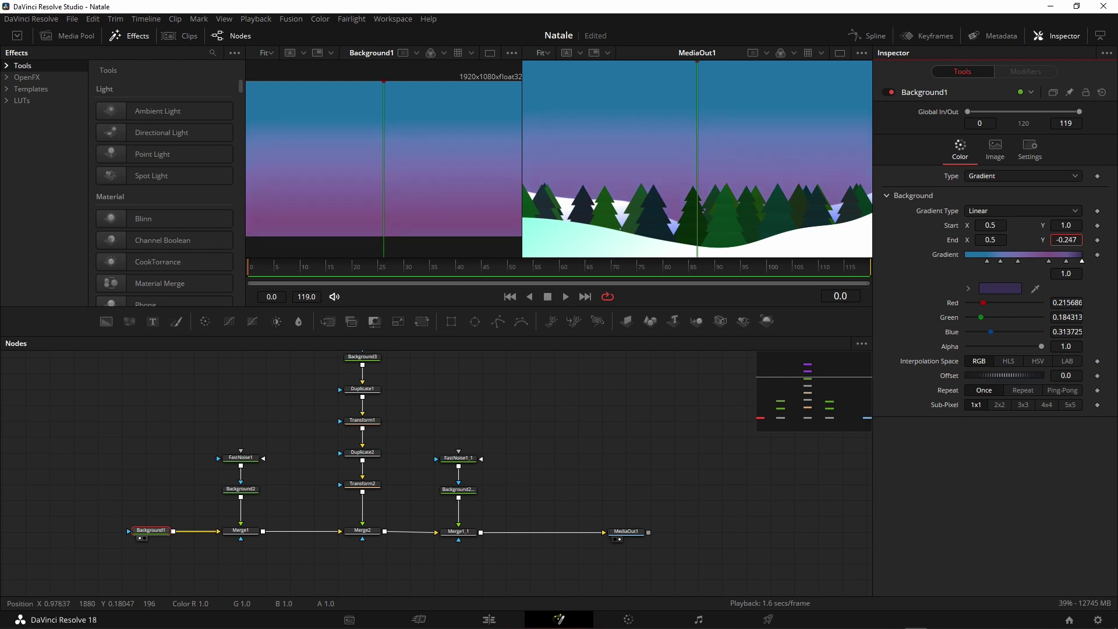
drag(1066, 239, 1083, 239)
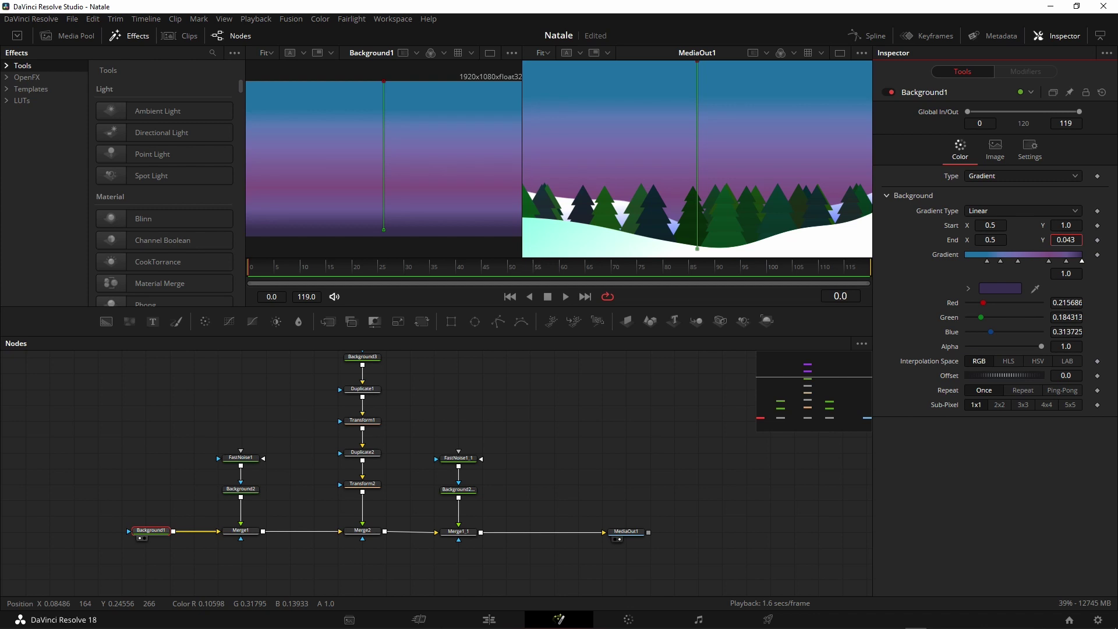
drag(1066, 239, 1064, 240)
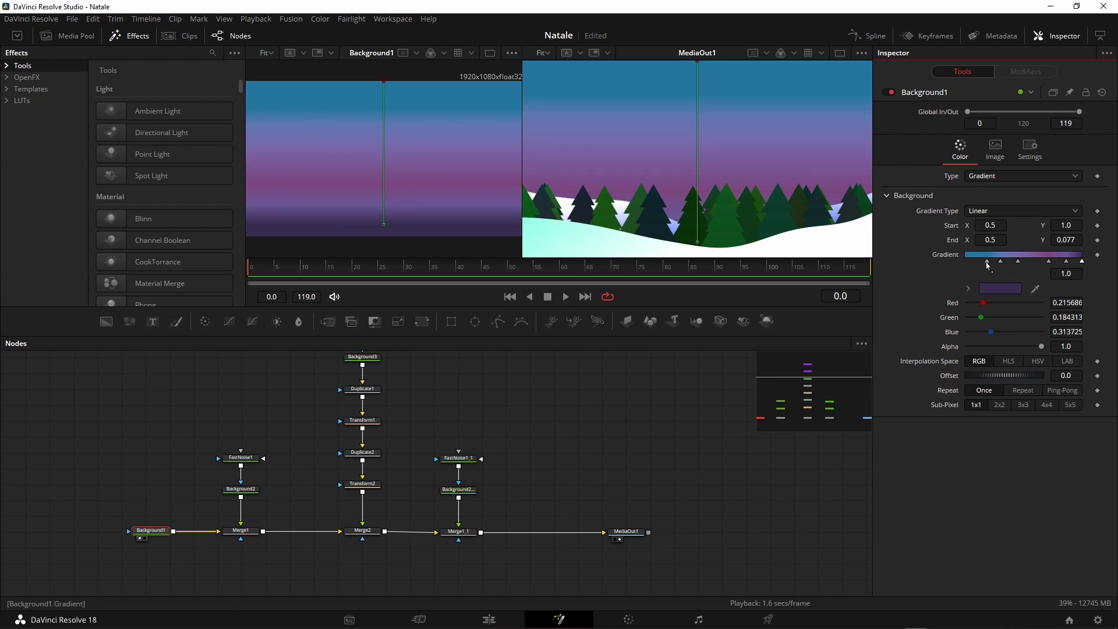
- Shift the lower sky gradient colour stops and move MediaOut1 further right
drag(987, 262, 972, 258)
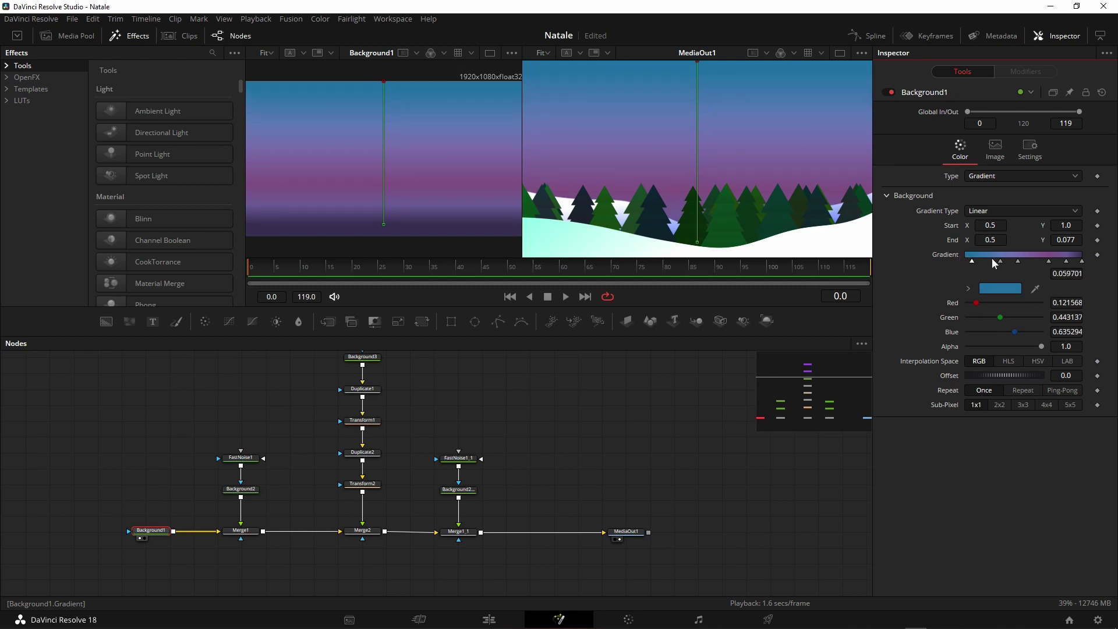
click(997, 262)
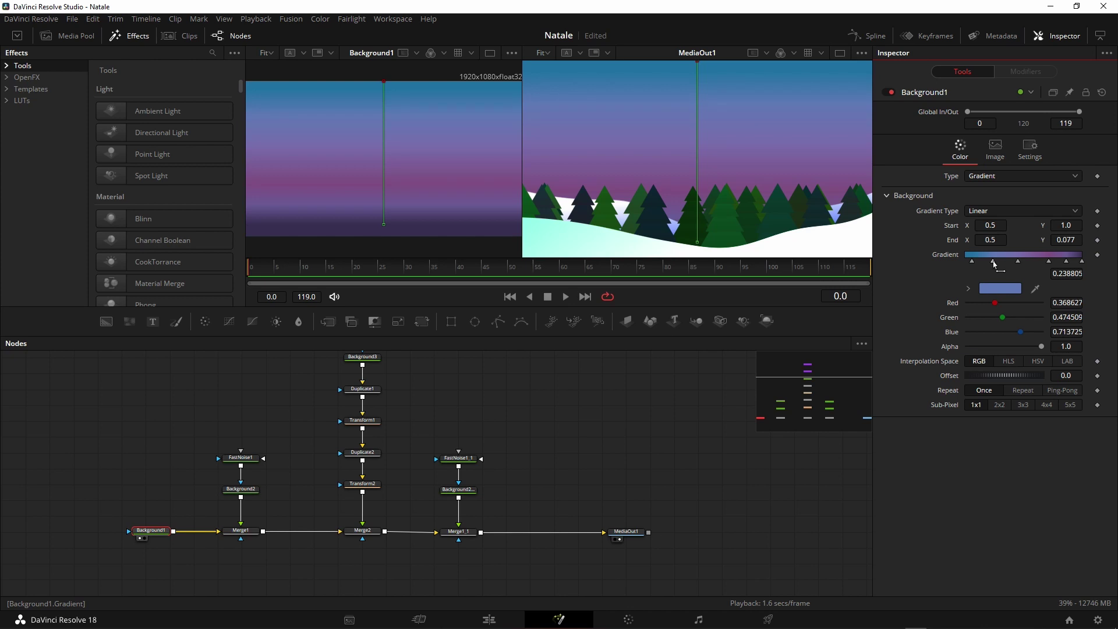
drag(993, 262, 997, 264)
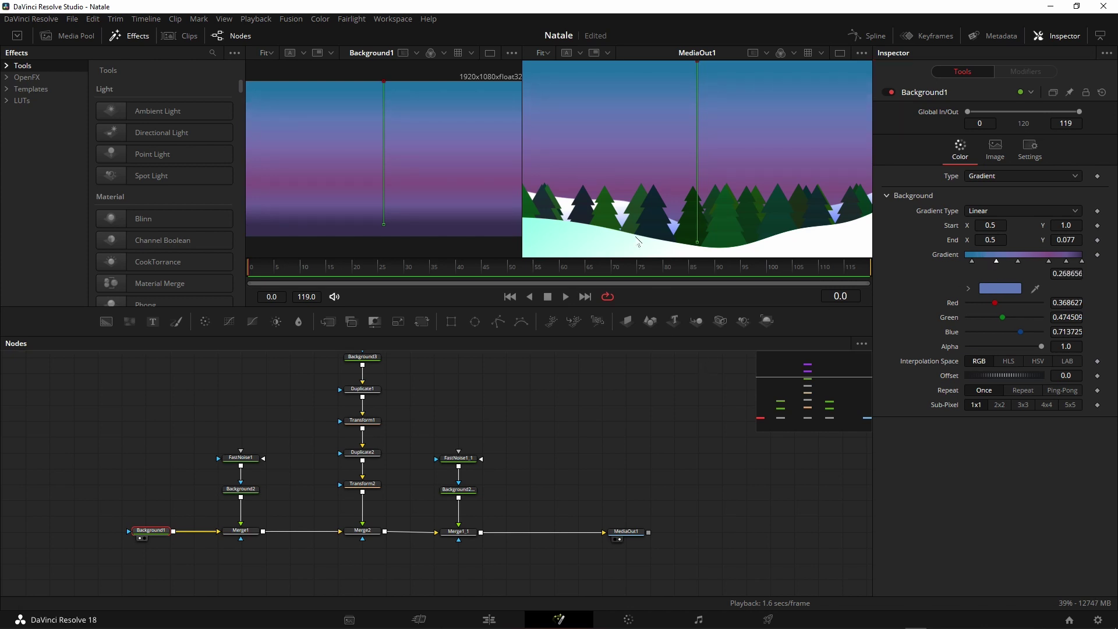
drag(624, 531, 720, 531)
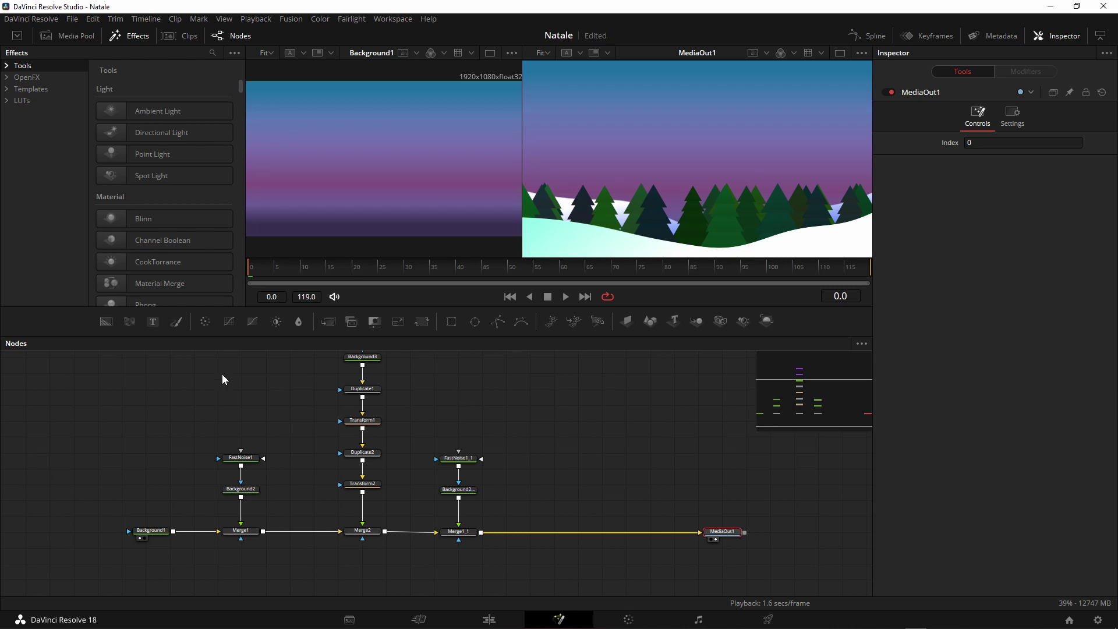
- Add a Text+ node merged into the main chain reading 'Buone Feste'
mouse_move(153, 322)
mouse_down()
mouse_move(539, 410)
mouse_move(482, 537)
mouse_up()
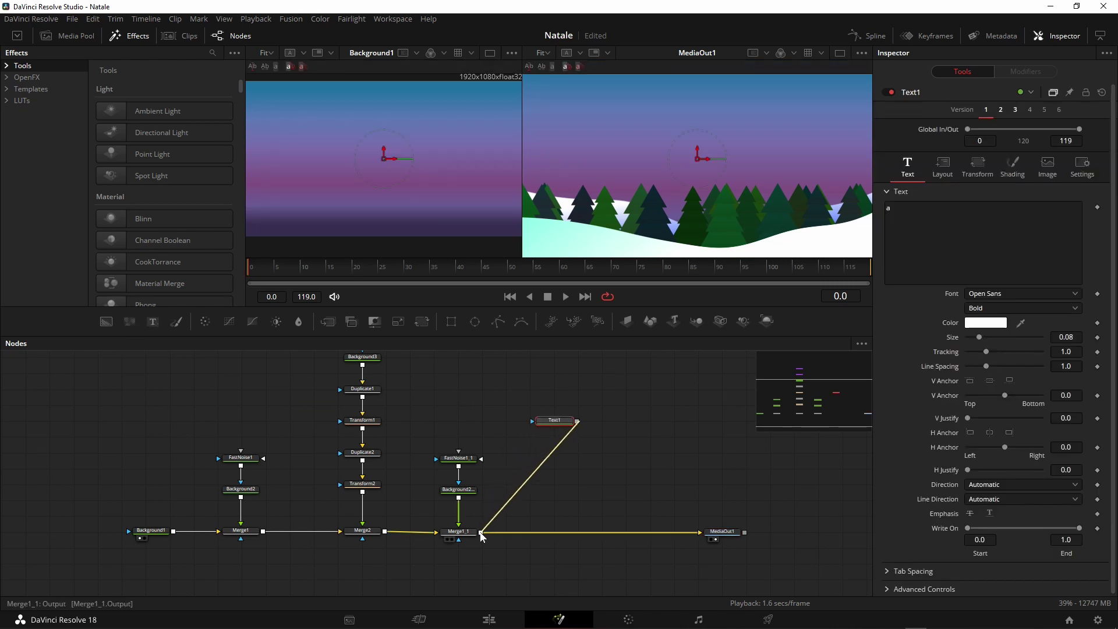
click(556, 421)
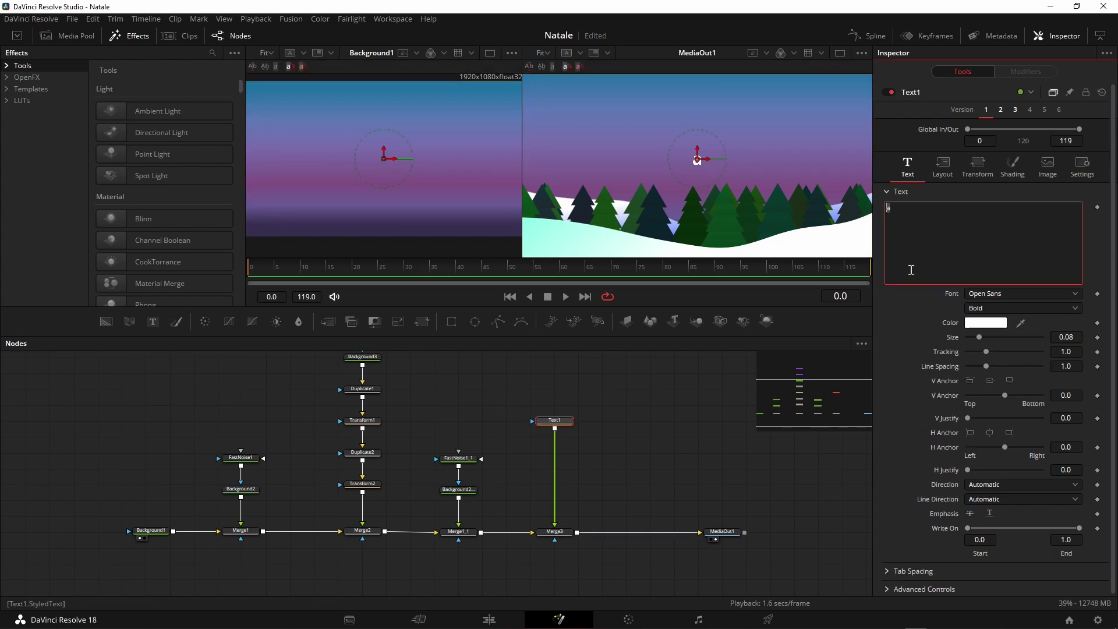
text(Buone)
text( Feste)
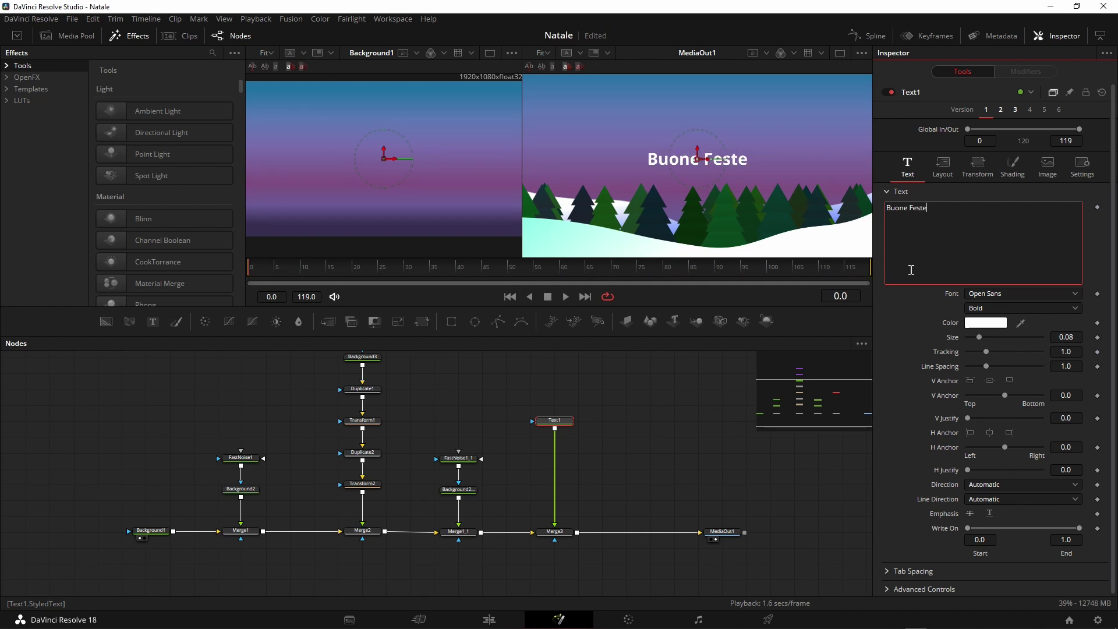
- Set the title font to OlgaCTT and enlarge it to size 0.2205
click(1033, 292)
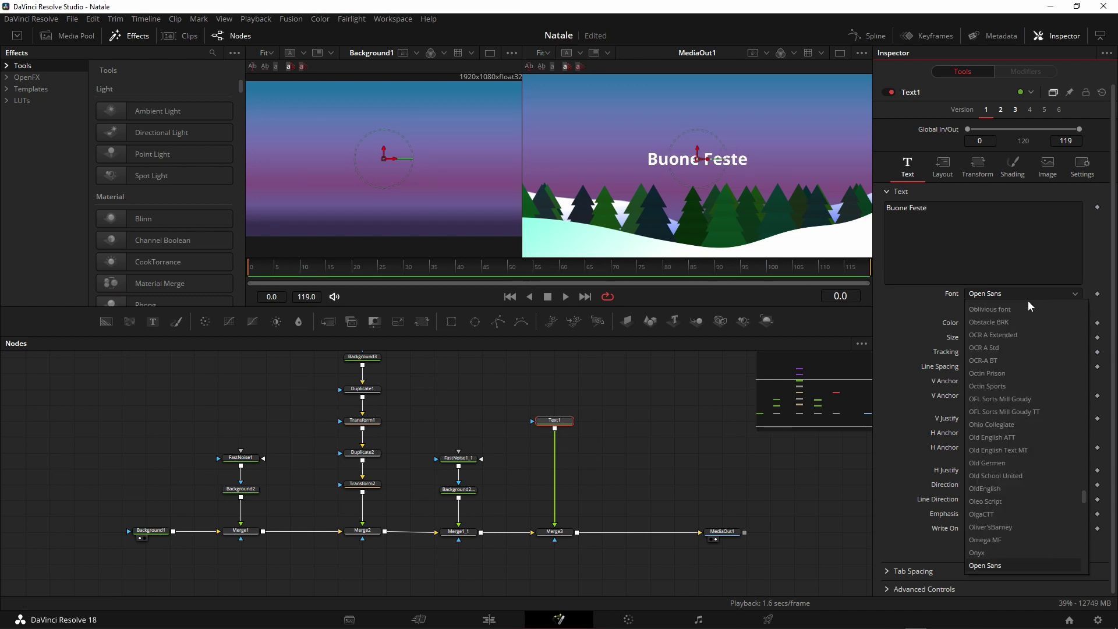
click(1026, 303)
key(Down)
key(Down)
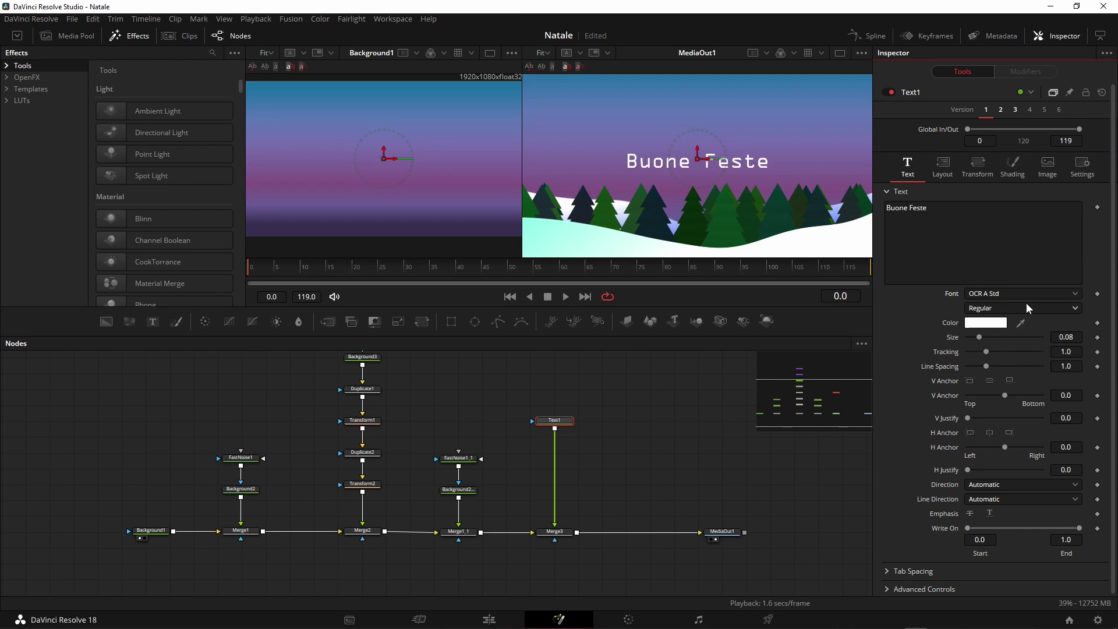
key(Down)
key(Down)
key(Down)
key(Down)
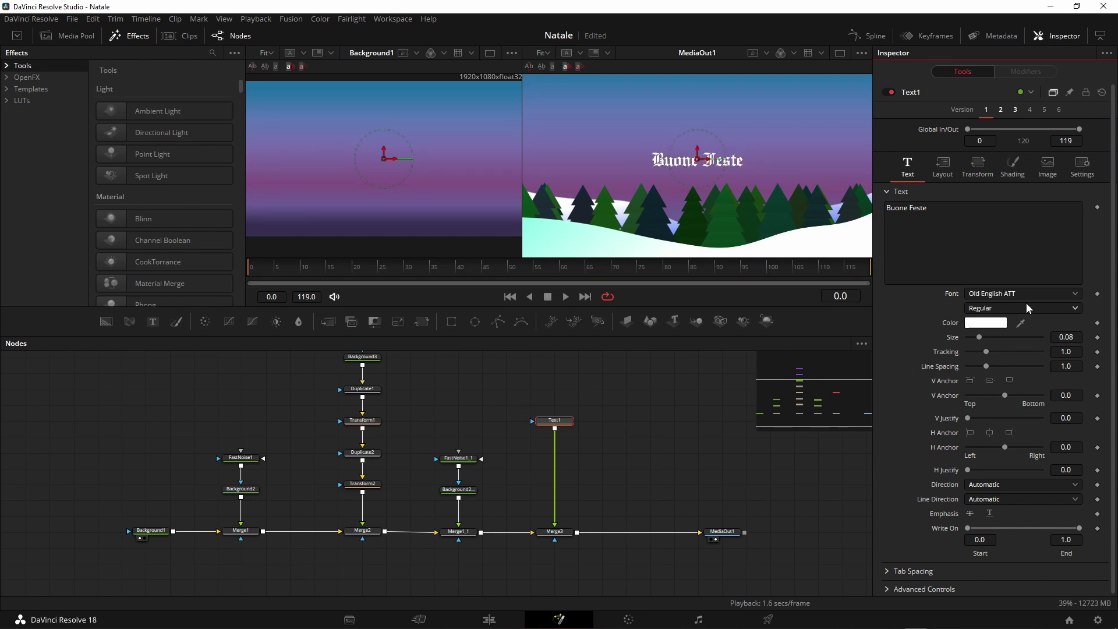
key(Down)
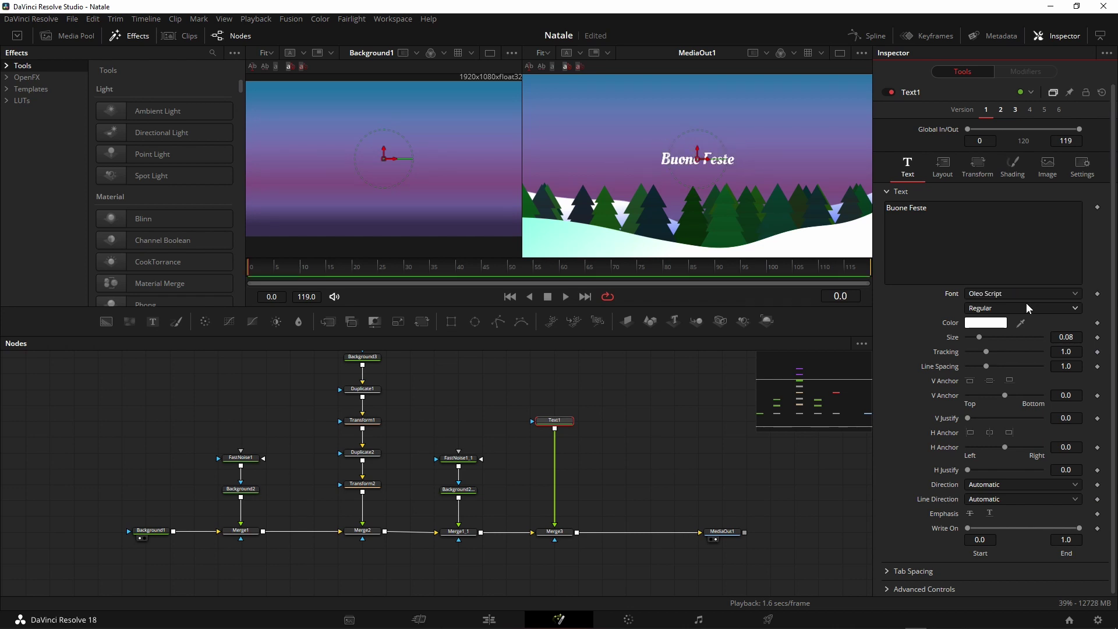
key(Down)
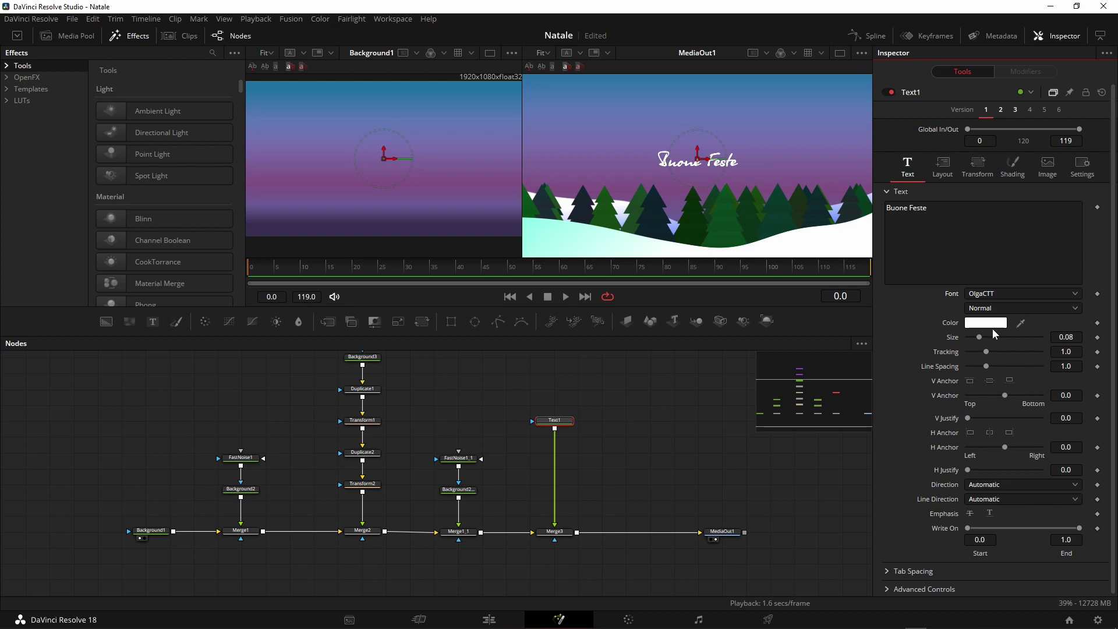
drag(979, 337, 1000, 337)
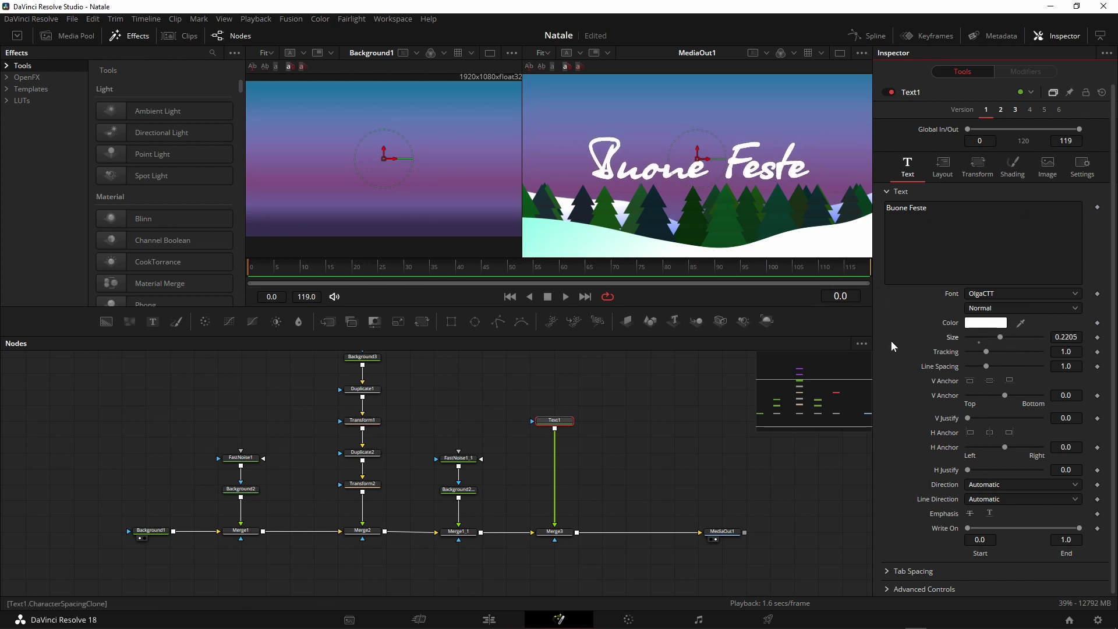
click(1014, 168)
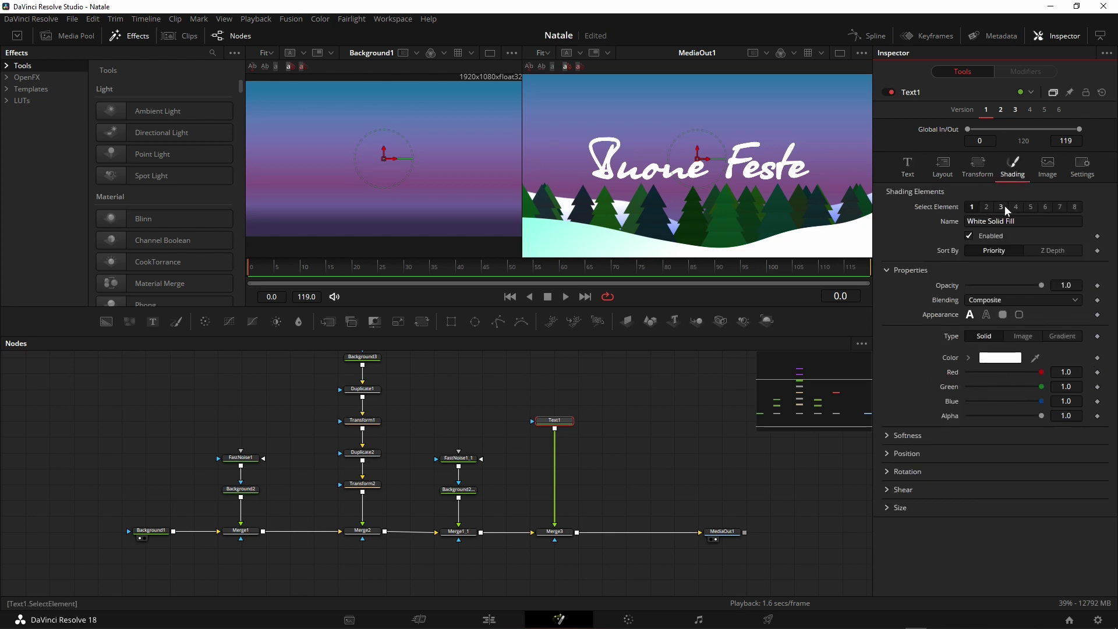
- Fade the title's black shadow to 0.236 and enable a red outline at thickness 0.0299
click(1001, 207)
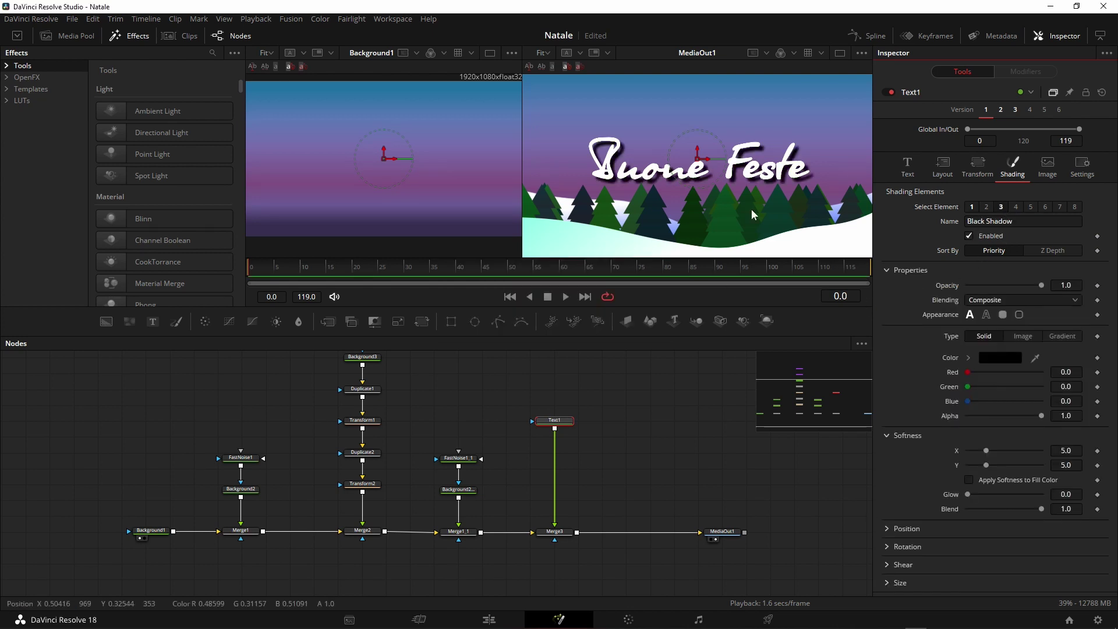
drag(1040, 285, 984, 286)
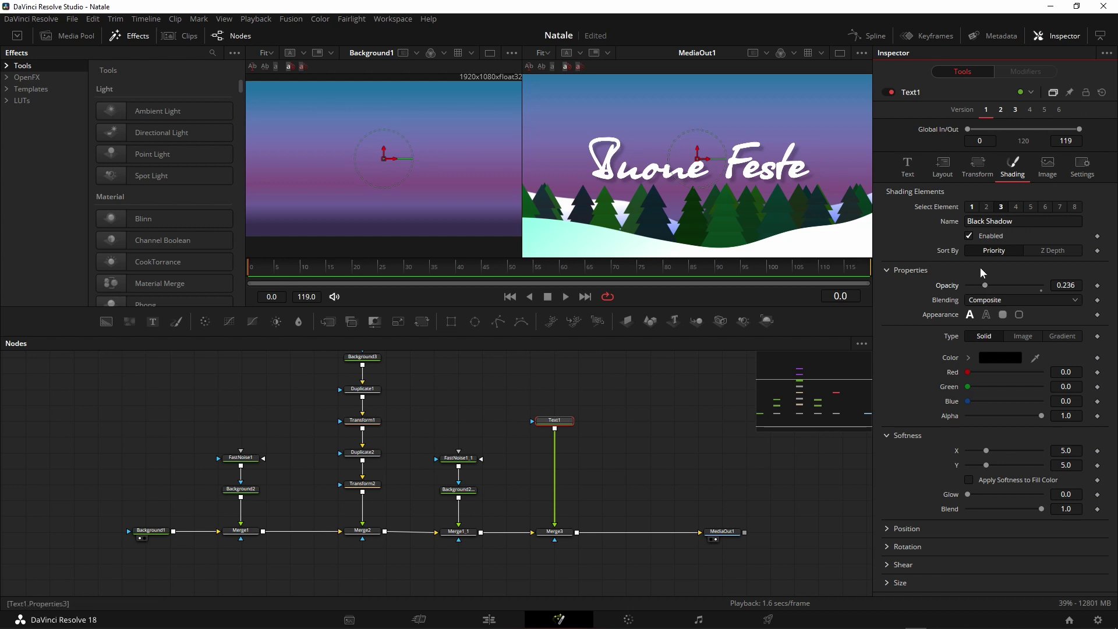
click(985, 207)
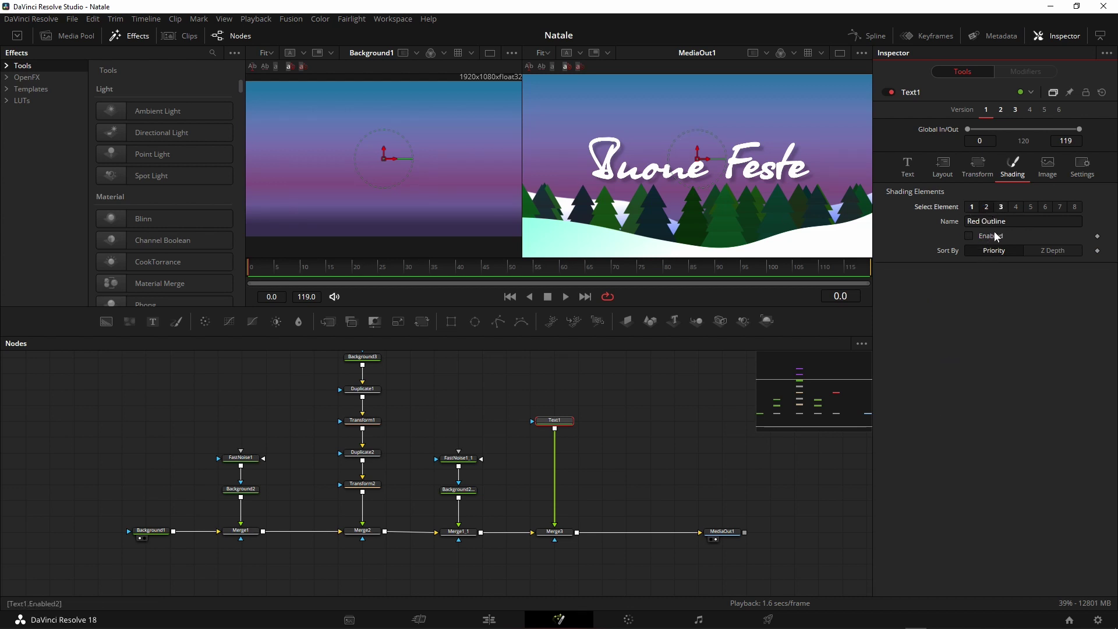
click(968, 235)
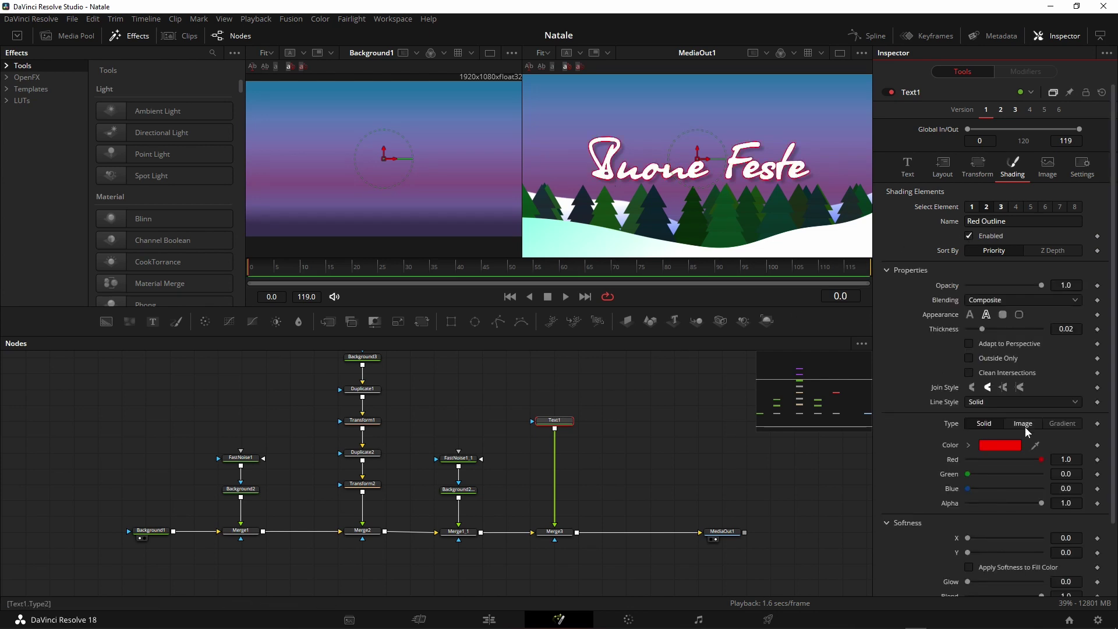
drag(980, 330, 988, 329)
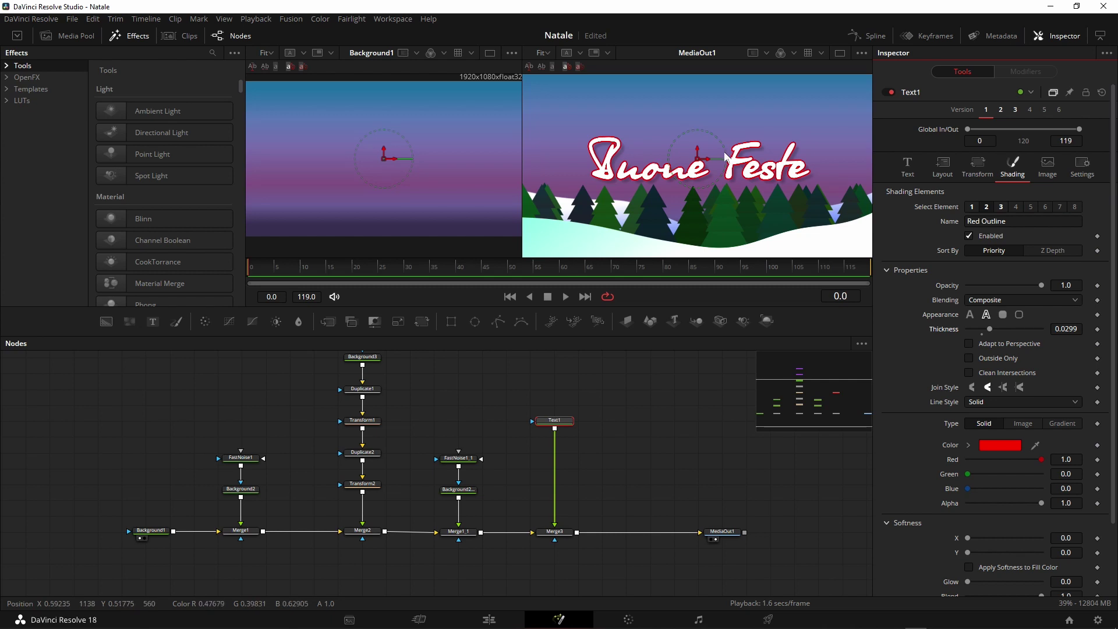
- Move the Buone Feste title slightly higher and check Merge3's settings
drag(697, 146, 696, 121)
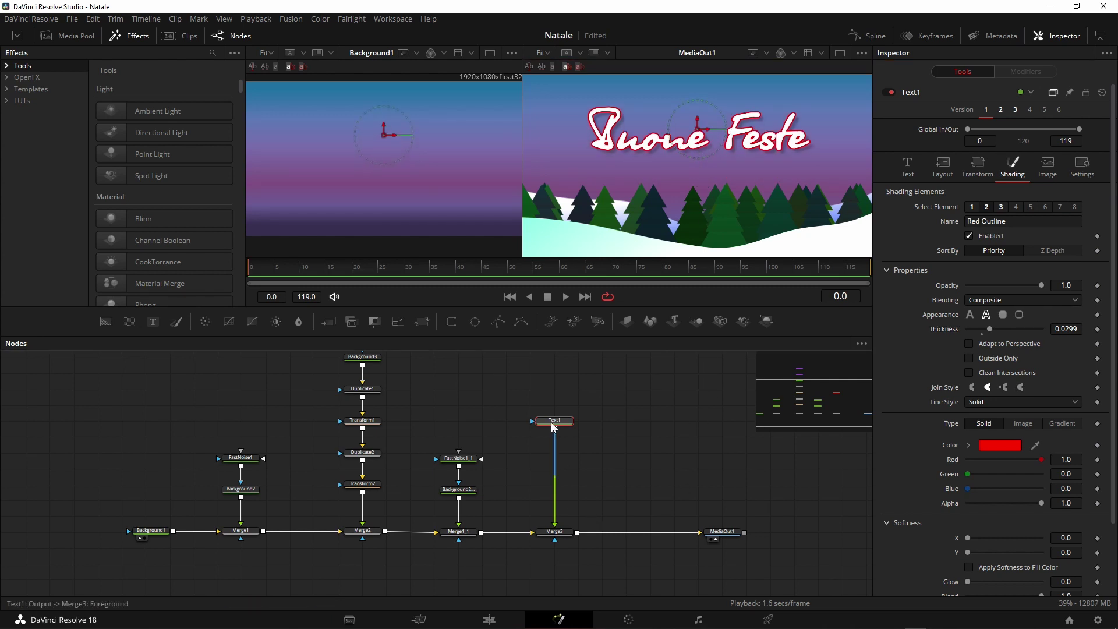
click(556, 532)
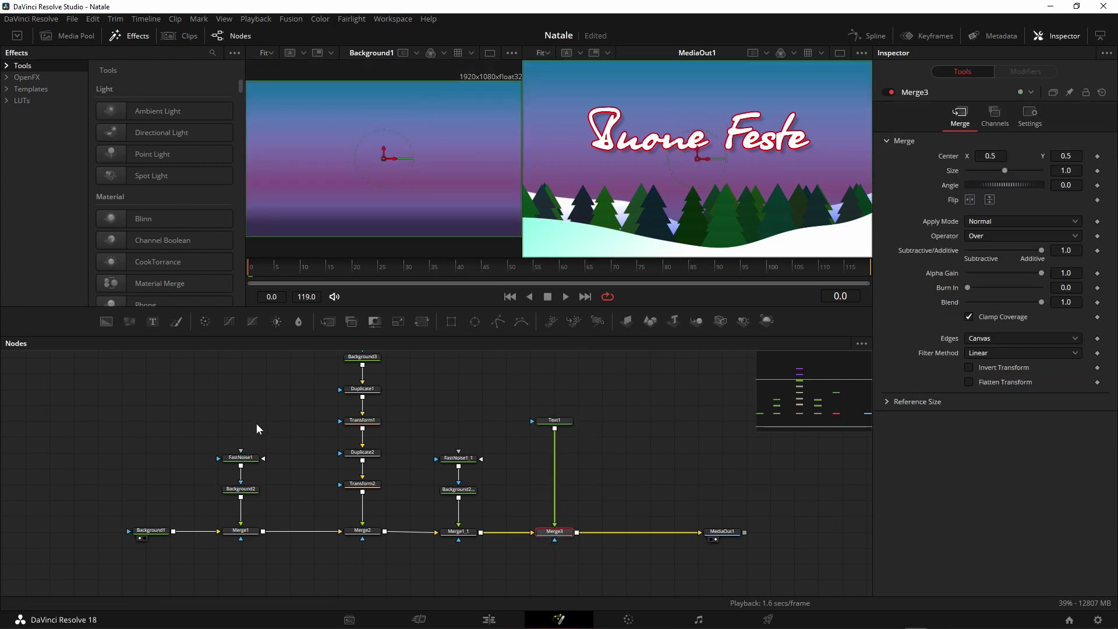
click(637, 452)
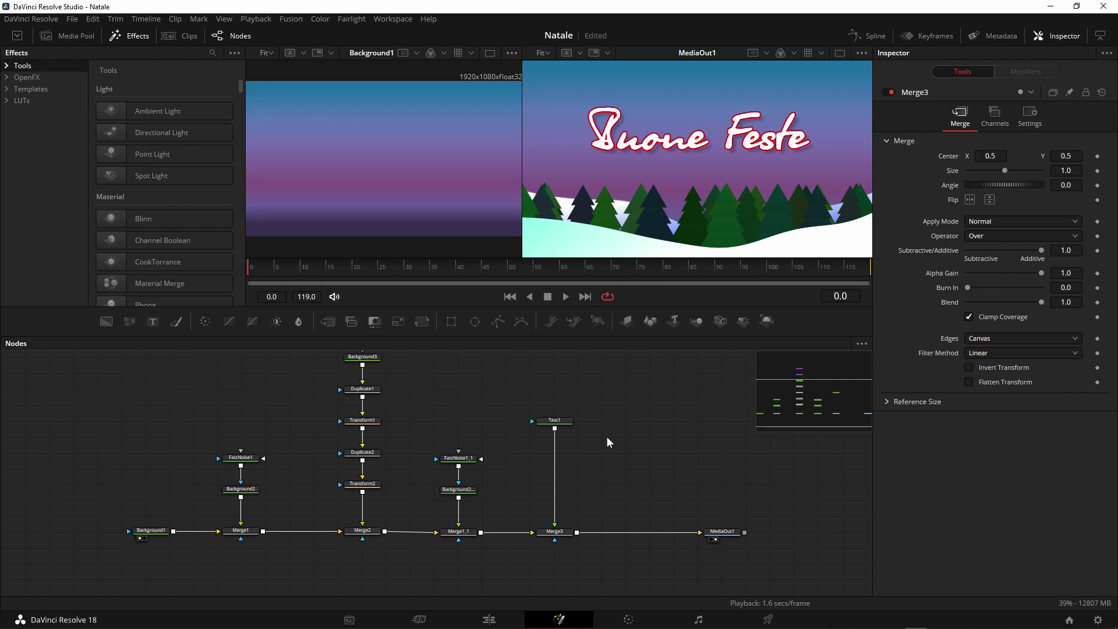
- Add a pEmitter node and a pRender node linked to it in the node graph
scroll(644, 449, right, 5)
scroll(619, 436, up, 2)
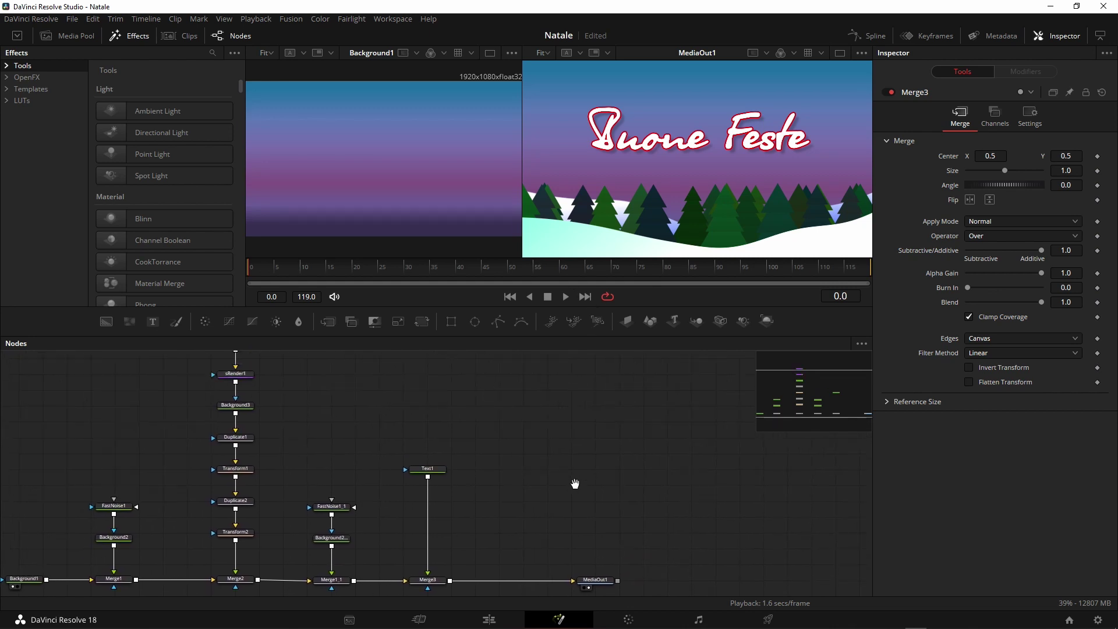
scroll(574, 471, down, 2)
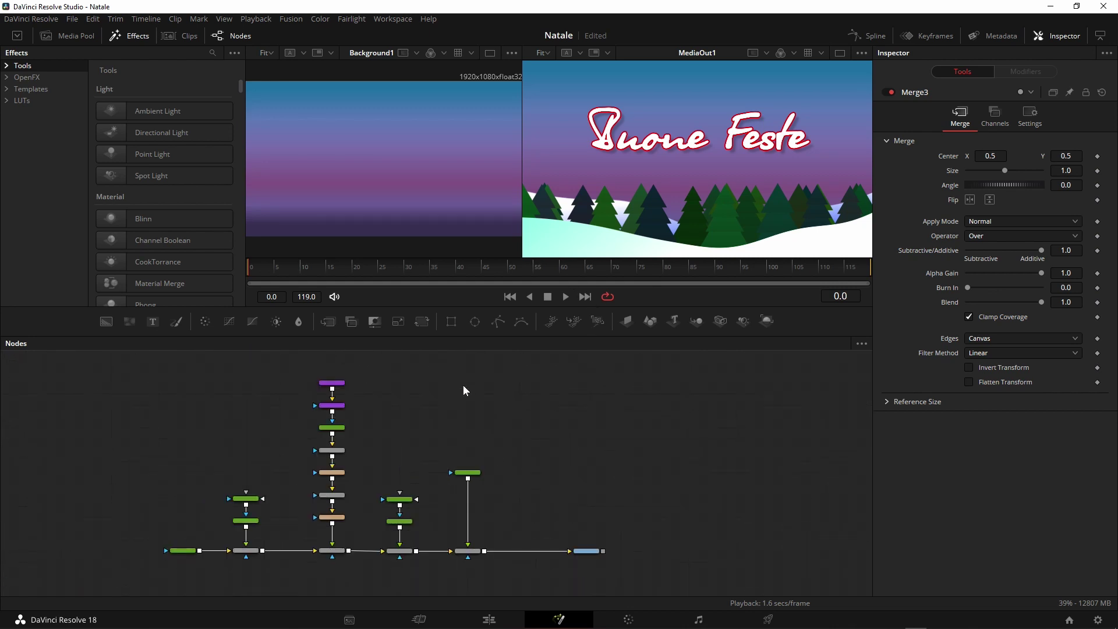
scroll(520, 446, up, 1)
scroll(557, 435, up, 2)
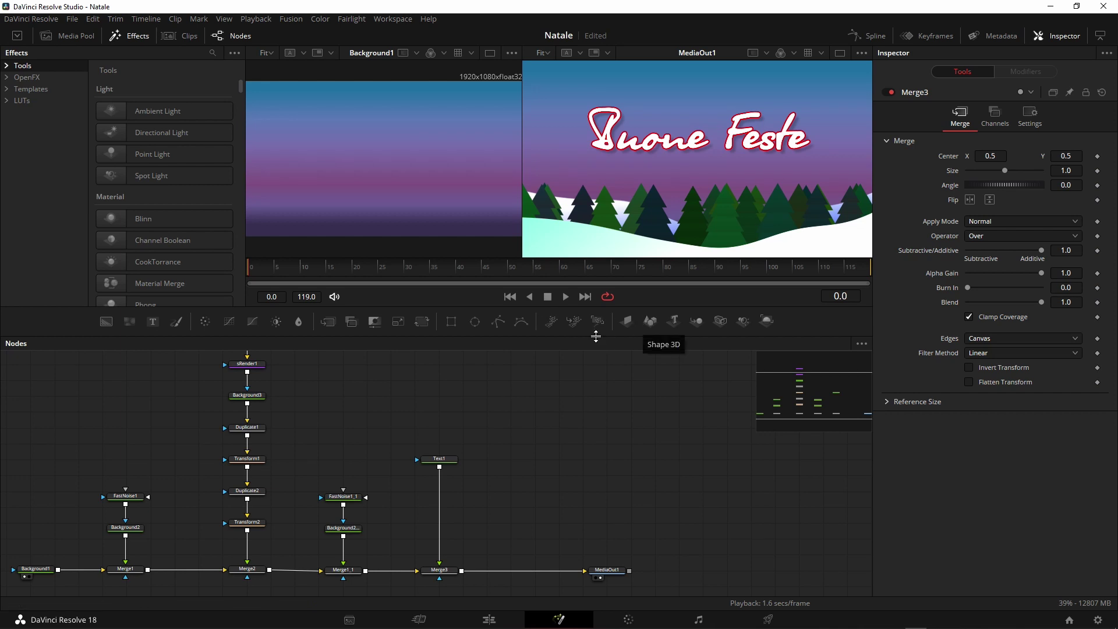
drag(551, 320, 560, 393)
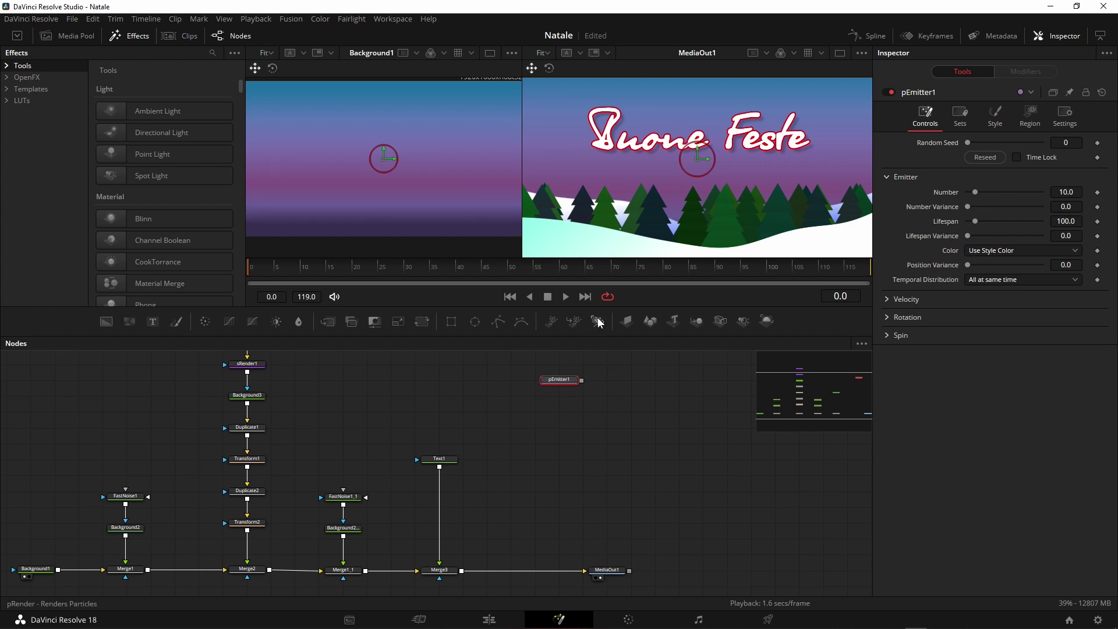
drag(597, 320, 548, 460)
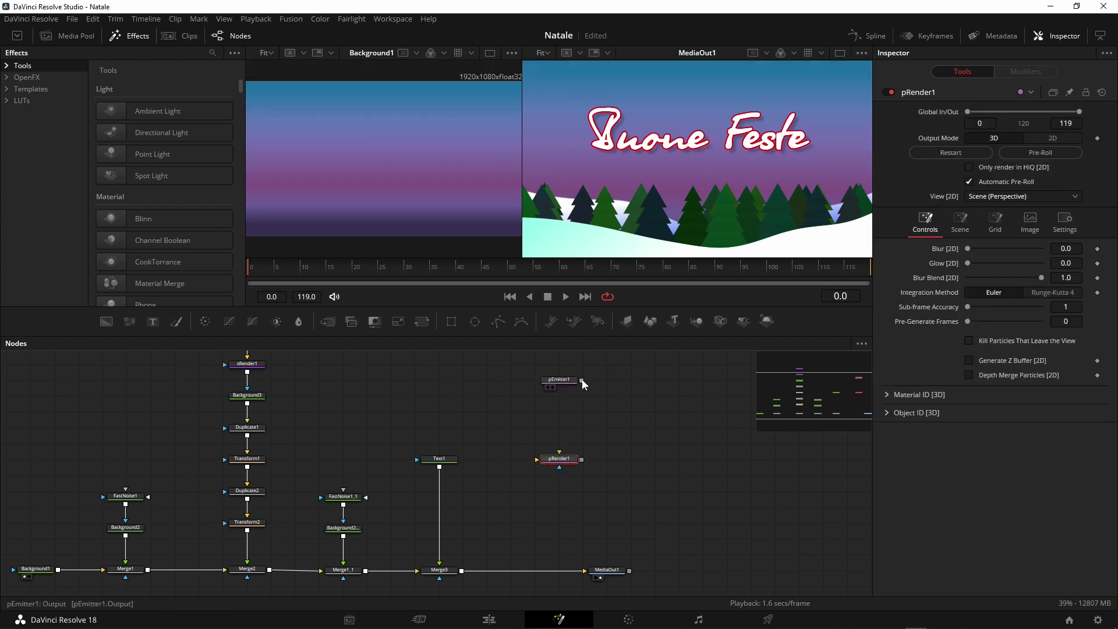
mouse_move(582, 379)
mouse_down()
mouse_move(569, 460)
mouse_move(392, 229)
mouse_move(367, 158)
mouse_move(384, 173)
mouse_up()
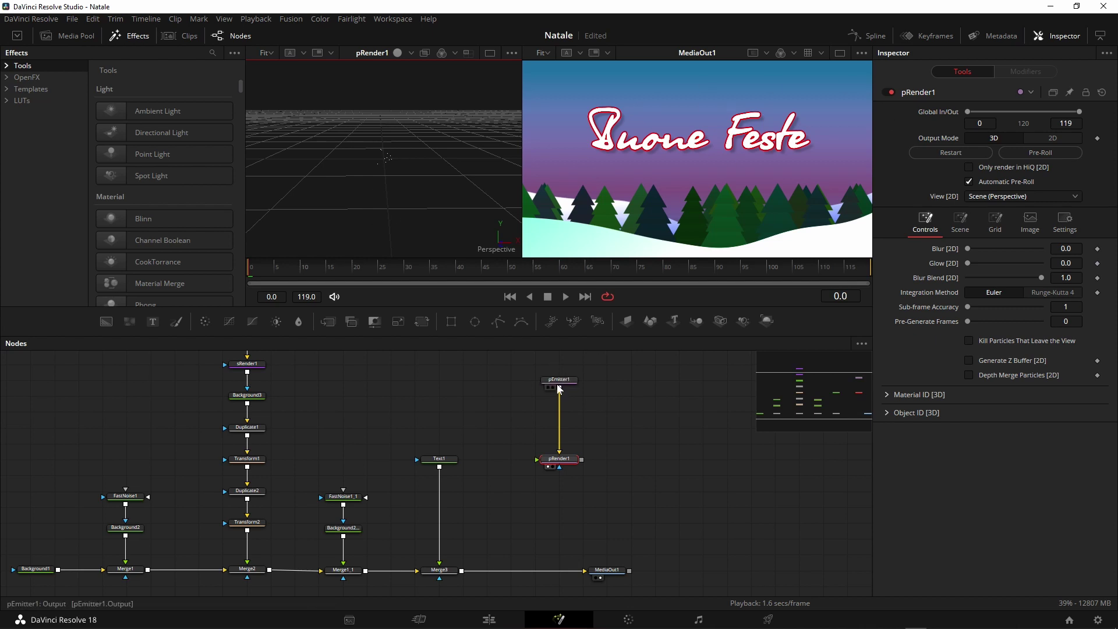
- Lower pEmitter1's particle Number to 3.9 and set its Number Variance
click(557, 382)
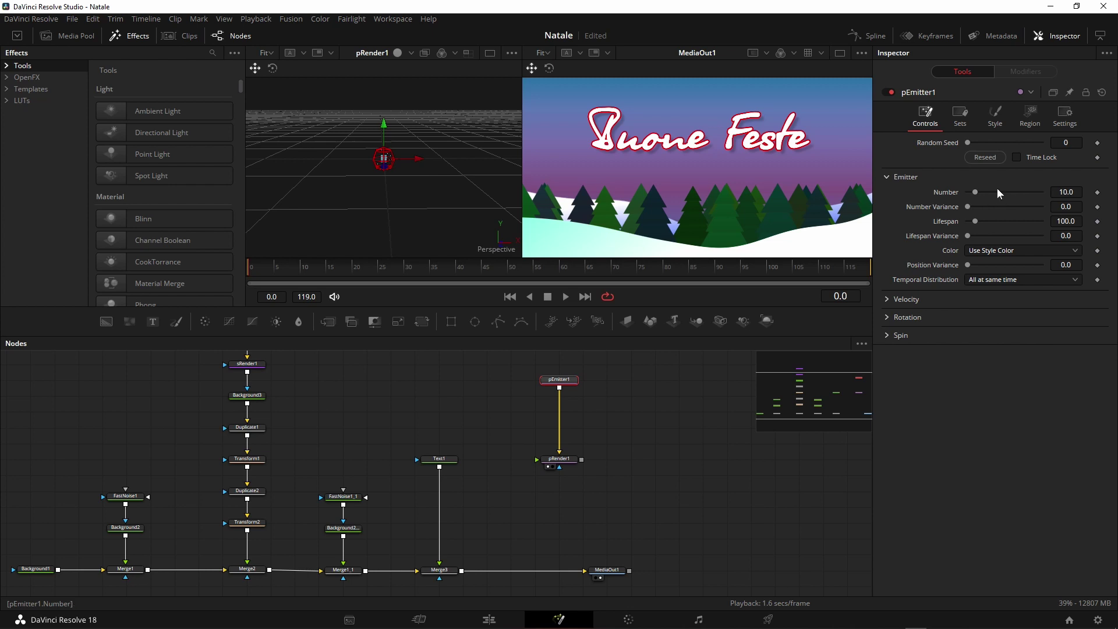
click(1066, 192)
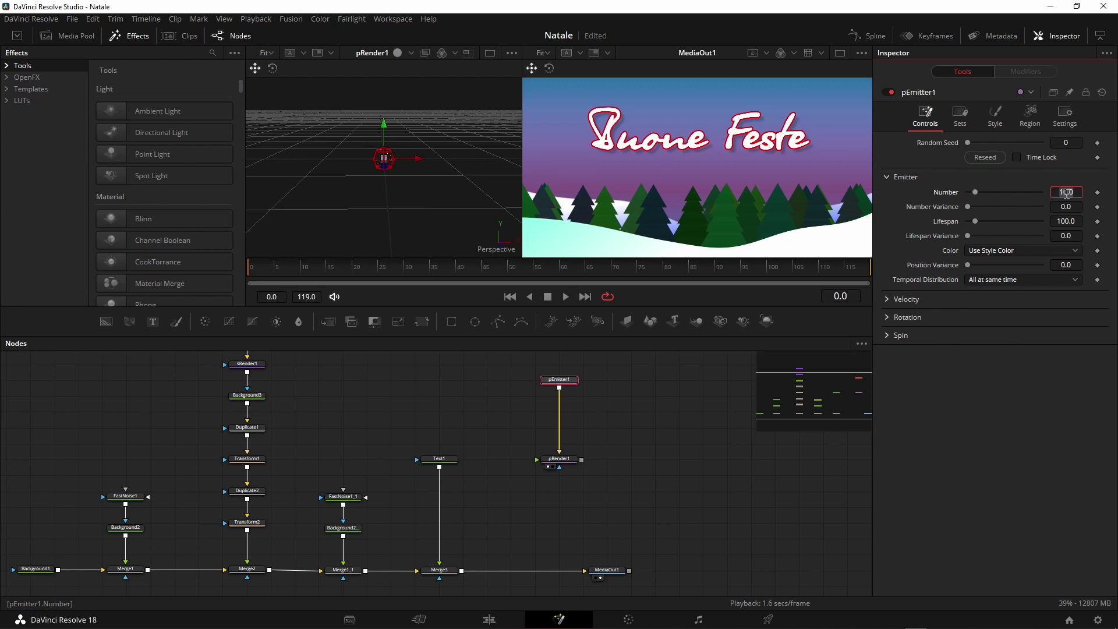
key(BackSpace)
text(30)
key(Tab)
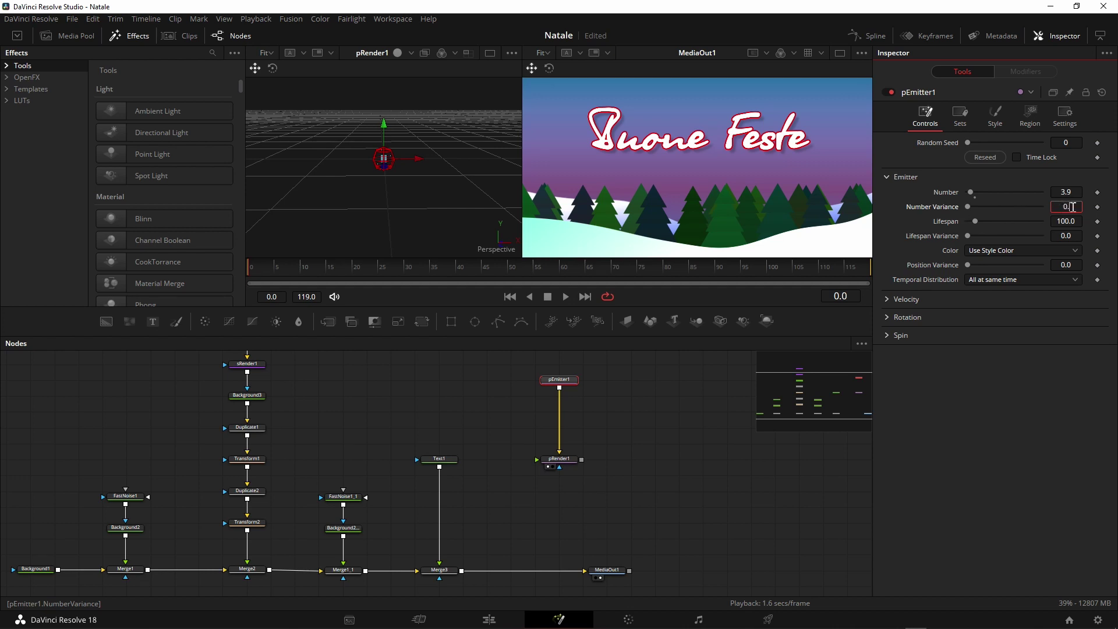
text(029)
key(Tab)
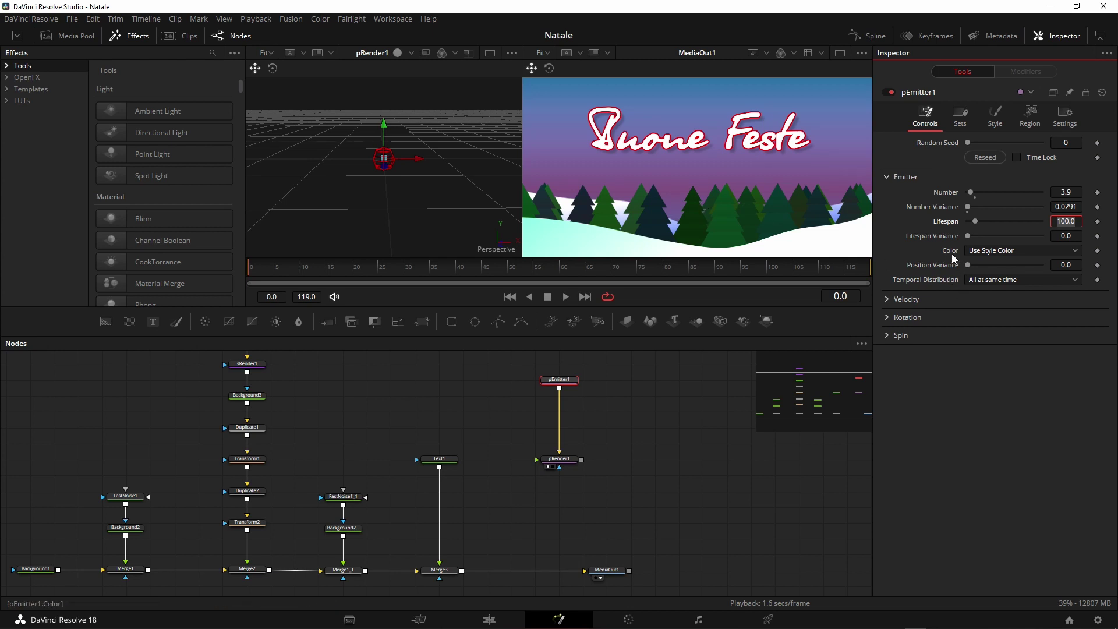
- Set particle Velocity to 0.067 and Velocity Variance to 0.031
click(885, 298)
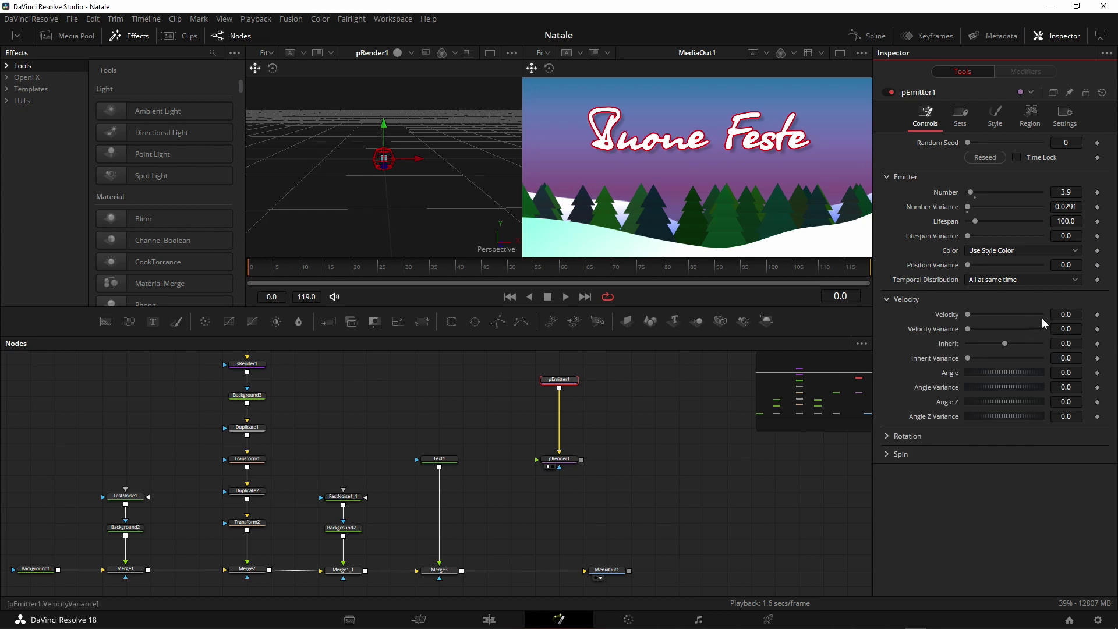
click(1065, 315)
text(0)
text(.067)
key(Tab)
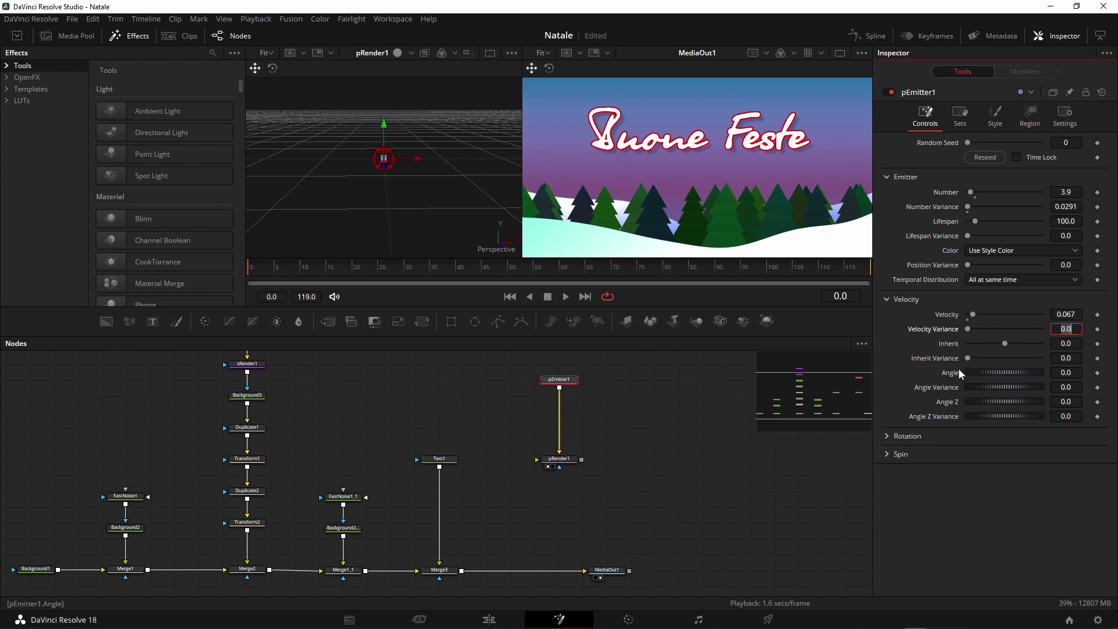
click(1064, 330)
text(1)
key(Tab)
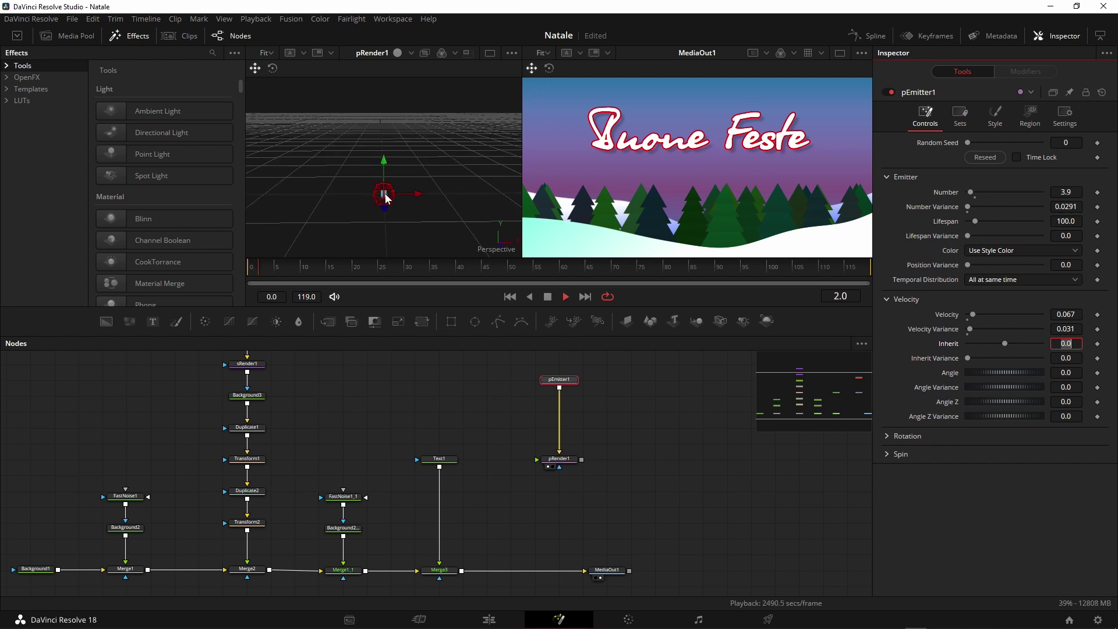
- Set the particle emission Angle to -90
drag(385, 193, 396, 164)
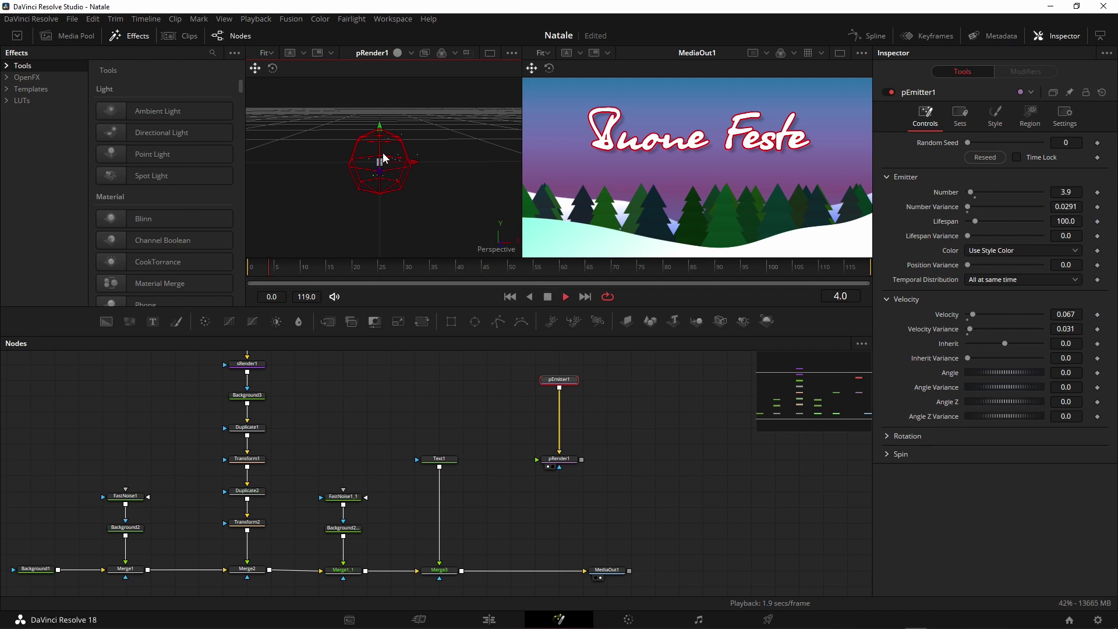
click(547, 297)
click(1069, 372)
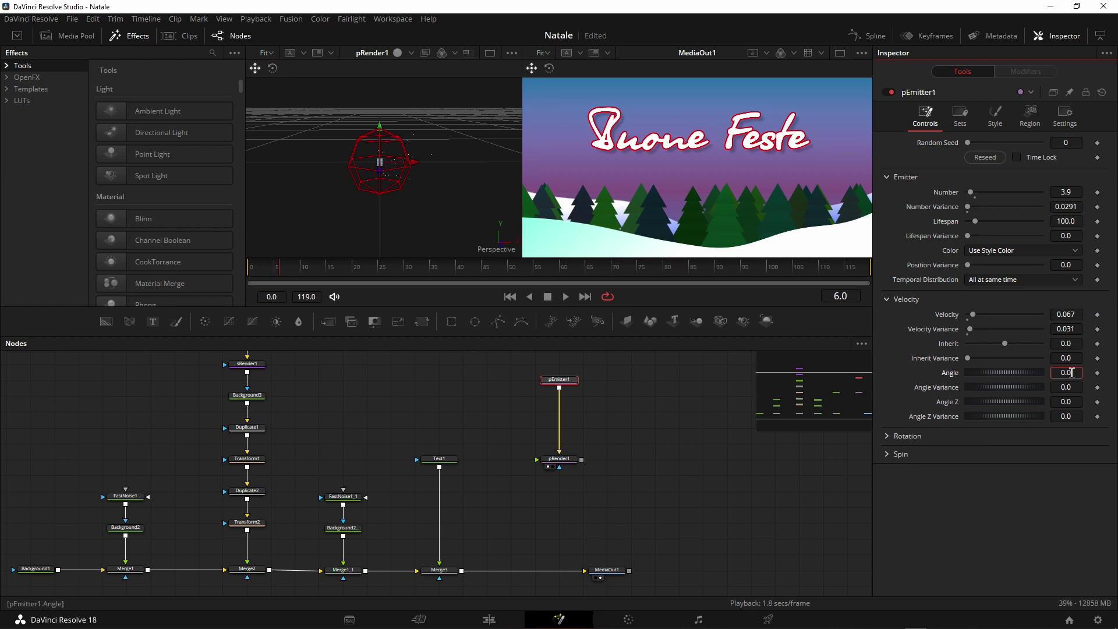
text(-90)
key(Tab)
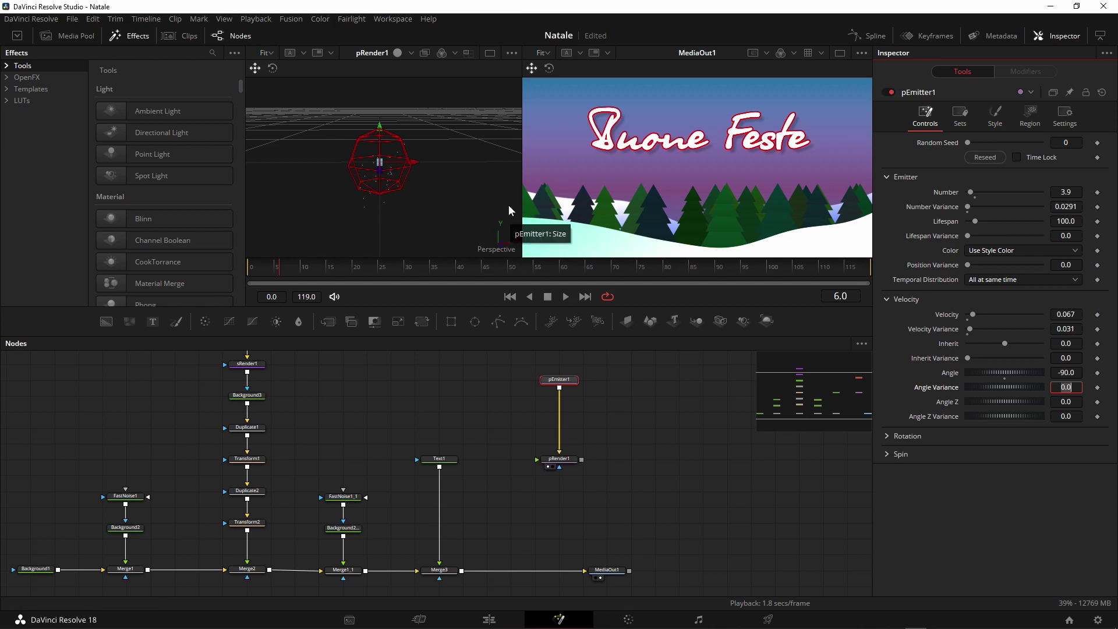
click(995, 120)
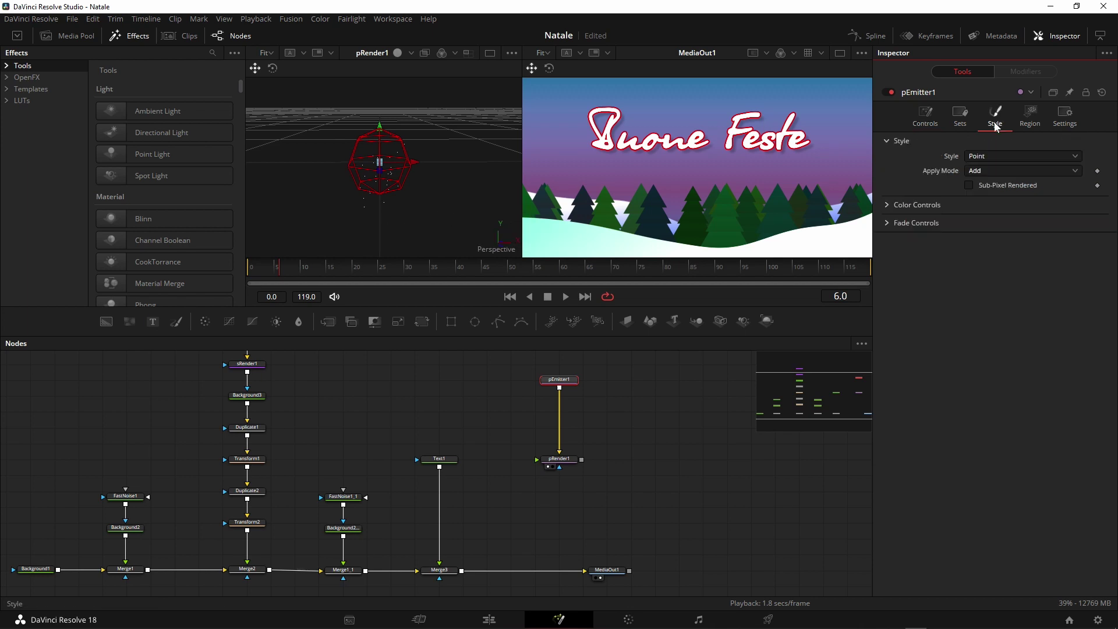
- Switch particles to Blob style and emit them from a 0.1 by 0.1 Rectangle region
click(992, 157)
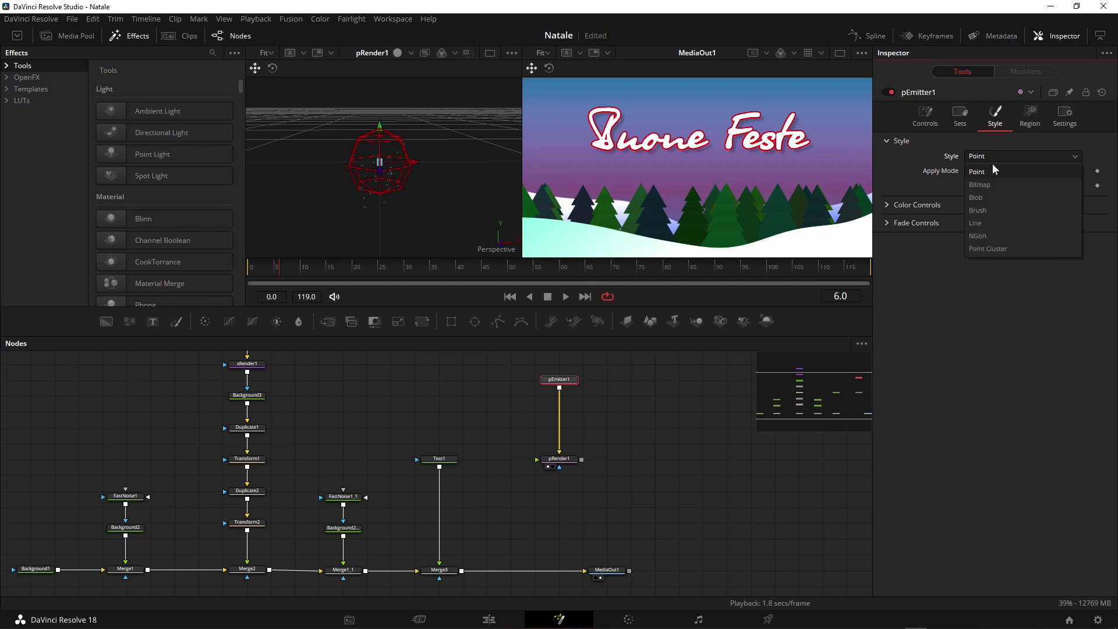
click(984, 198)
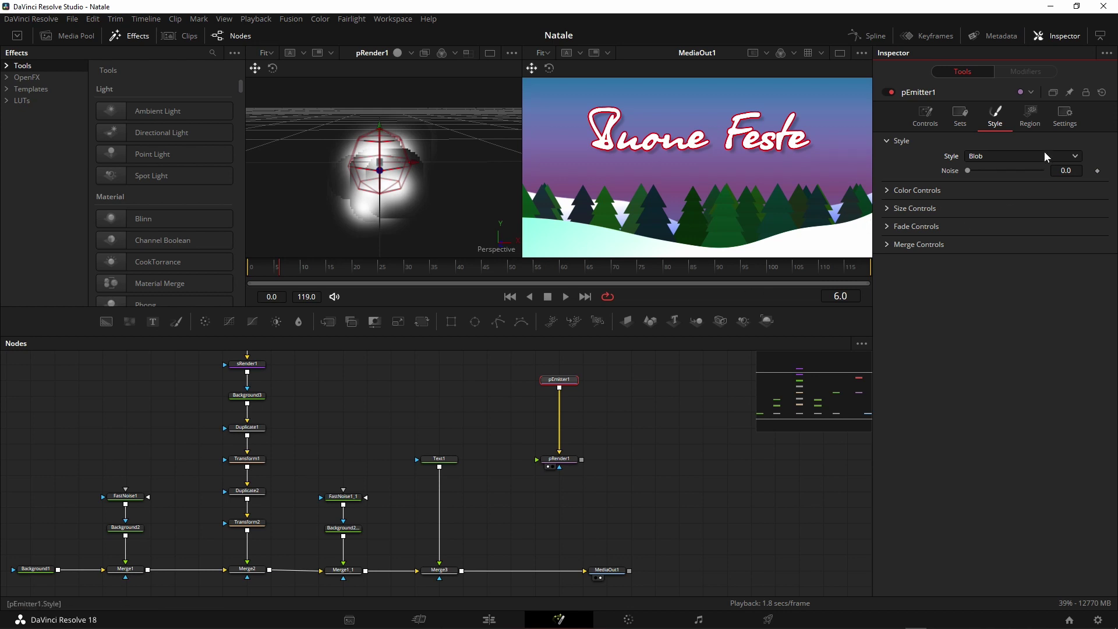
click(1032, 122)
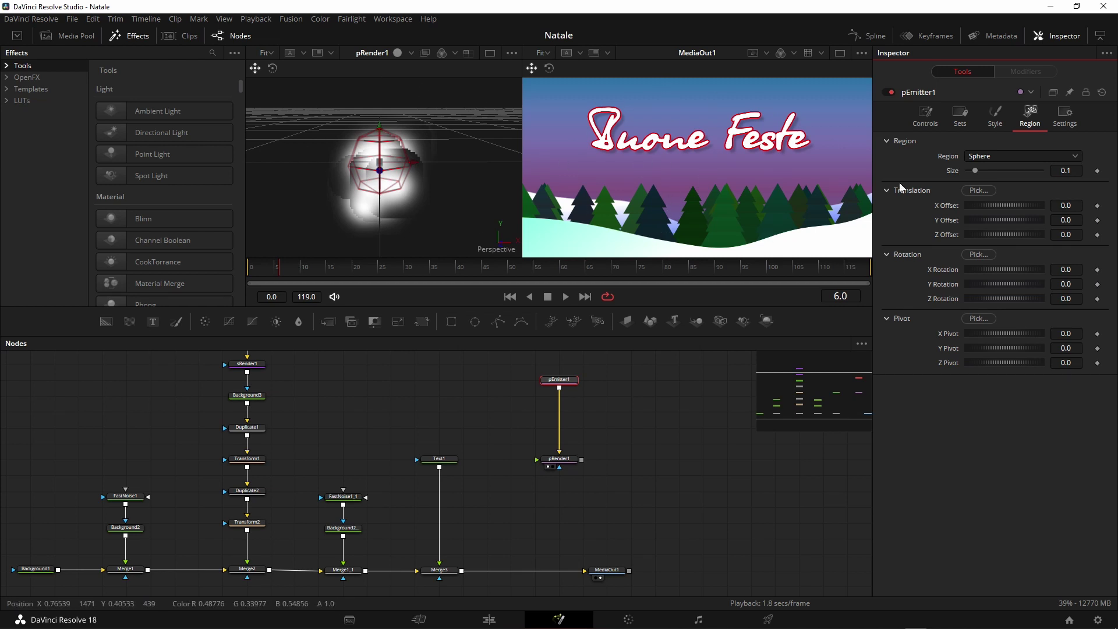
click(979, 157)
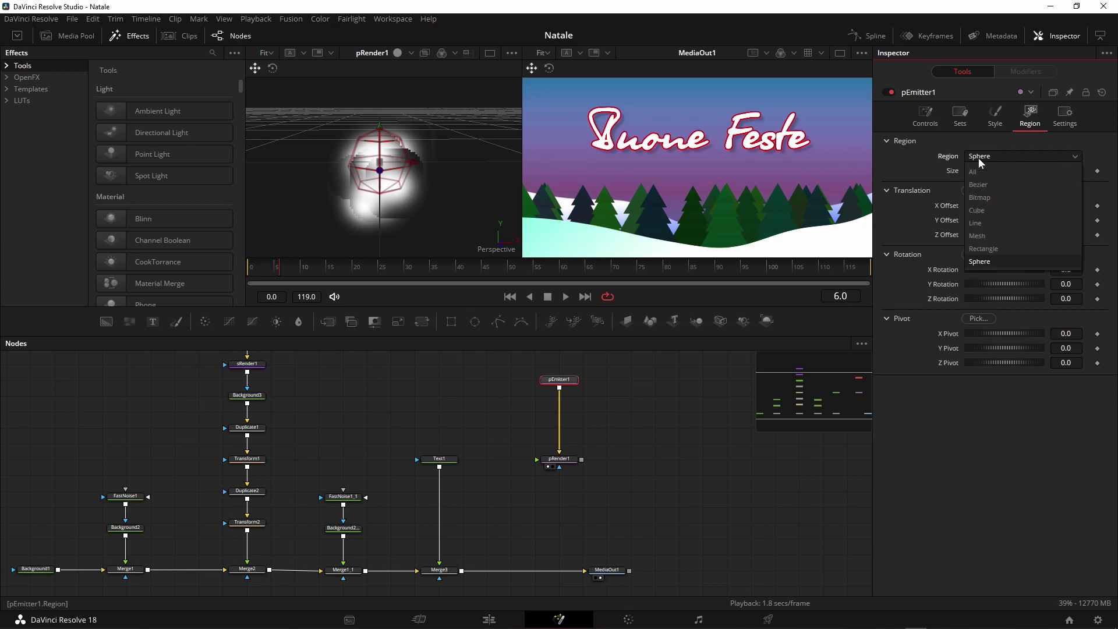
click(1001, 246)
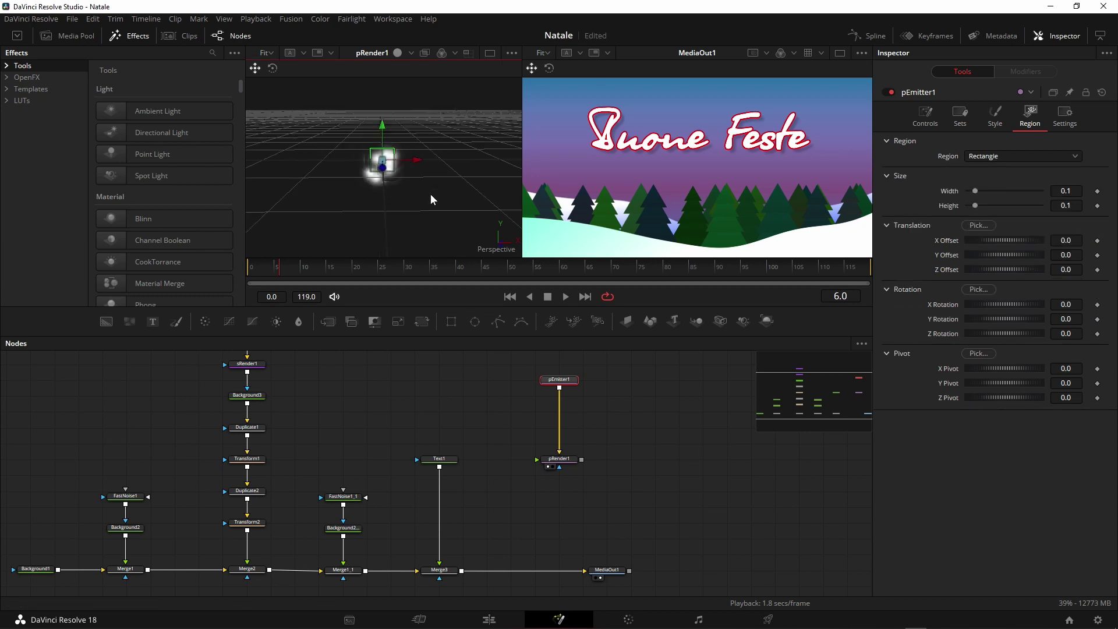
mouse_move(432, 193)
mouse_down()
mouse_move(403, 197)
mouse_move(403, 179)
mouse_up()
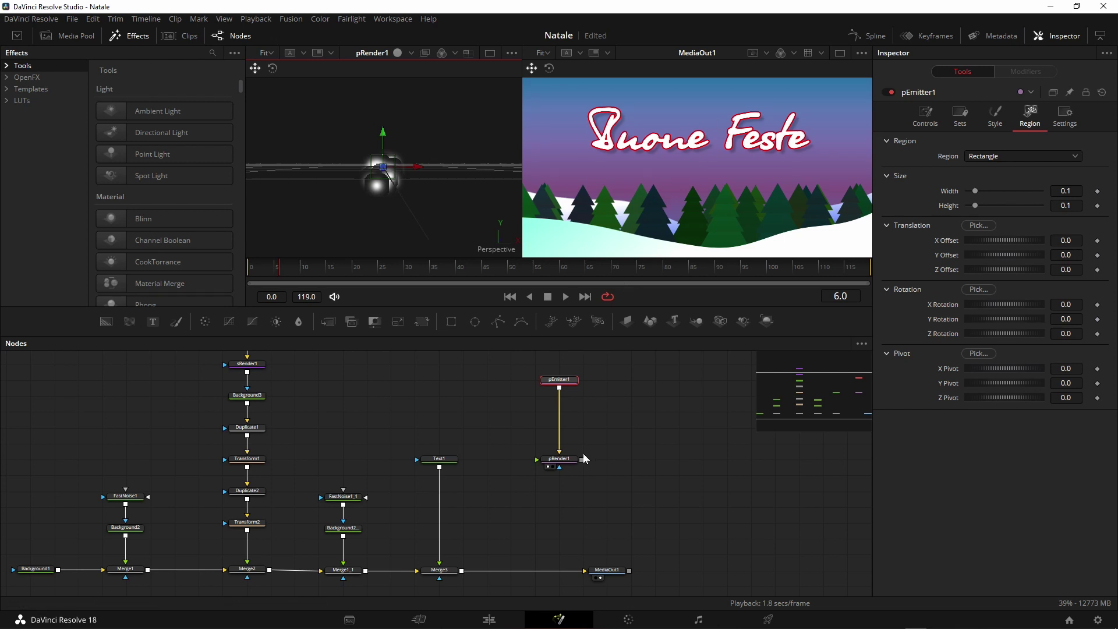
- Render pRender1 through a new Renderer3D1 and layer it via Merge4 before MediaOut1
click(569, 459)
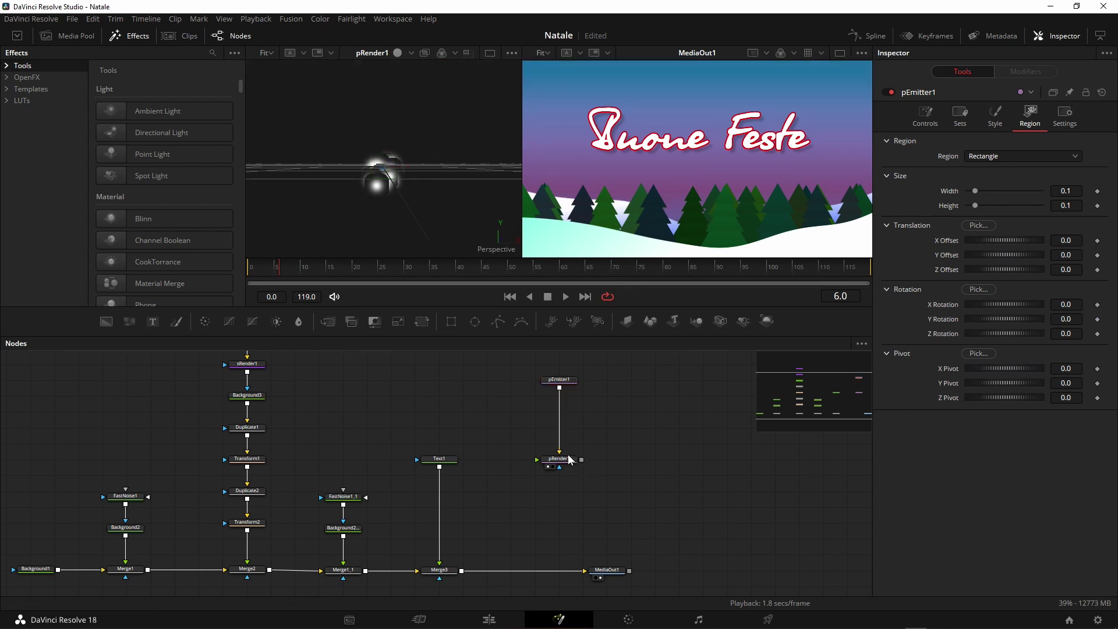
click(569, 459)
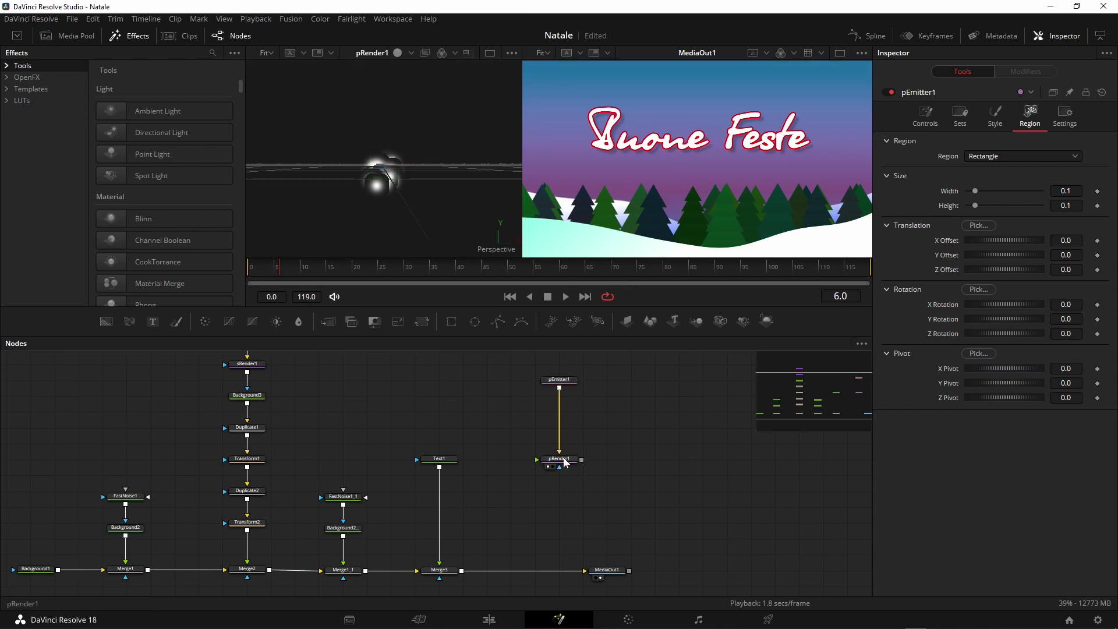
click(767, 324)
drag(606, 460, 558, 506)
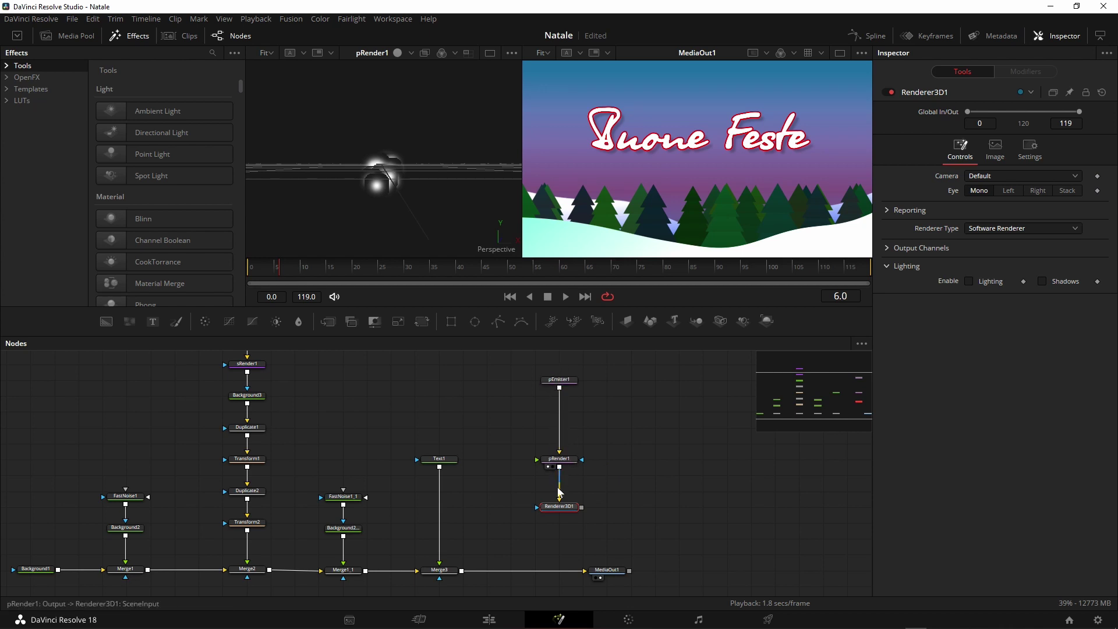
drag(600, 575, 720, 575)
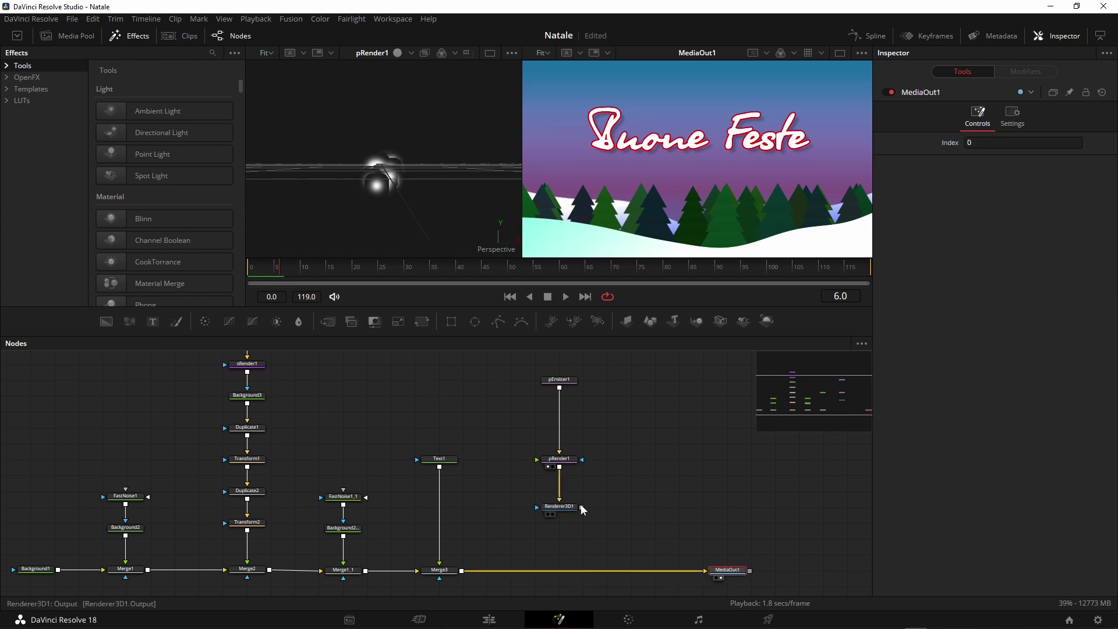
drag(577, 511, 462, 570)
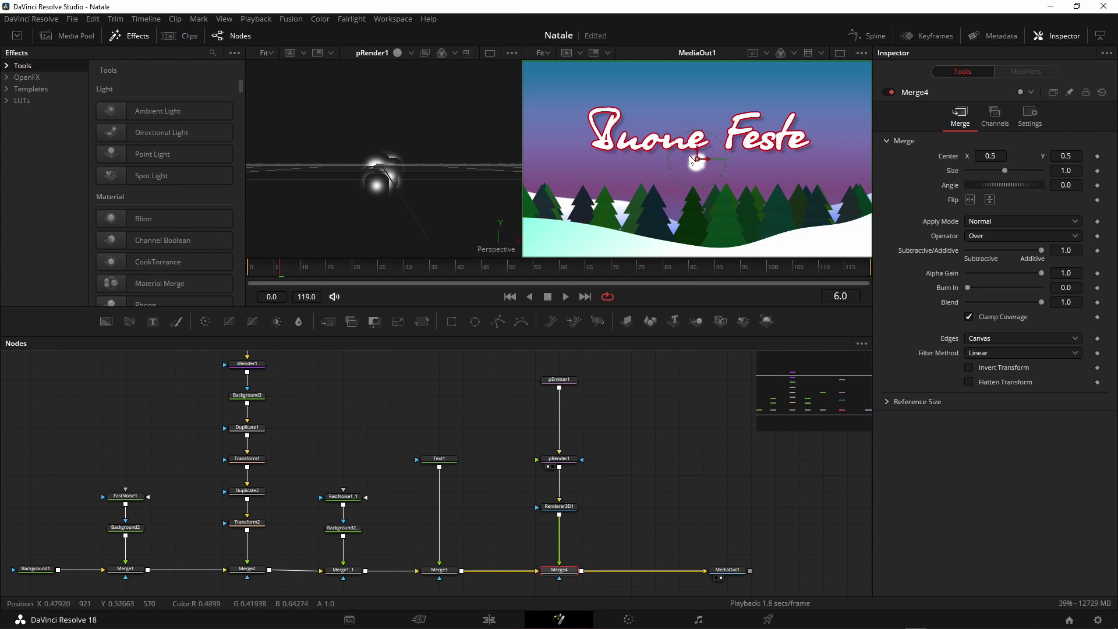
click(556, 383)
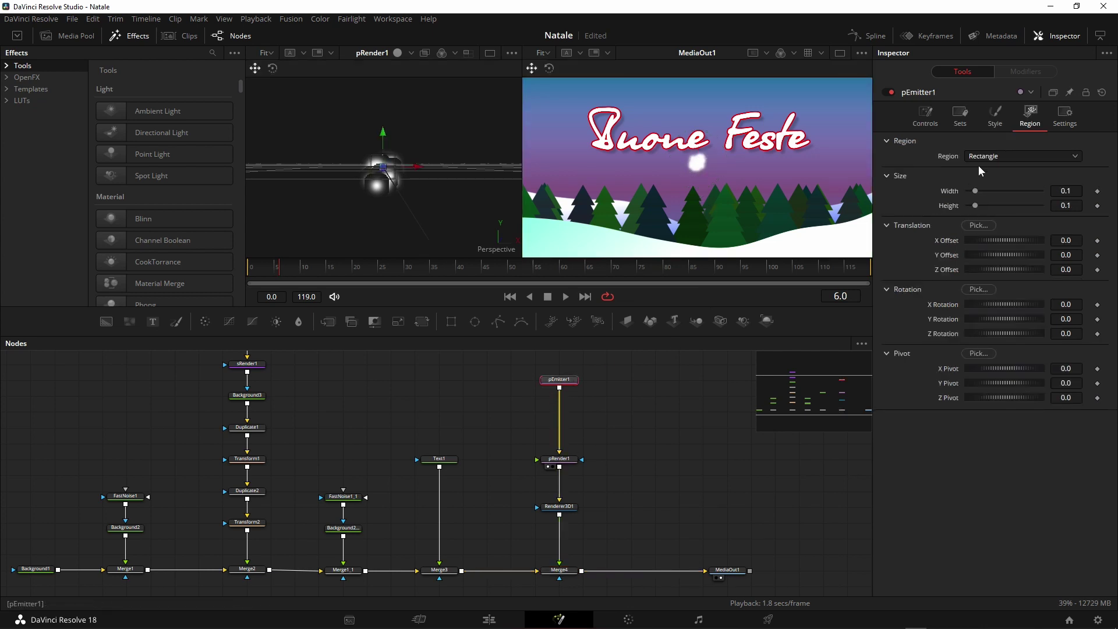
- Widen the emitter's rectangle region to about 3.339
drag(974, 191, 1044, 201)
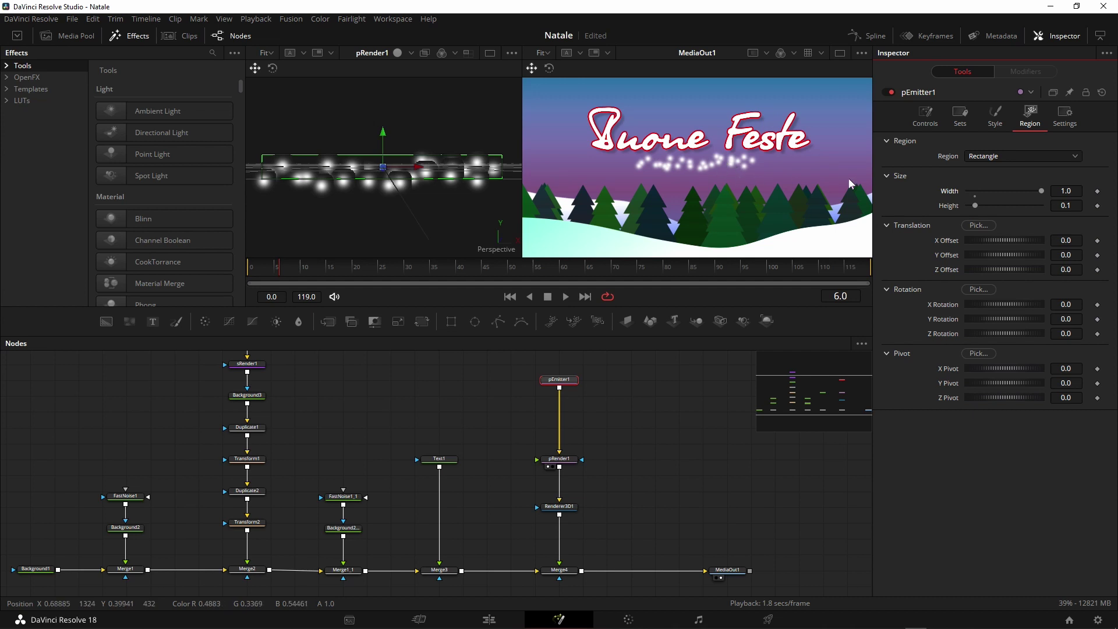
click(1070, 190)
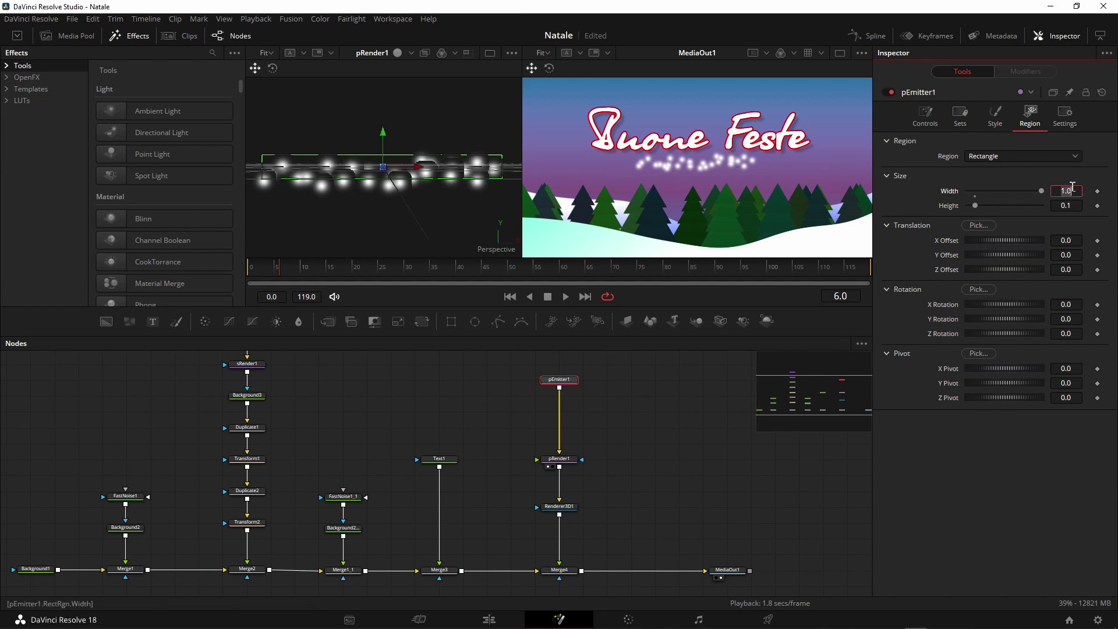
text(2)
key(Tab)
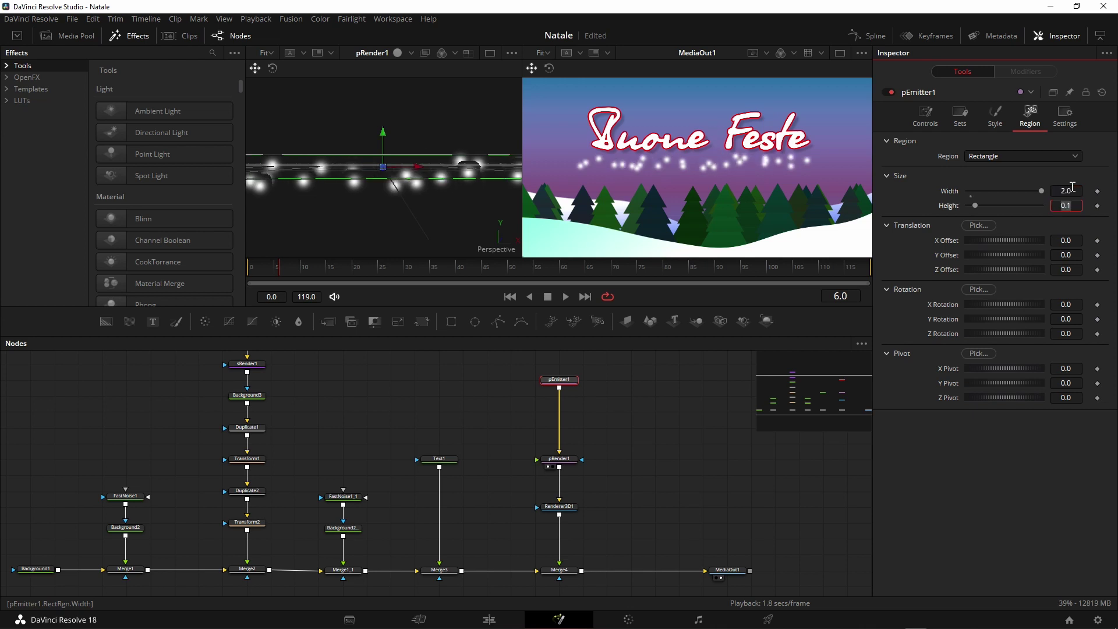
click(1072, 188)
text(5)
key(Tab)
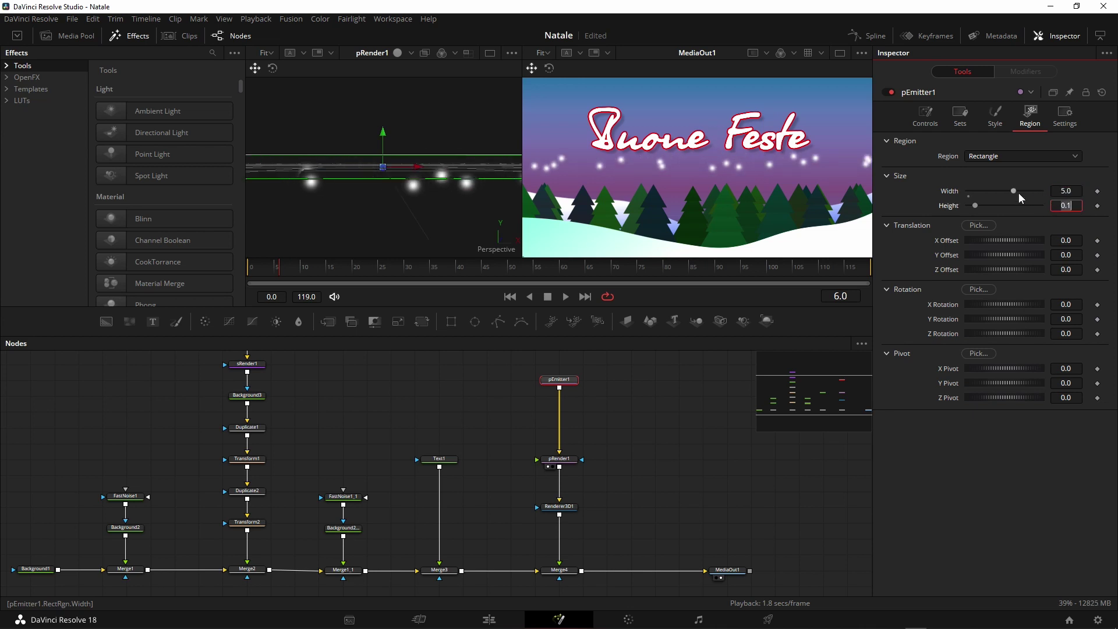
drag(1014, 190, 997, 190)
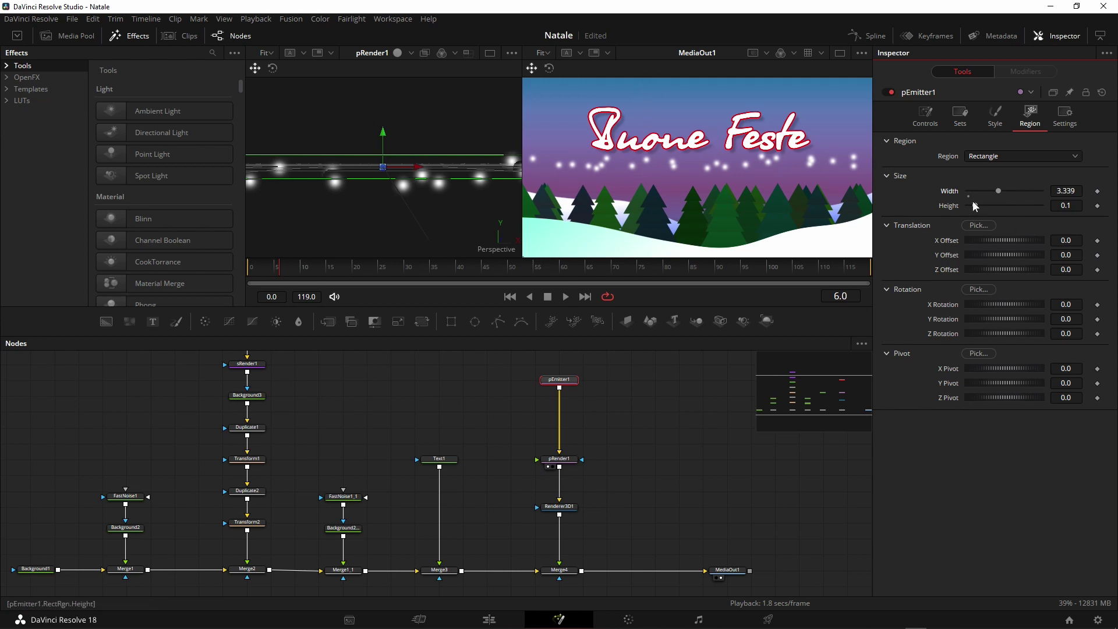
- Set the emitter region's height to about 1.953
drag(973, 203, 1049, 212)
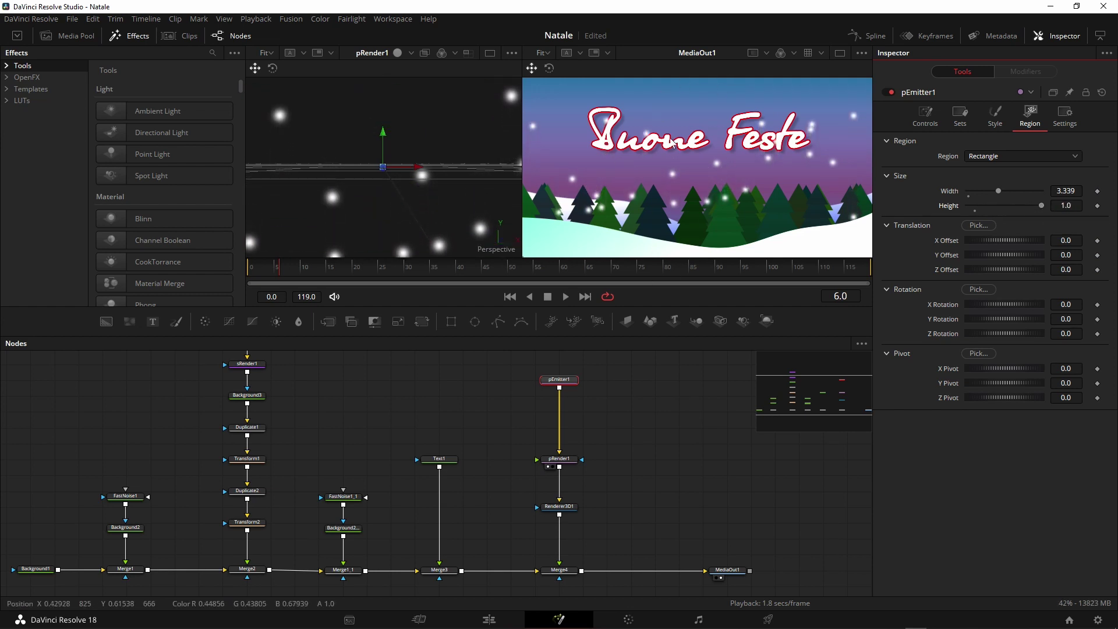
click(1074, 207)
key(Tab)
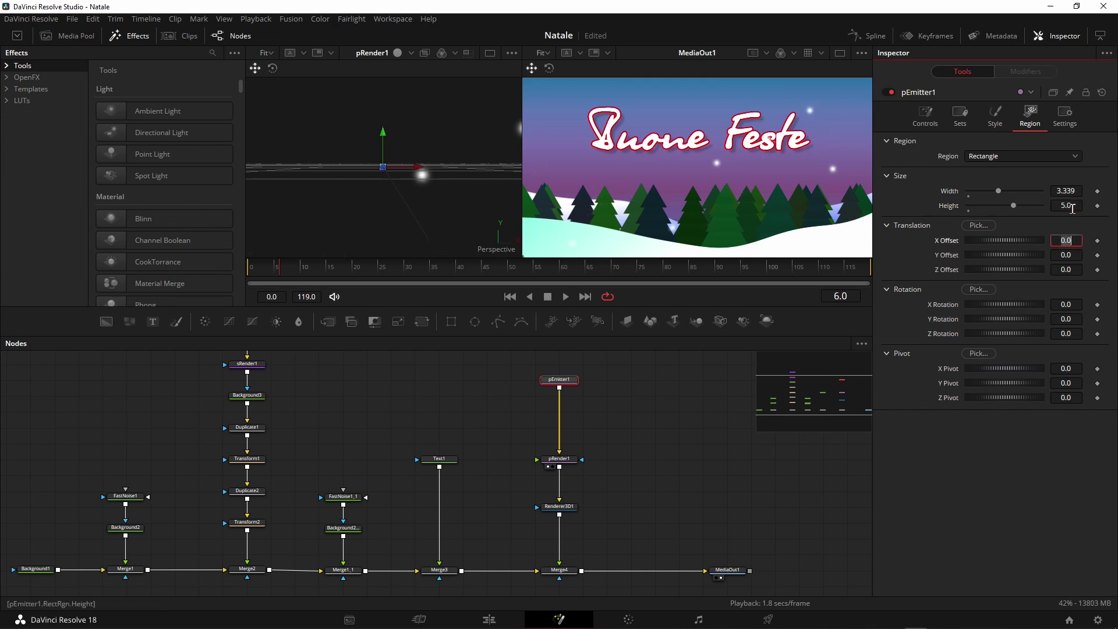
drag(1010, 207, 983, 203)
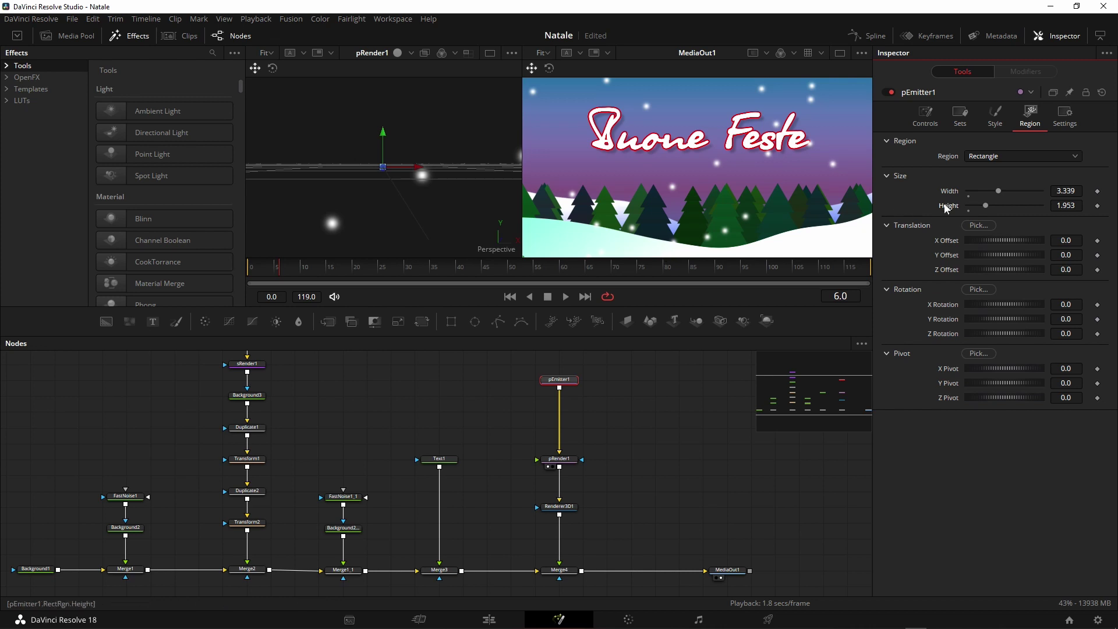
click(926, 117)
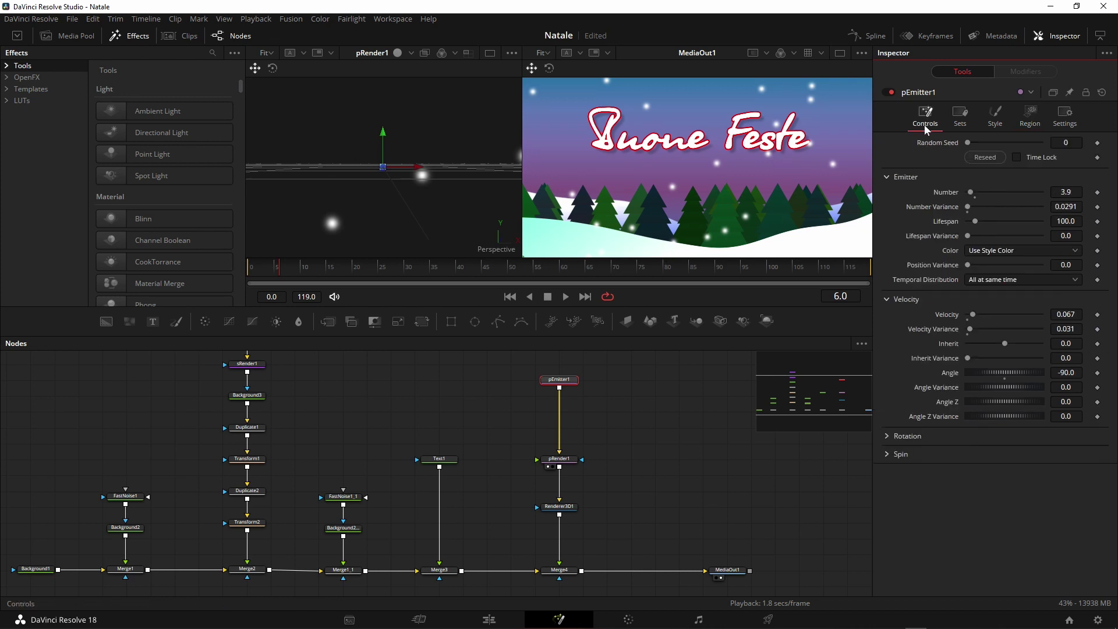
- Reduce snowflake Size to 0.0472 with no size variance, and save
click(992, 124)
click(885, 209)
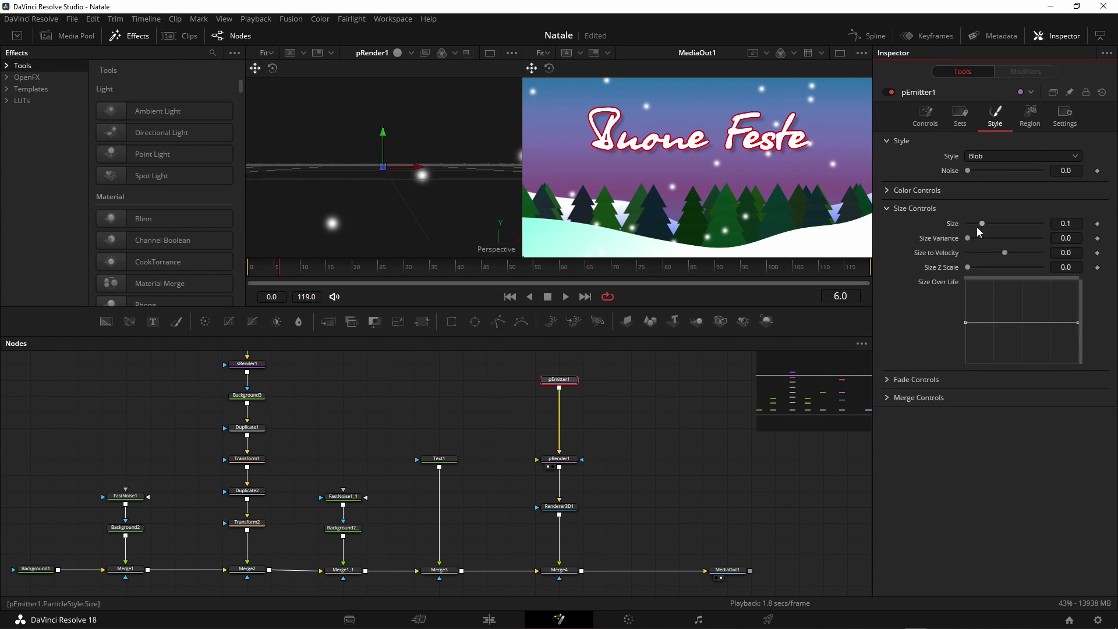
drag(981, 224, 973, 224)
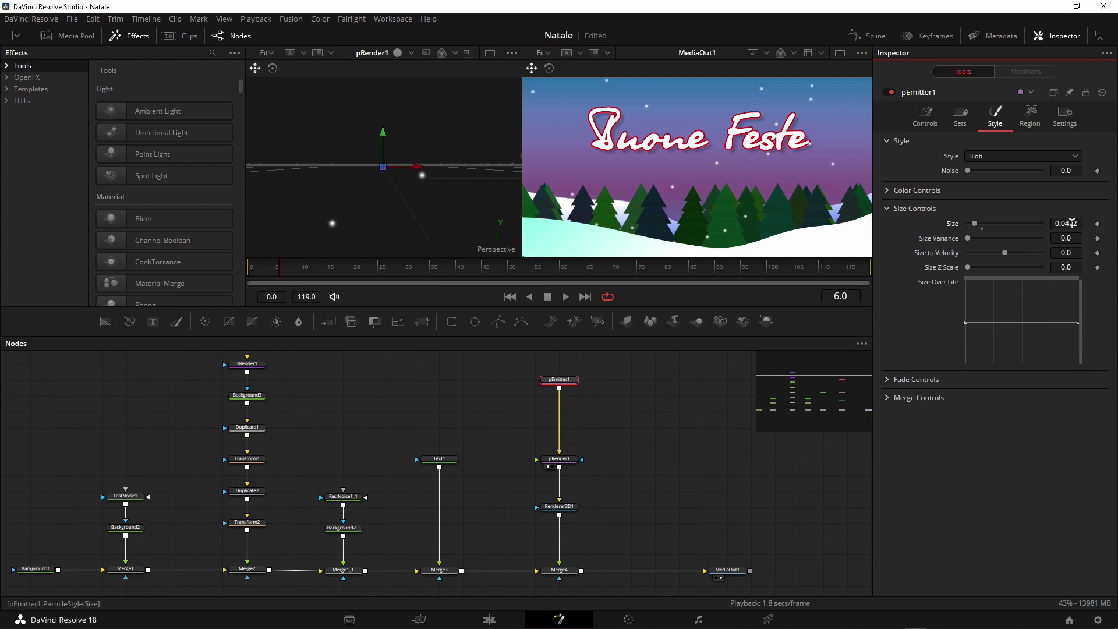
key(ctrl+s)
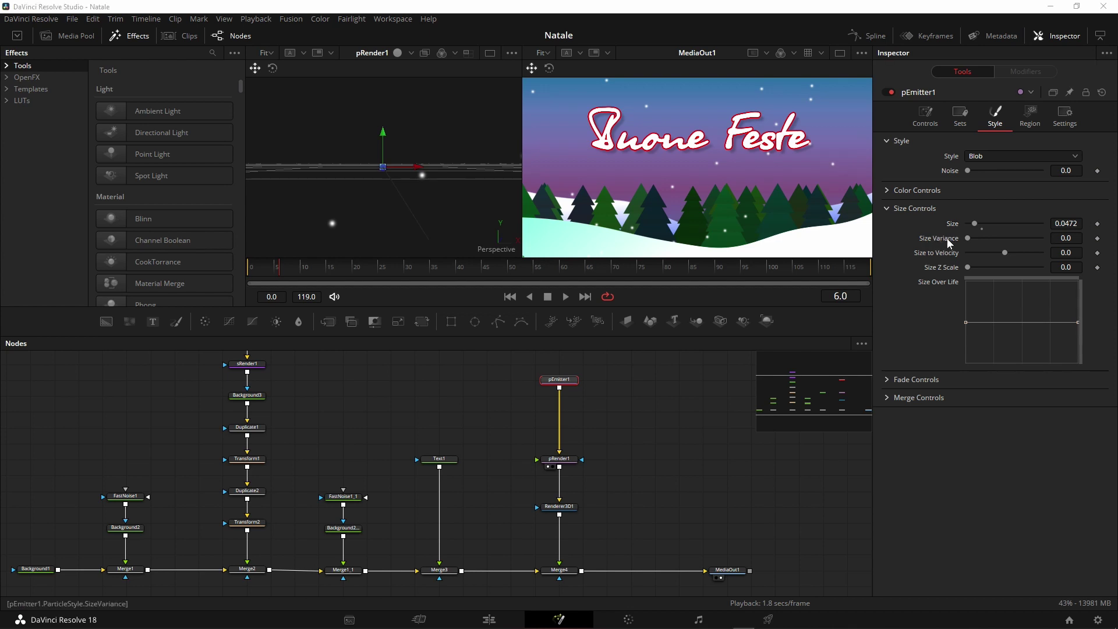
drag(966, 238, 1007, 238)
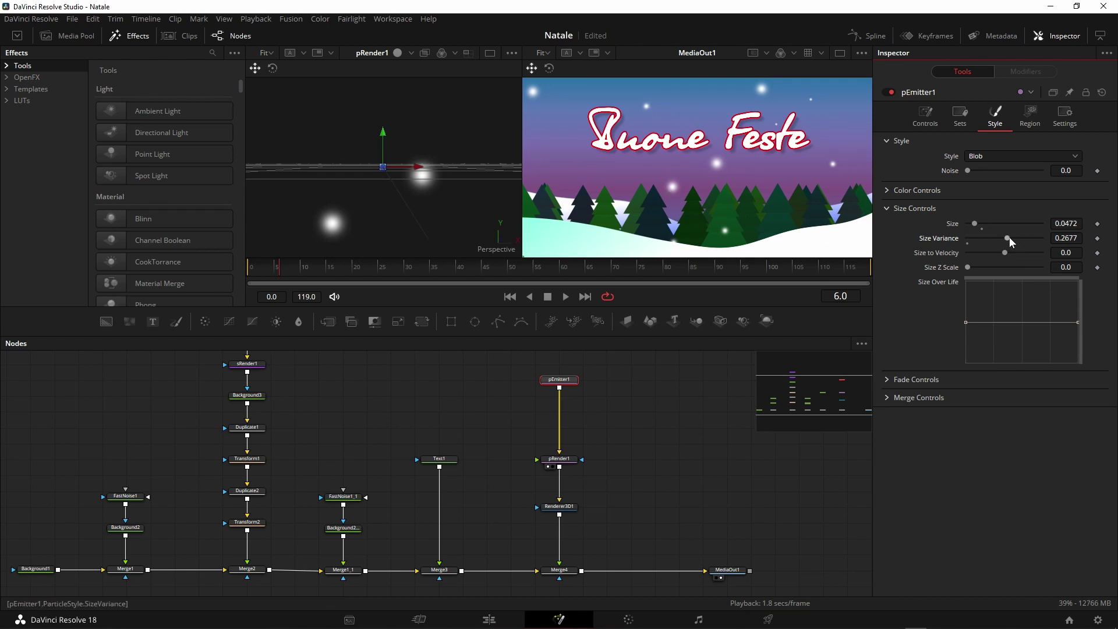
drag(1009, 237, 966, 235)
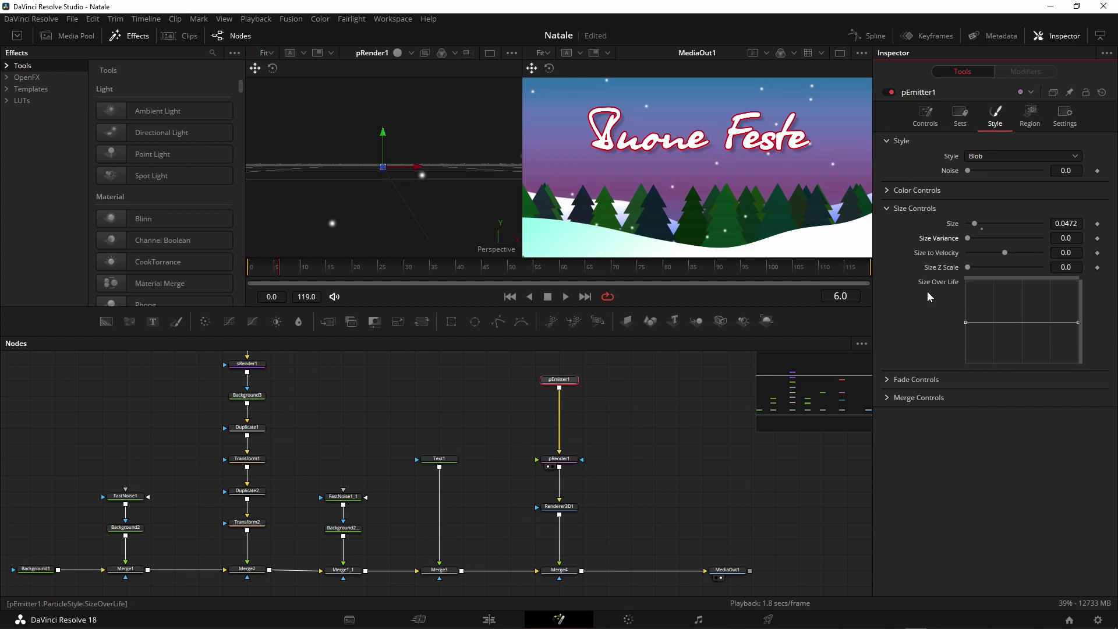
- Shape the Size Over Life curve so flakes shrink to zero at end of life
click(988, 322)
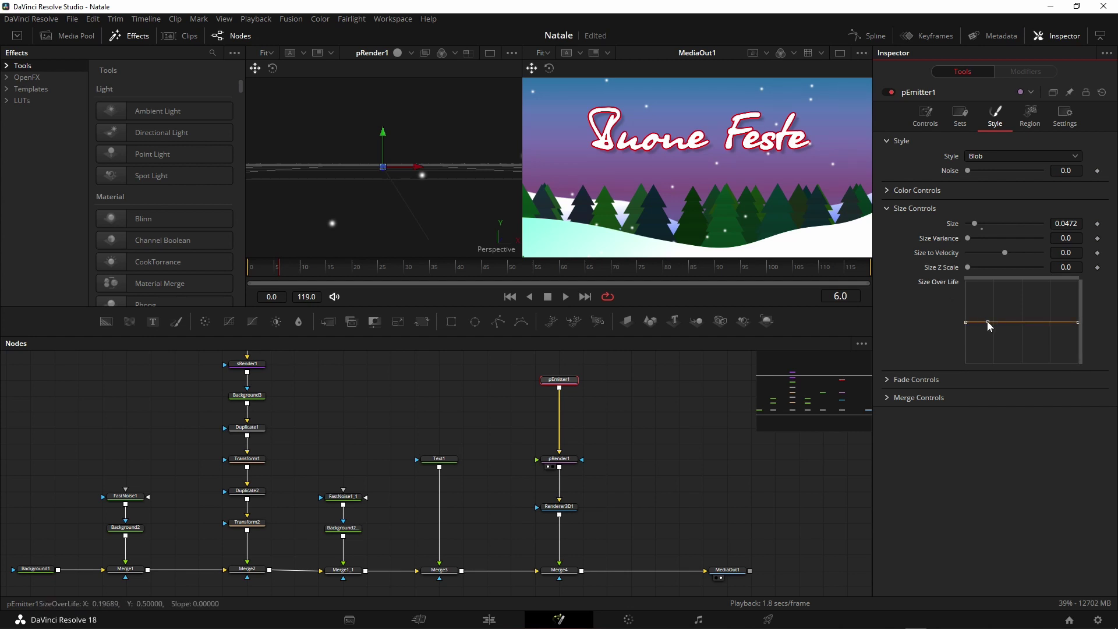
drag(988, 321, 988, 313)
drag(1048, 320, 1047, 314)
key(ctrl+s)
drag(1077, 324, 1077, 363)
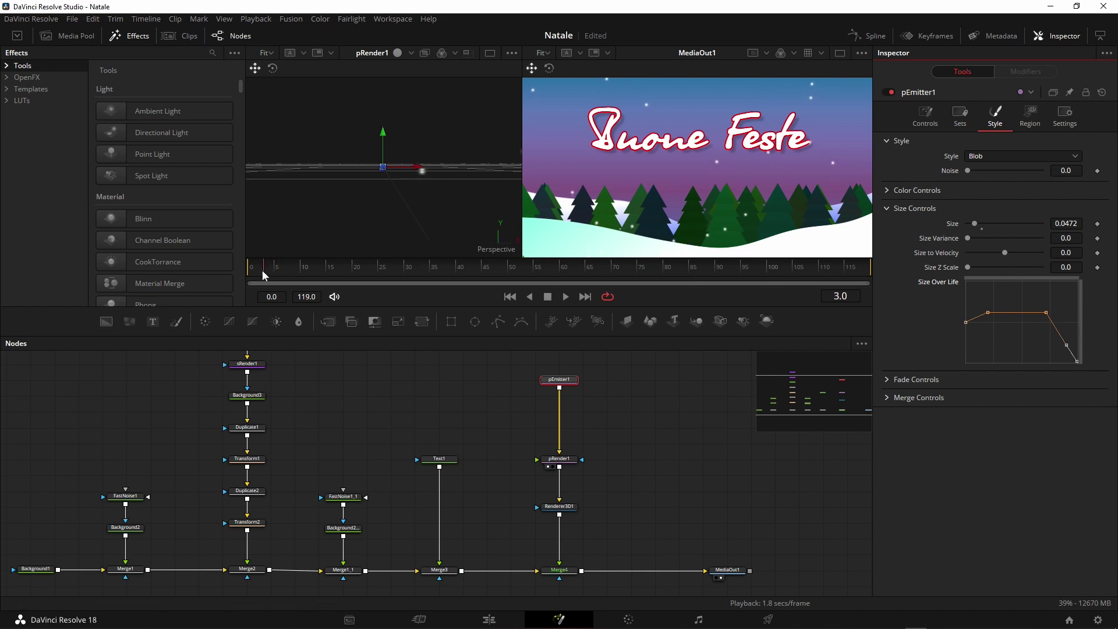
- Scrub the timeline to frame 32 to preview the falling snow
drag(280, 270, 571, 277)
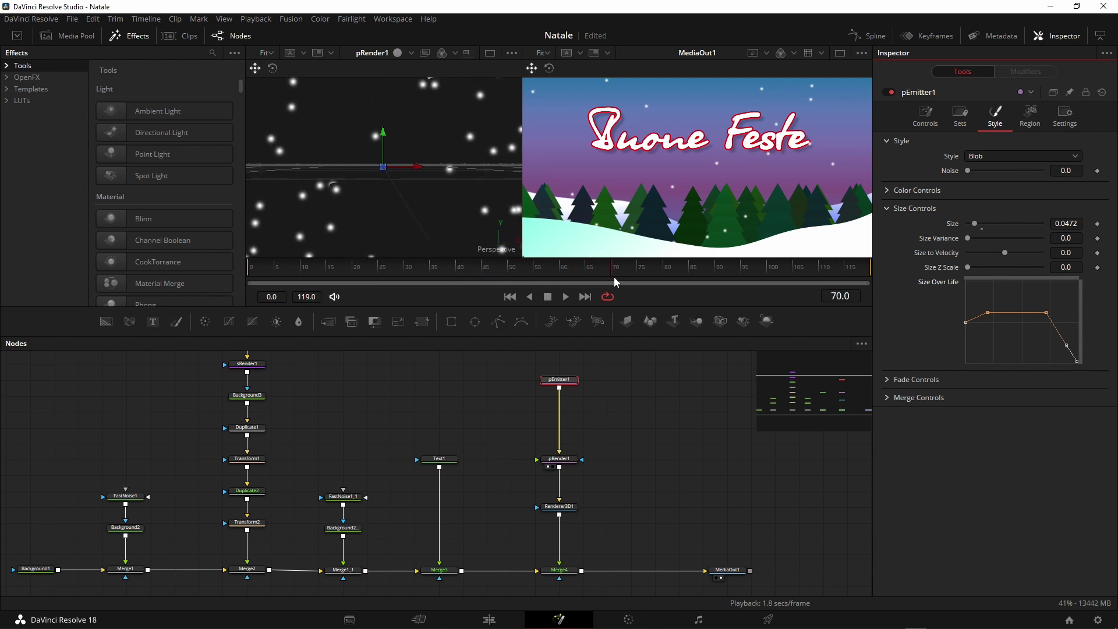
drag(572, 277, 417, 267)
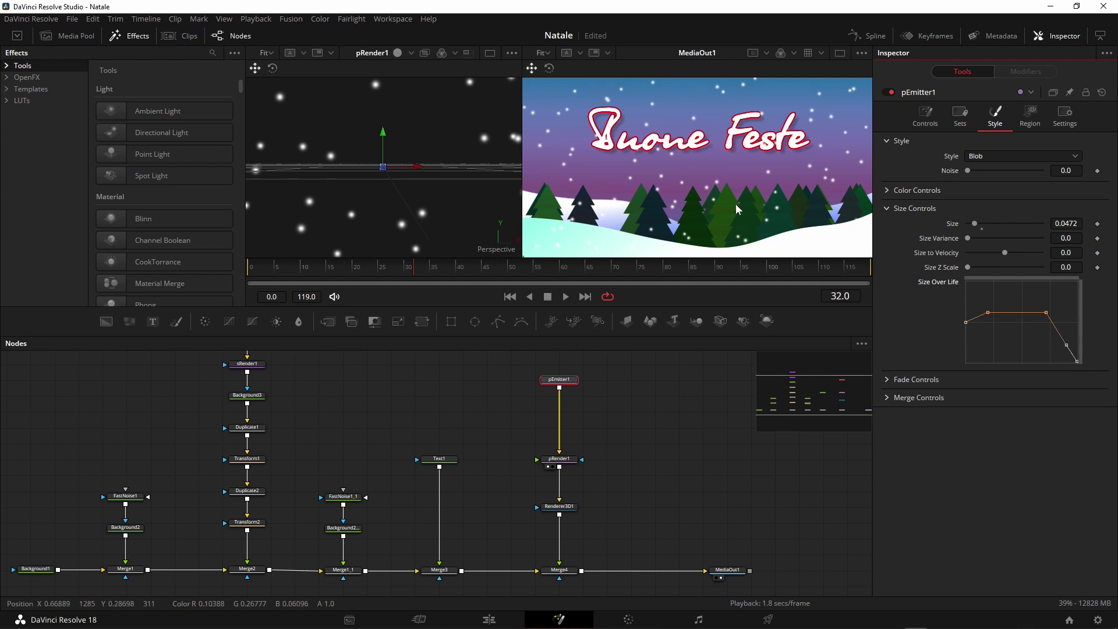
scroll(586, 458, up, 1)
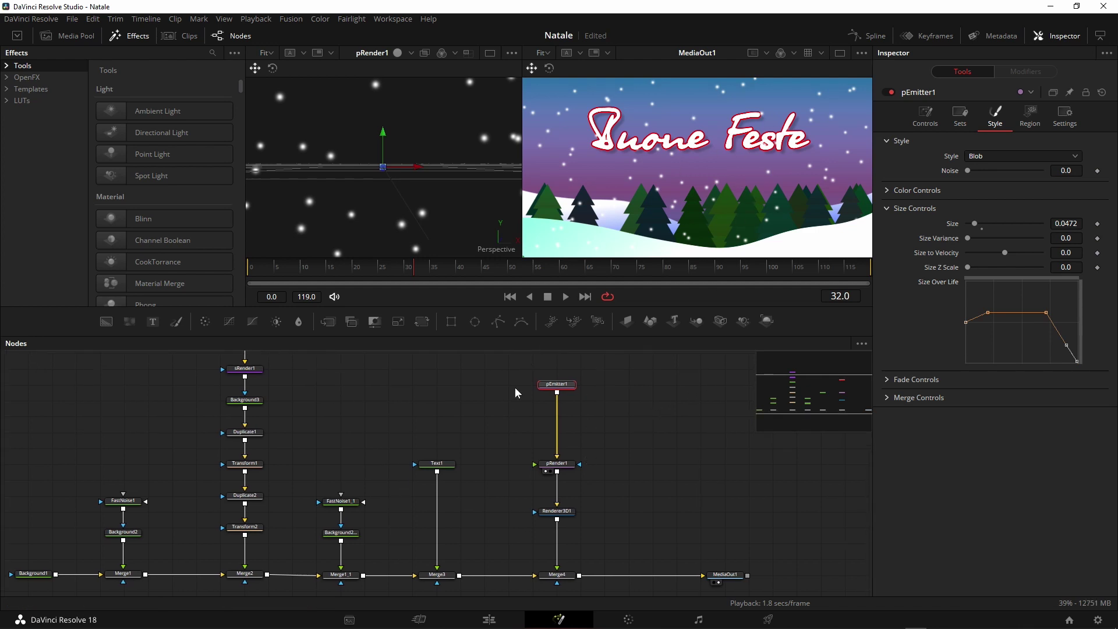
click(591, 381)
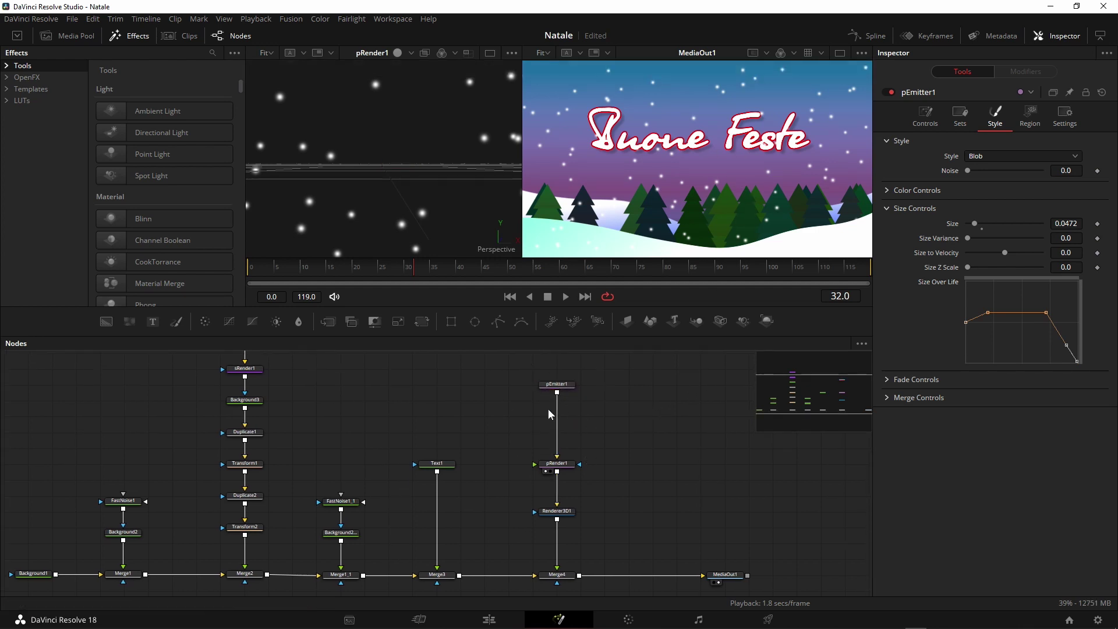
click(556, 385)
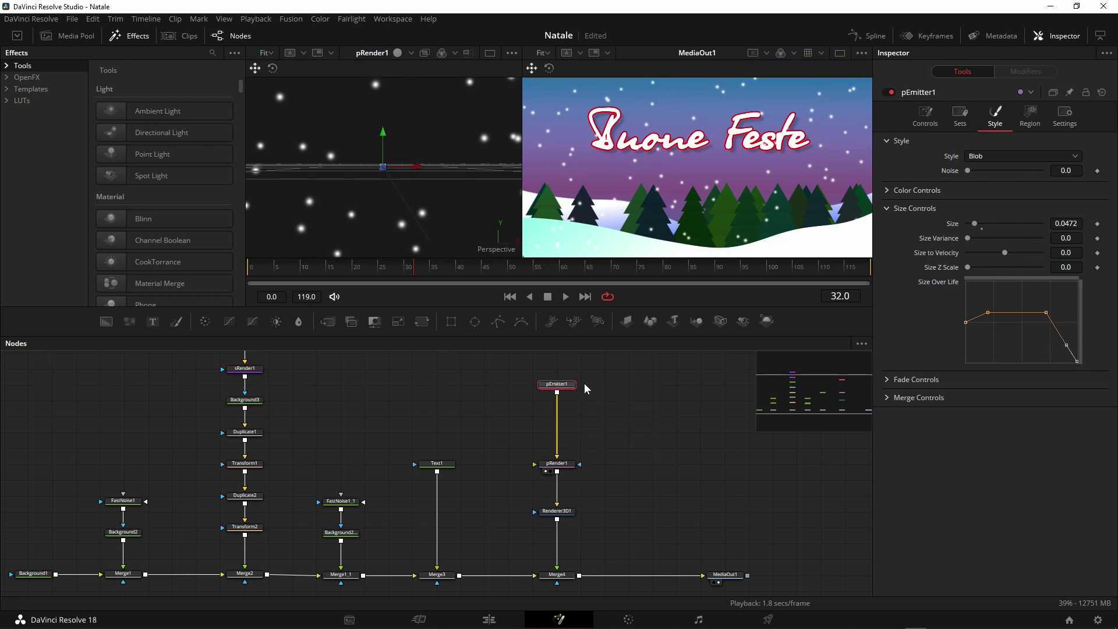
- Insert a pTurbulence node between pEmitter1 and pRender1 using the 'ptur' search
key(shift+space)
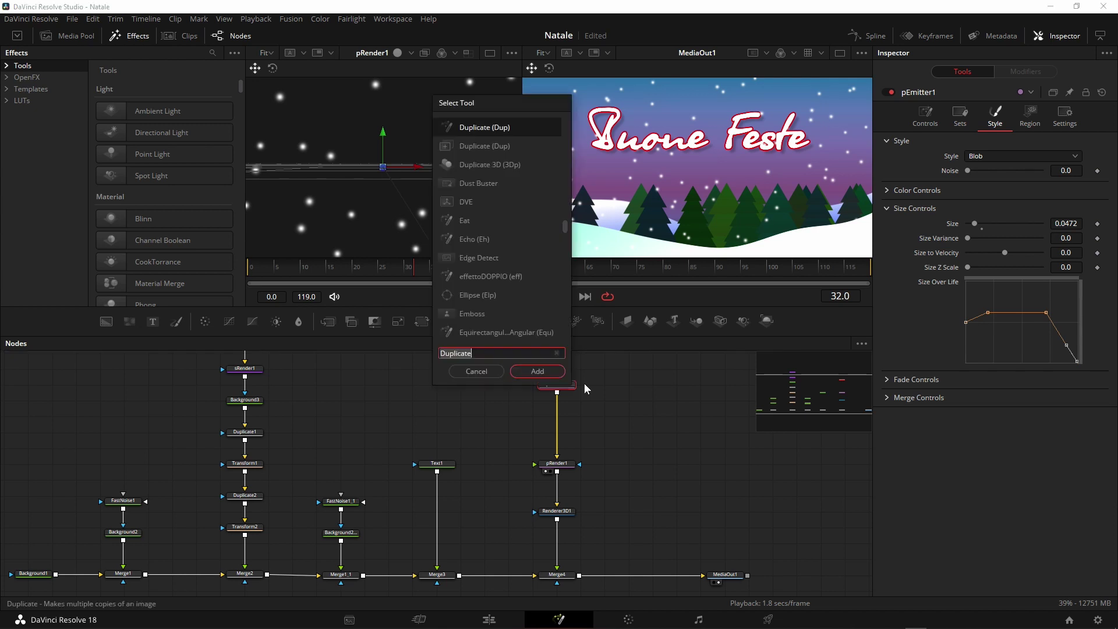
text(p)
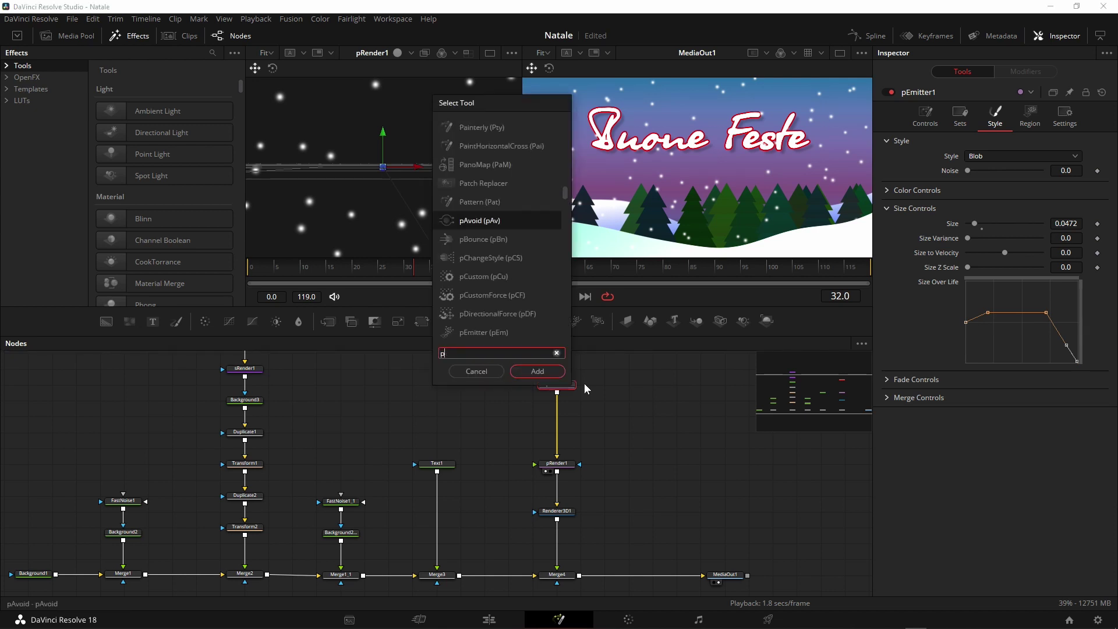
text(tur)
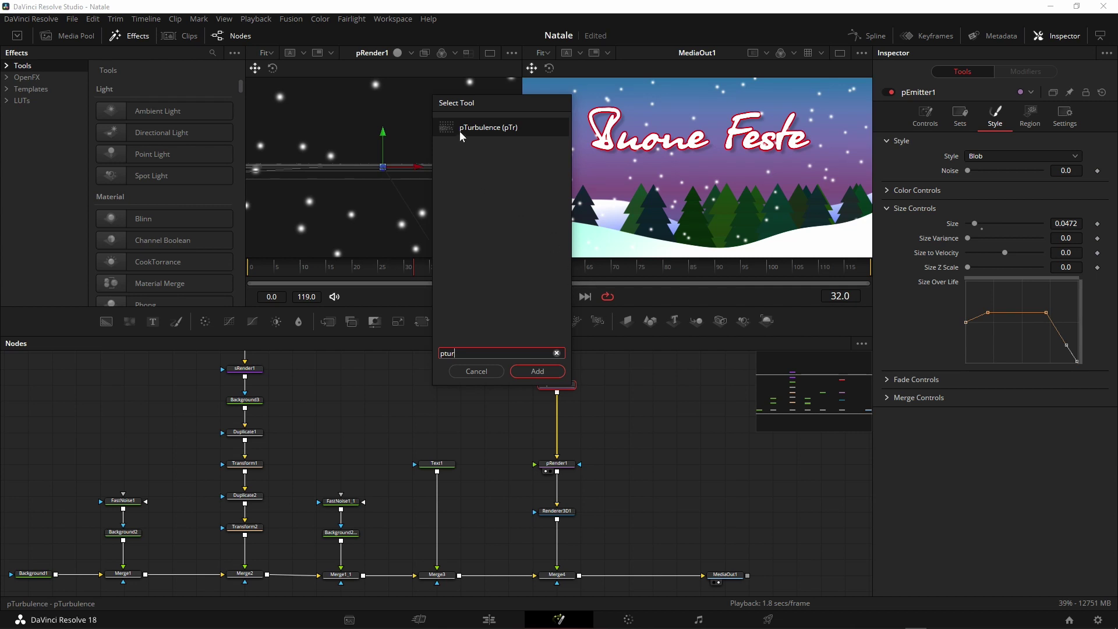
click(537, 371)
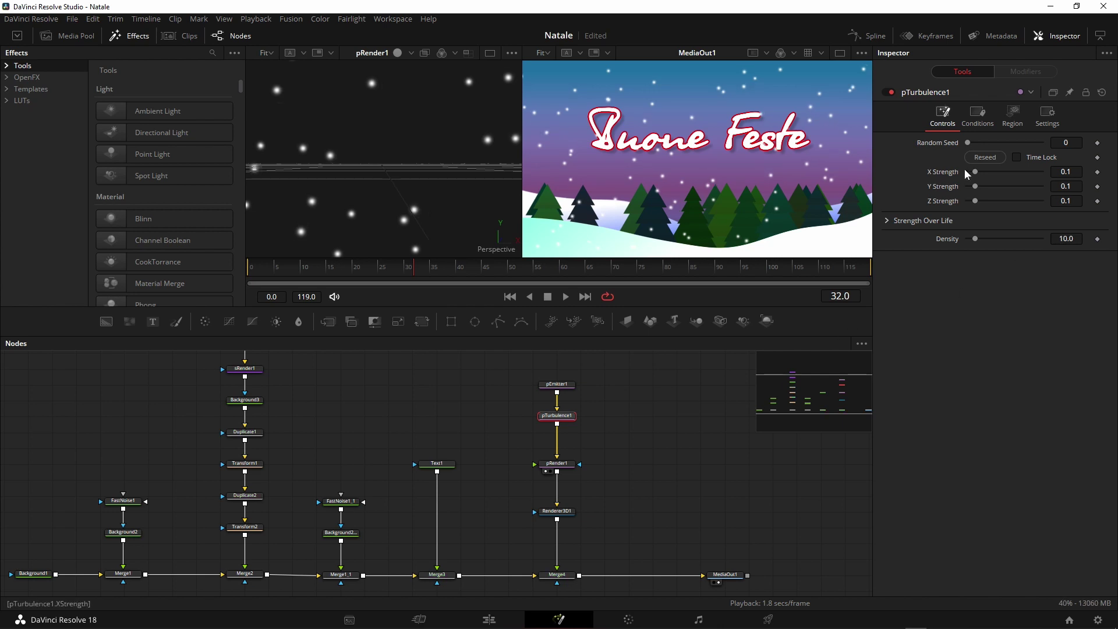
- Set pTurbulence1 strengths to X 0.37, Y 0.252, Z 0.488, then go to the Edit page
click(1077, 142)
text(187)
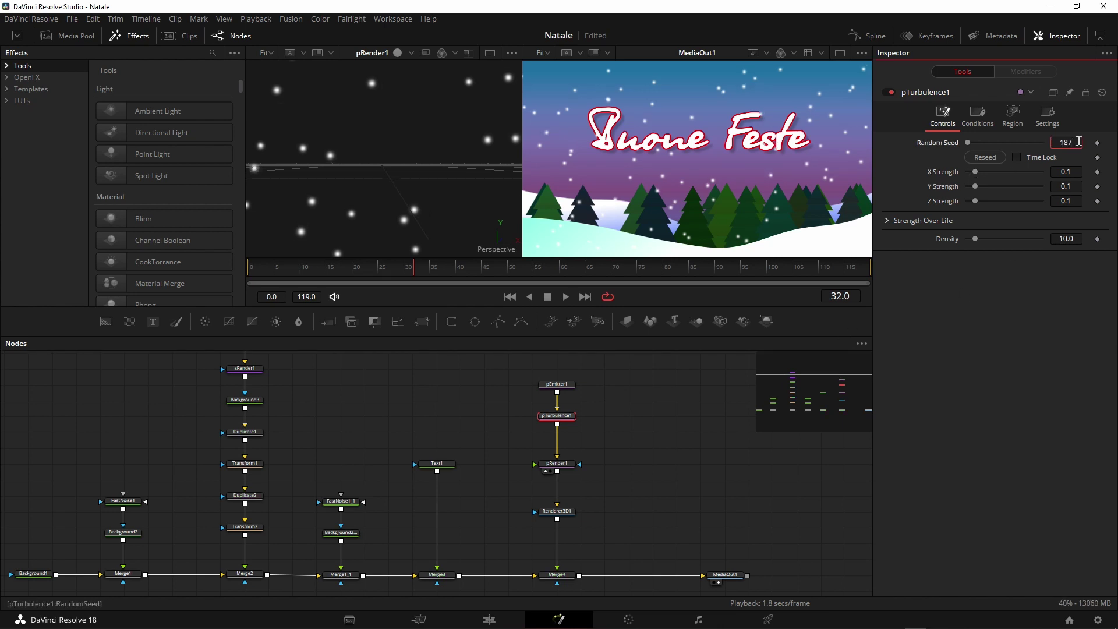
key(Tab)
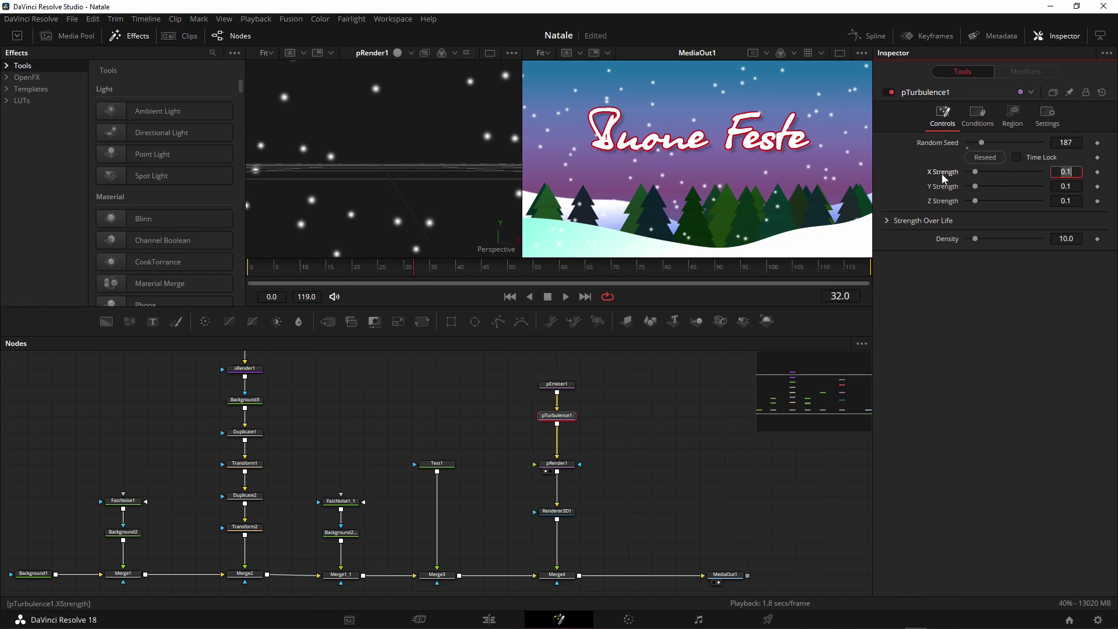
click(1072, 172)
key(BackSpace)
text(37)
key(Tab)
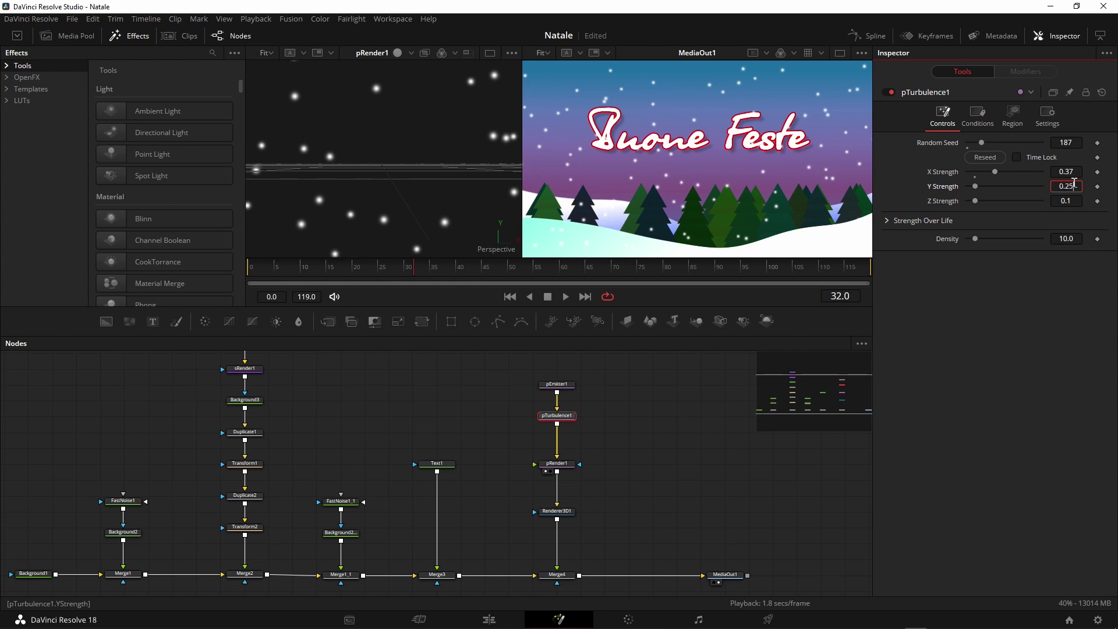
text(2)
key(Tab)
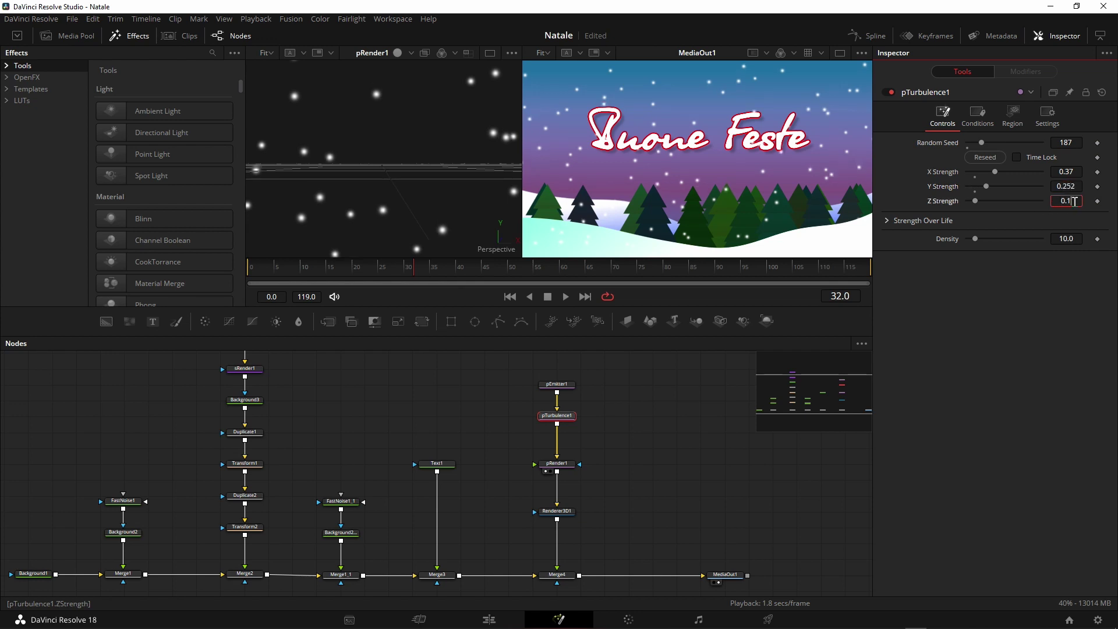
text(0.4)
text(88)
key(Tab)
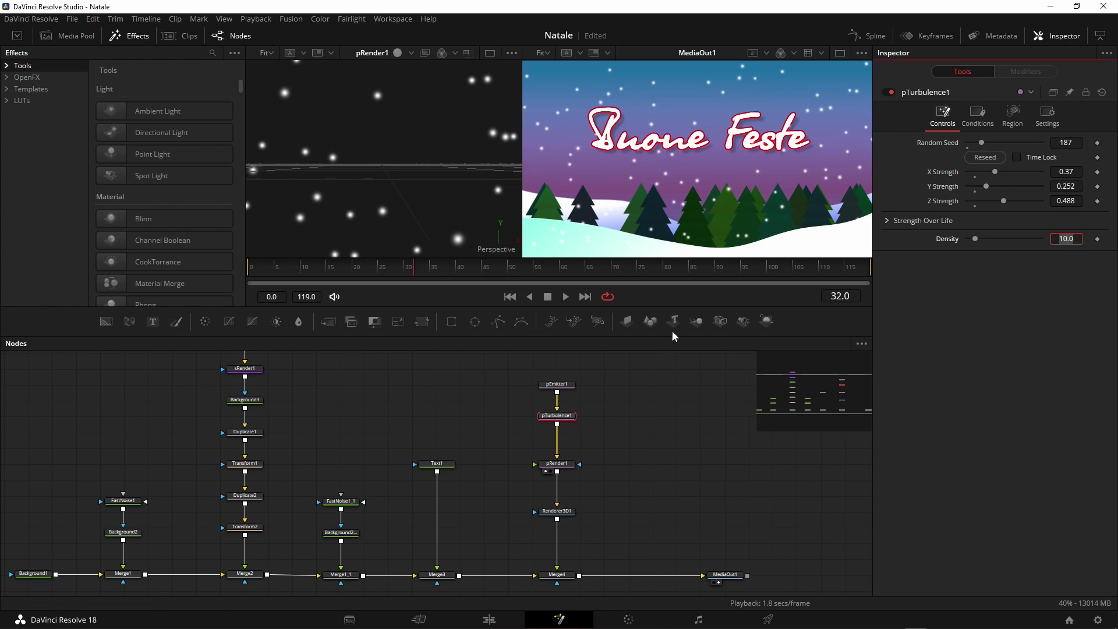
click(489, 618)
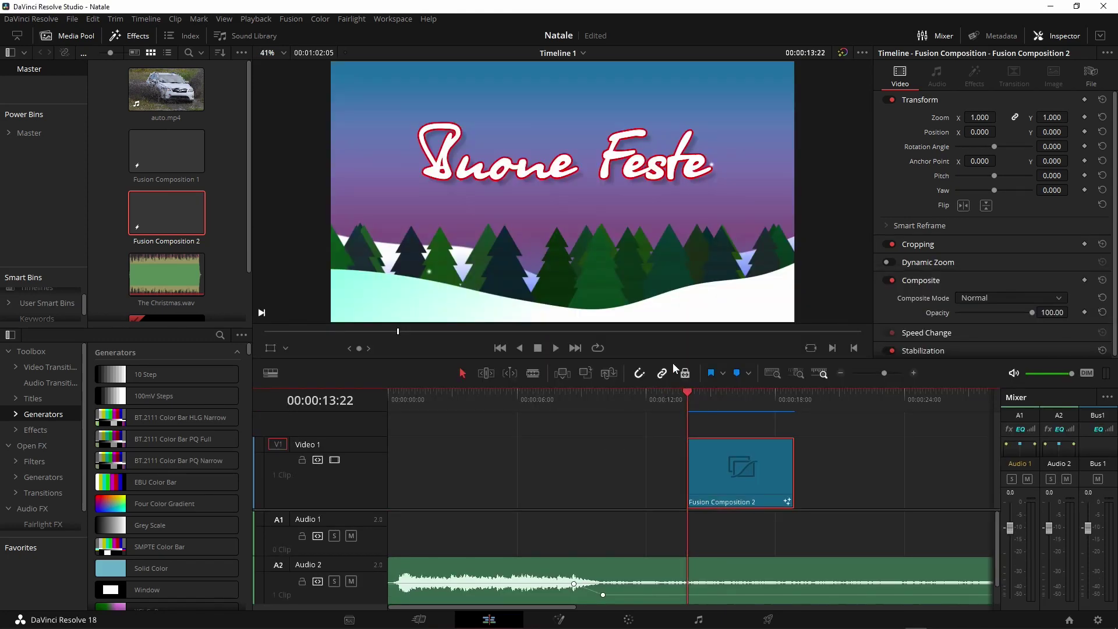
- Play the timeline twice from the clip start to review the snow, then return to Fusion
key(space)
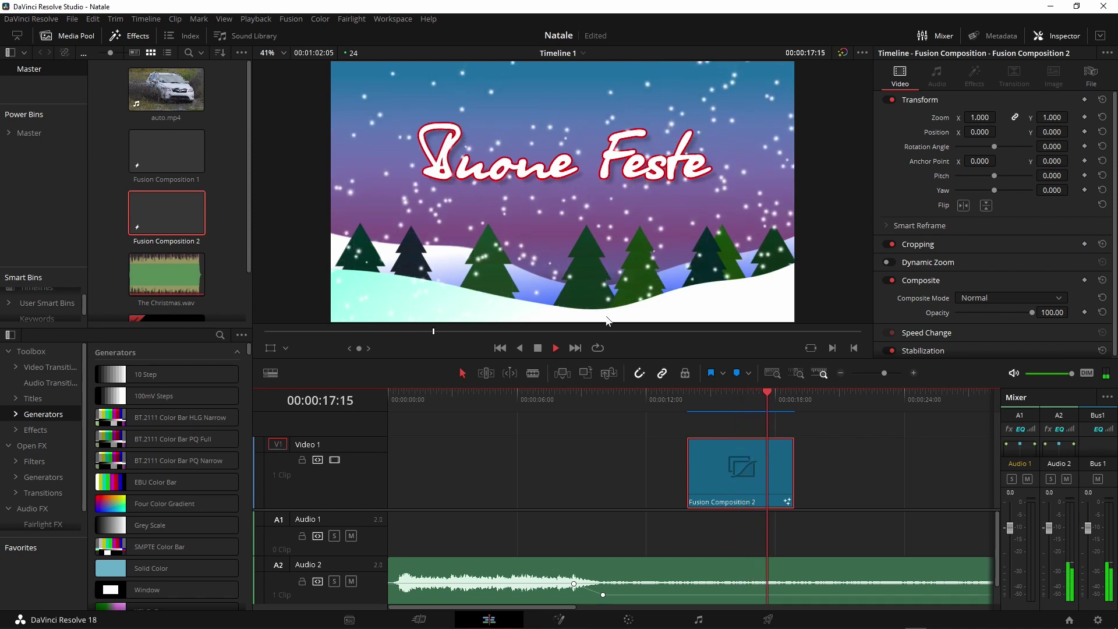
key(space)
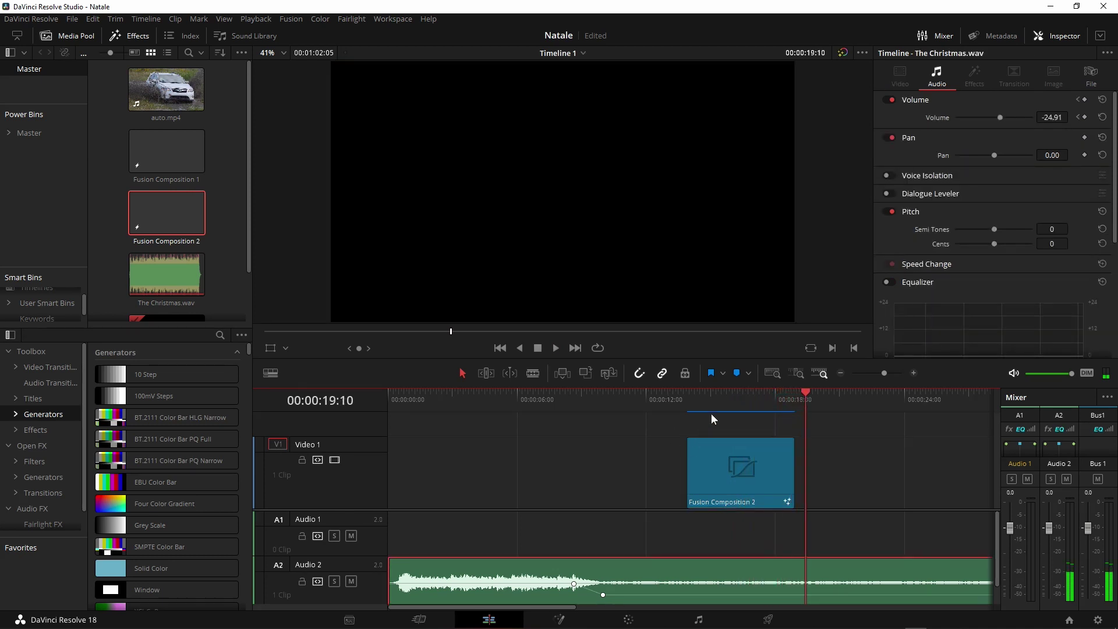
click(691, 402)
key(space)
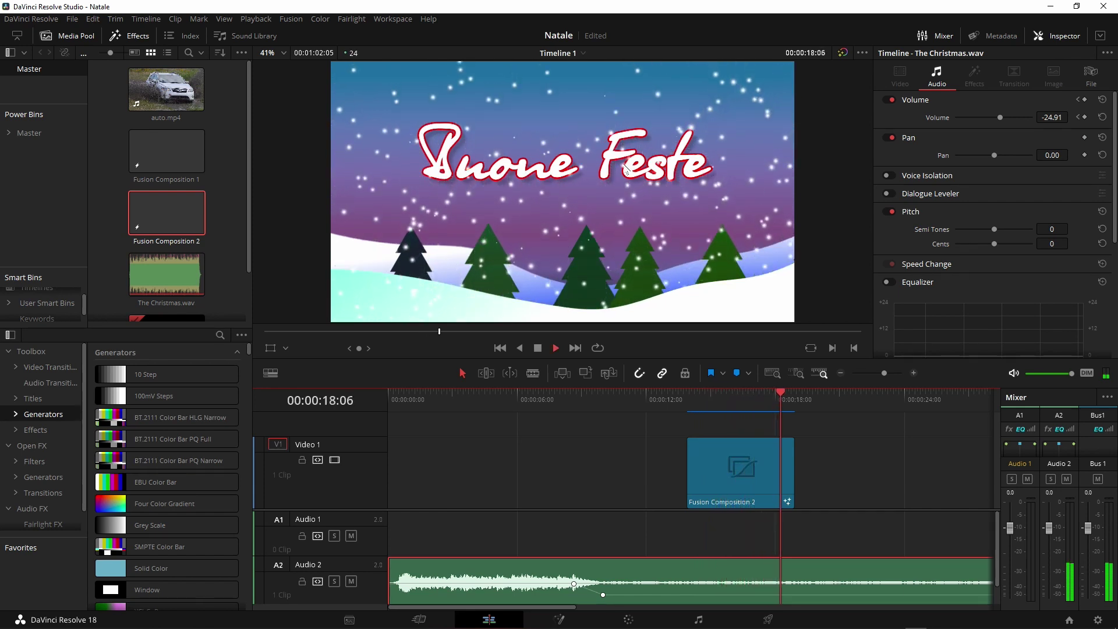
key(space)
key(shift+5)
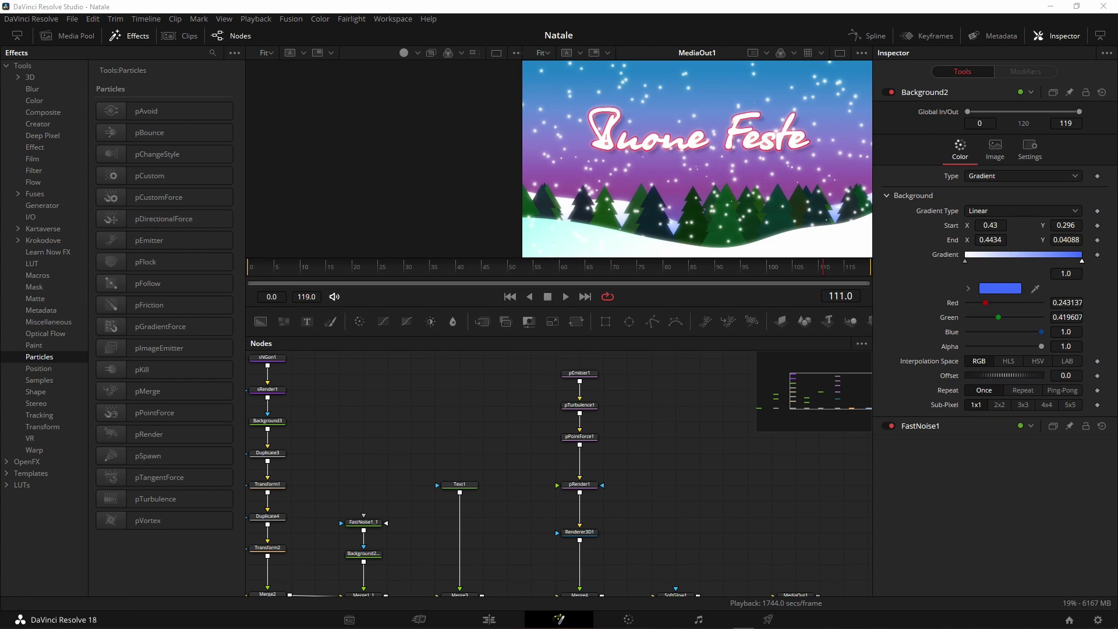
- Swap in a pDirectionalForce with Direction about 1.3, a new random seed and raised Direction Z
click(164, 219)
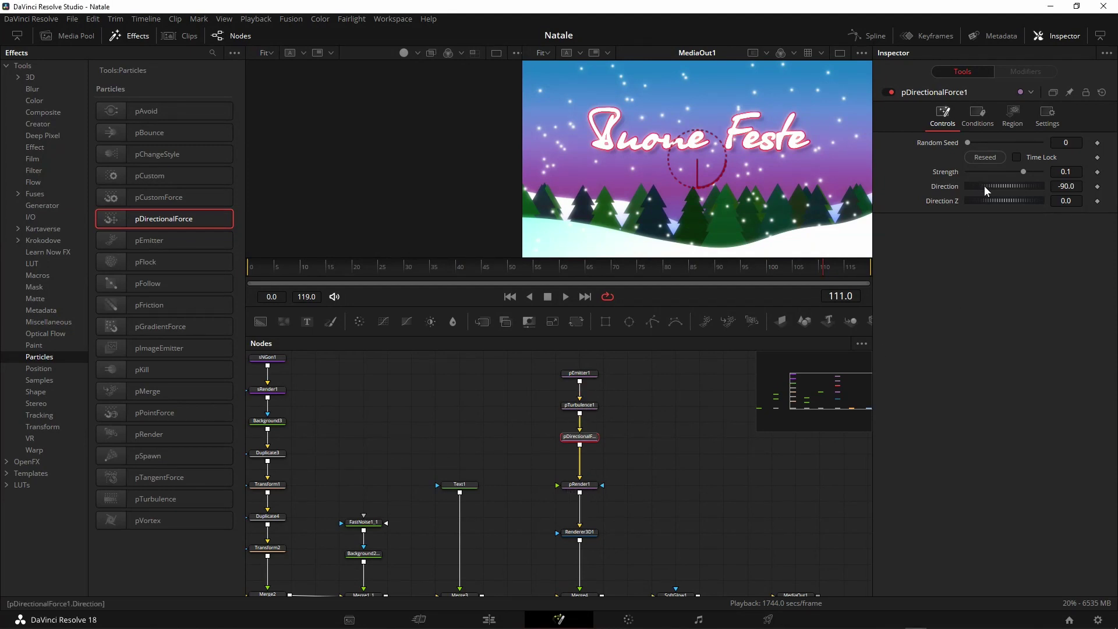
drag(984, 186, 1004, 181)
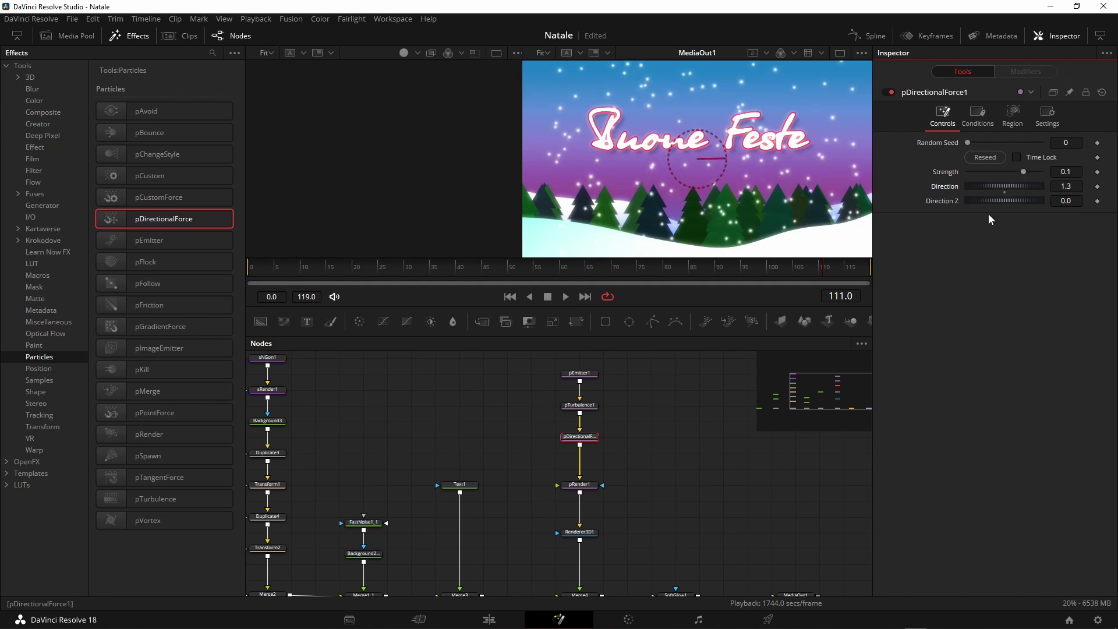
drag(969, 143, 995, 141)
drag(1002, 198, 1011, 197)
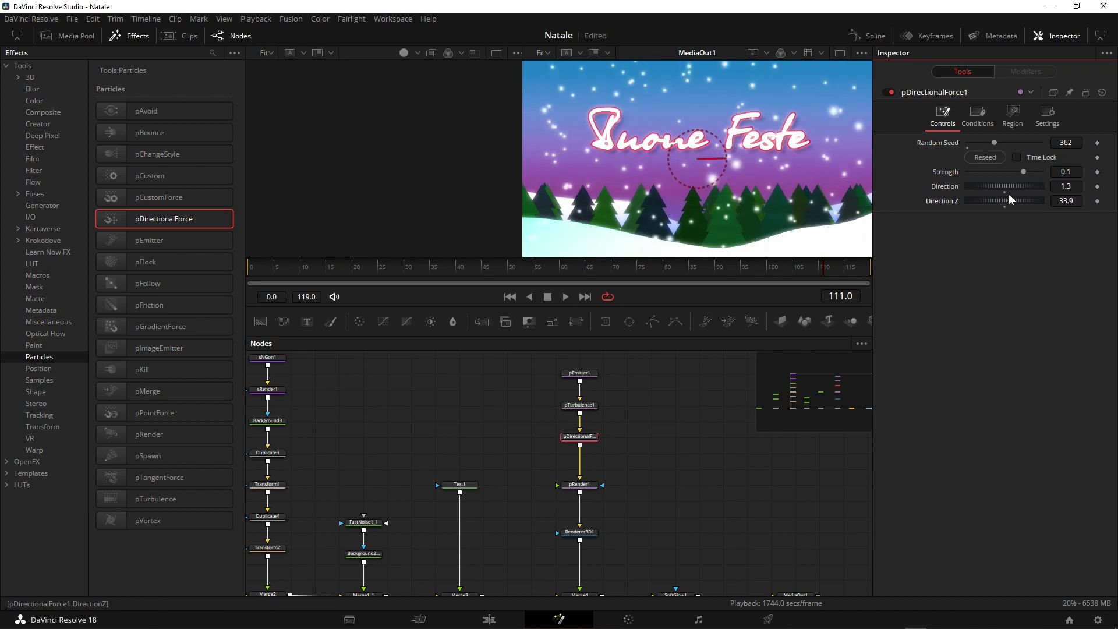
drag(1010, 196, 1012, 194)
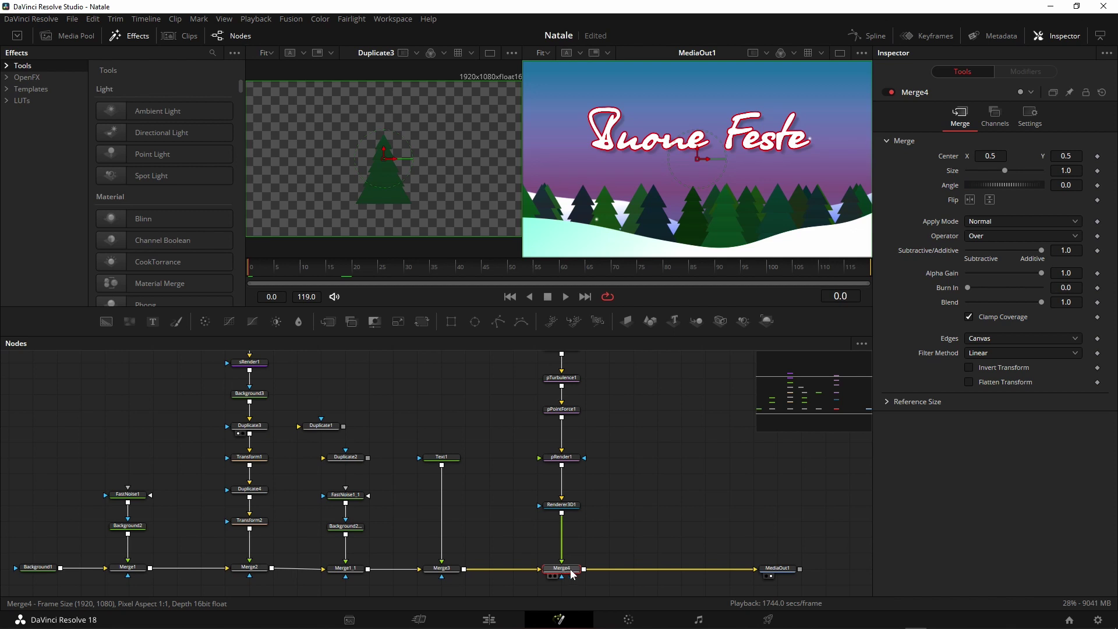
- Insert a Soft Glow node between Merge4 and MediaOut1
key(shift+space)
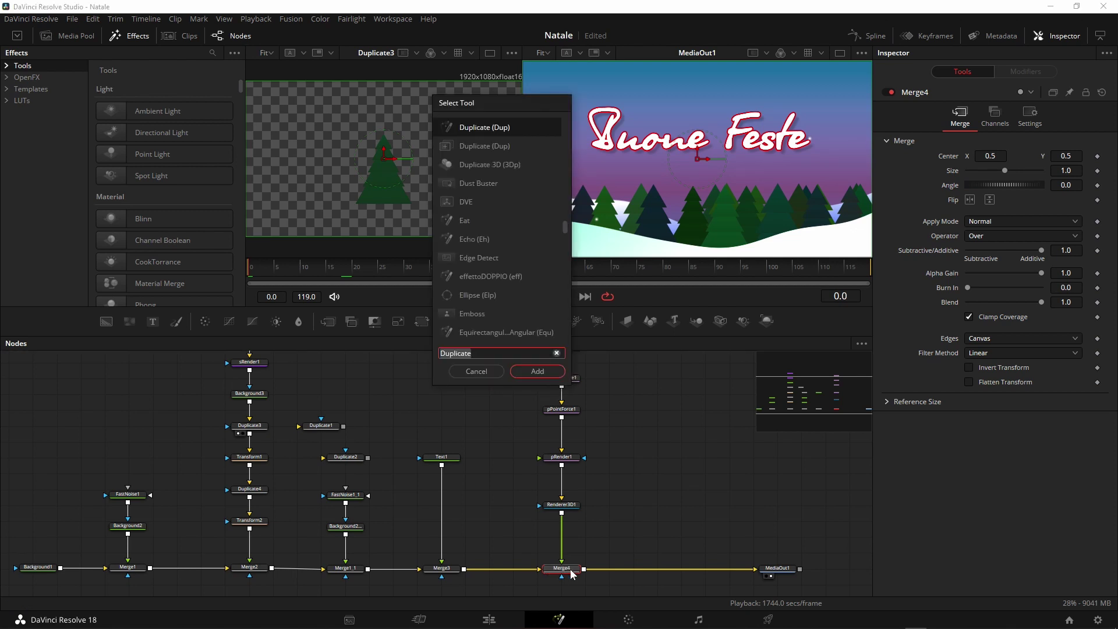
text(sof)
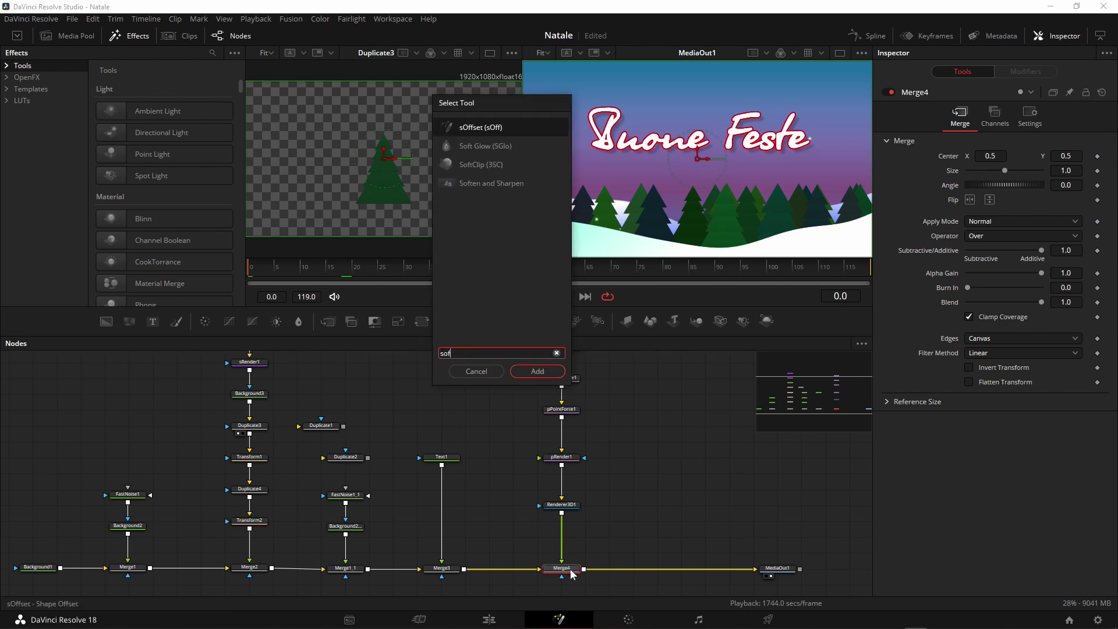
click(487, 148)
click(542, 373)
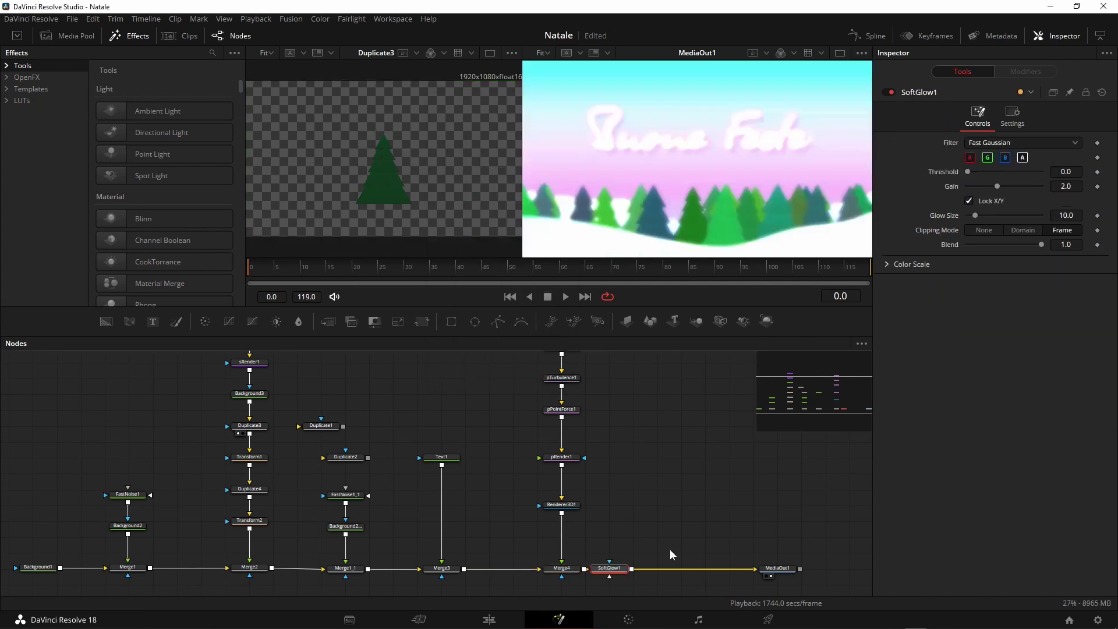
drag(640, 571, 664, 571)
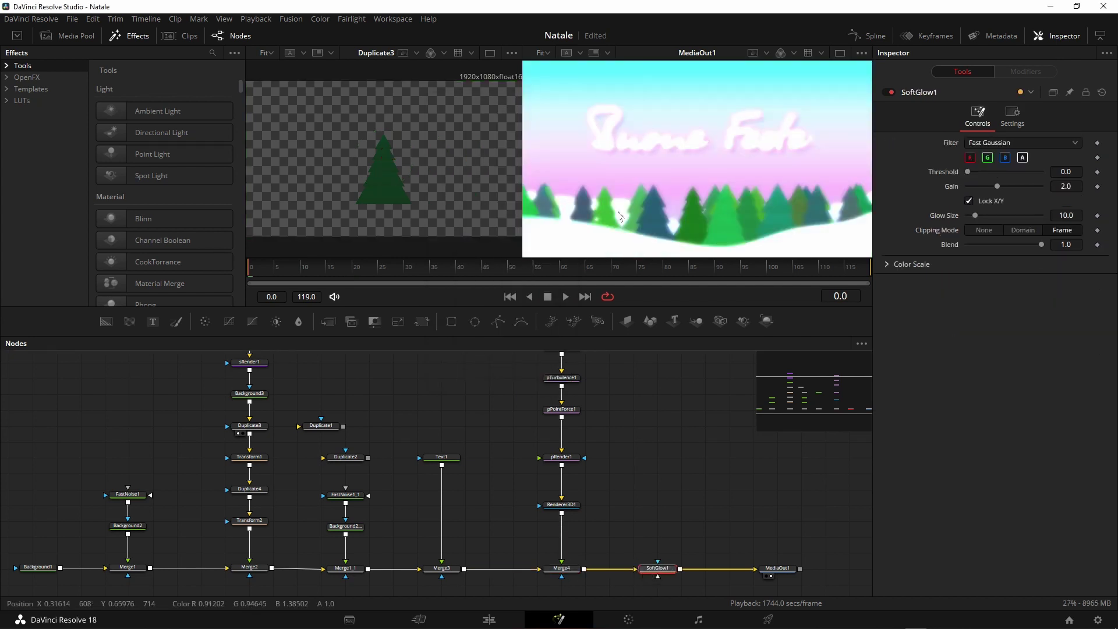
- Tune SoftGlow1 so mainly the title glows: threshold 0.339, gain 0.827, glow size 11.8
mouse_move(969, 171)
mouse_down()
mouse_move(1014, 170)
mouse_move(980, 186)
mouse_move(976, 213)
mouse_up()
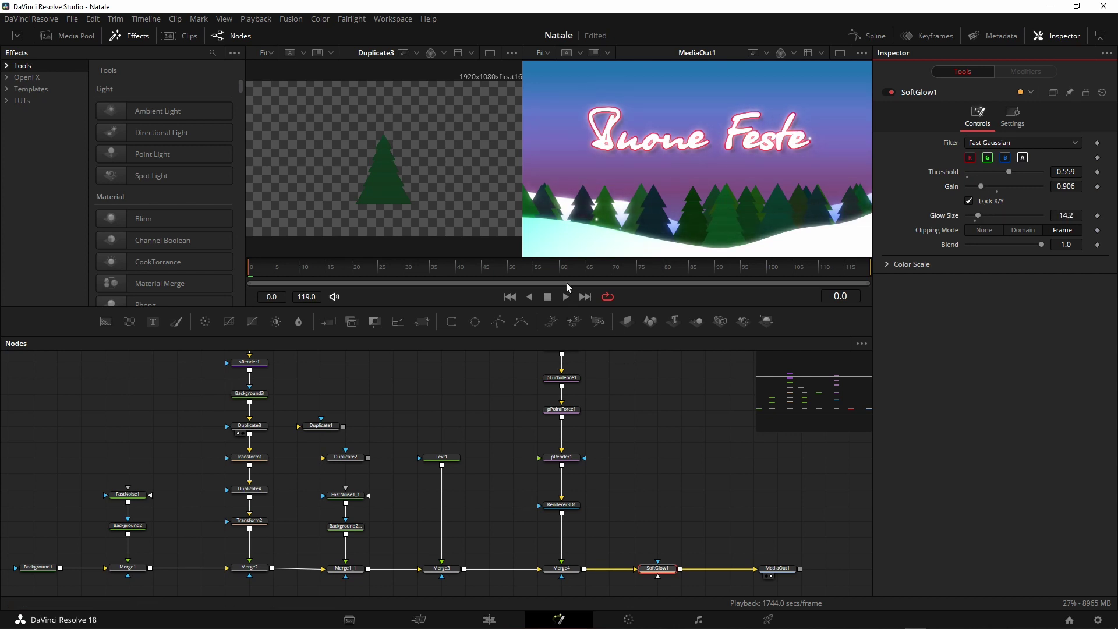
click(537, 264)
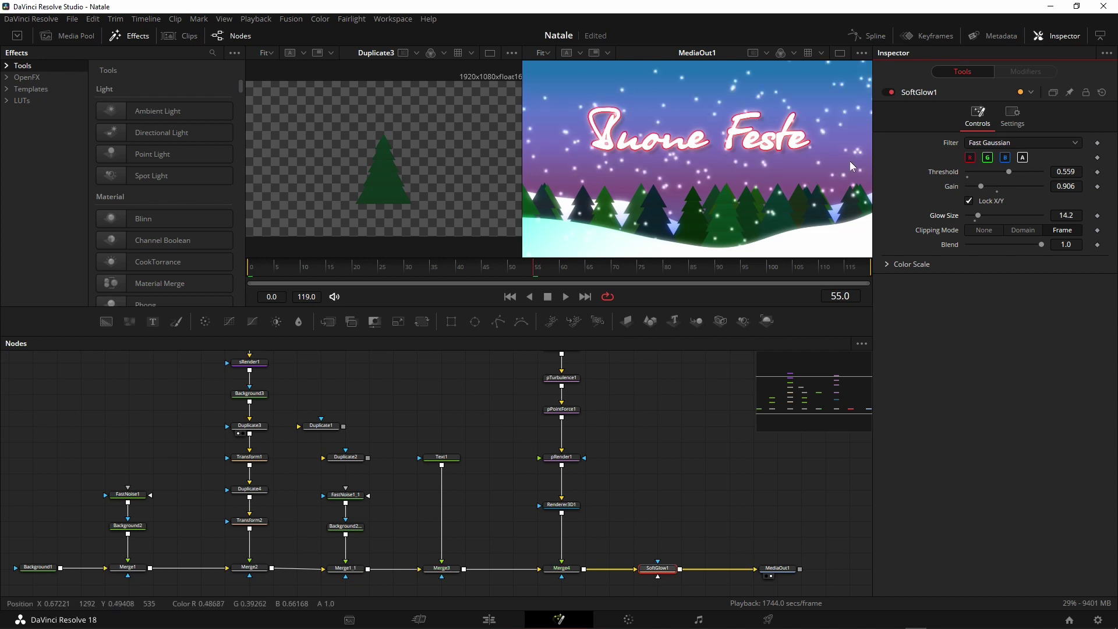
mouse_move(1009, 172)
mouse_down()
mouse_move(988, 175)
mouse_move(997, 171)
mouse_move(990, 185)
mouse_move(1014, 185)
mouse_move(976, 185)
mouse_move(991, 212)
mouse_move(977, 217)
mouse_up()
double_click(977, 213)
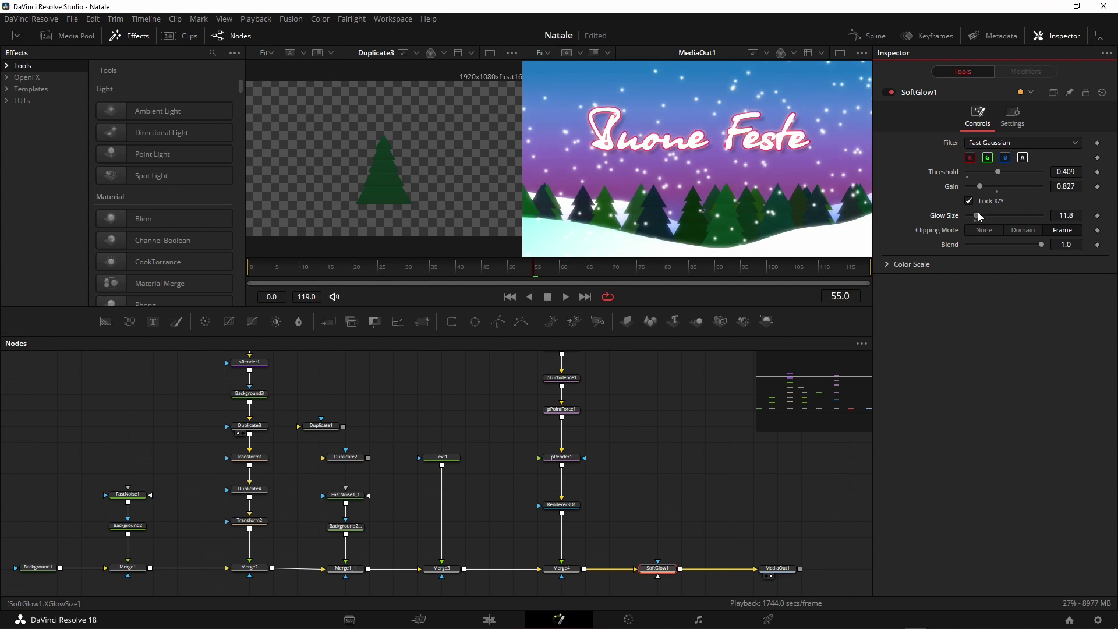
mouse_move(997, 171)
mouse_down()
mouse_move(1007, 170)
mouse_move(992, 172)
mouse_up()
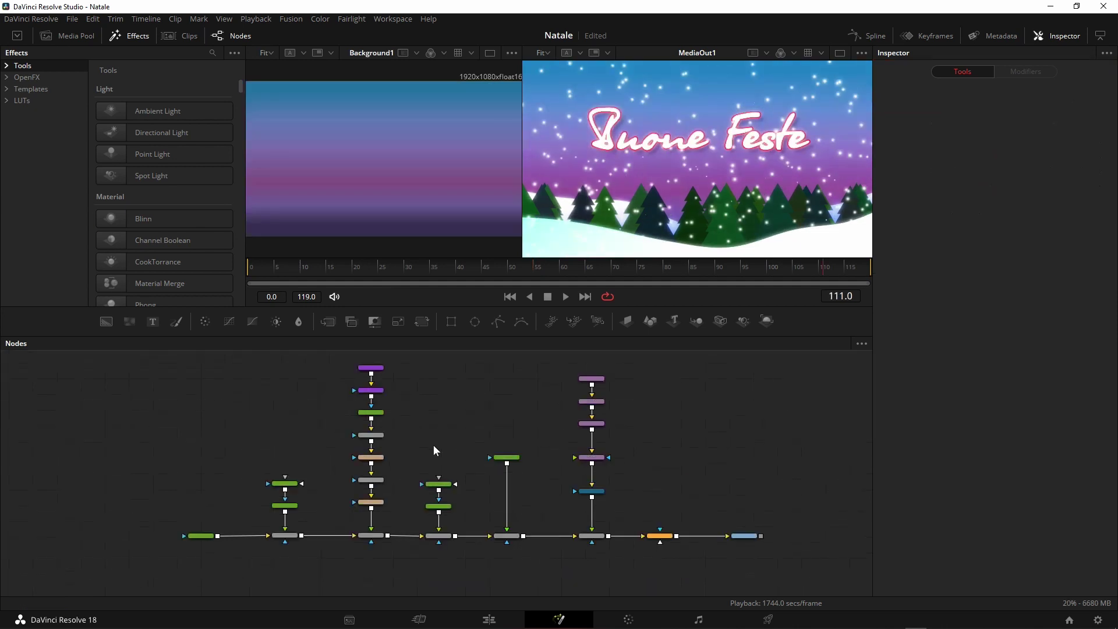
- Add an ImagePlane3D node showing the Background2 snowy hill and inspect it in the 3D viewer
scroll(433, 445, up, 2)
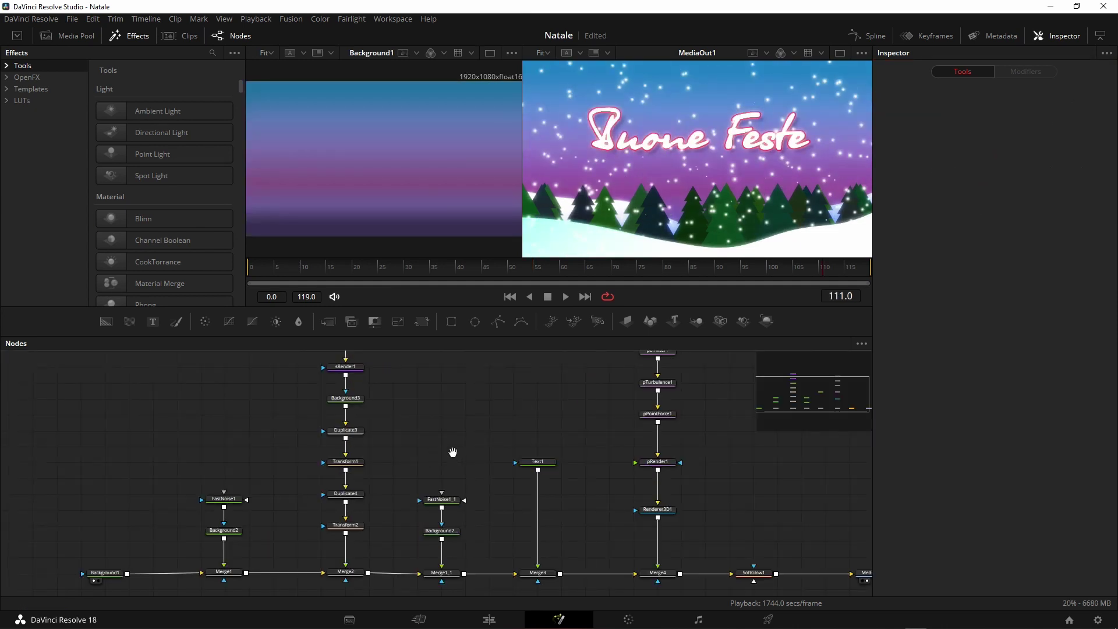
drag(453, 452, 444, 470)
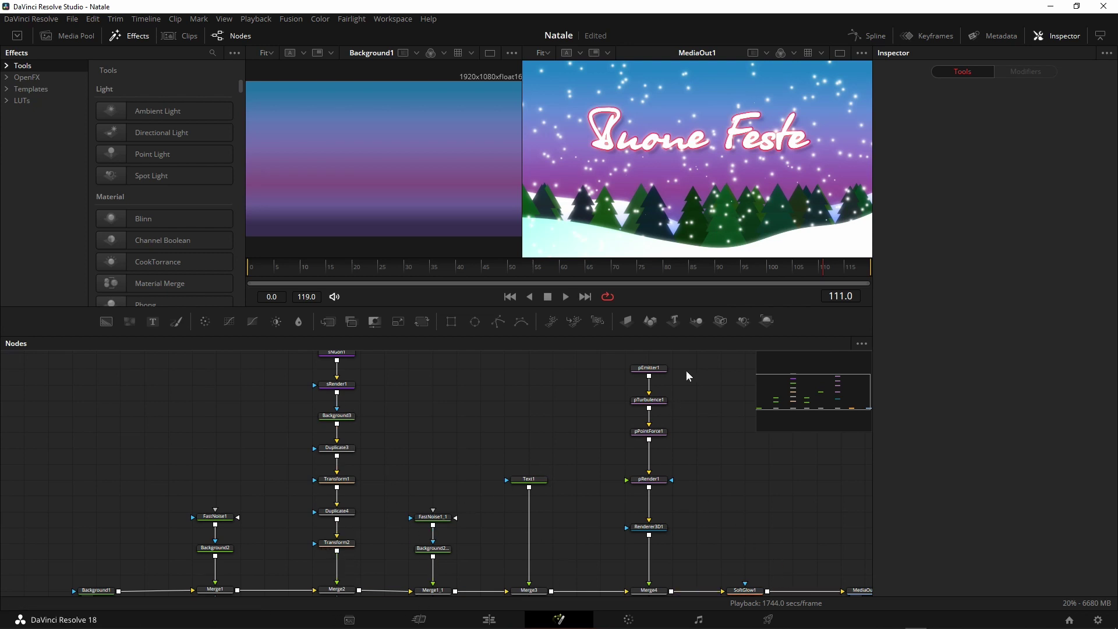
mouse_move(625, 324)
mouse_down()
mouse_move(439, 402)
mouse_move(246, 449)
mouse_up()
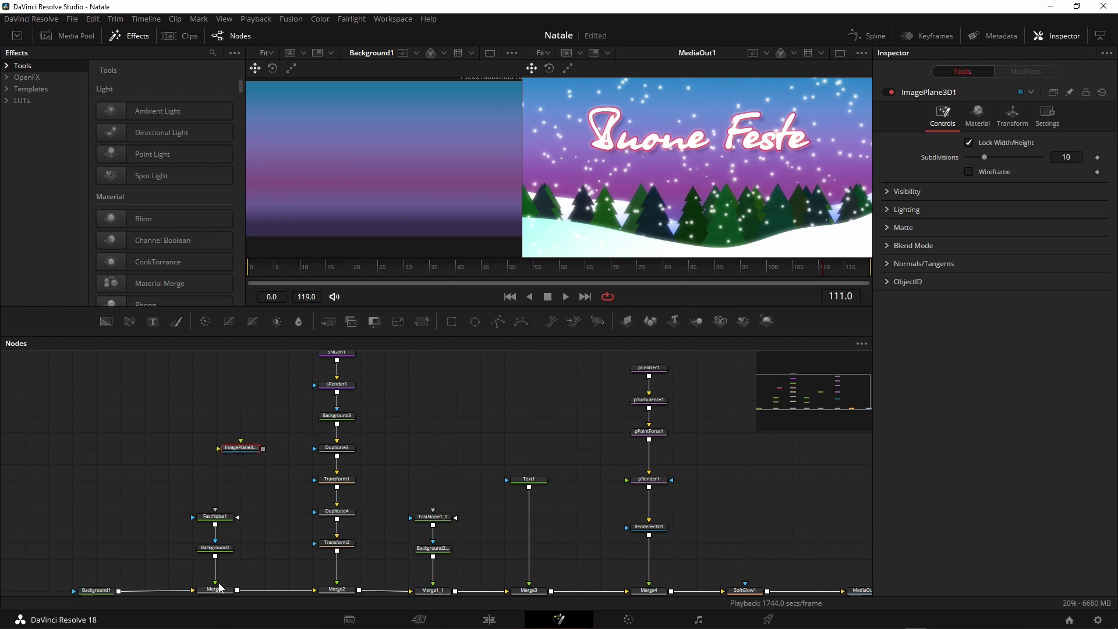
click(237, 453)
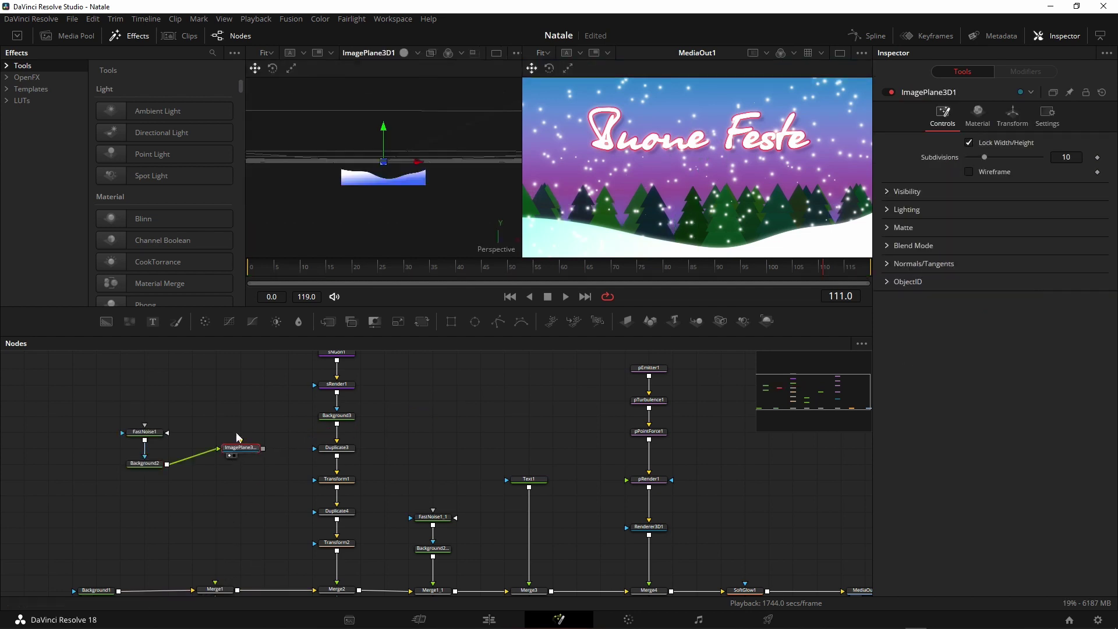
drag(456, 242, 361, 192)
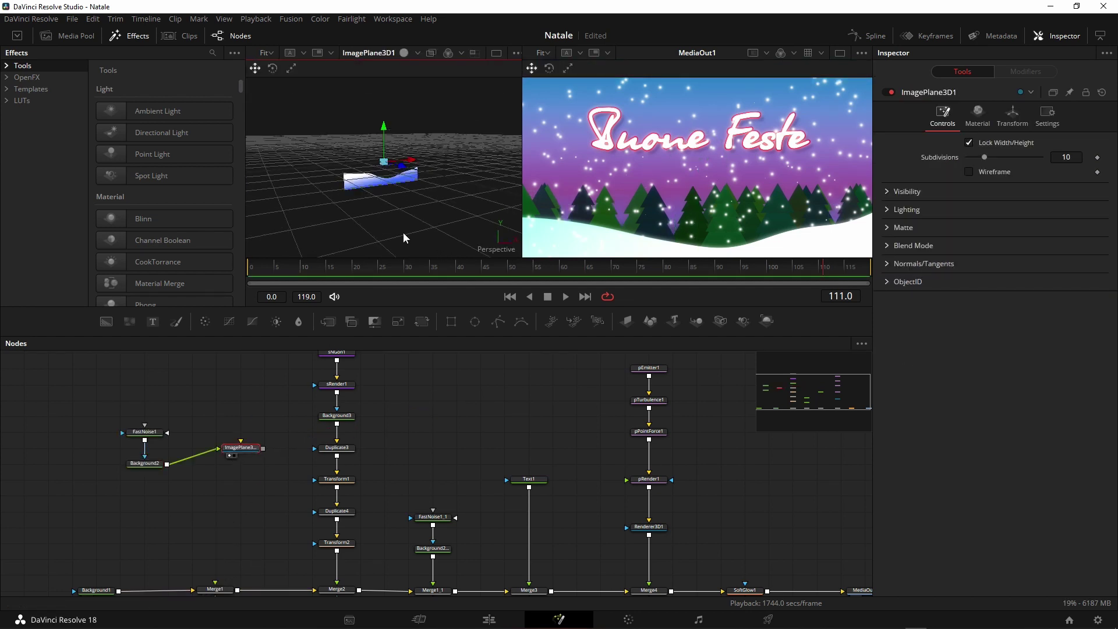